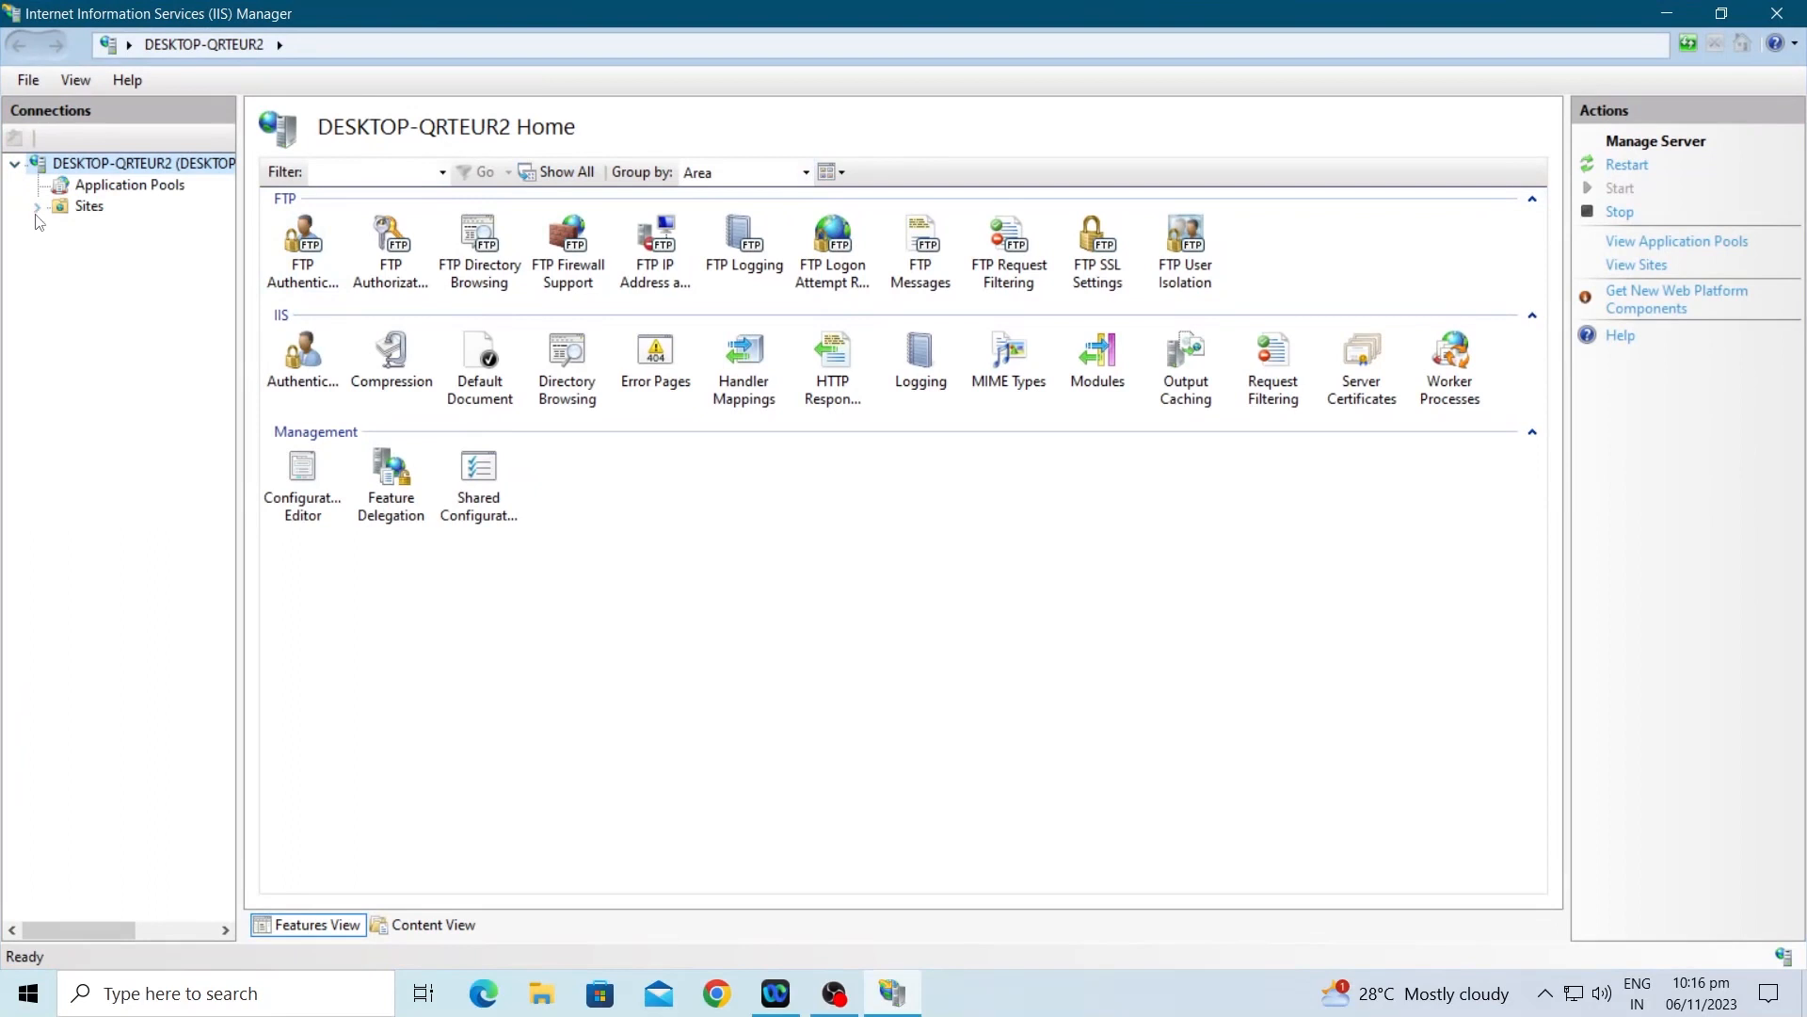
Step: Start an Add FTP Site wizard from the Sites context menu, naming the site 'FTP Server'
left_click(36, 206)
left_click(85, 209)
right_click(82, 205)
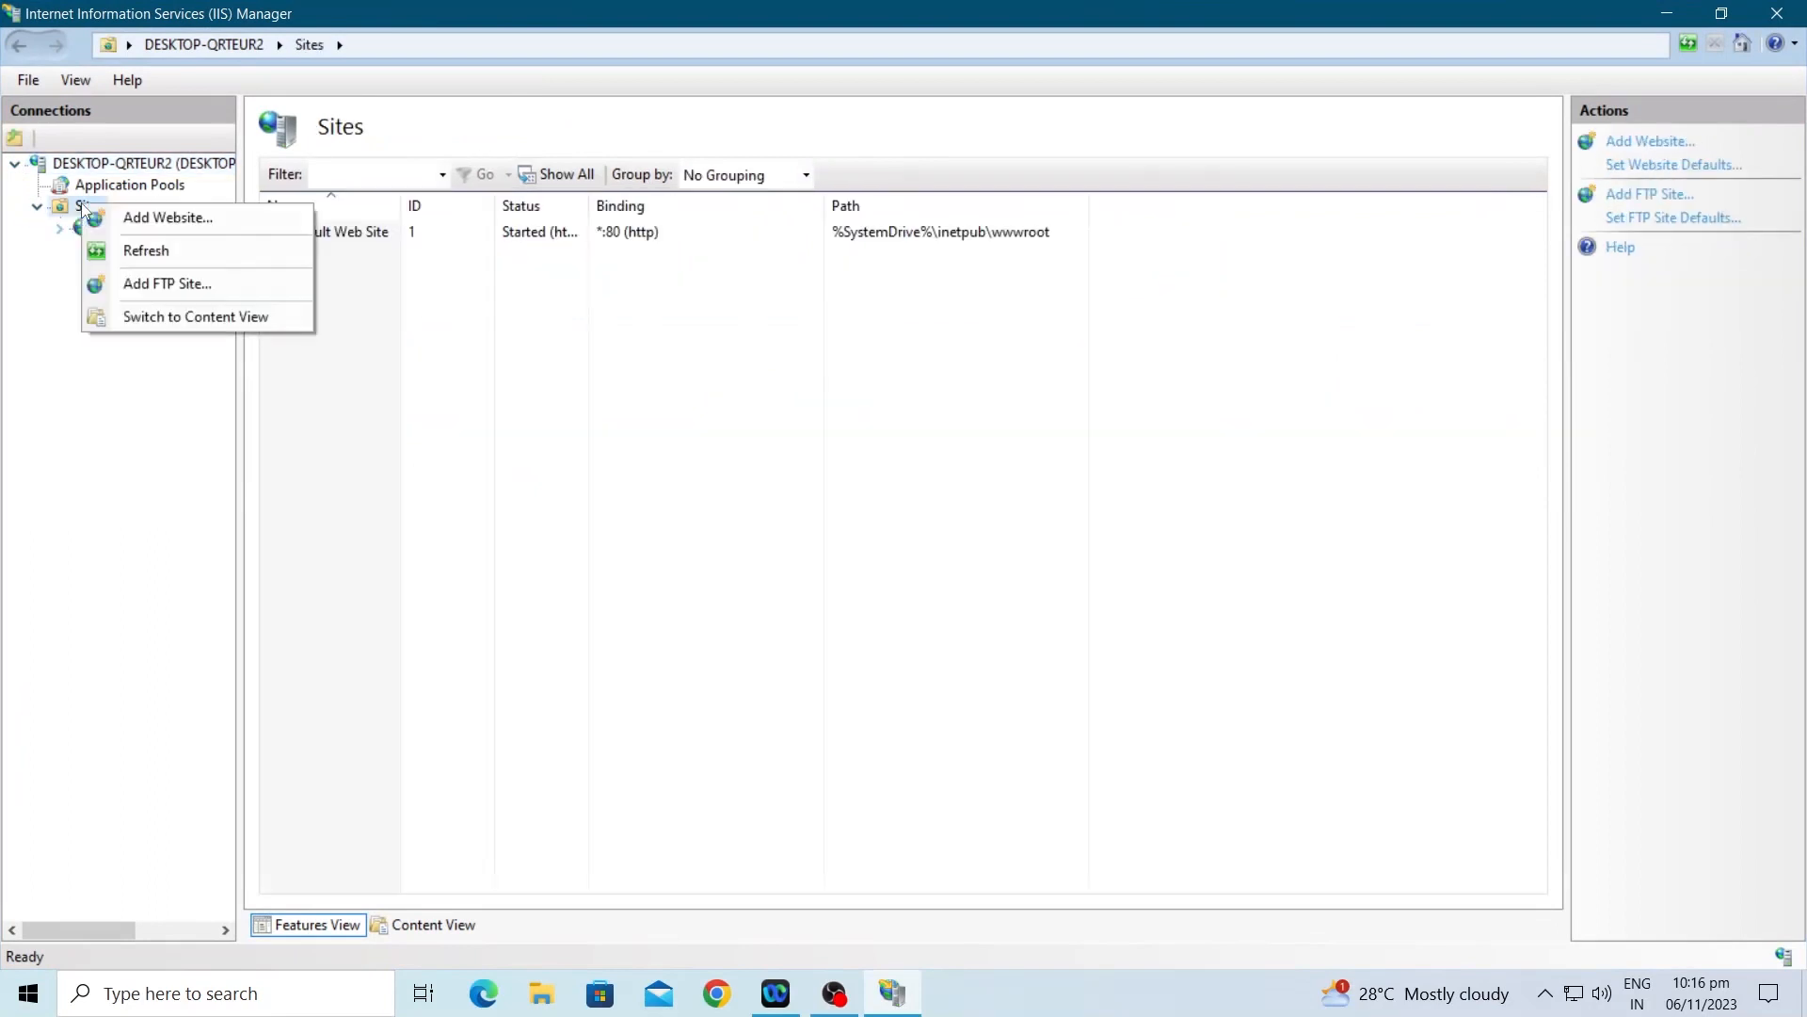
left_click(162, 283)
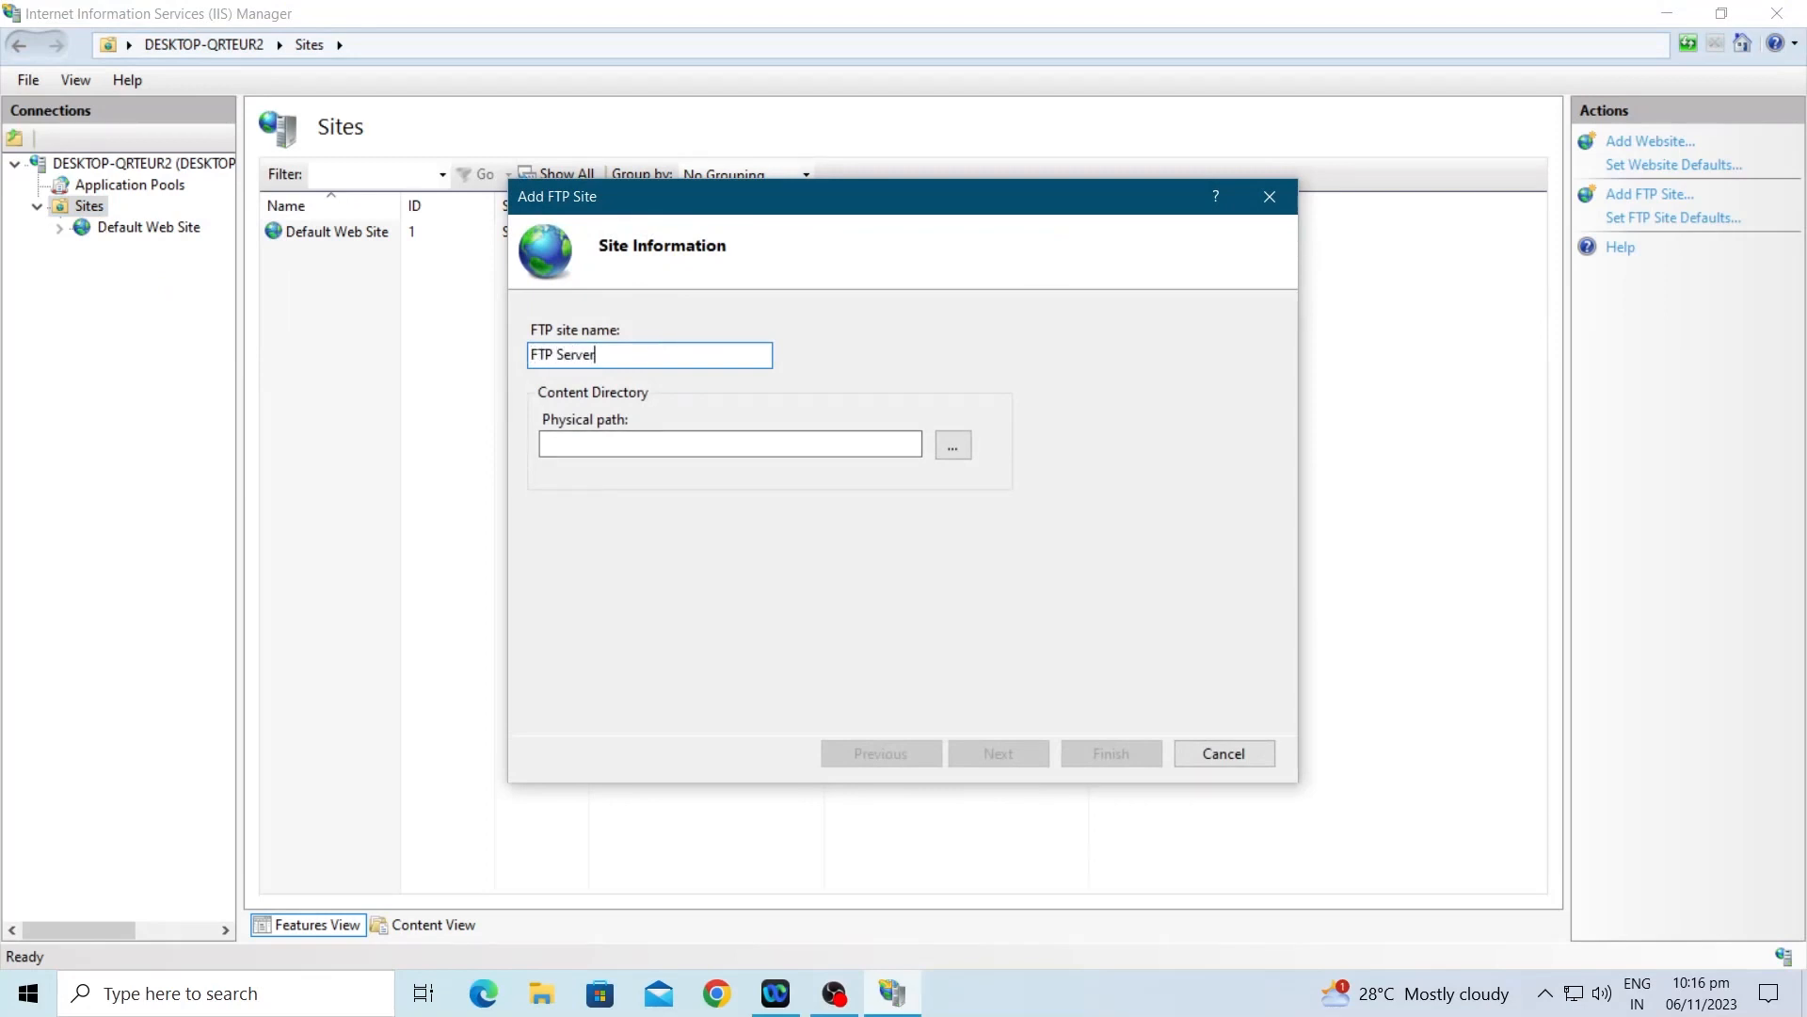
Step: In the folder browser, create a new folder named FTP on Local Disk (C:)
left_click(953, 445)
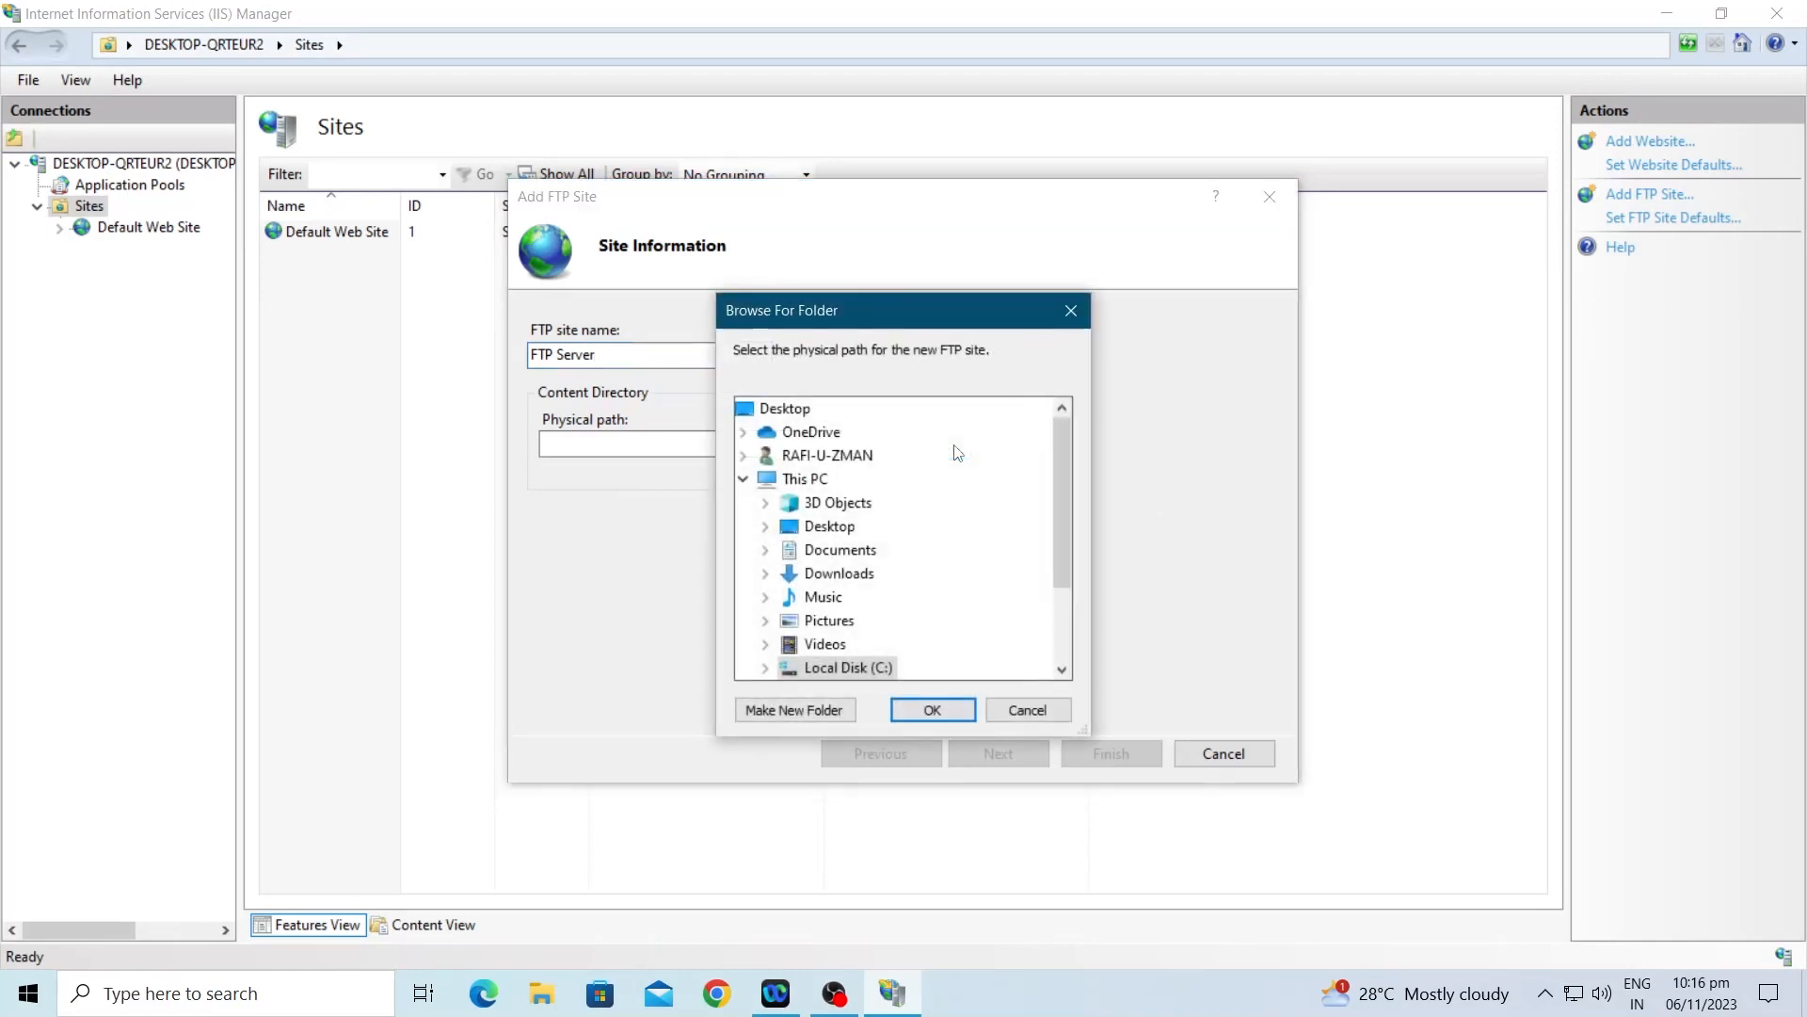
scroll(1007, 552, "down", 2)
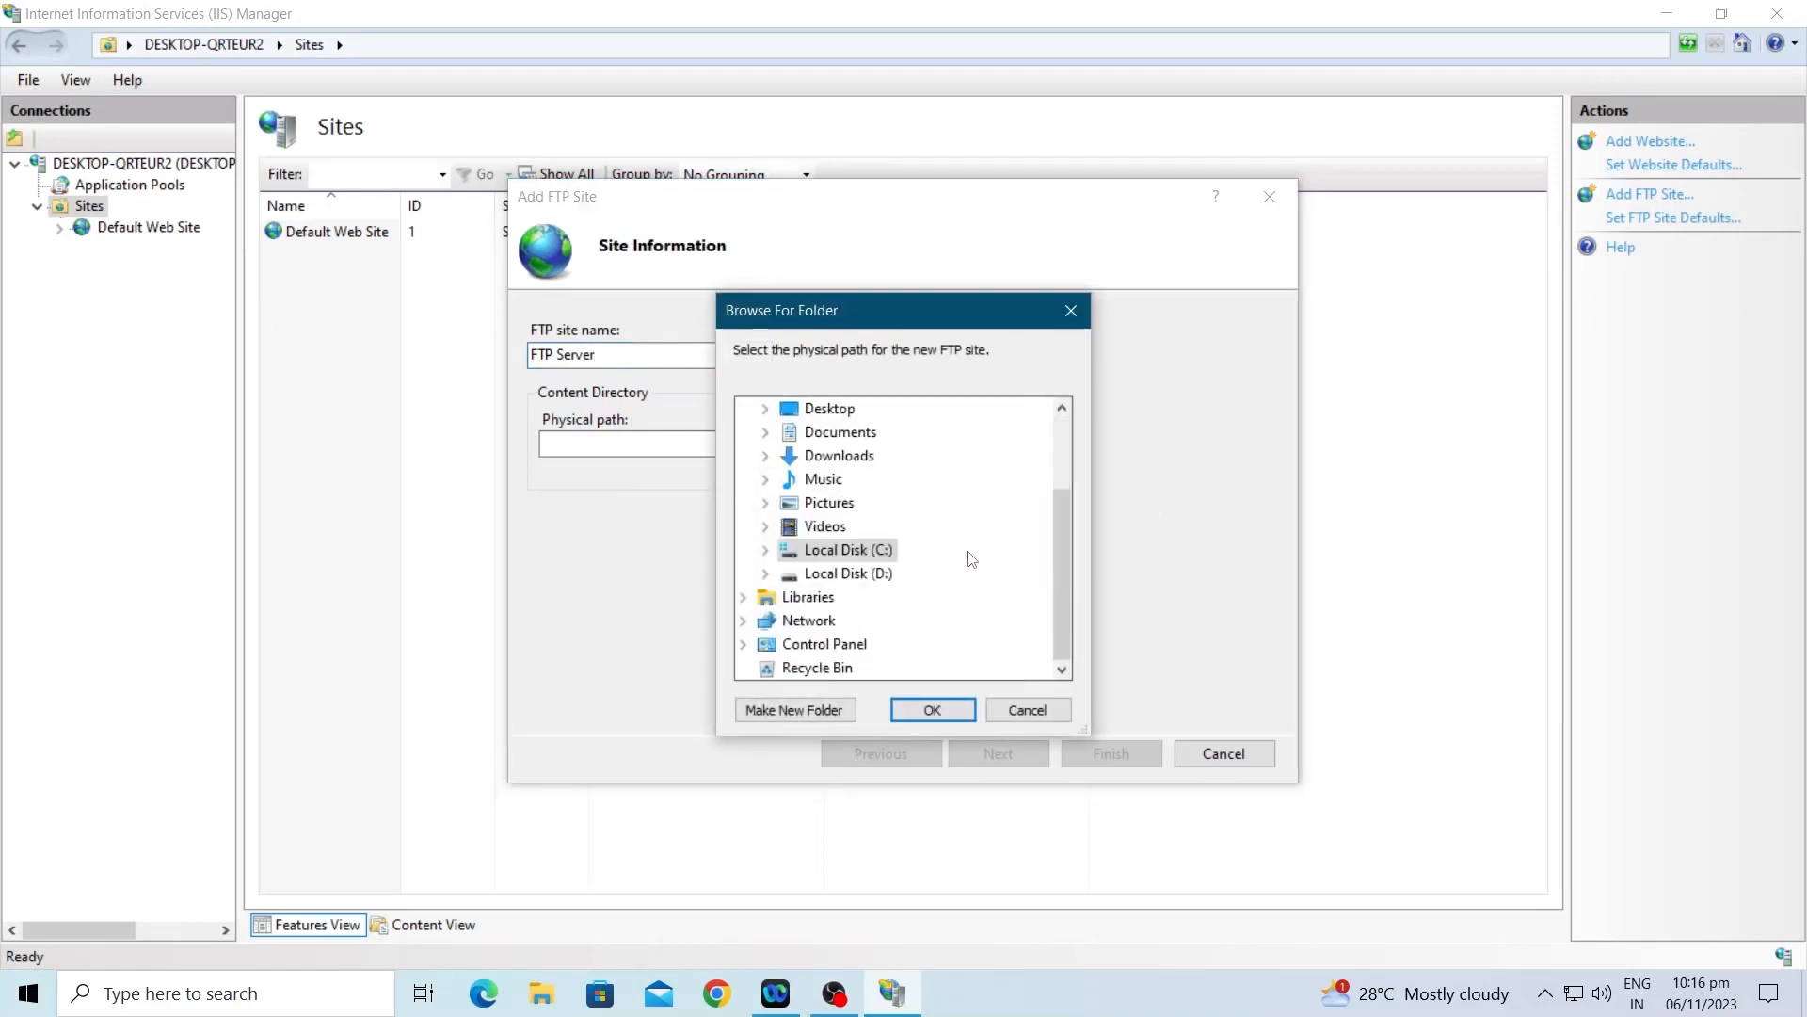
double_click(865, 576)
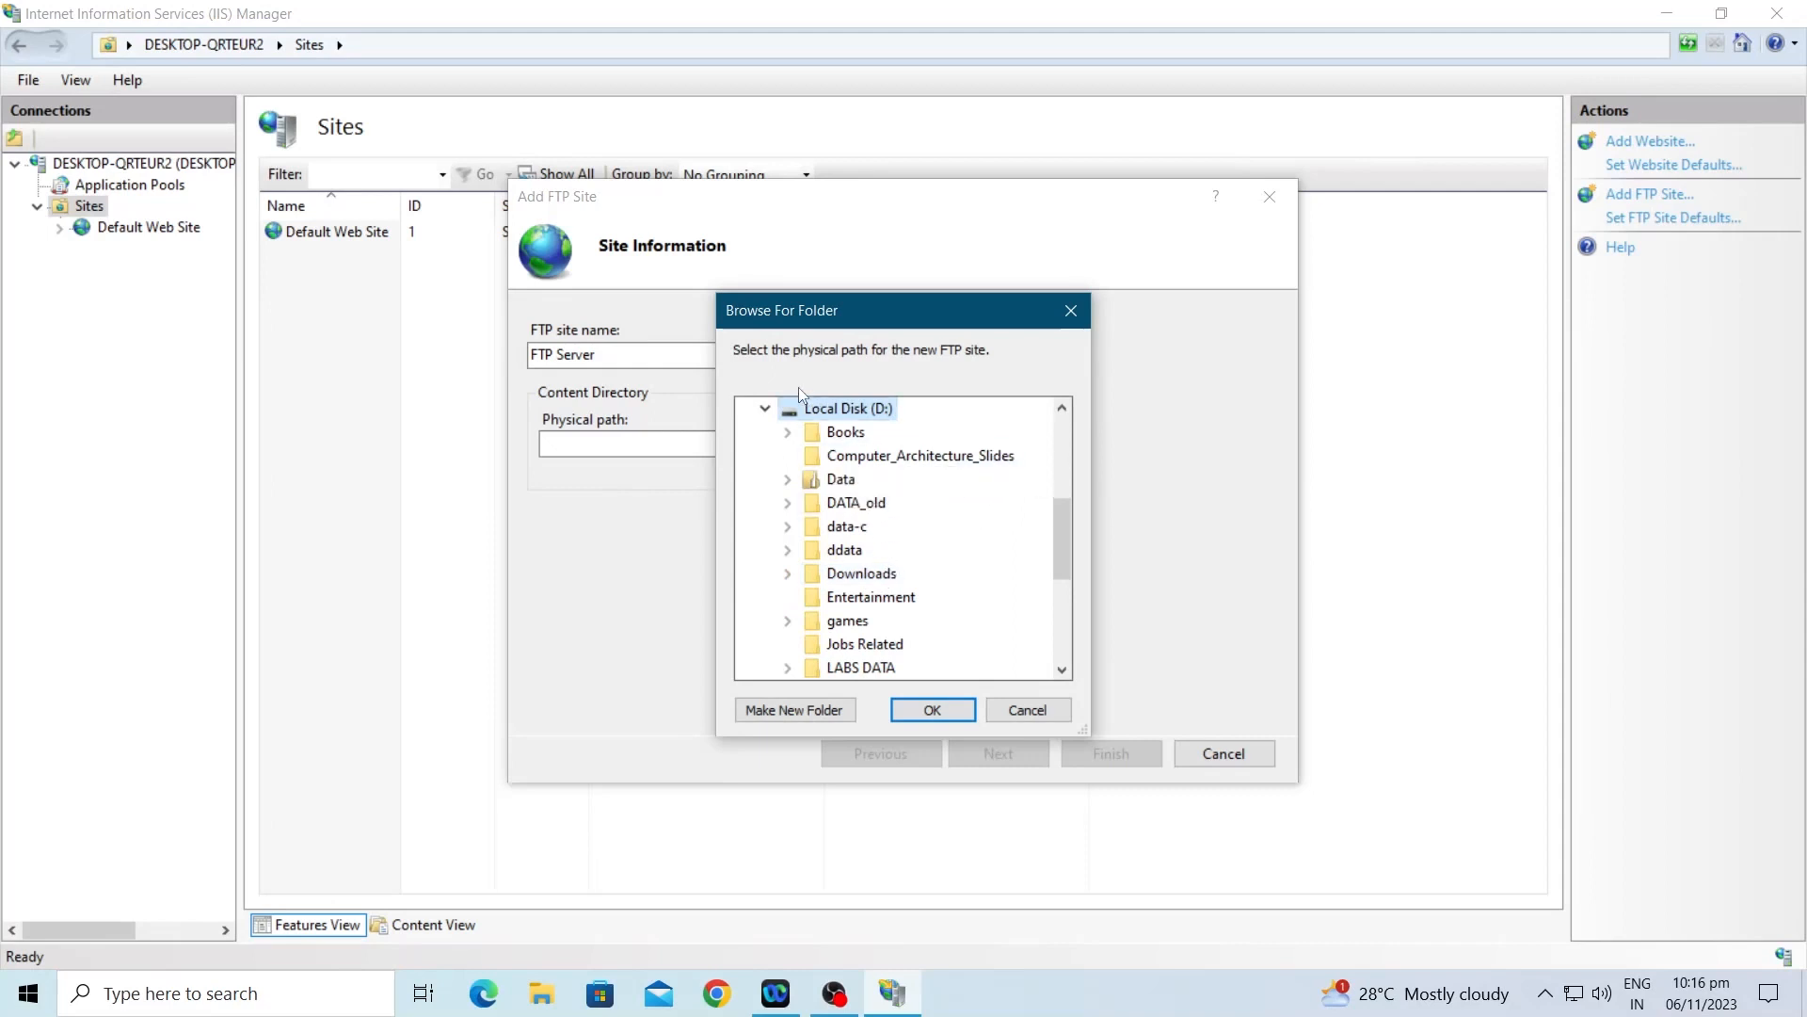
left_click(765, 407)
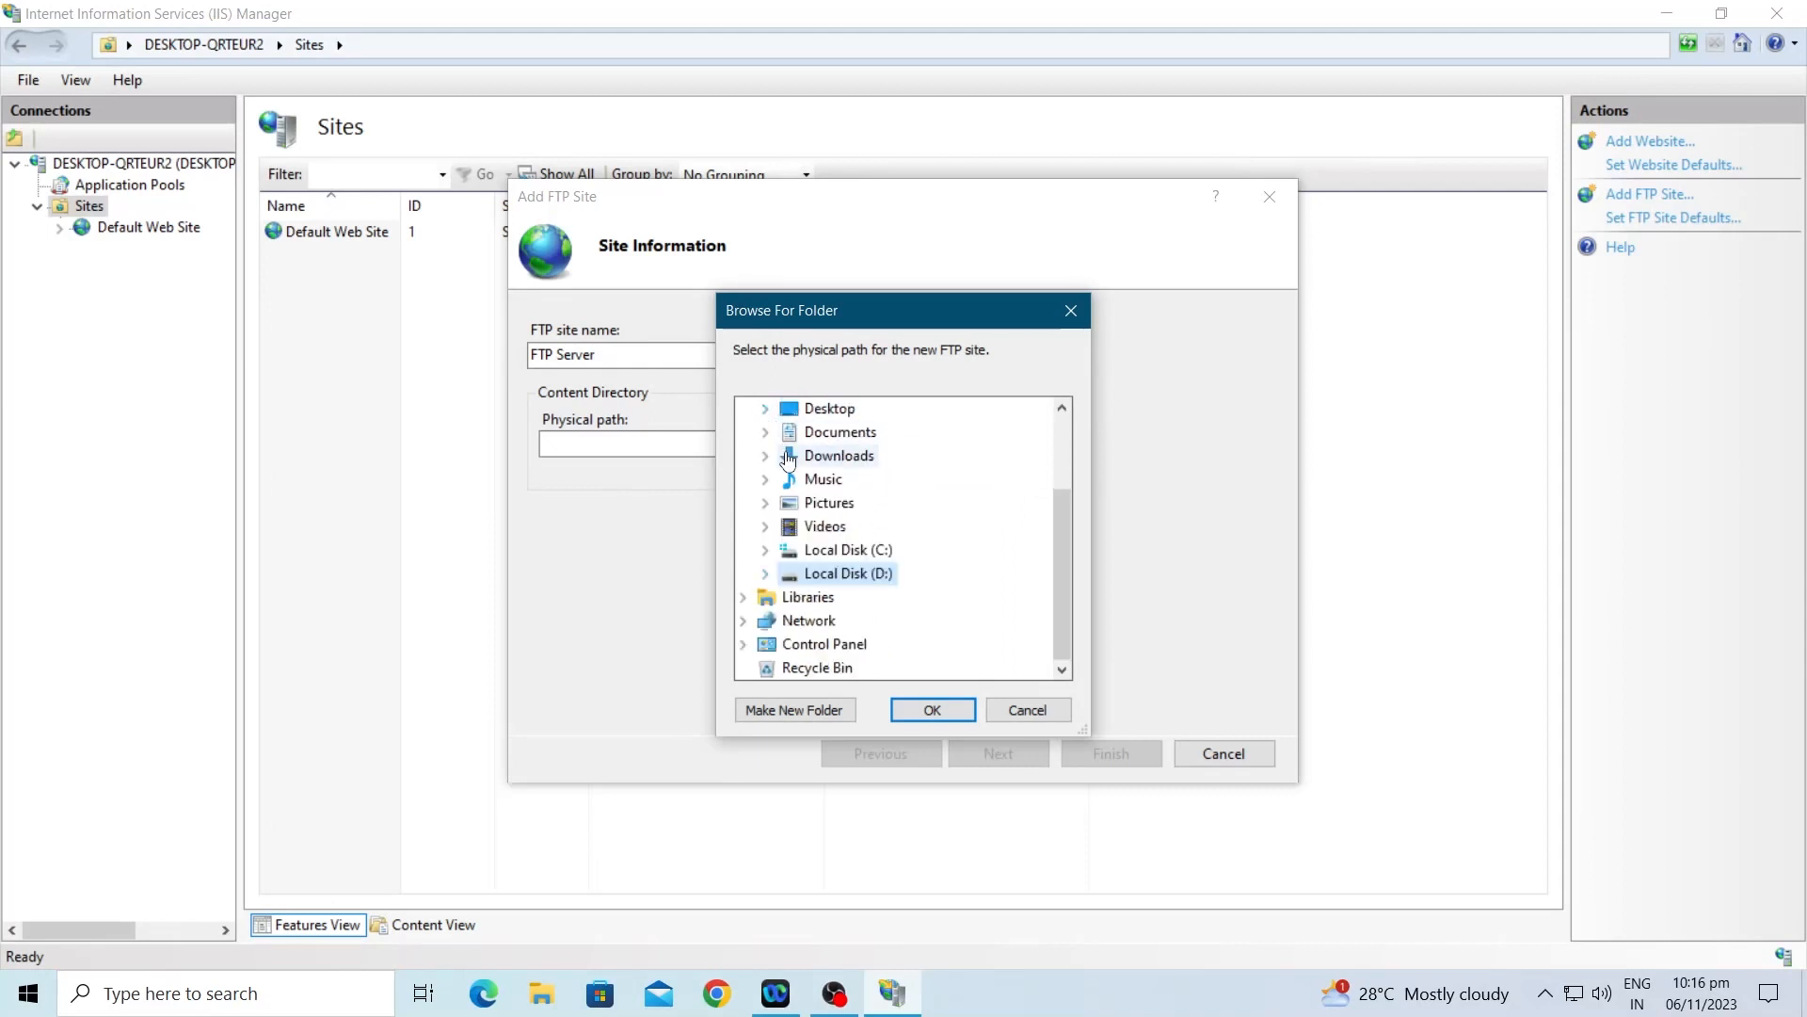
double_click(843, 554)
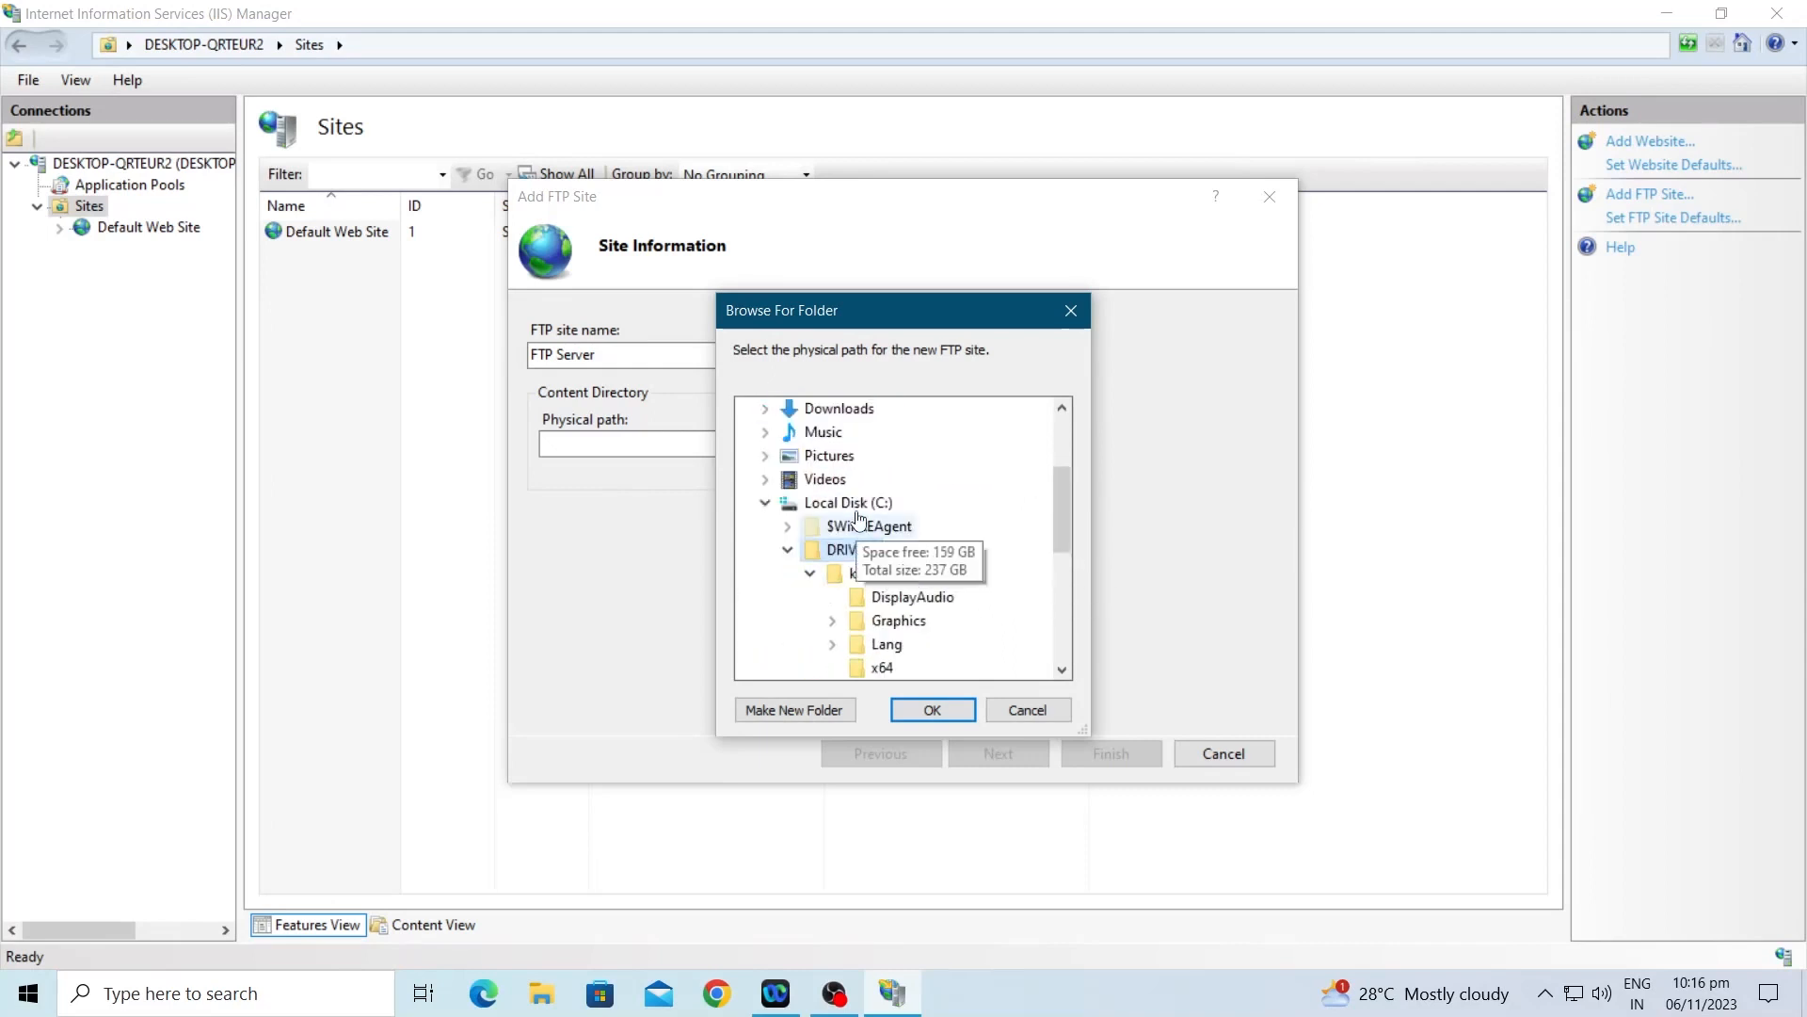
left_click(853, 509)
scroll(871, 507, "down", 2)
scroll(952, 471, "up", 4)
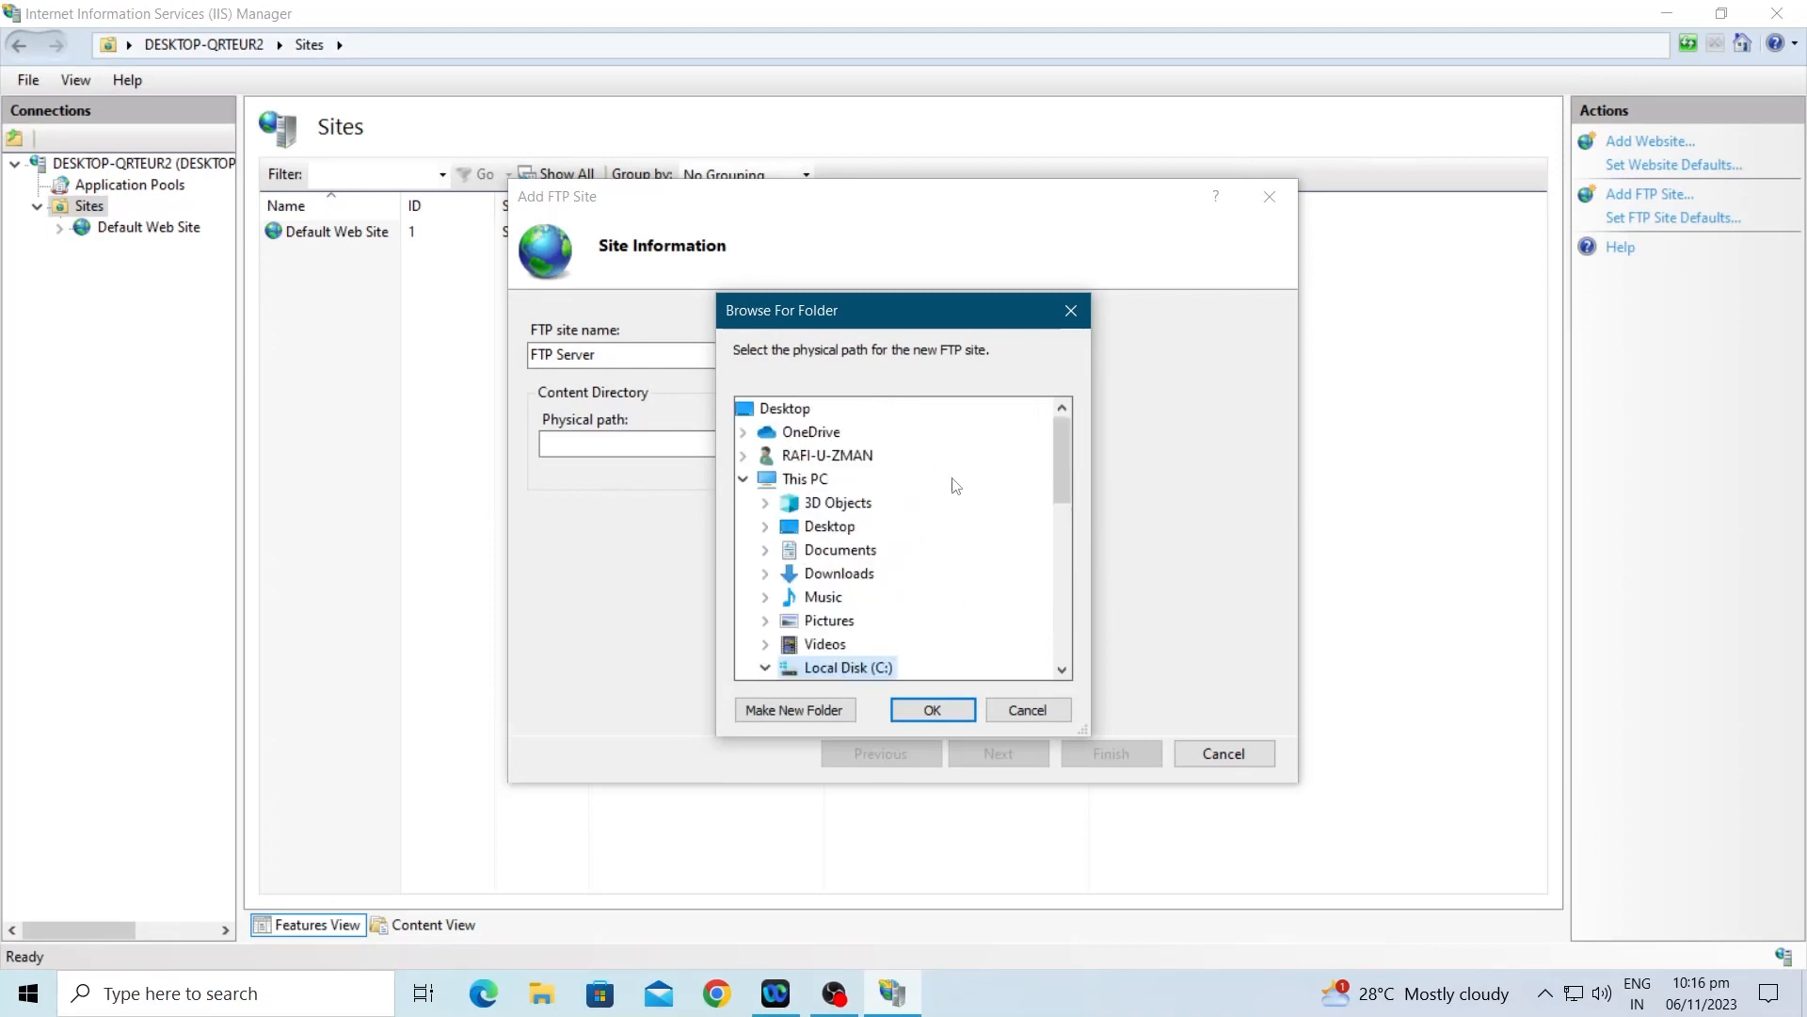
scroll(955, 485, "down", 3)
right_click(878, 436)
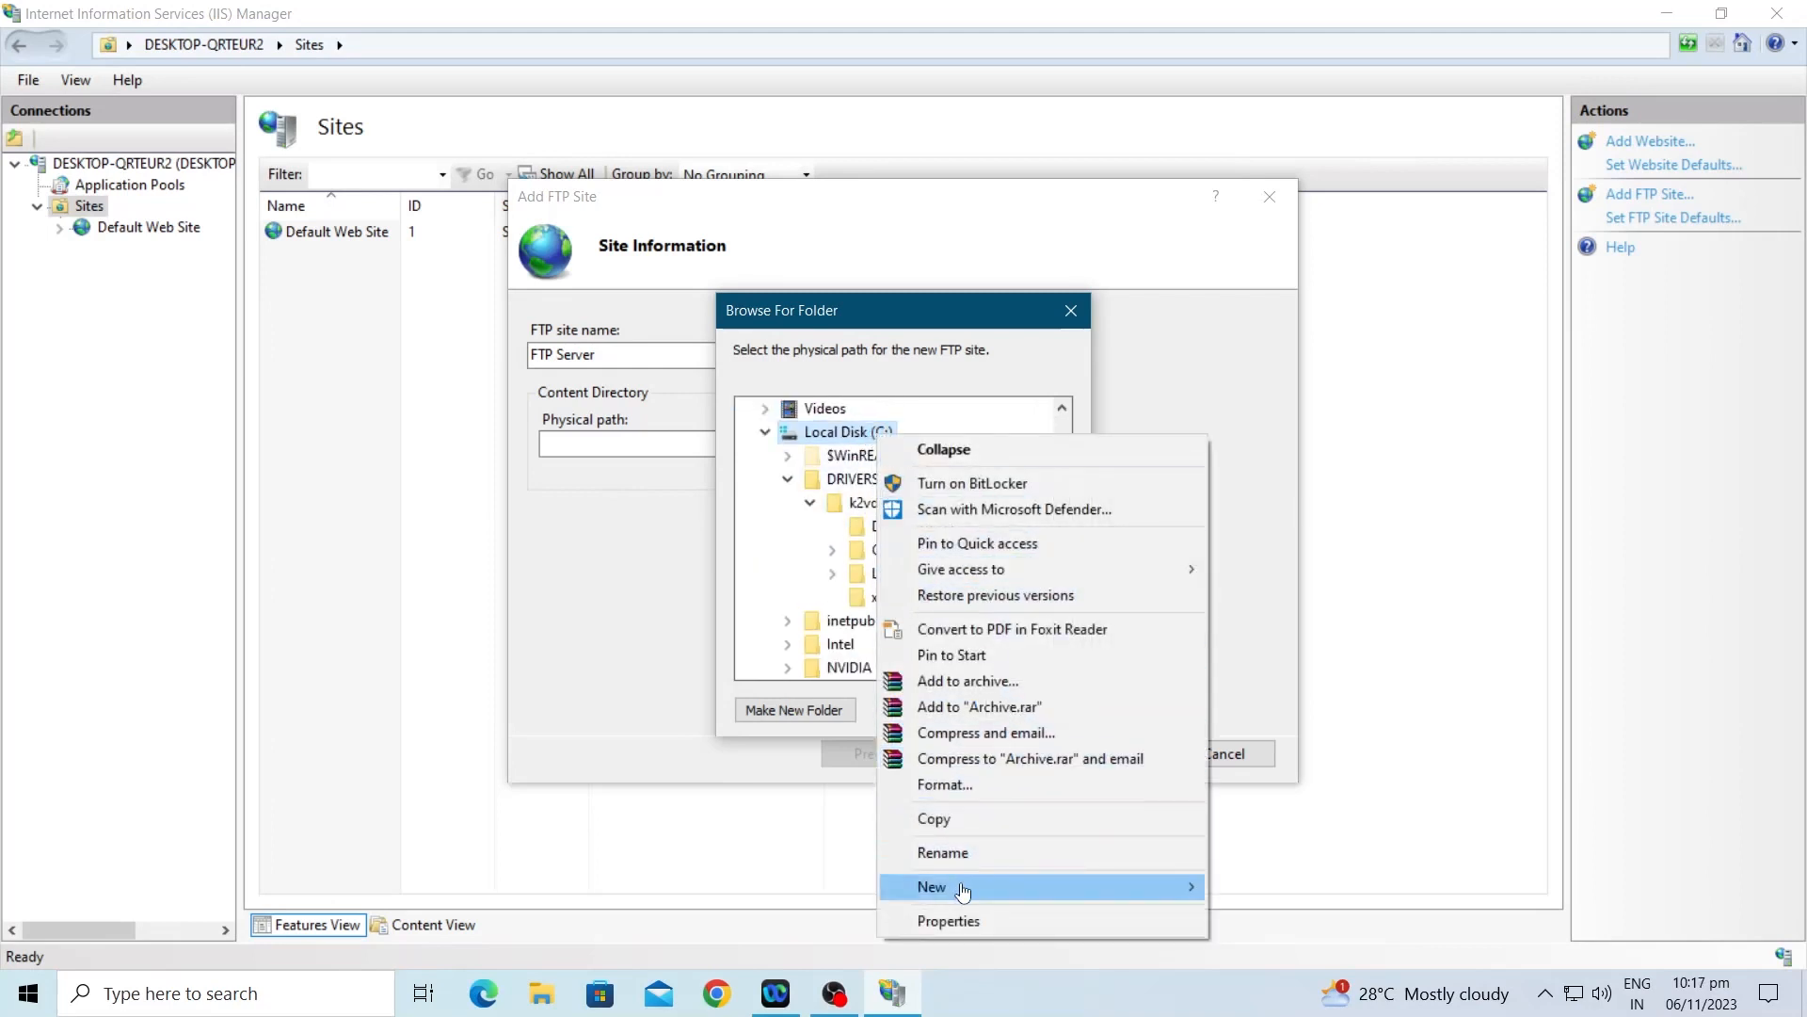
mouse_move(970, 893)
left_click(1224, 889)
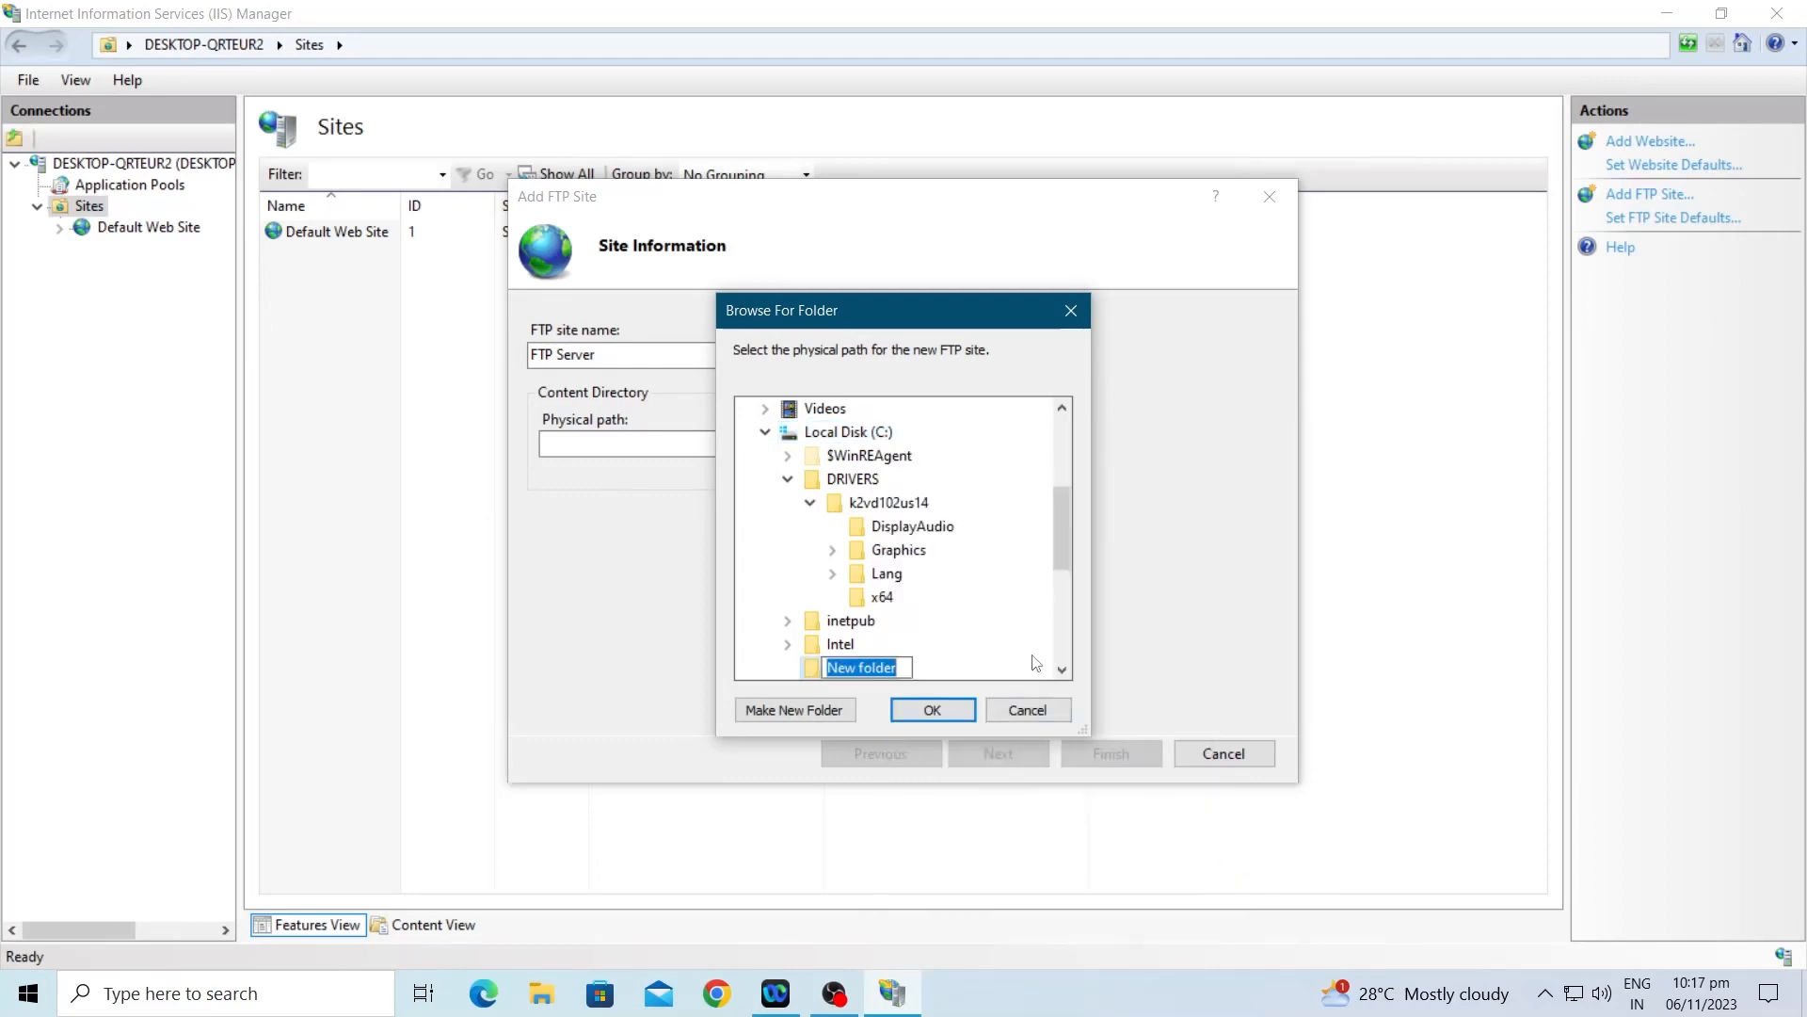
type("FTP")
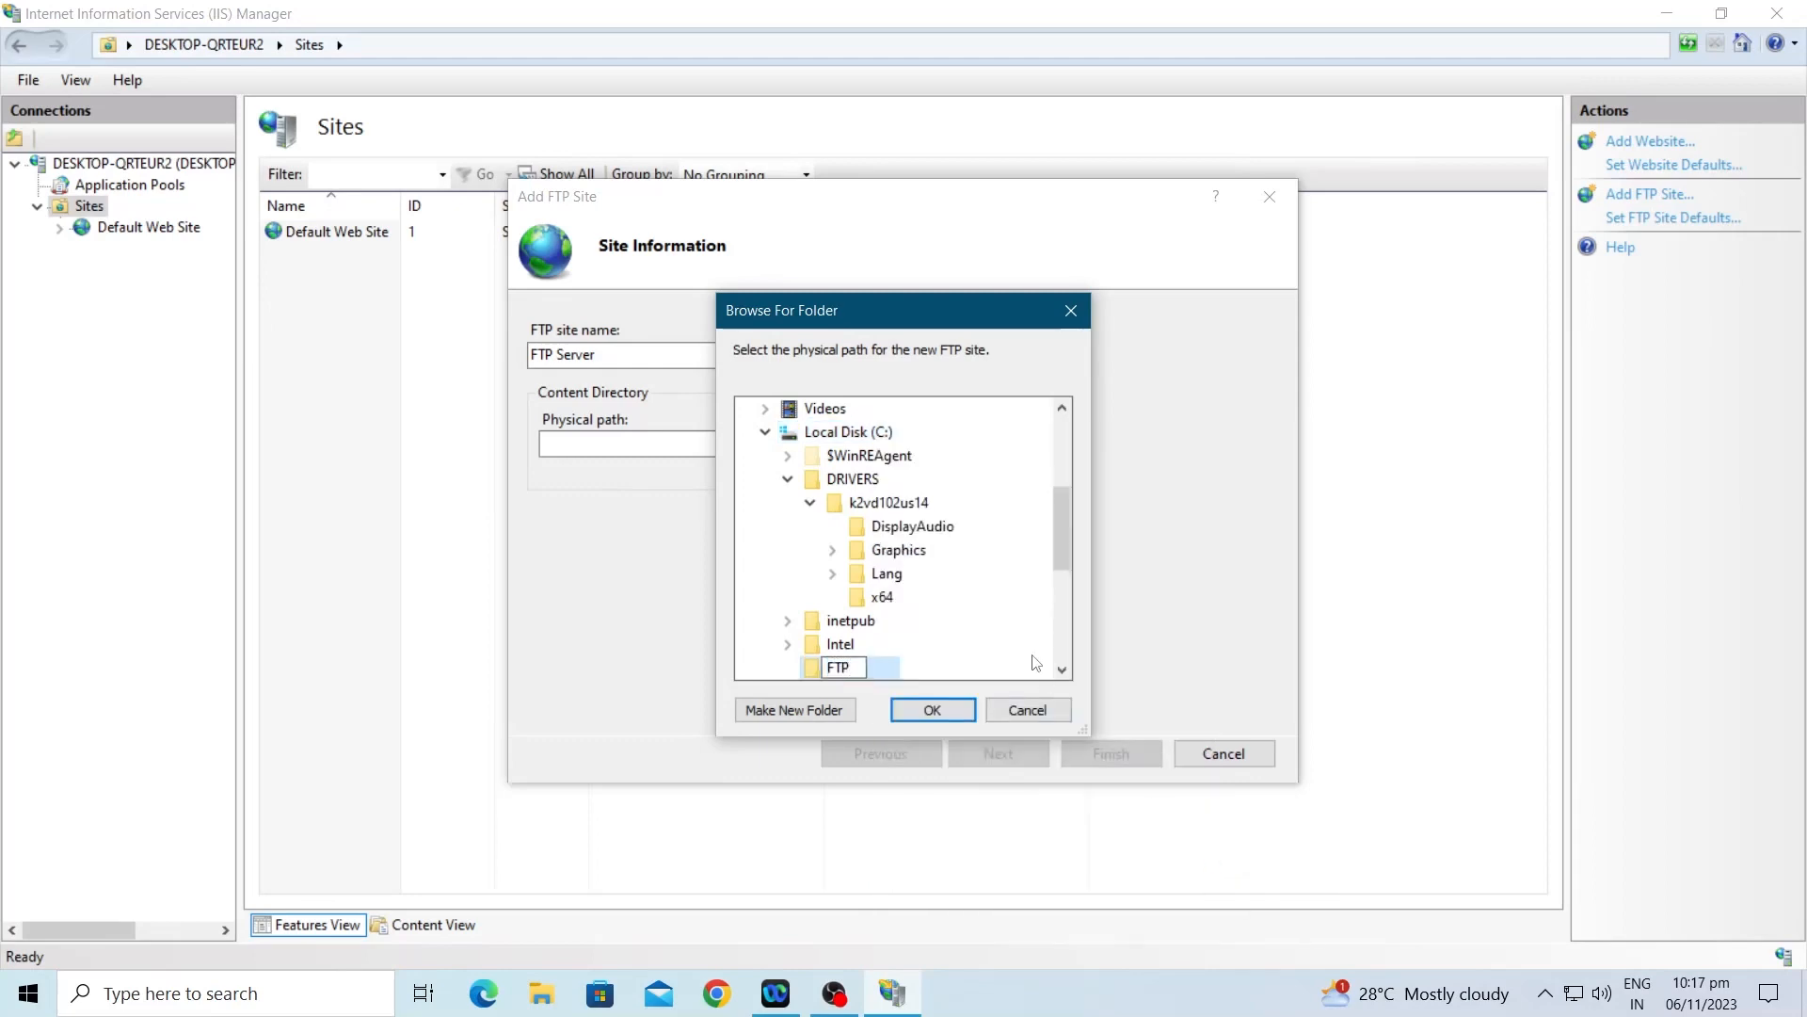
key("Return")
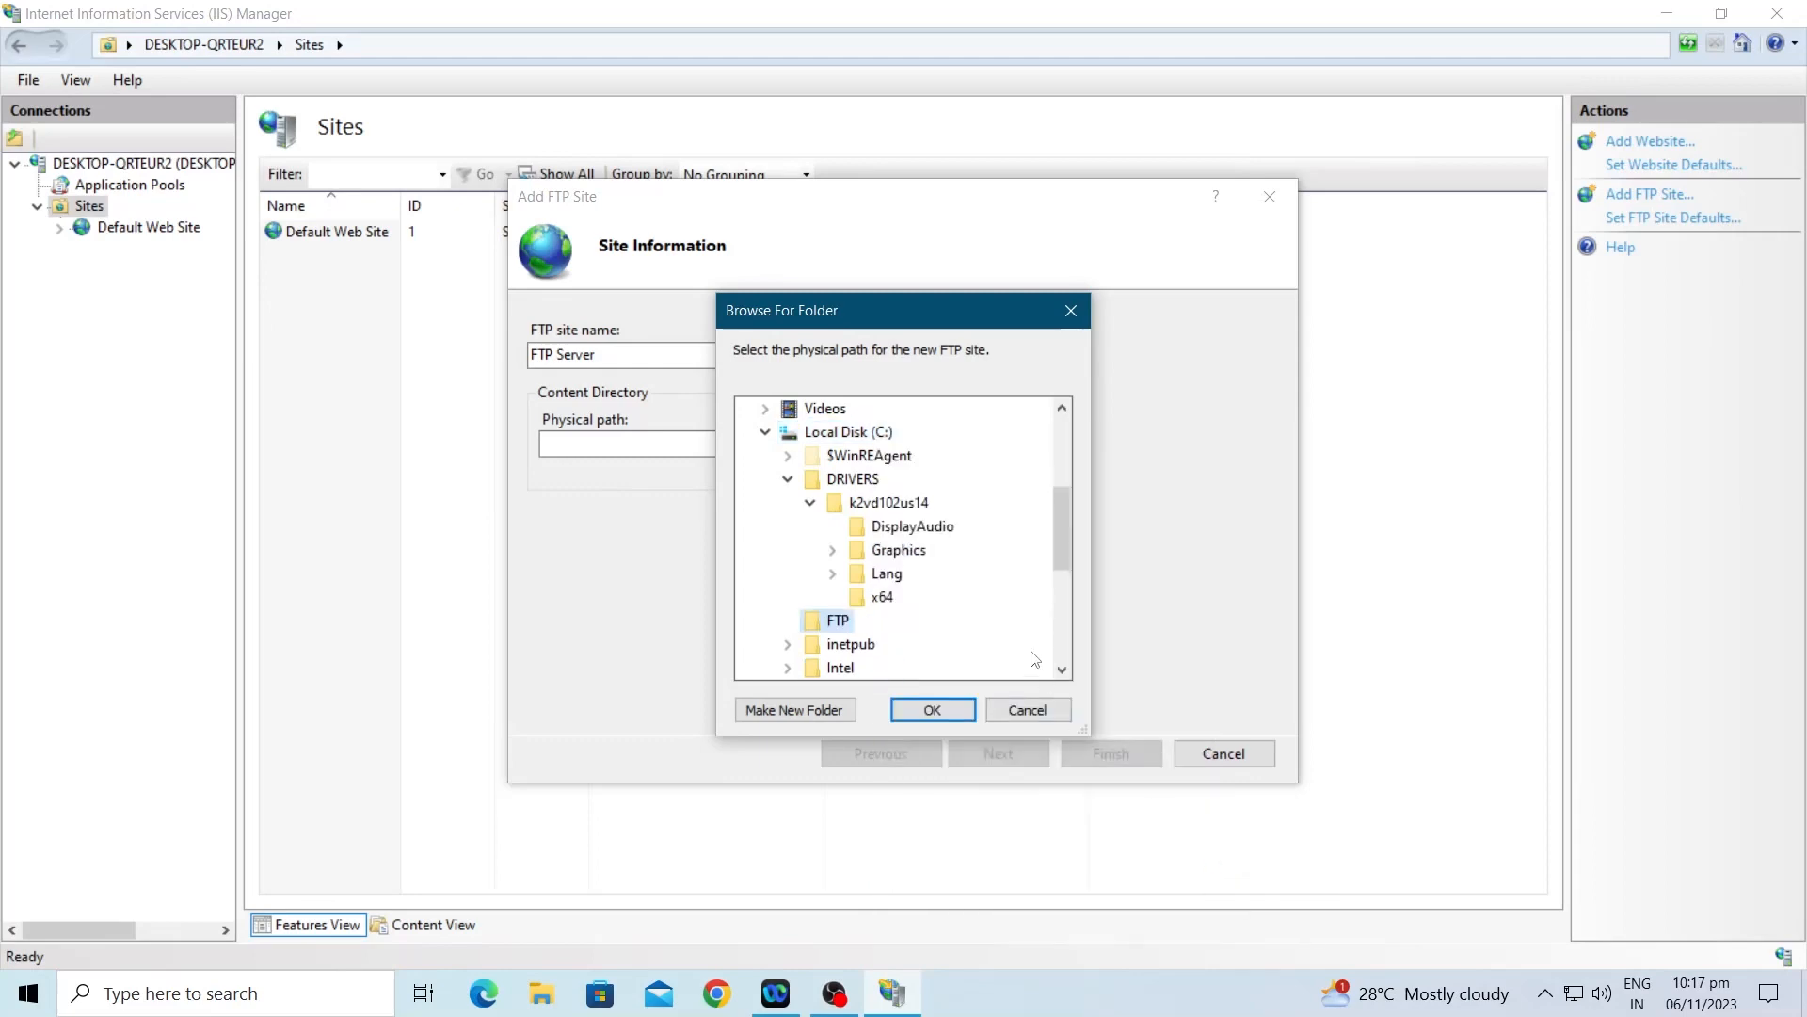
Step: Use C:\FTP as the physical path and advance to Binding and SSL Settings
left_click(787, 478)
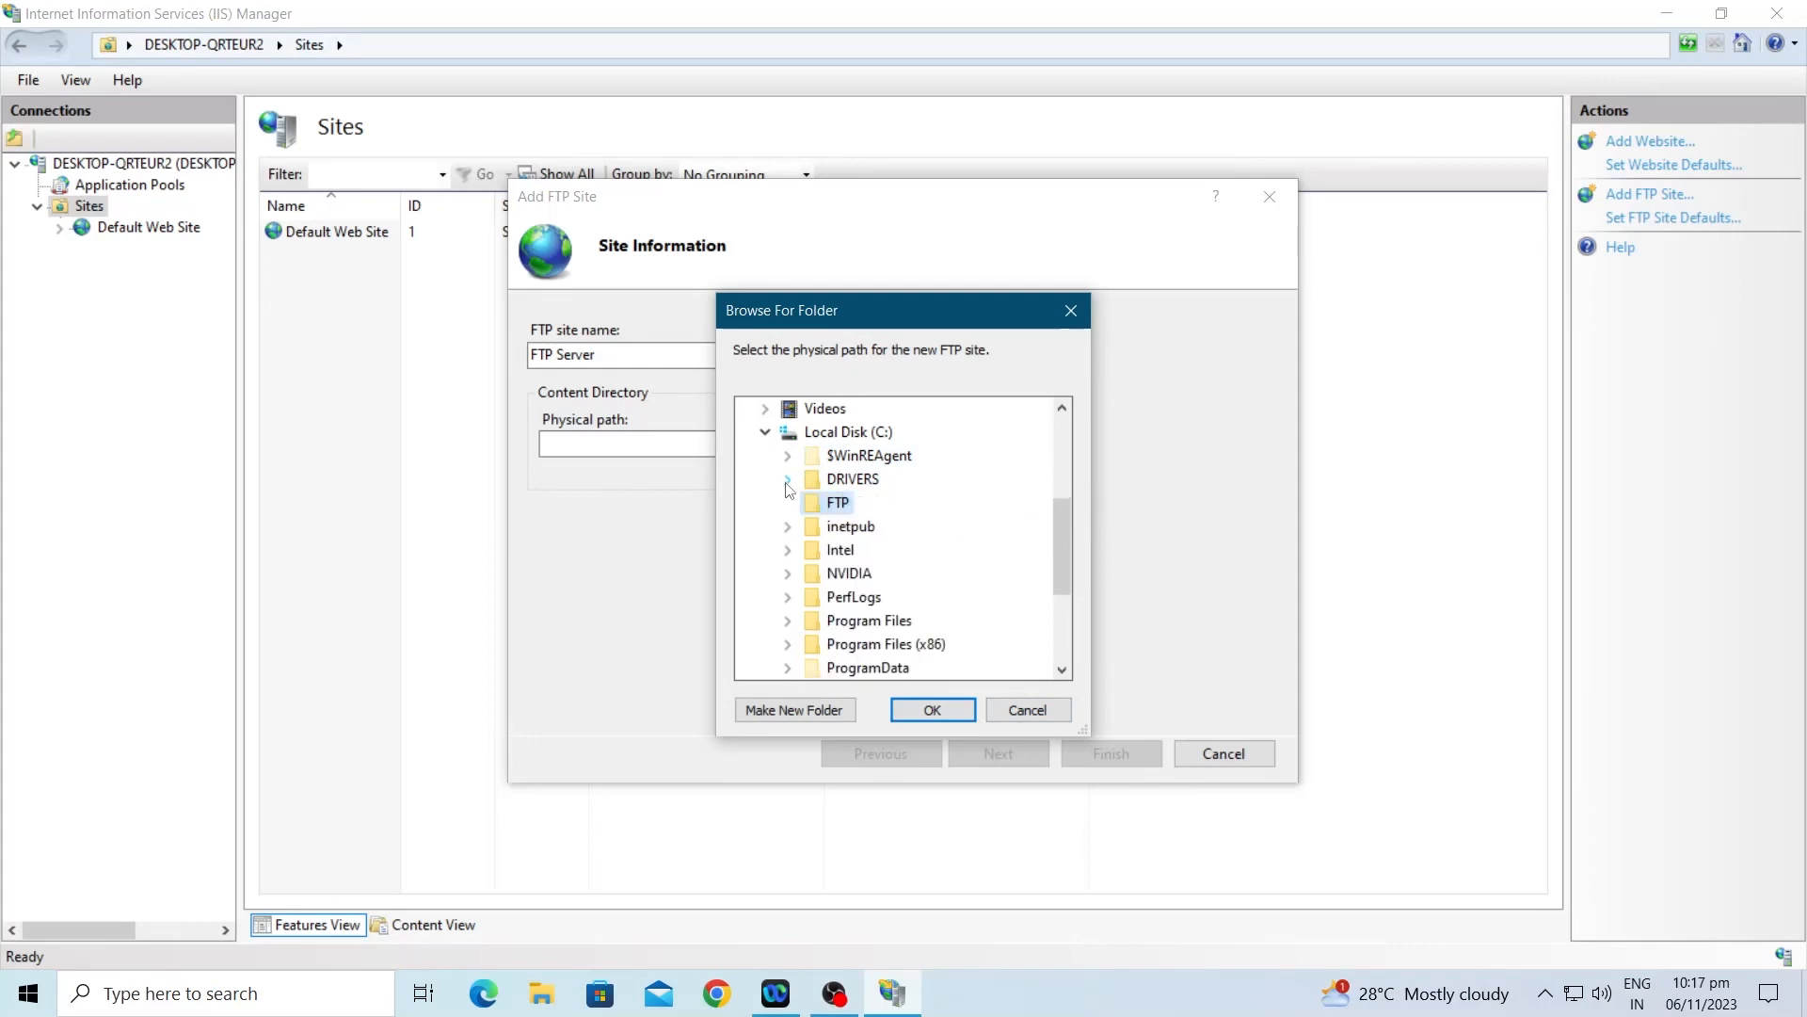
left_click(950, 718)
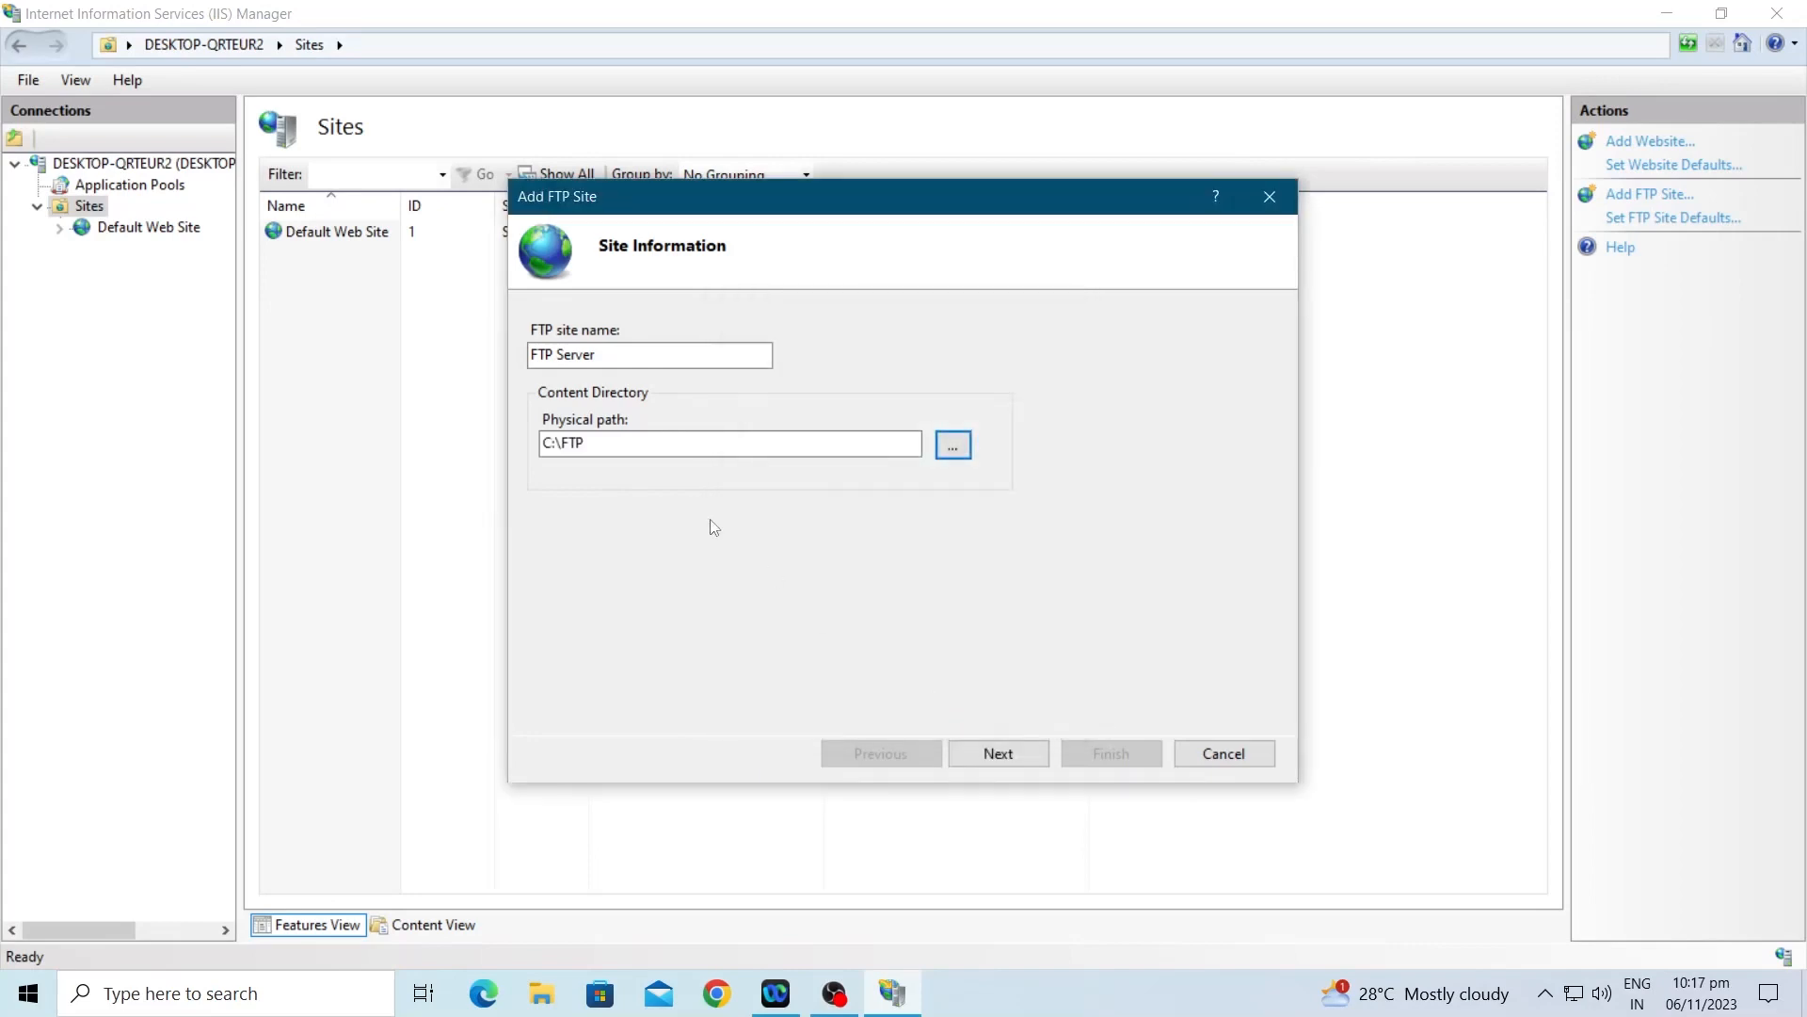
left_click(998, 754)
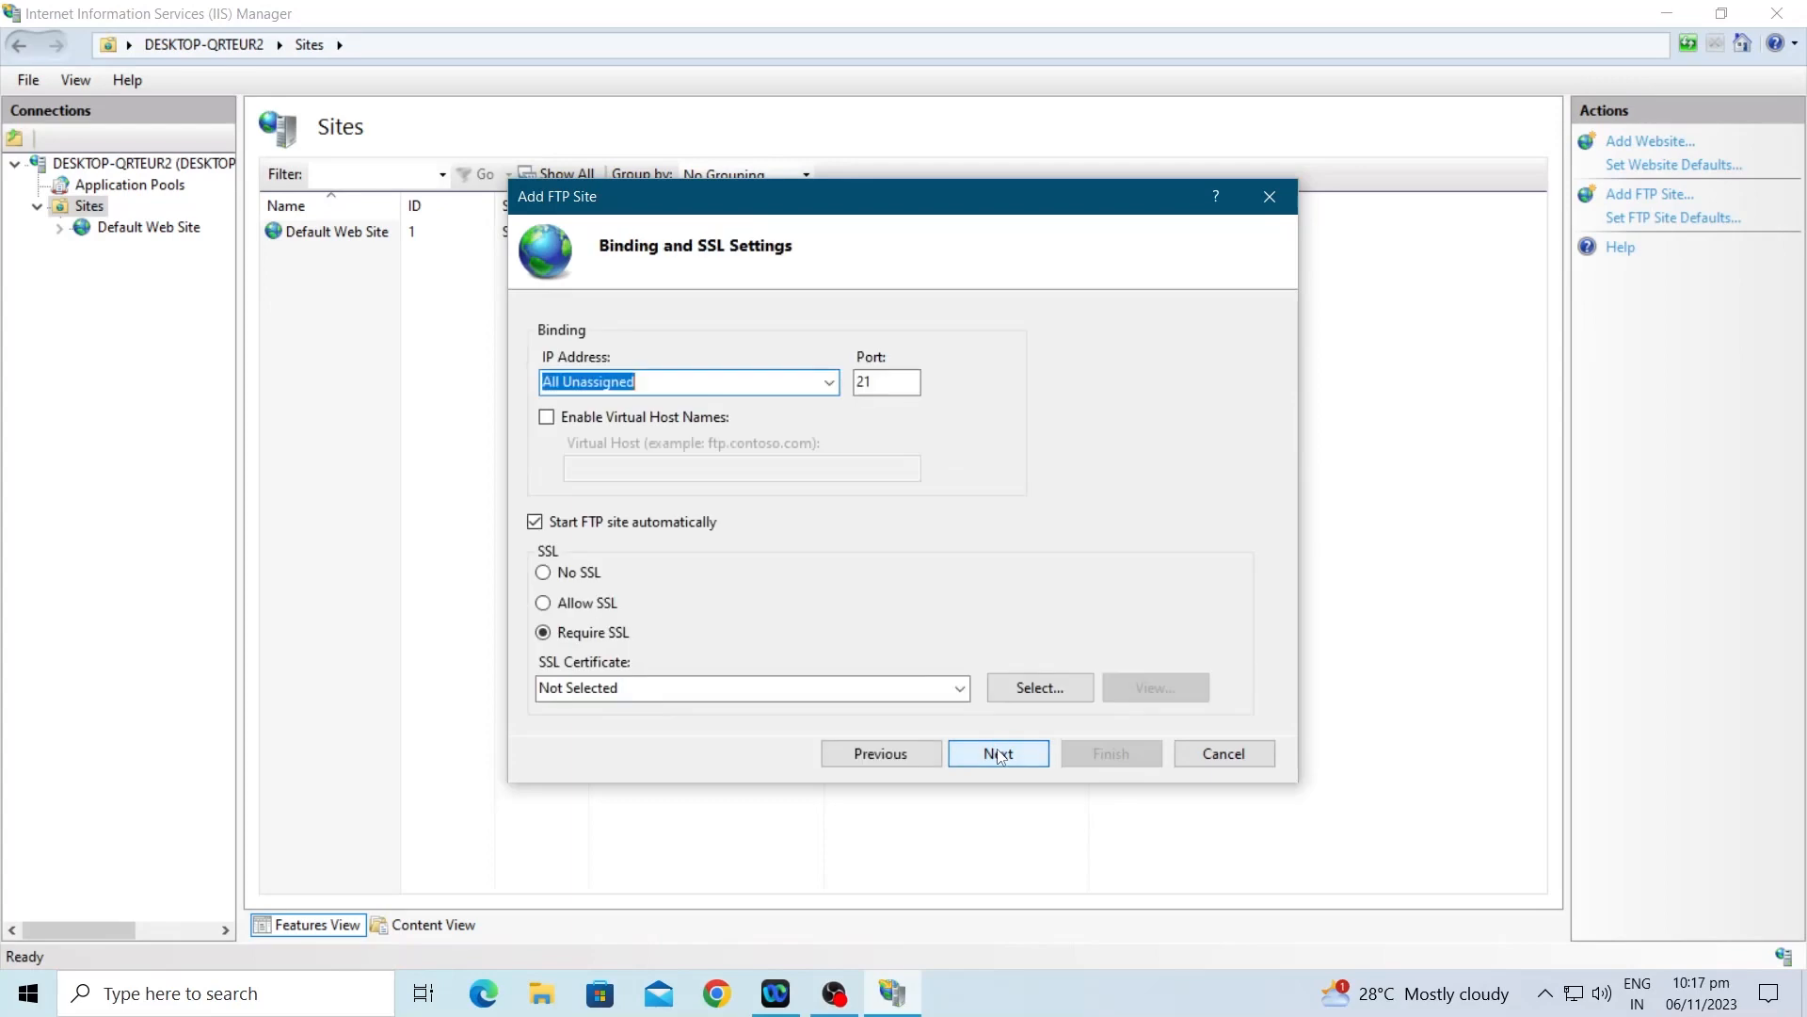
Step: Launch Command Prompt and run ipconfig to display the network configuration
left_click(28, 993)
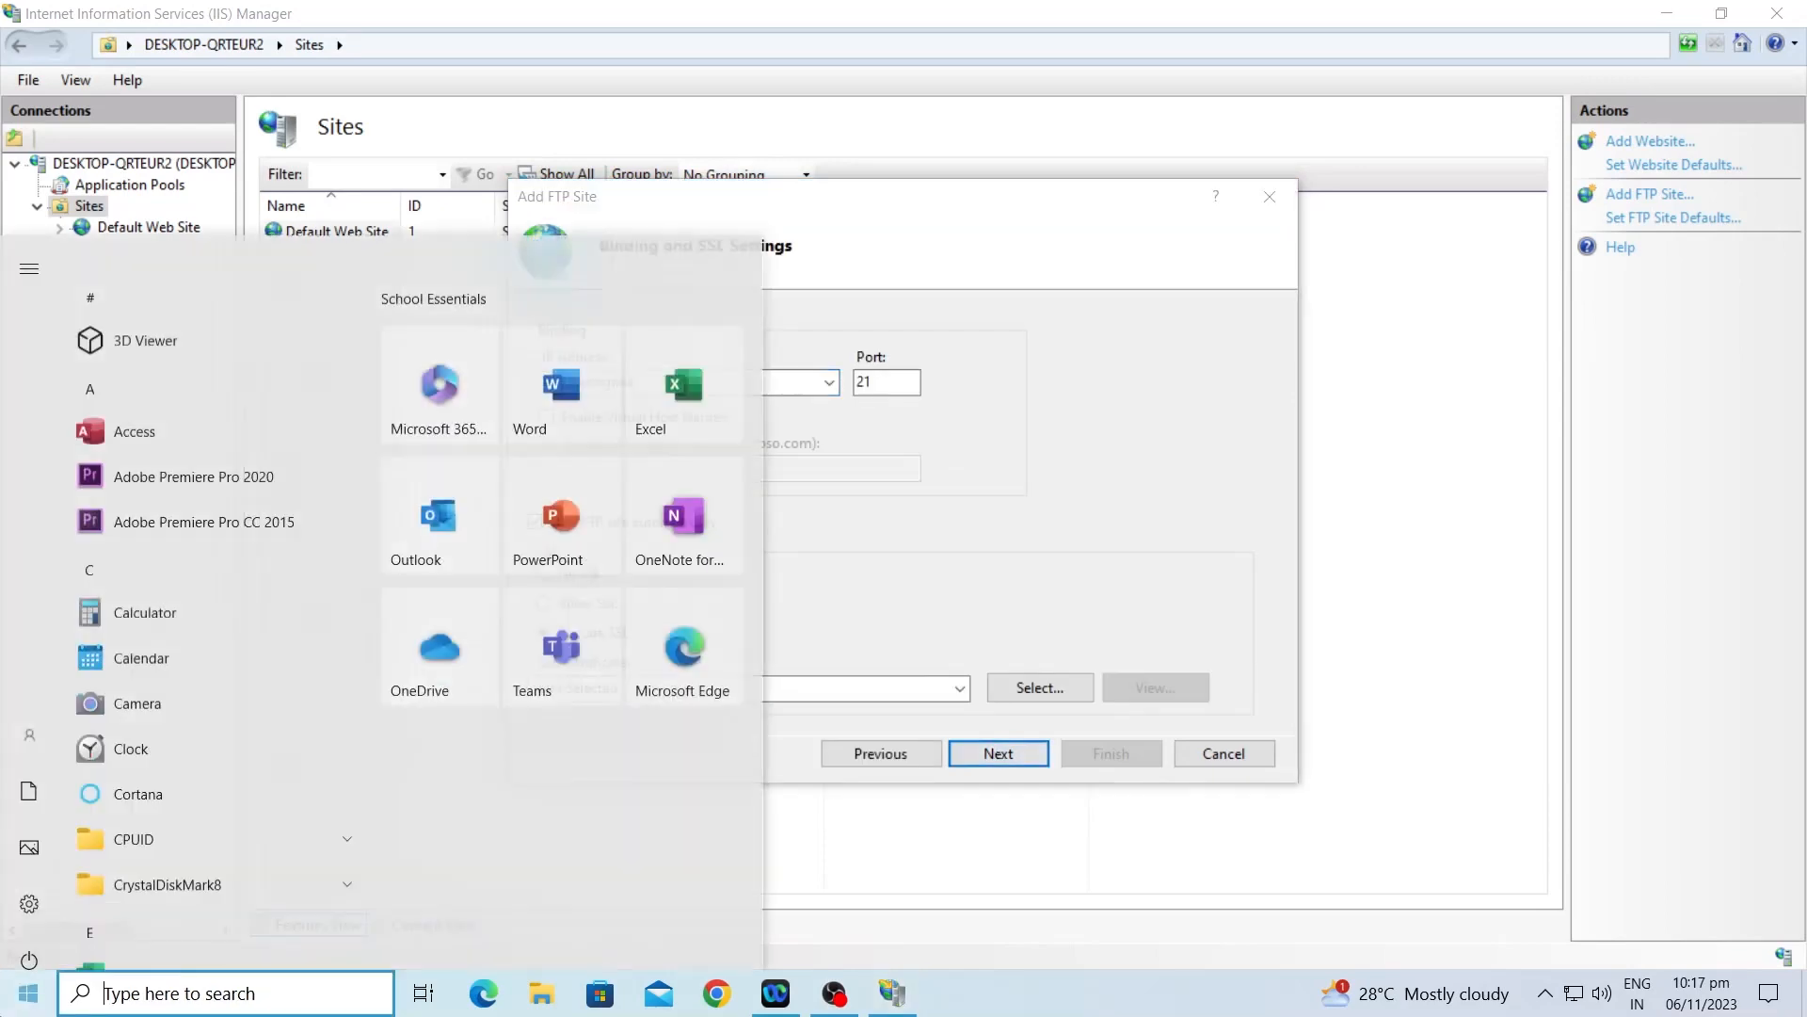
type("cmd")
key("Return")
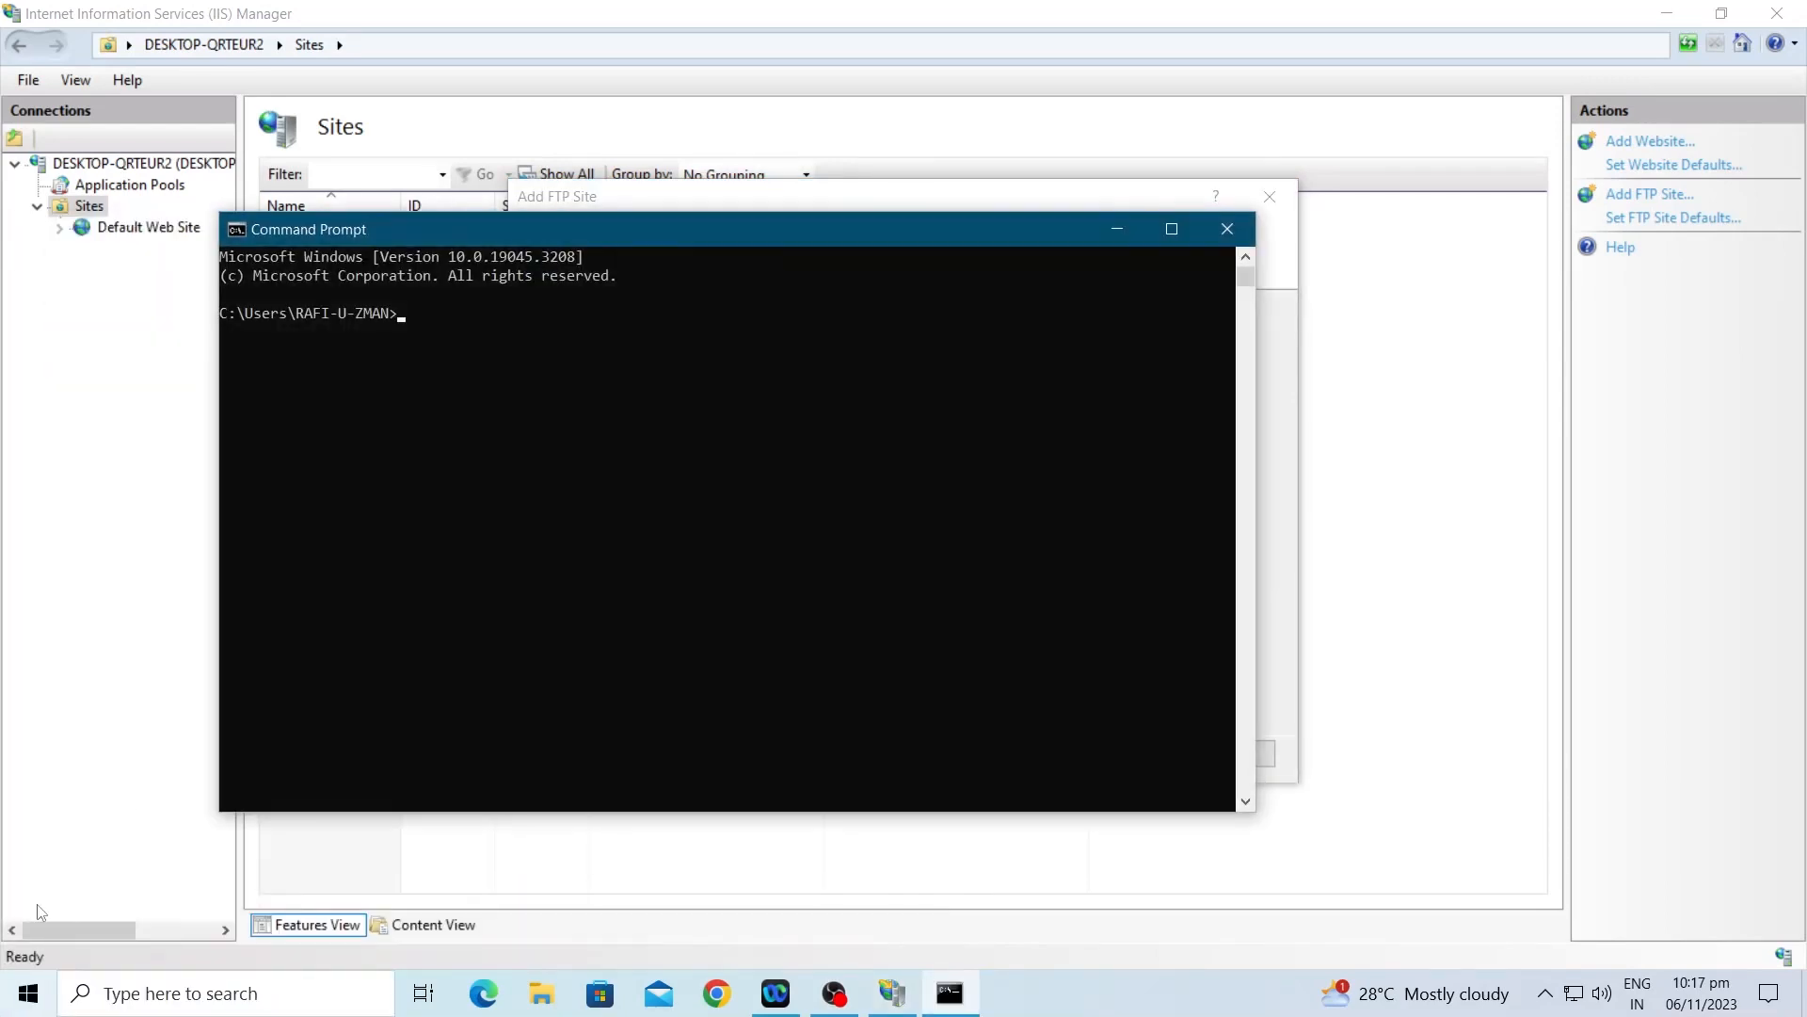
type("i")
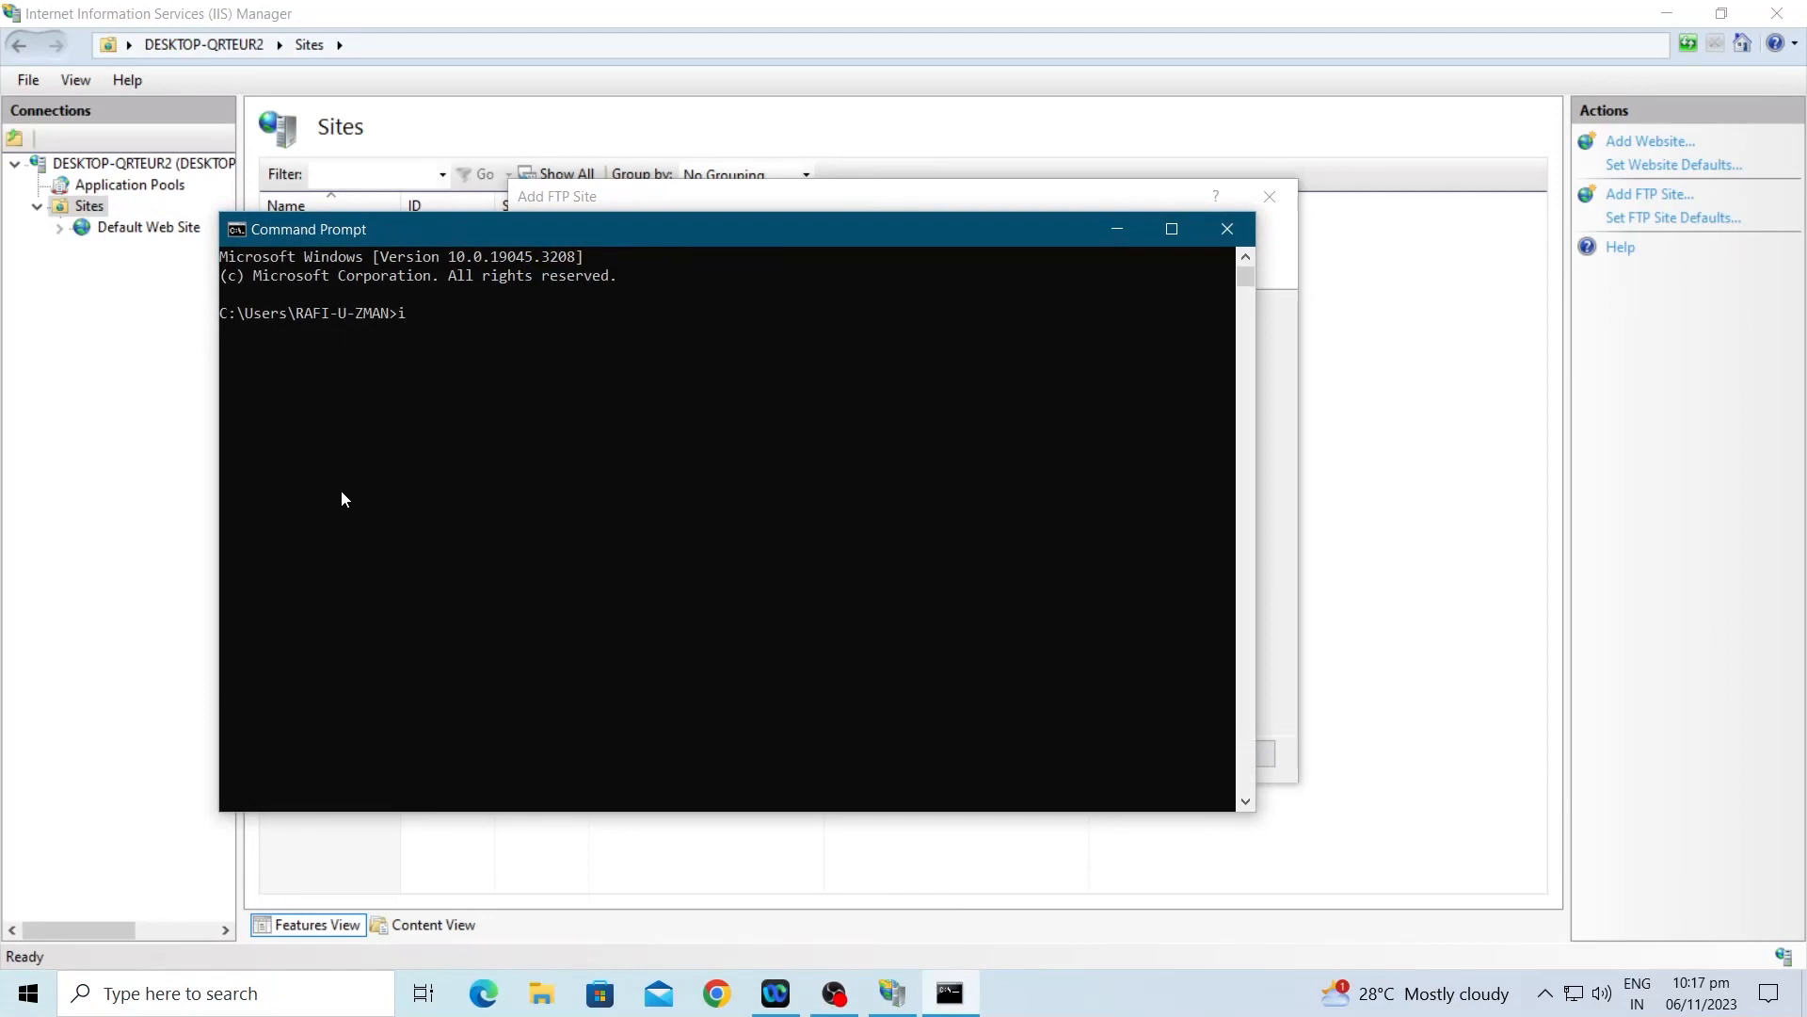
type("fconfig")
key("Return")
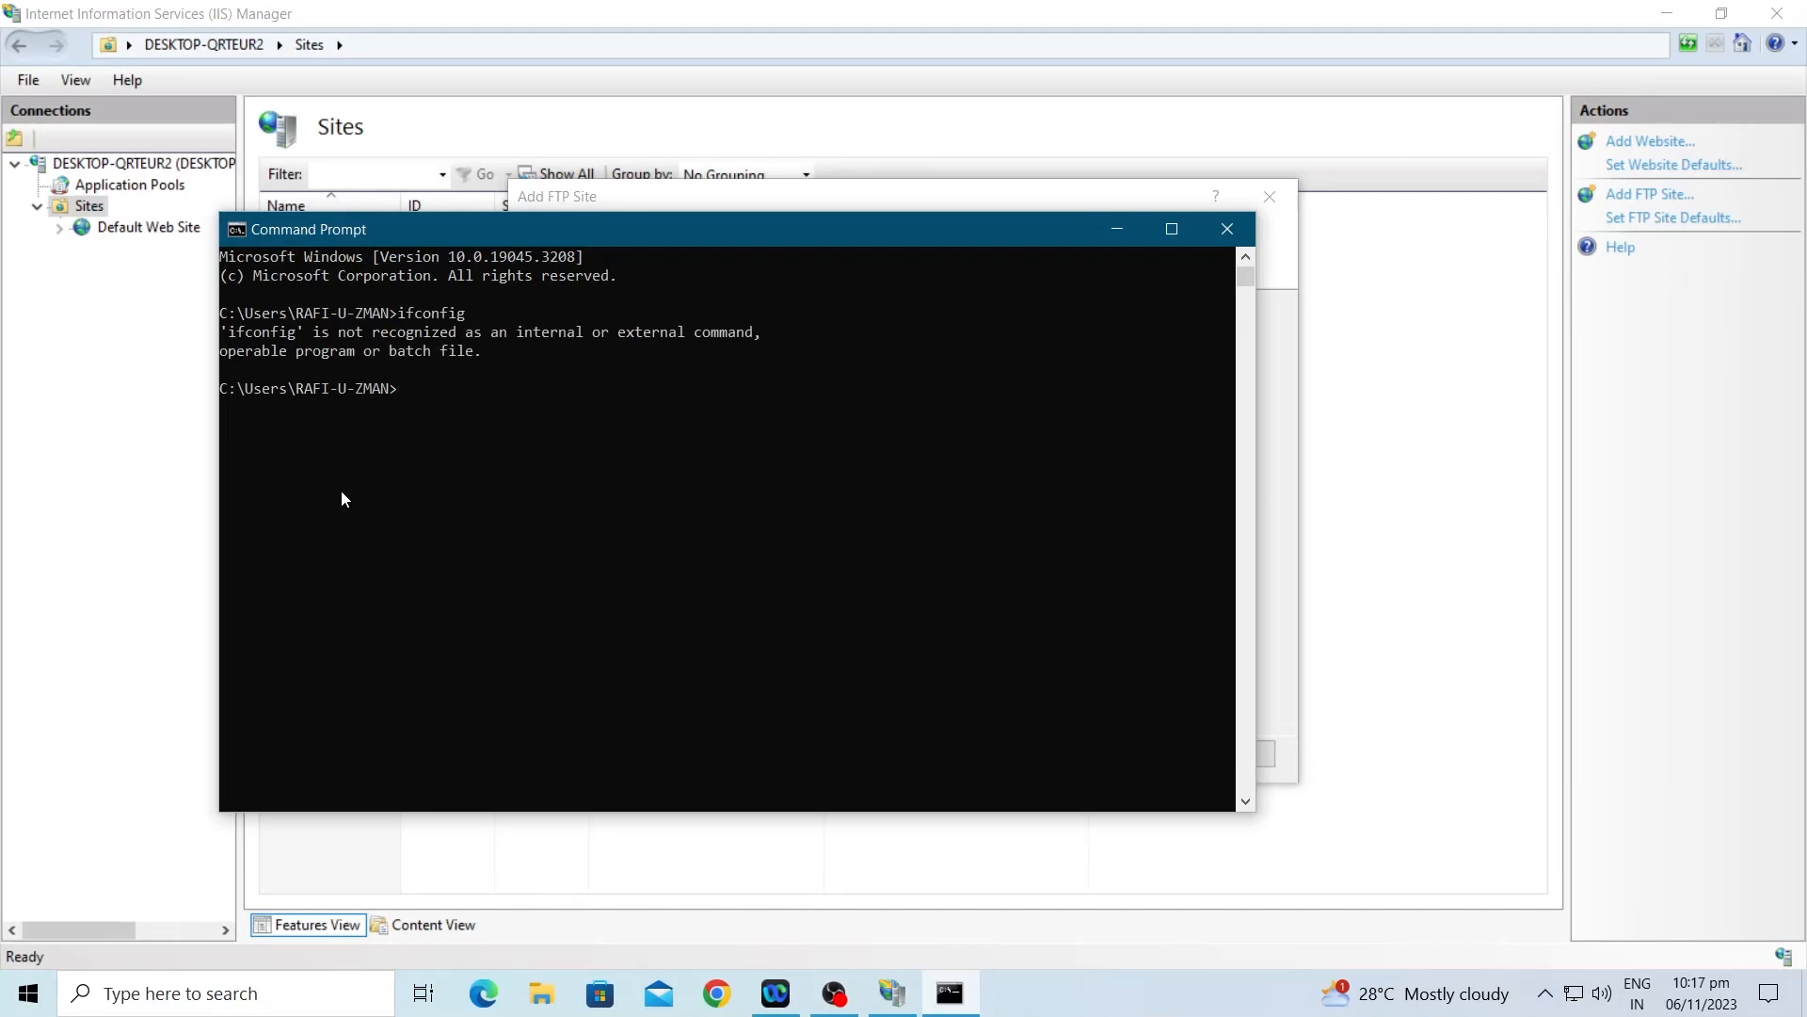
type("ipconfig")
key("Return")
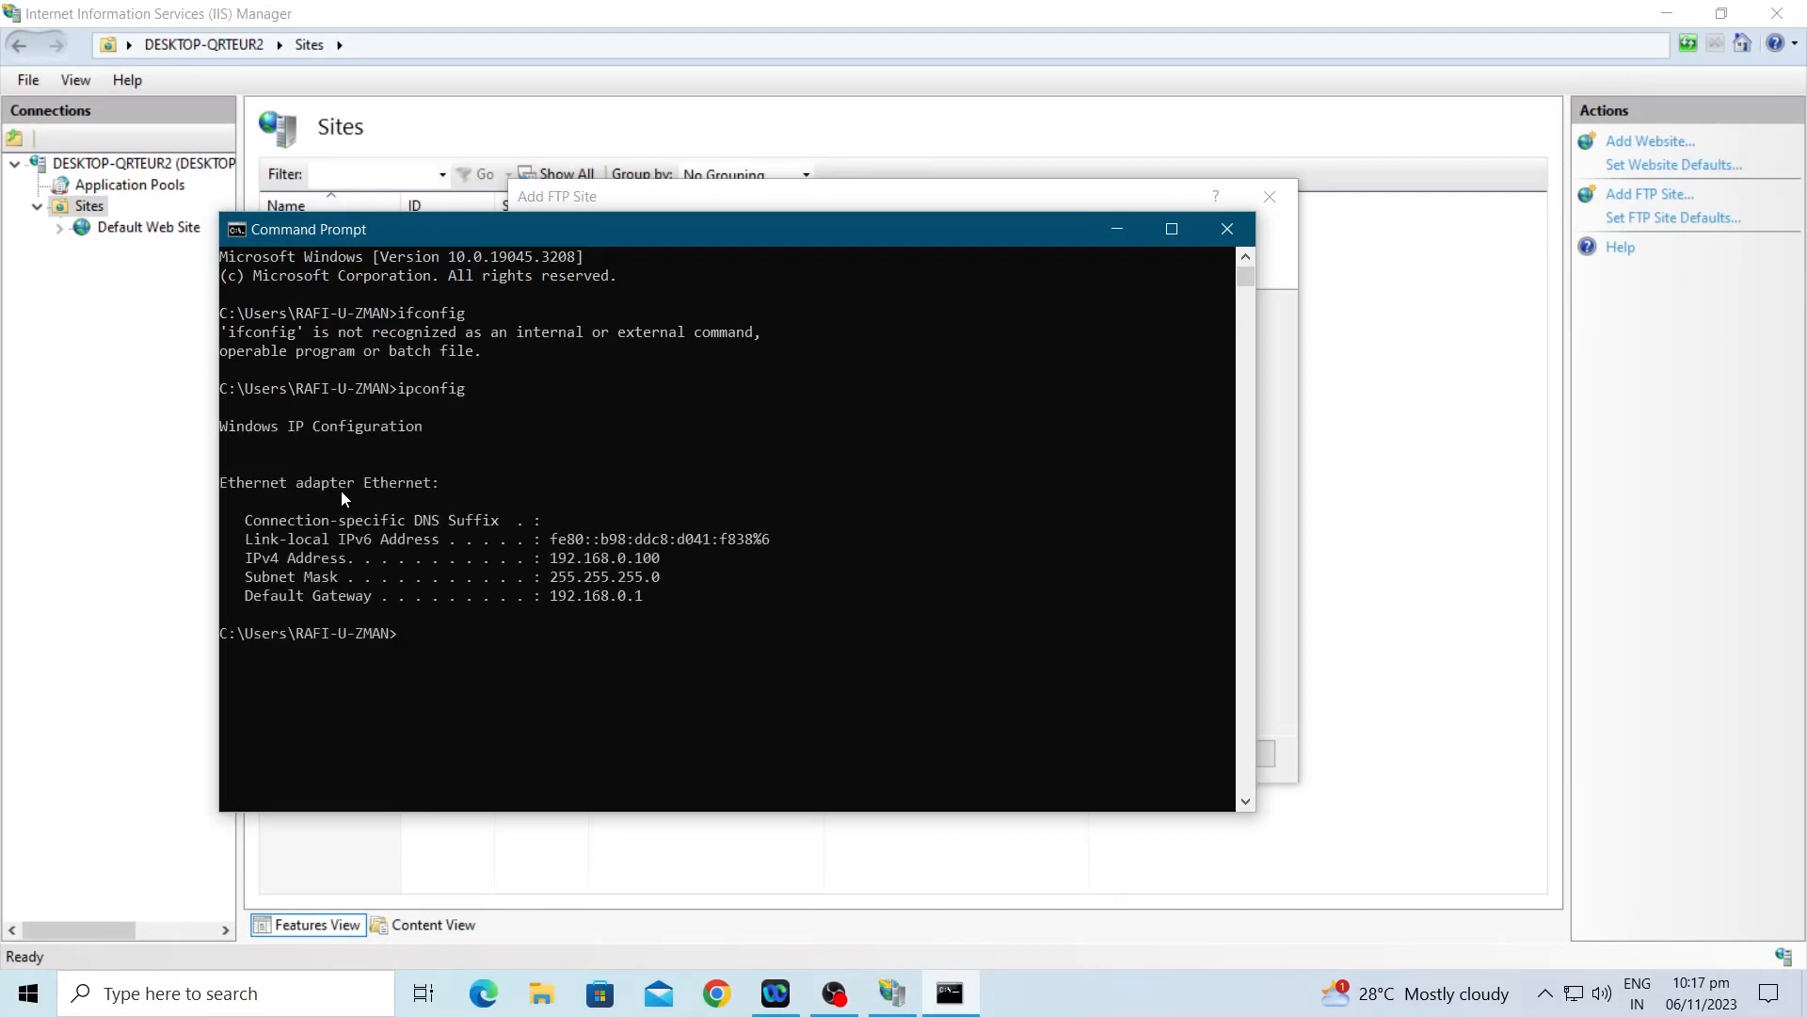
Step: Select the IPv4 address 192.168.0.100, minimize Command Prompt, and begin typing it as the binding IP
left_click_drag(550, 557, 687, 563)
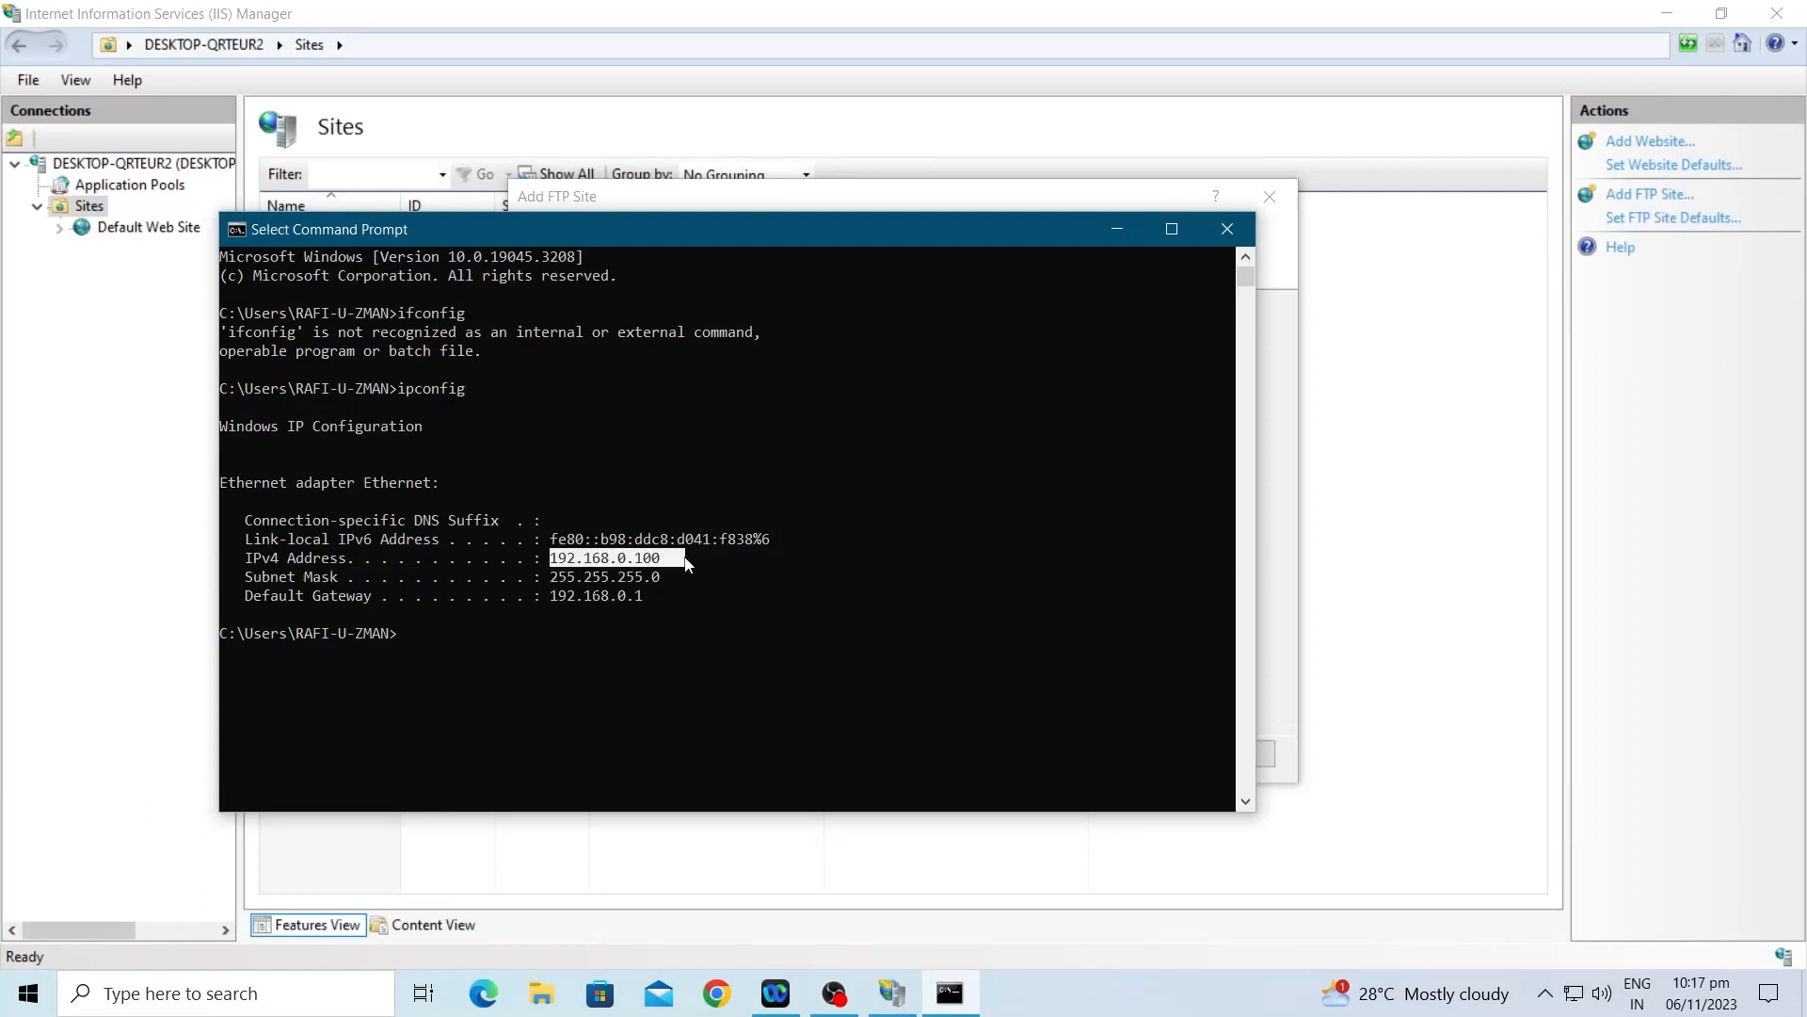
left_click(1118, 228)
type("192.168.0.100")
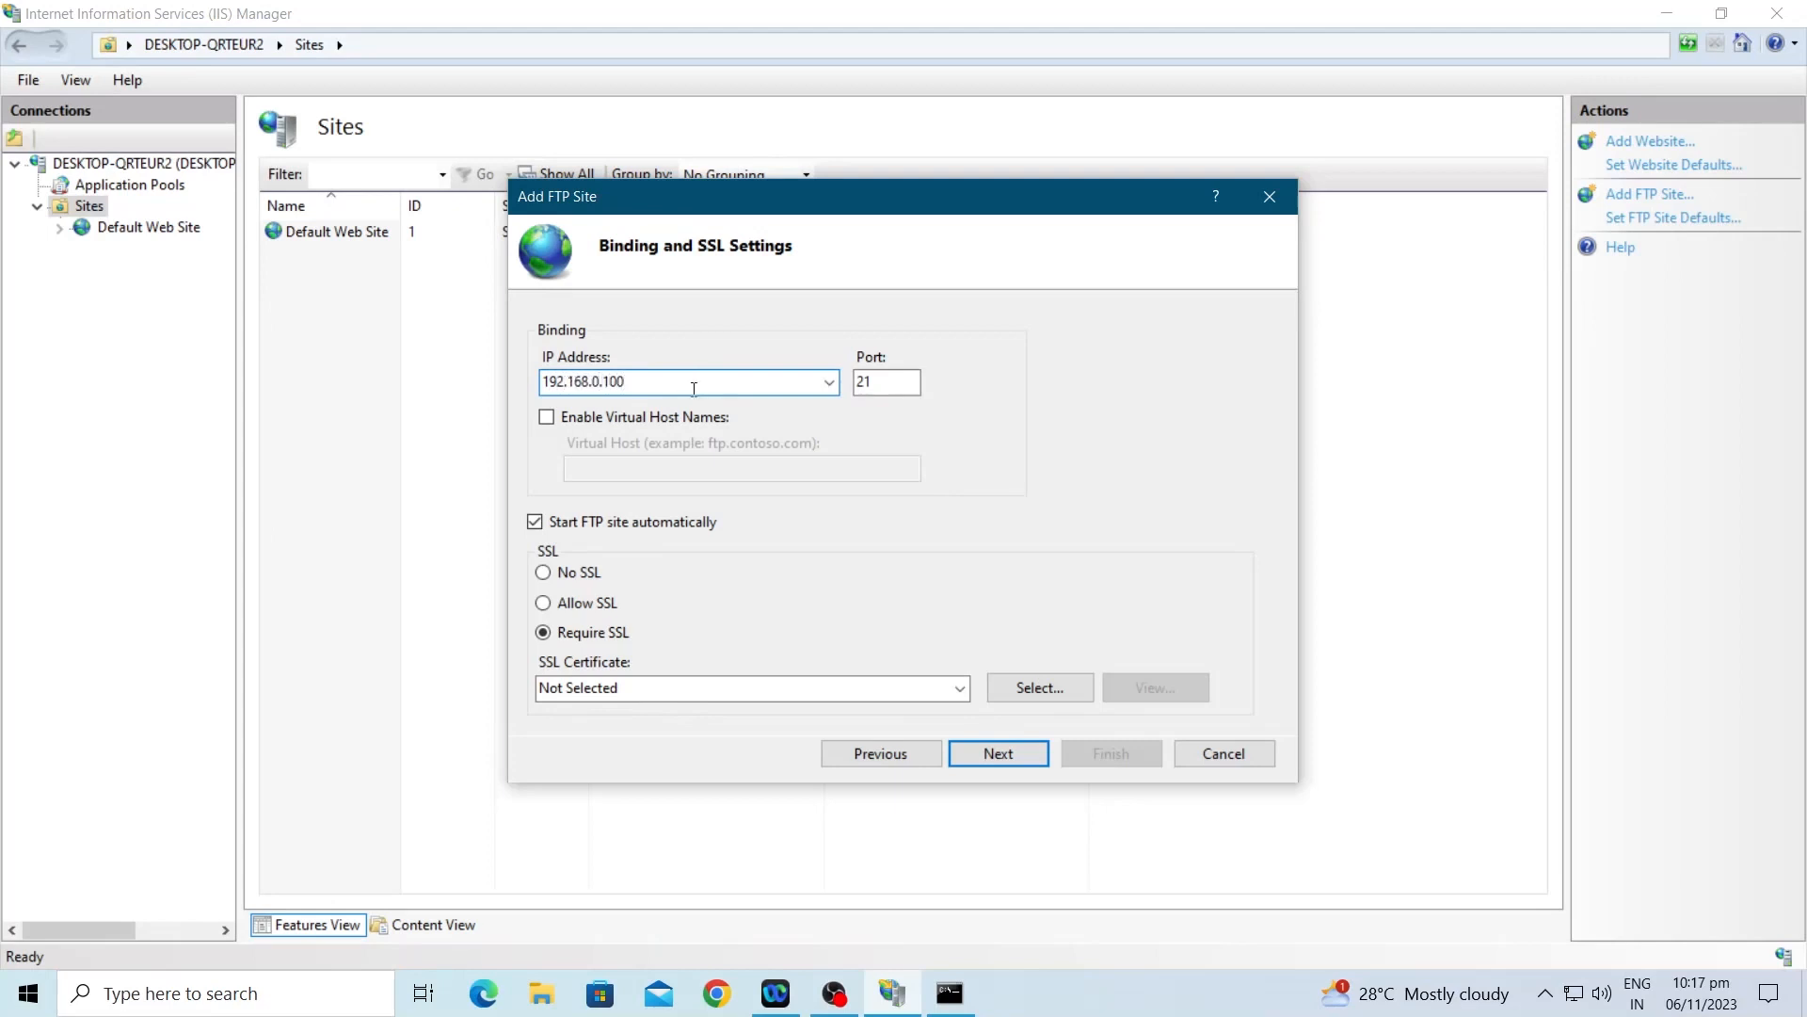
Step: Choose No SSL, enable Basic authentication, grant All users Read and Write, and finish the wizard
left_click(544, 572)
left_click(961, 753)
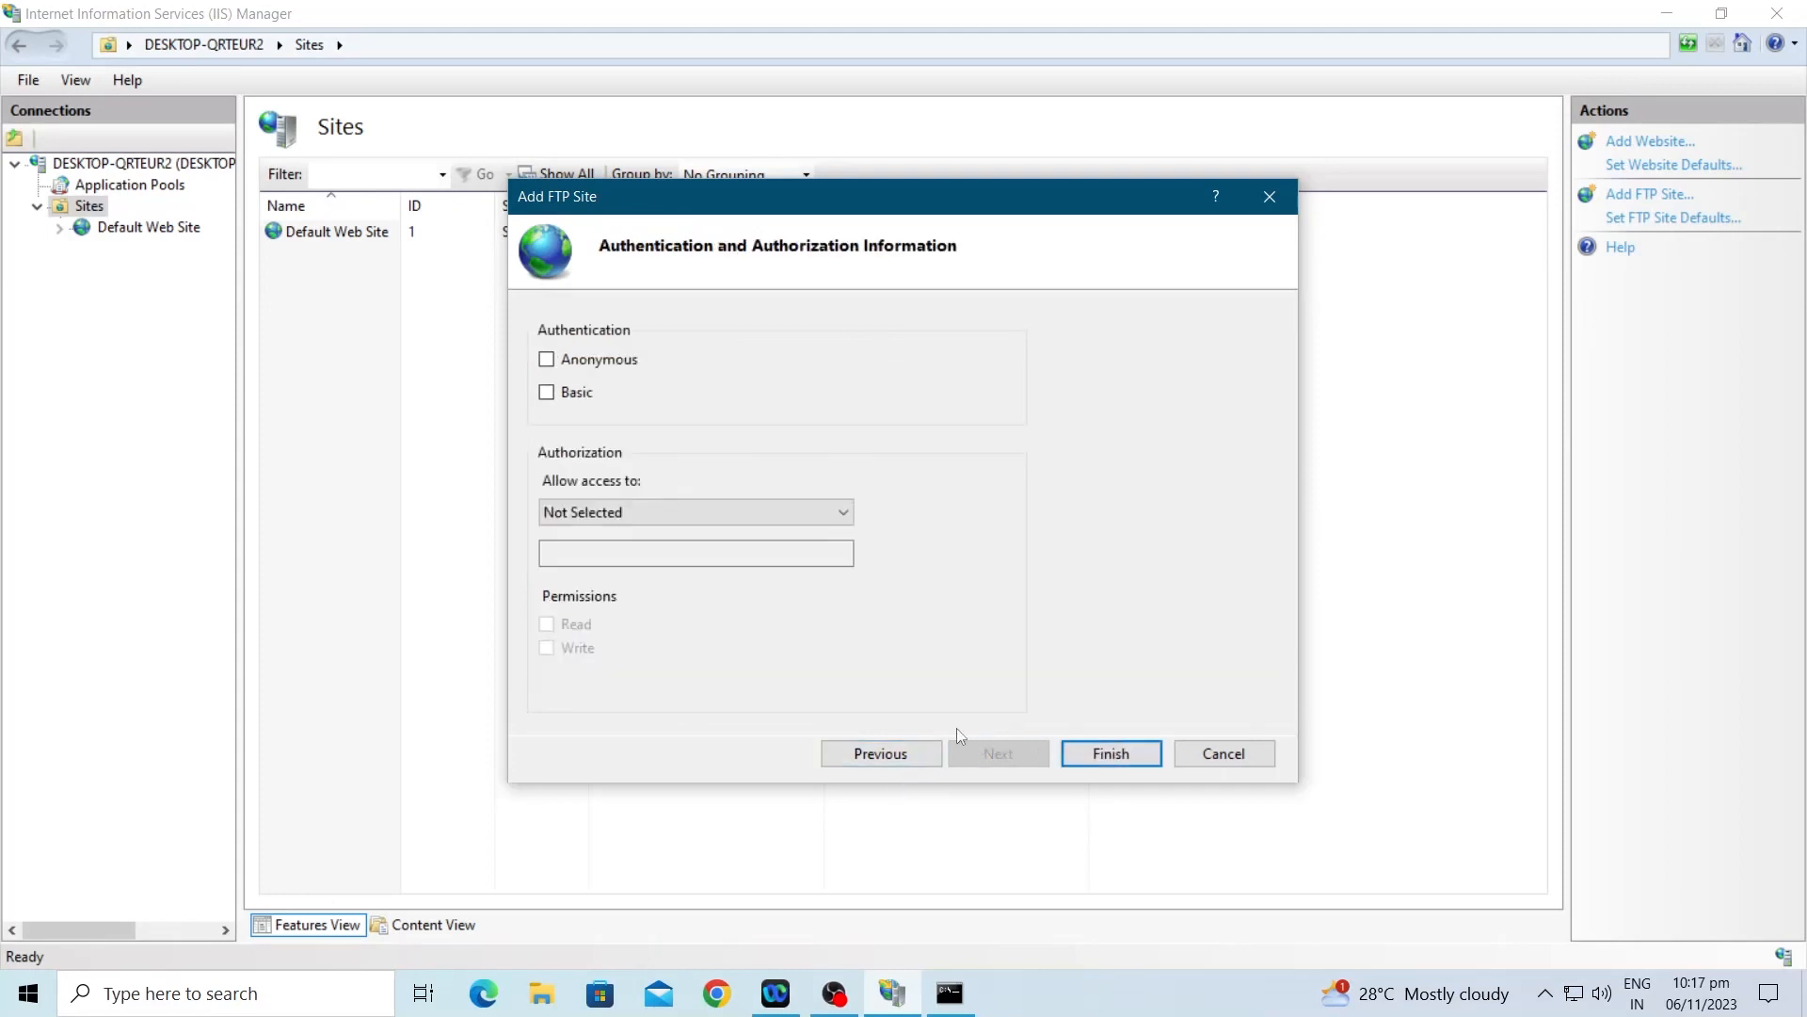
left_click(569, 403)
left_click(635, 521)
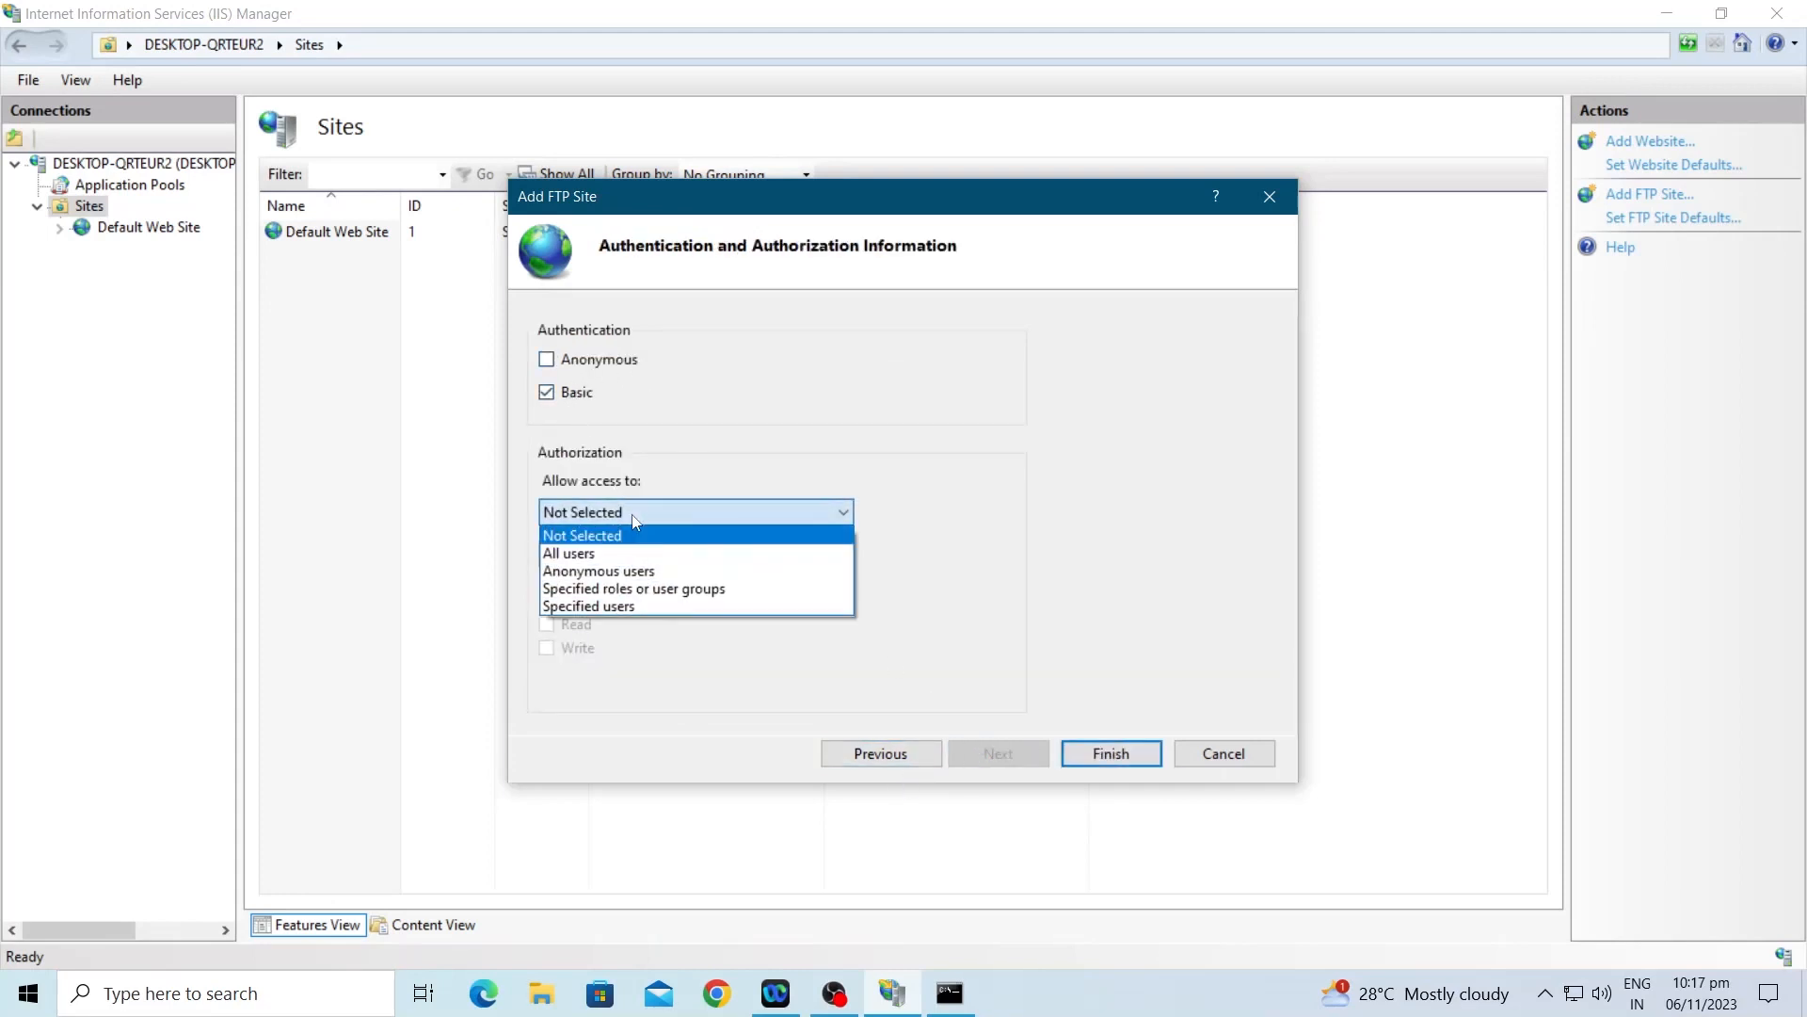
left_click(601, 556)
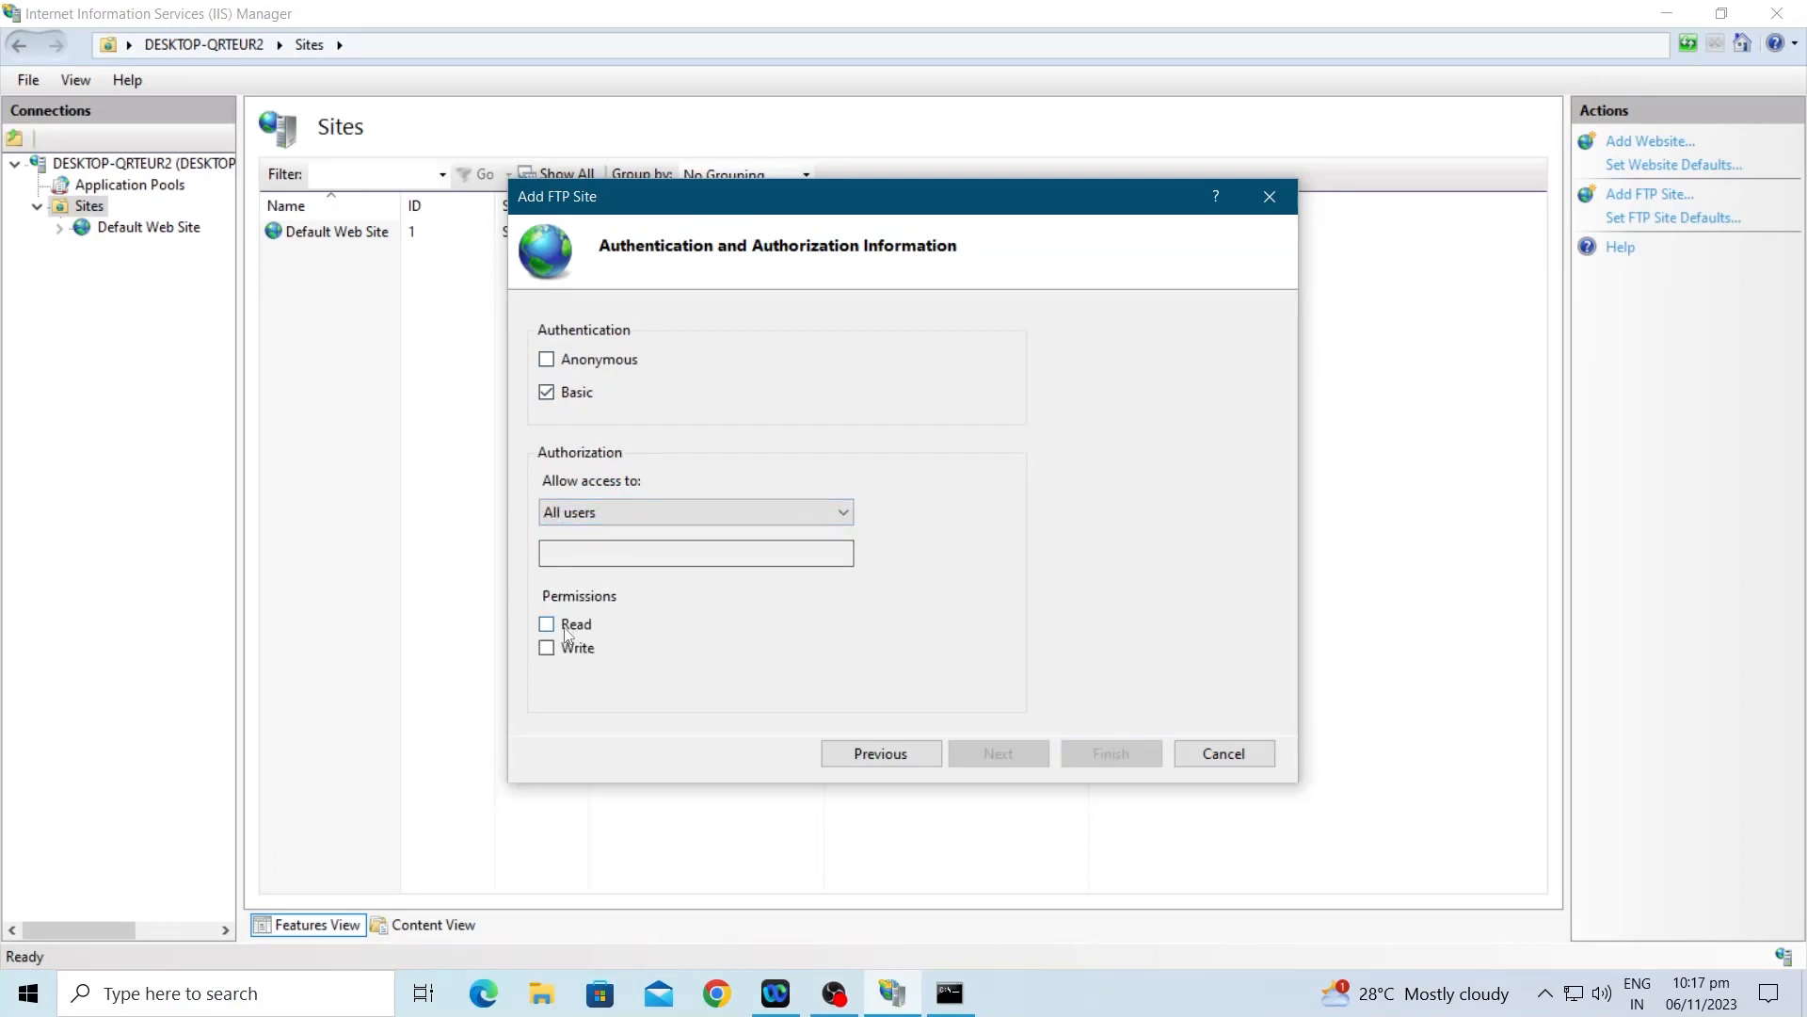
left_click(570, 625)
left_click(569, 648)
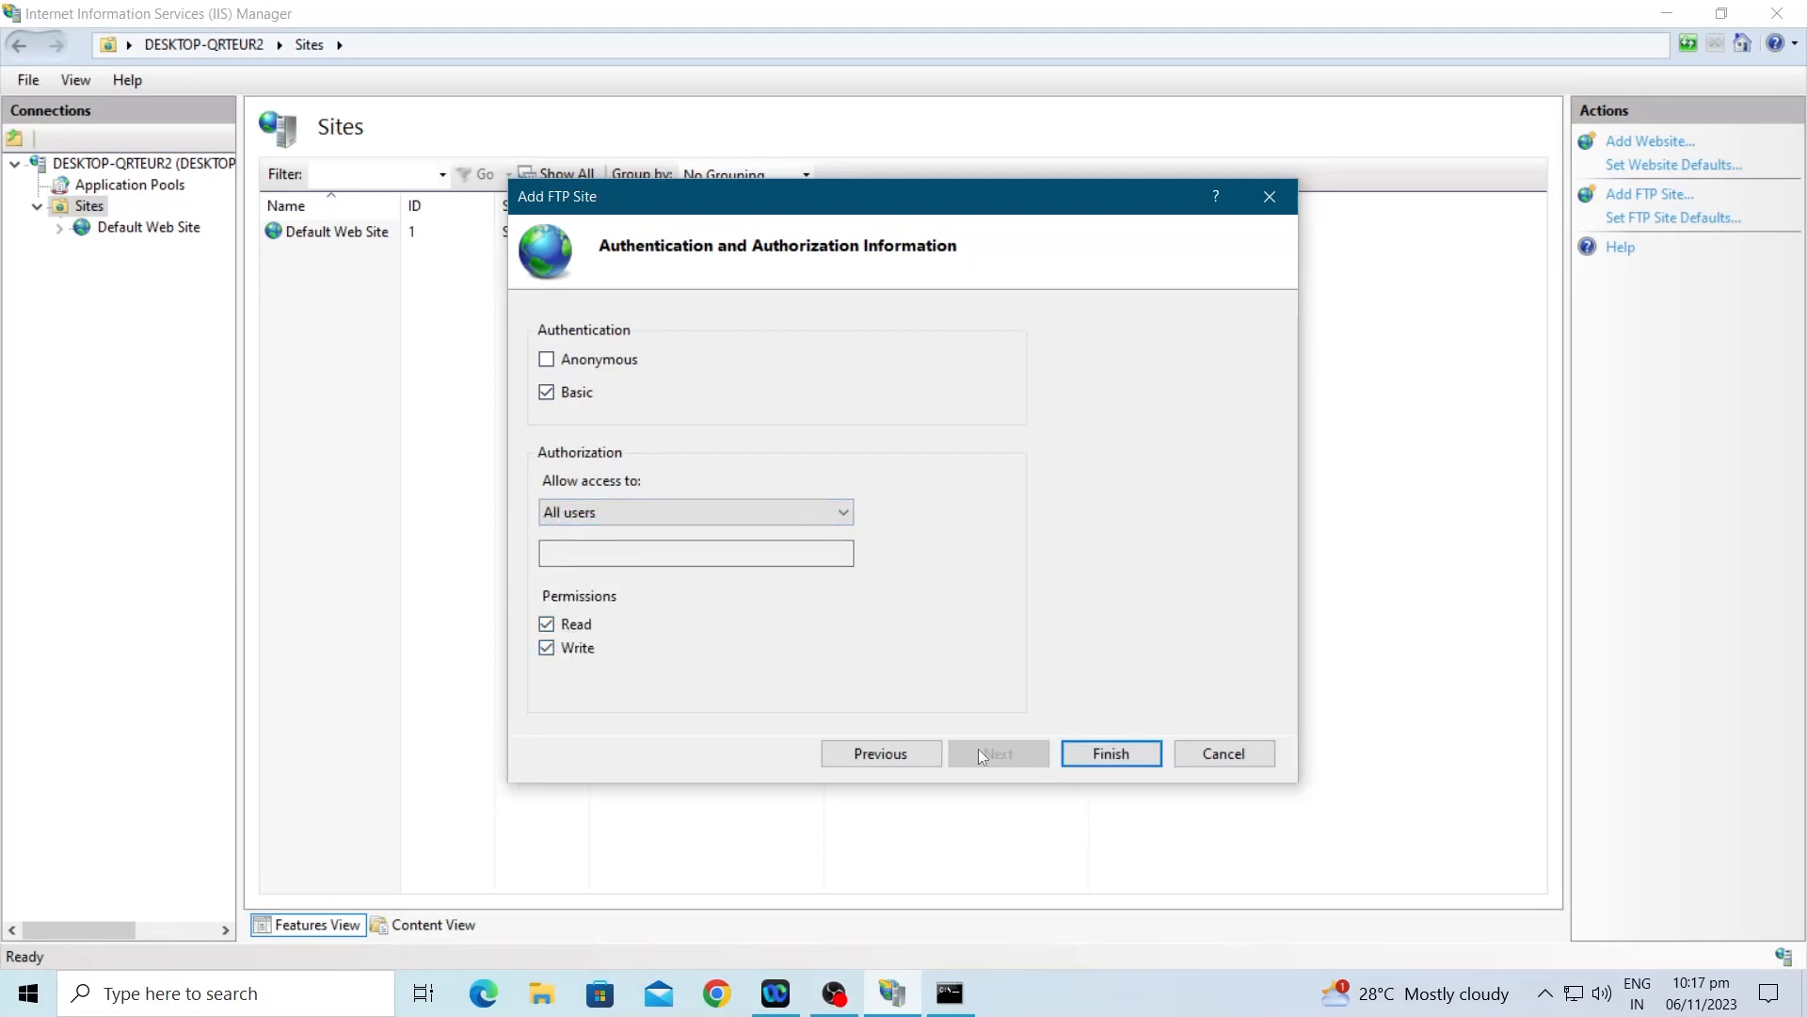
left_click(1106, 759)
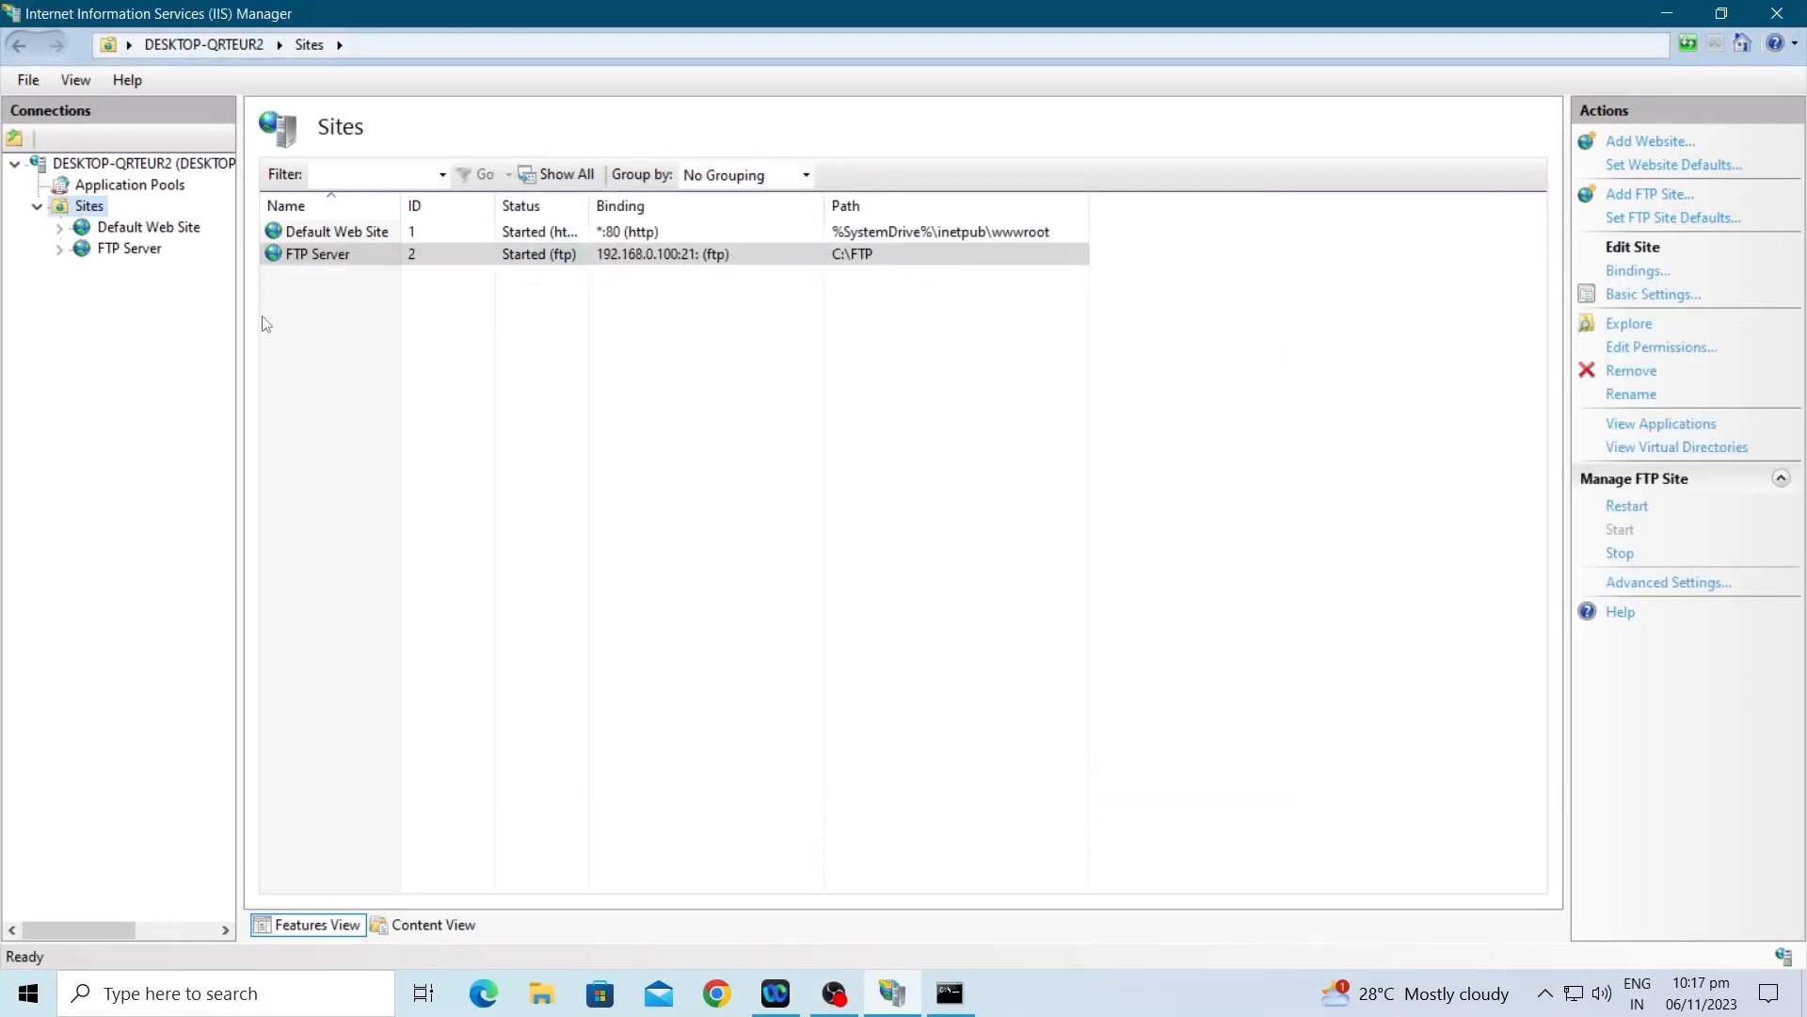
Step: Open ftp://192.168.0.100 in File Explorer, cancel the Log On As prompt, and minimize Explorer
left_click(551, 1011)
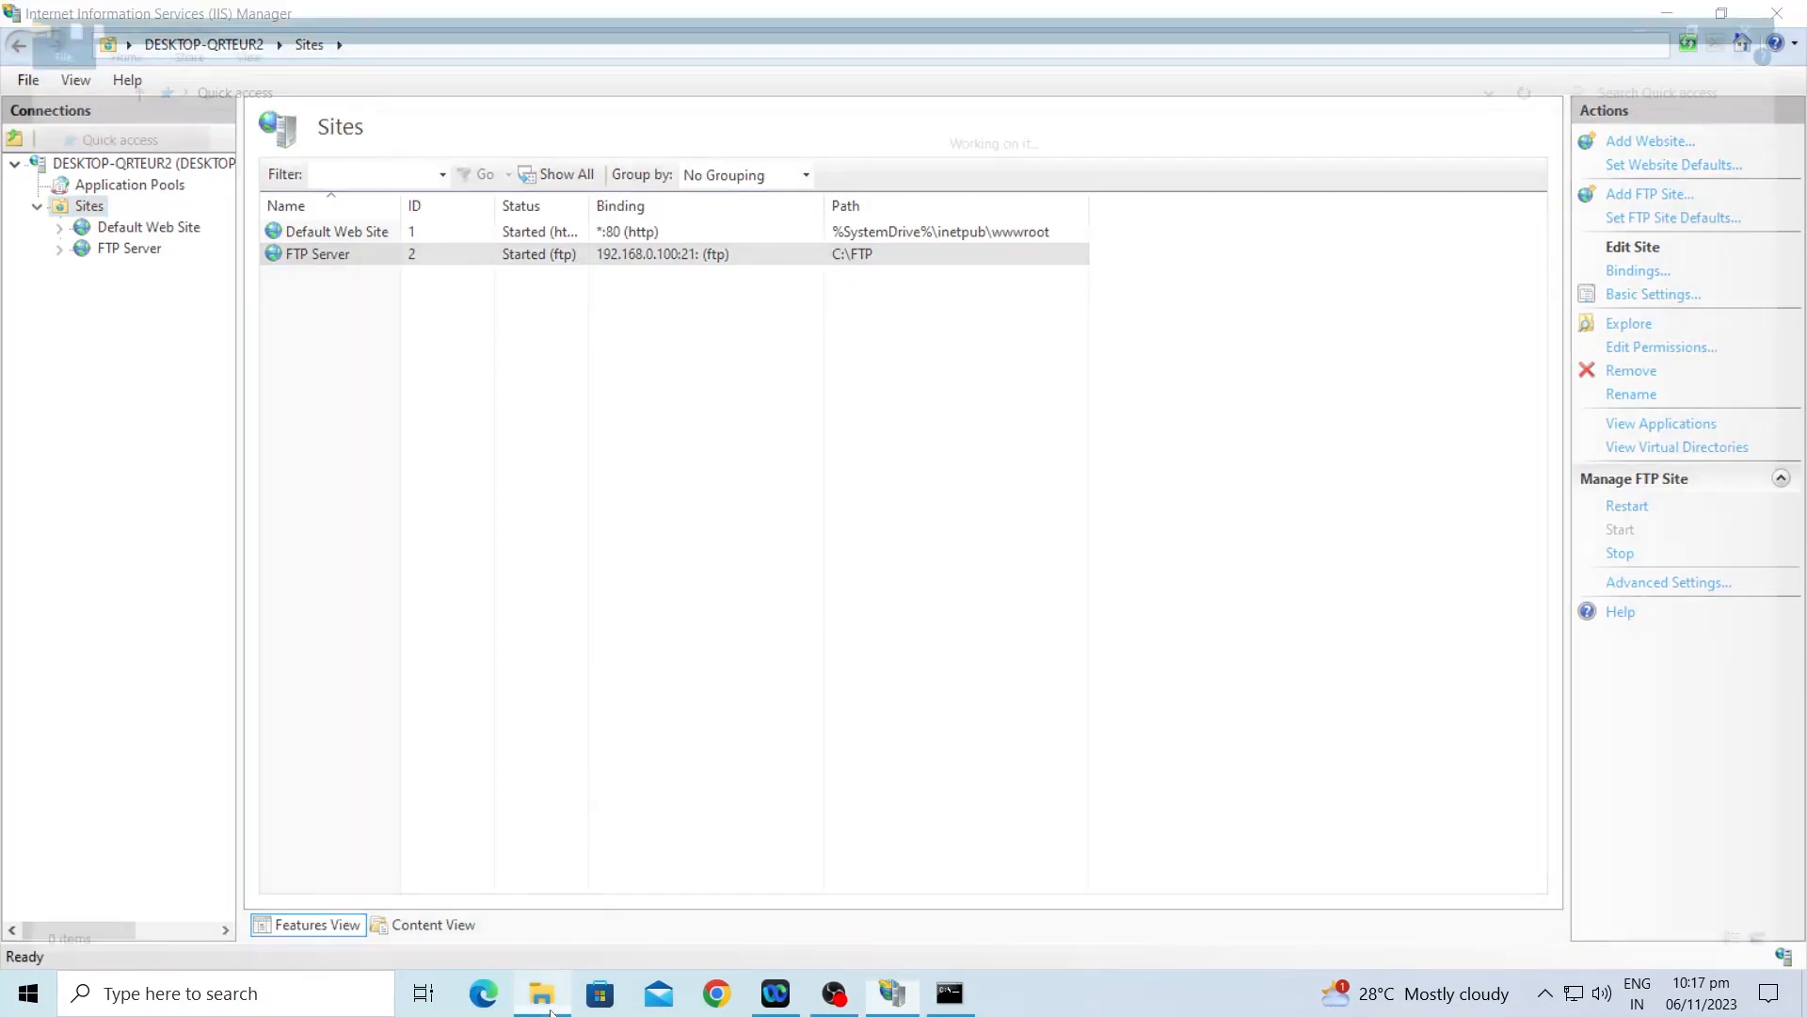
left_click(356, 78)
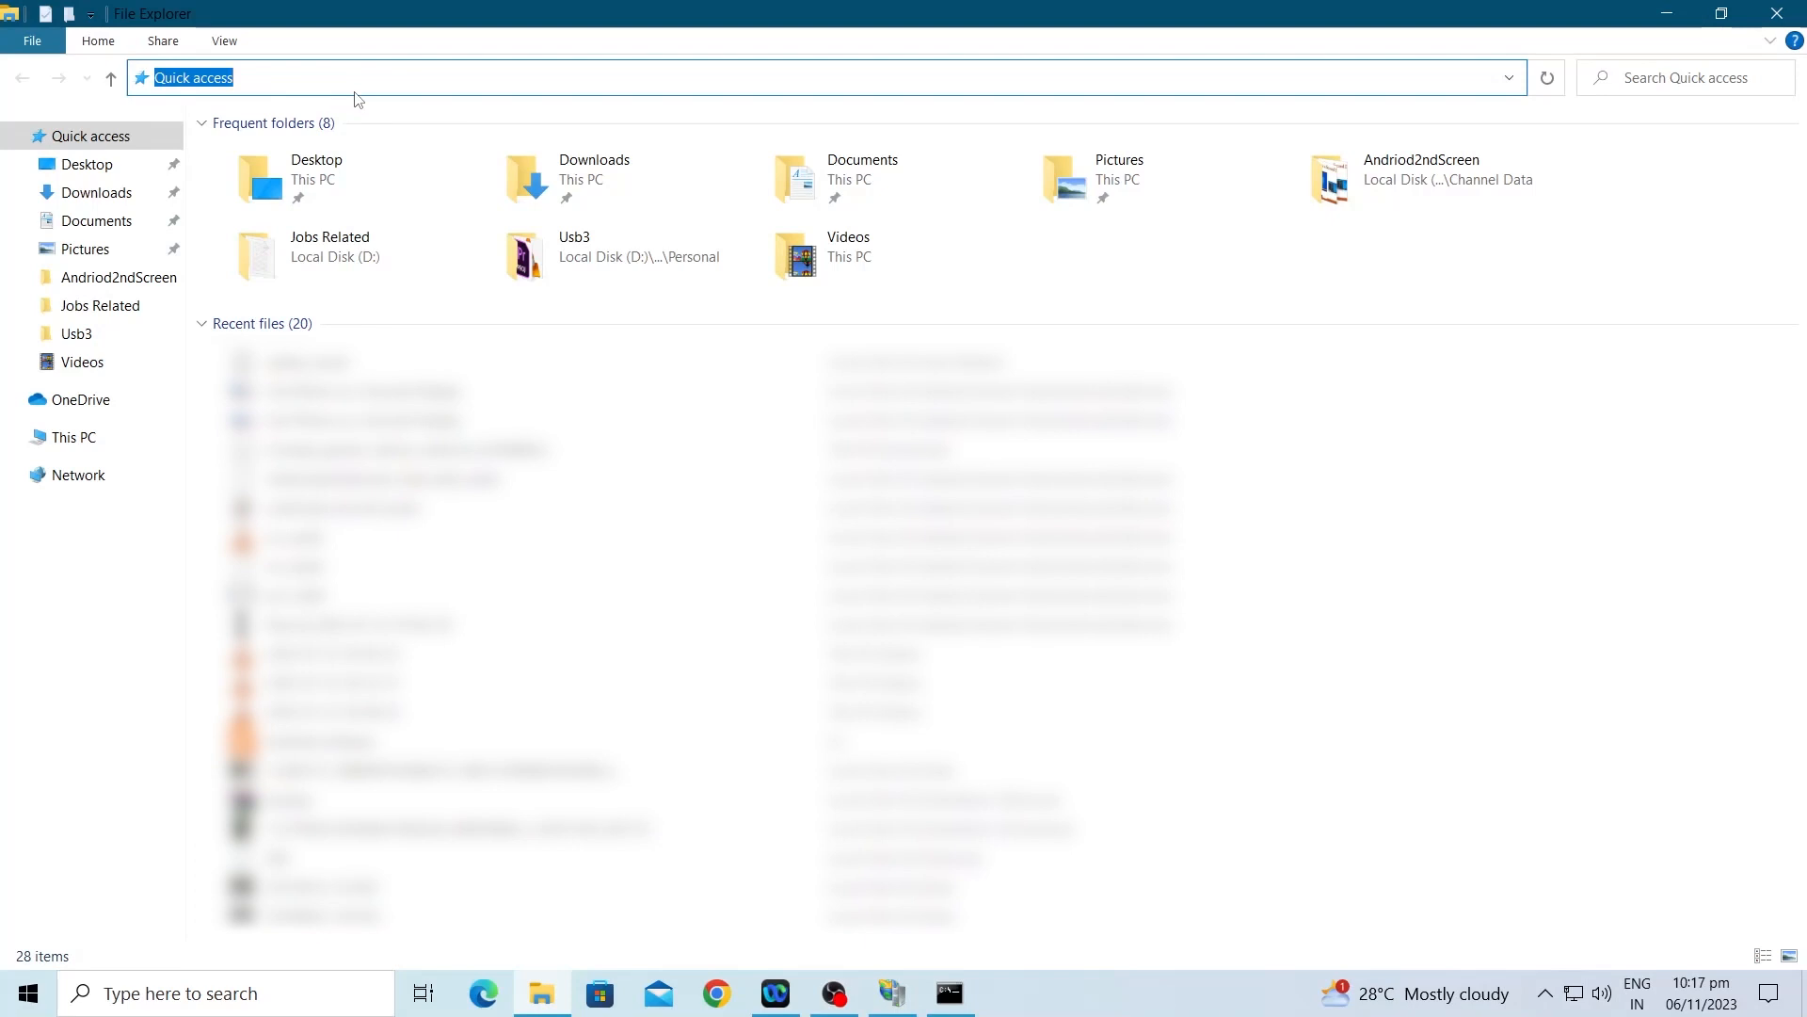
type("ftp://192.168.0.100")
key("Return")
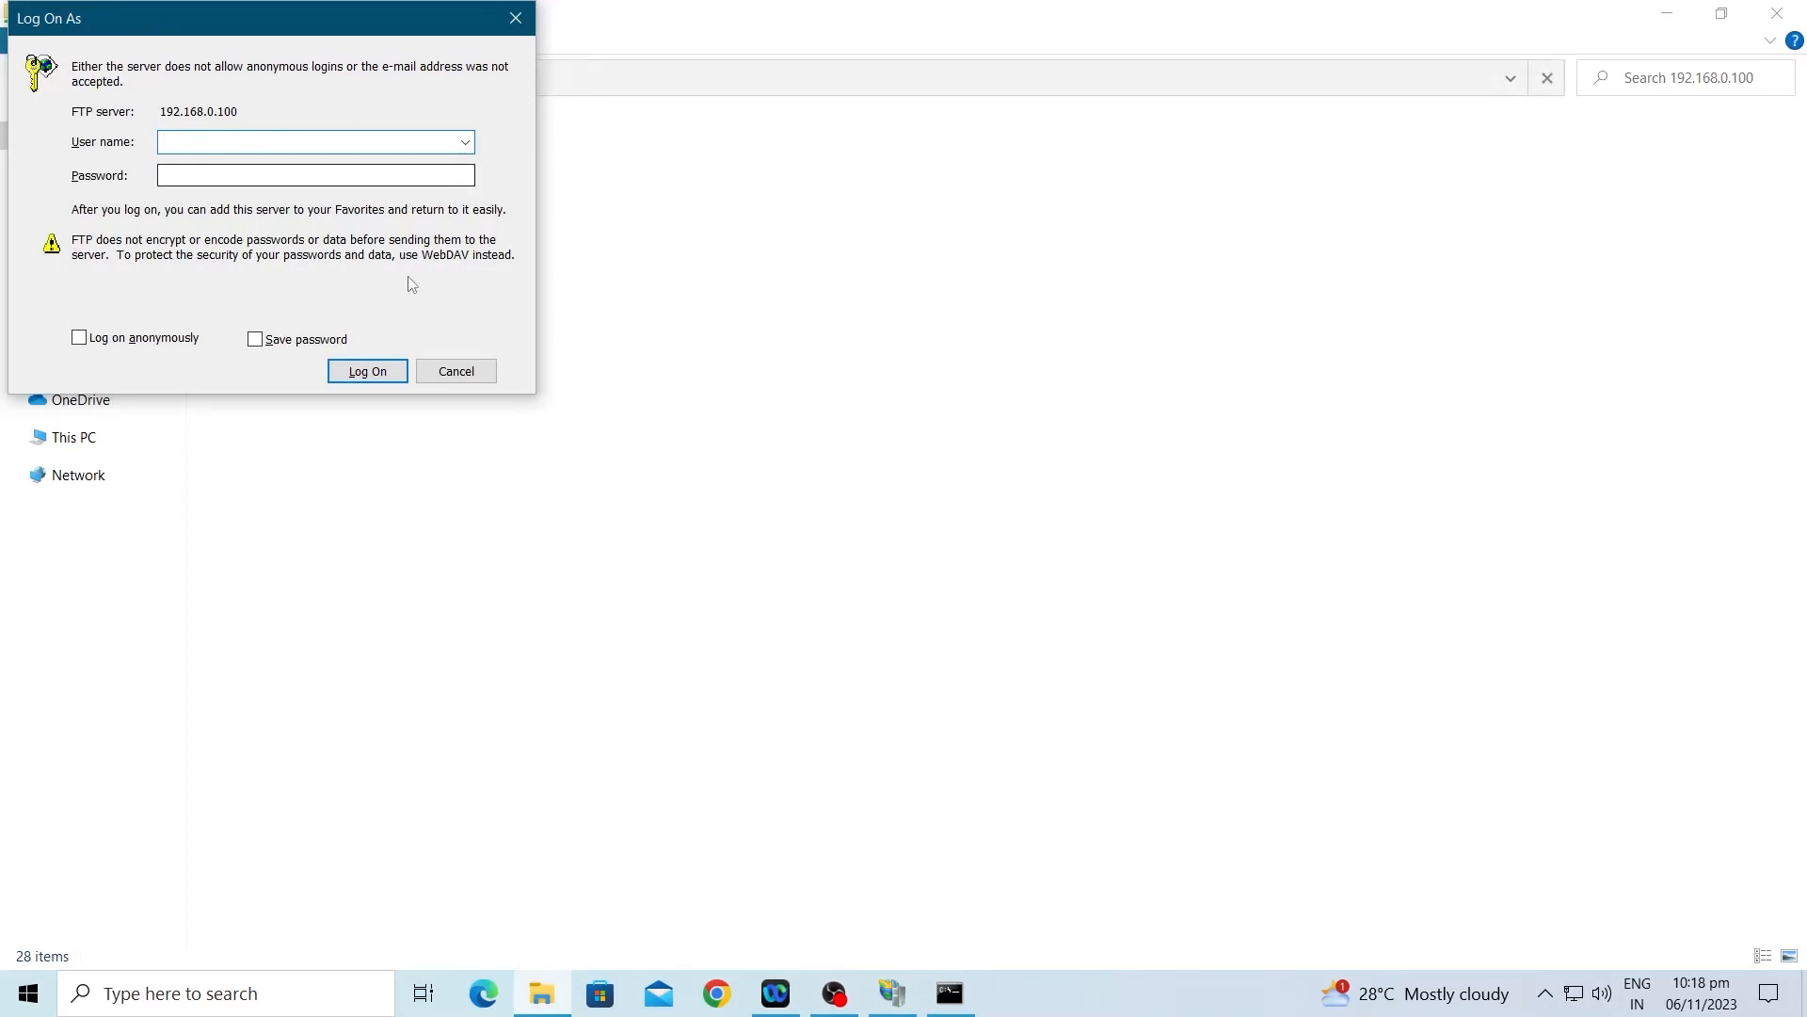
left_click(453, 373)
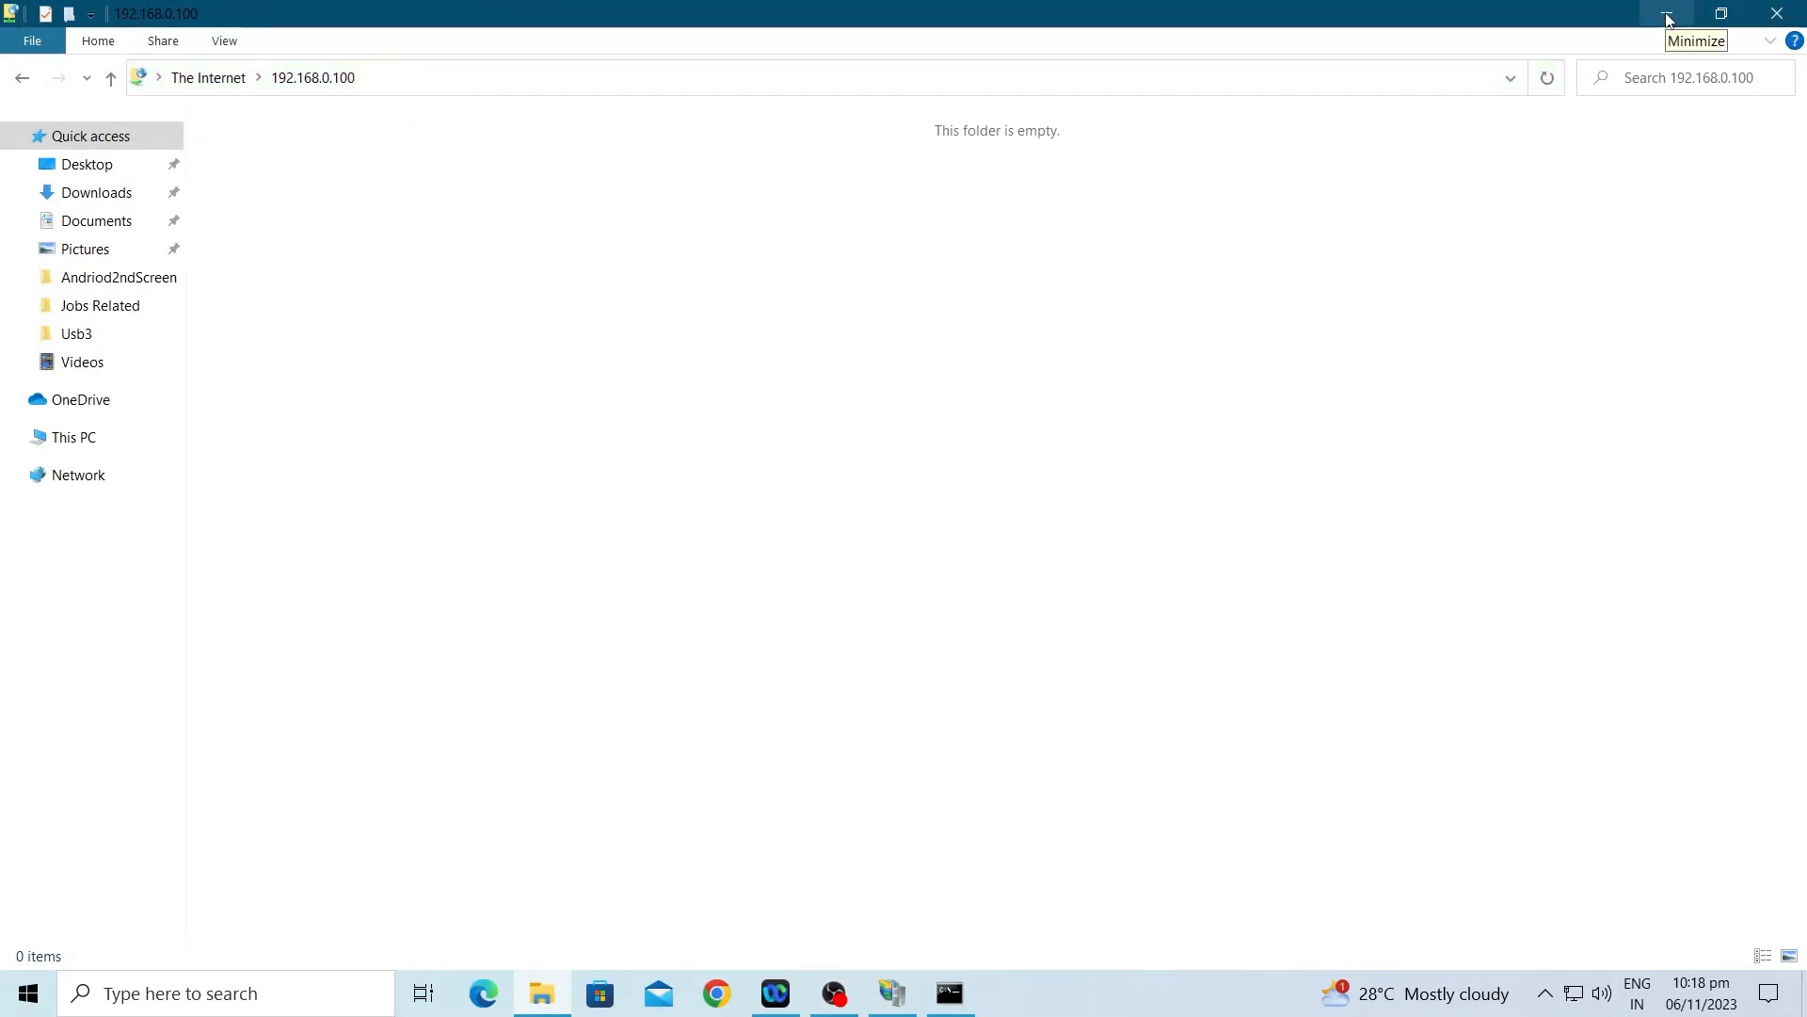
left_click(1667, 19)
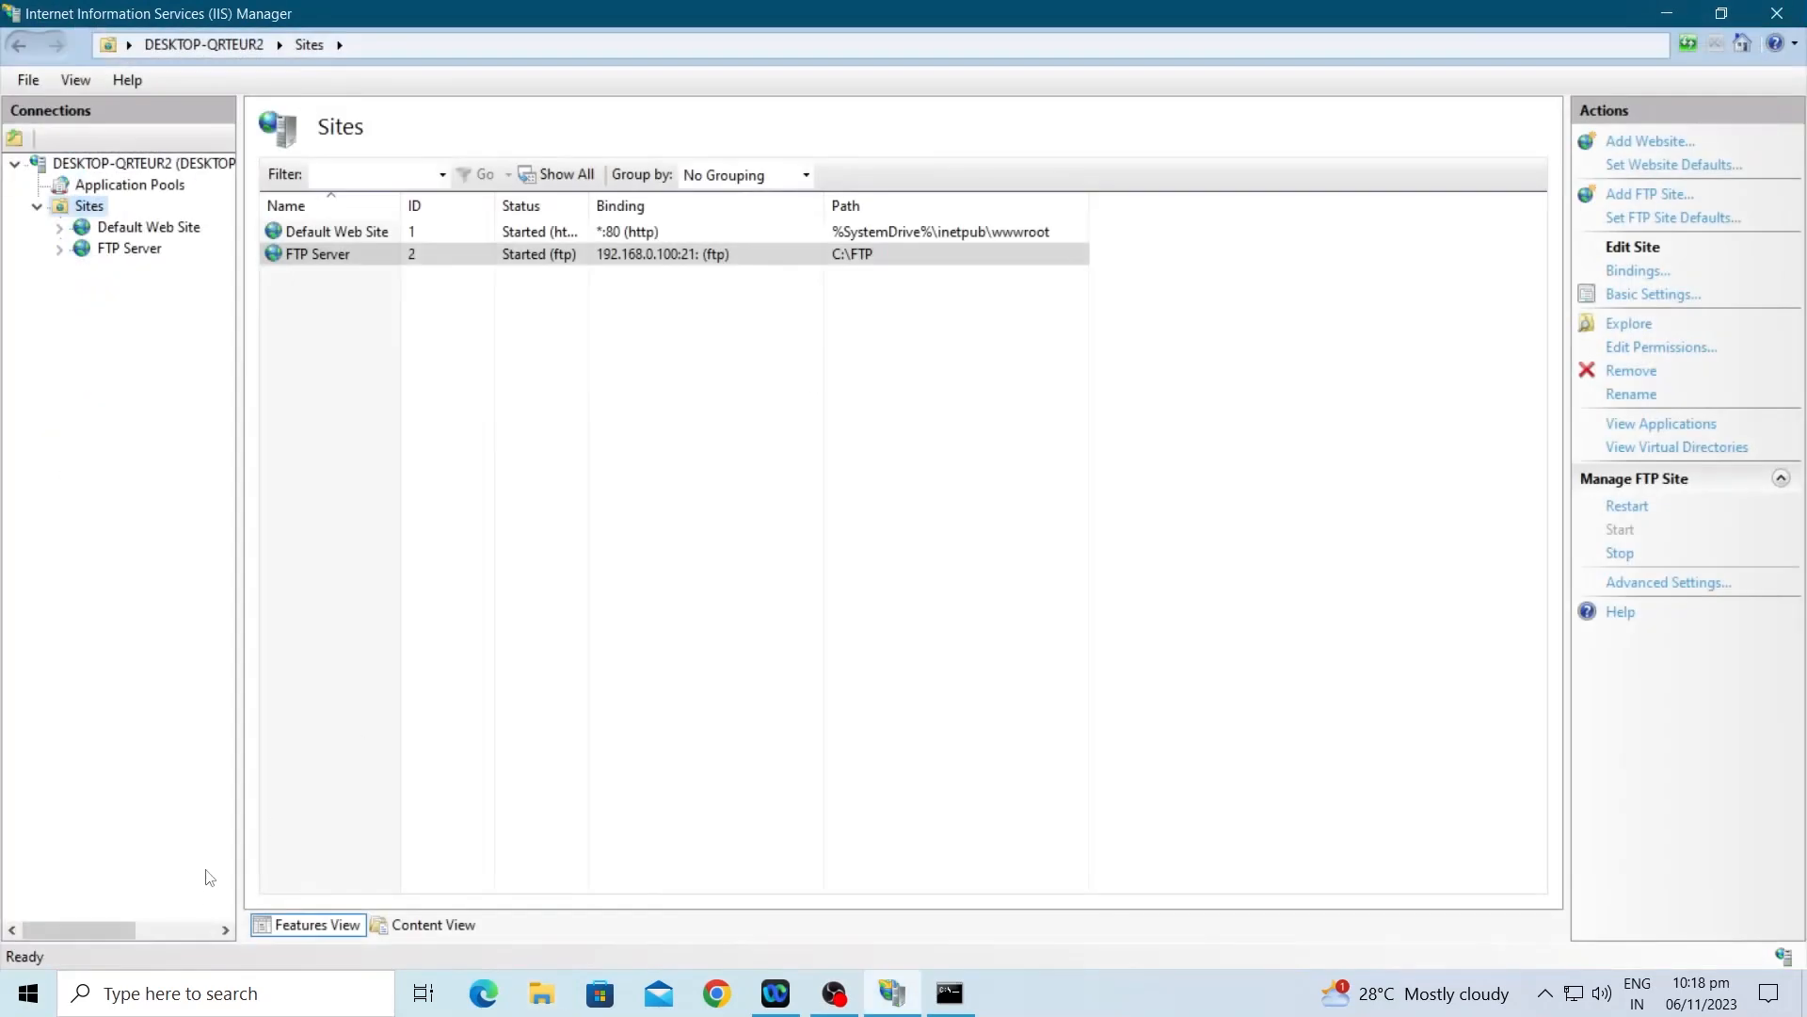
Step: Launch Computer Management and go to Local Users and Groups > Users
left_click(1667, 14)
key("super")
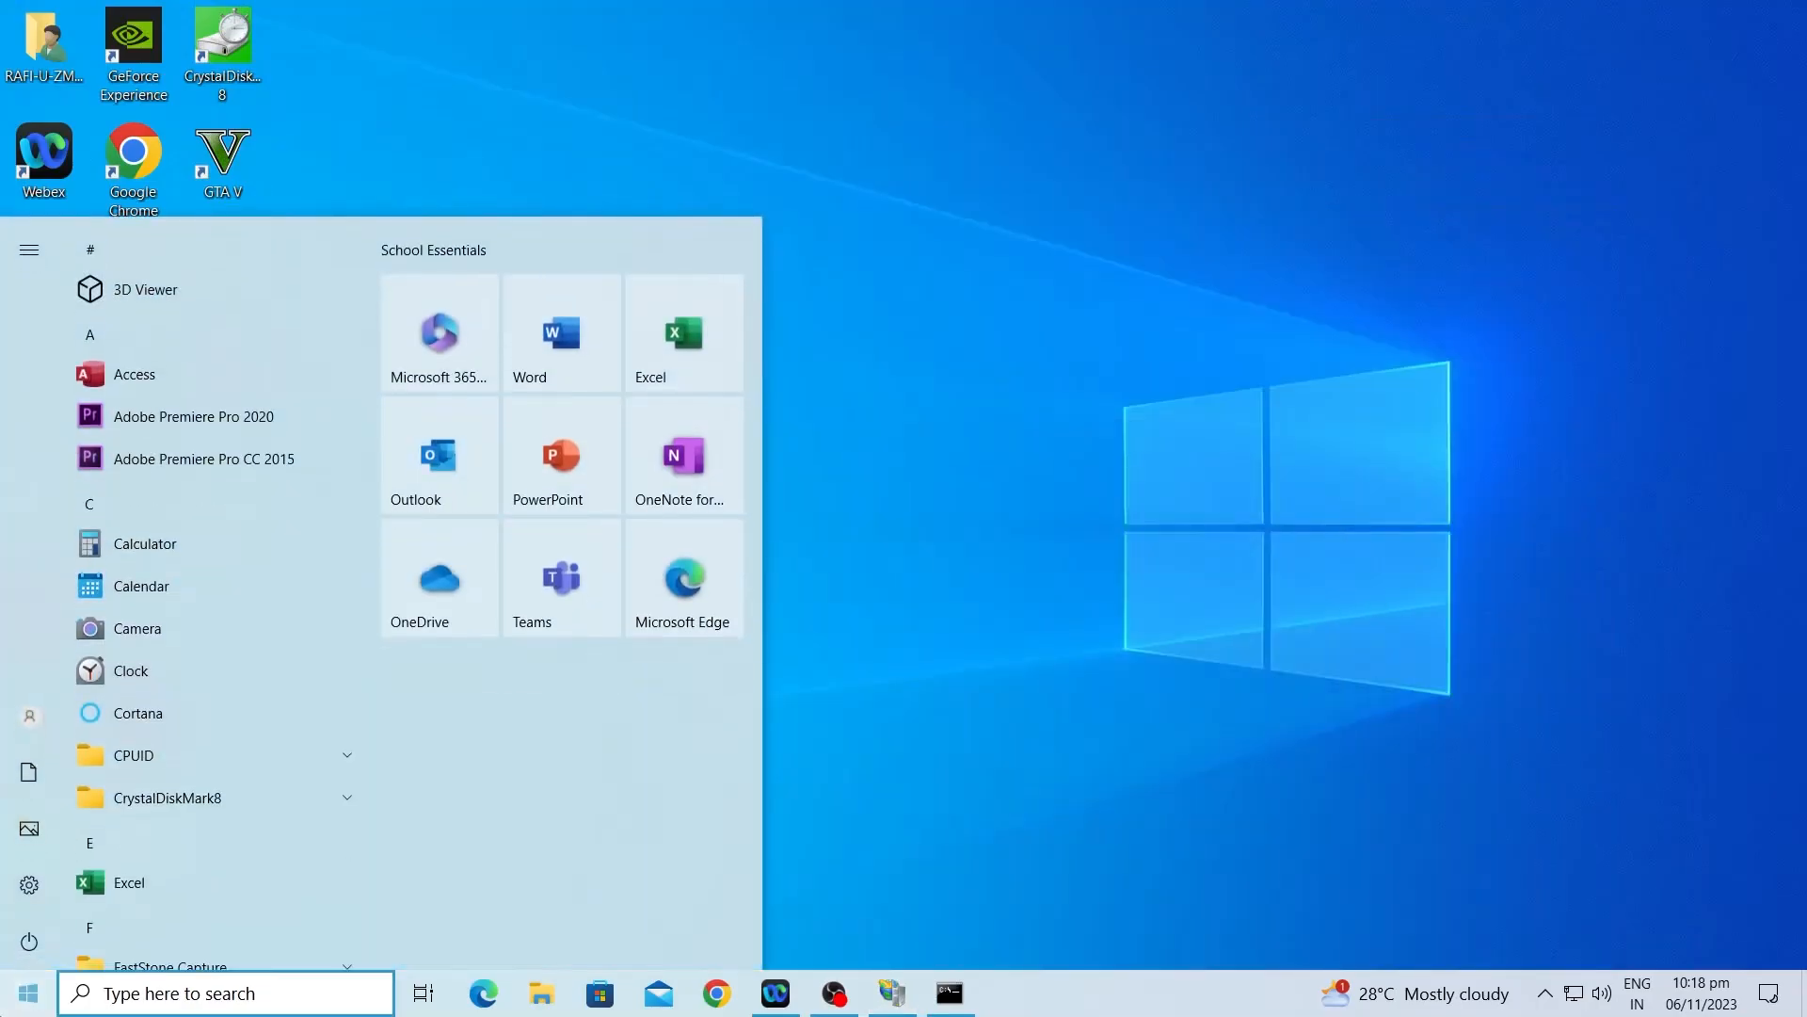
type("computer")
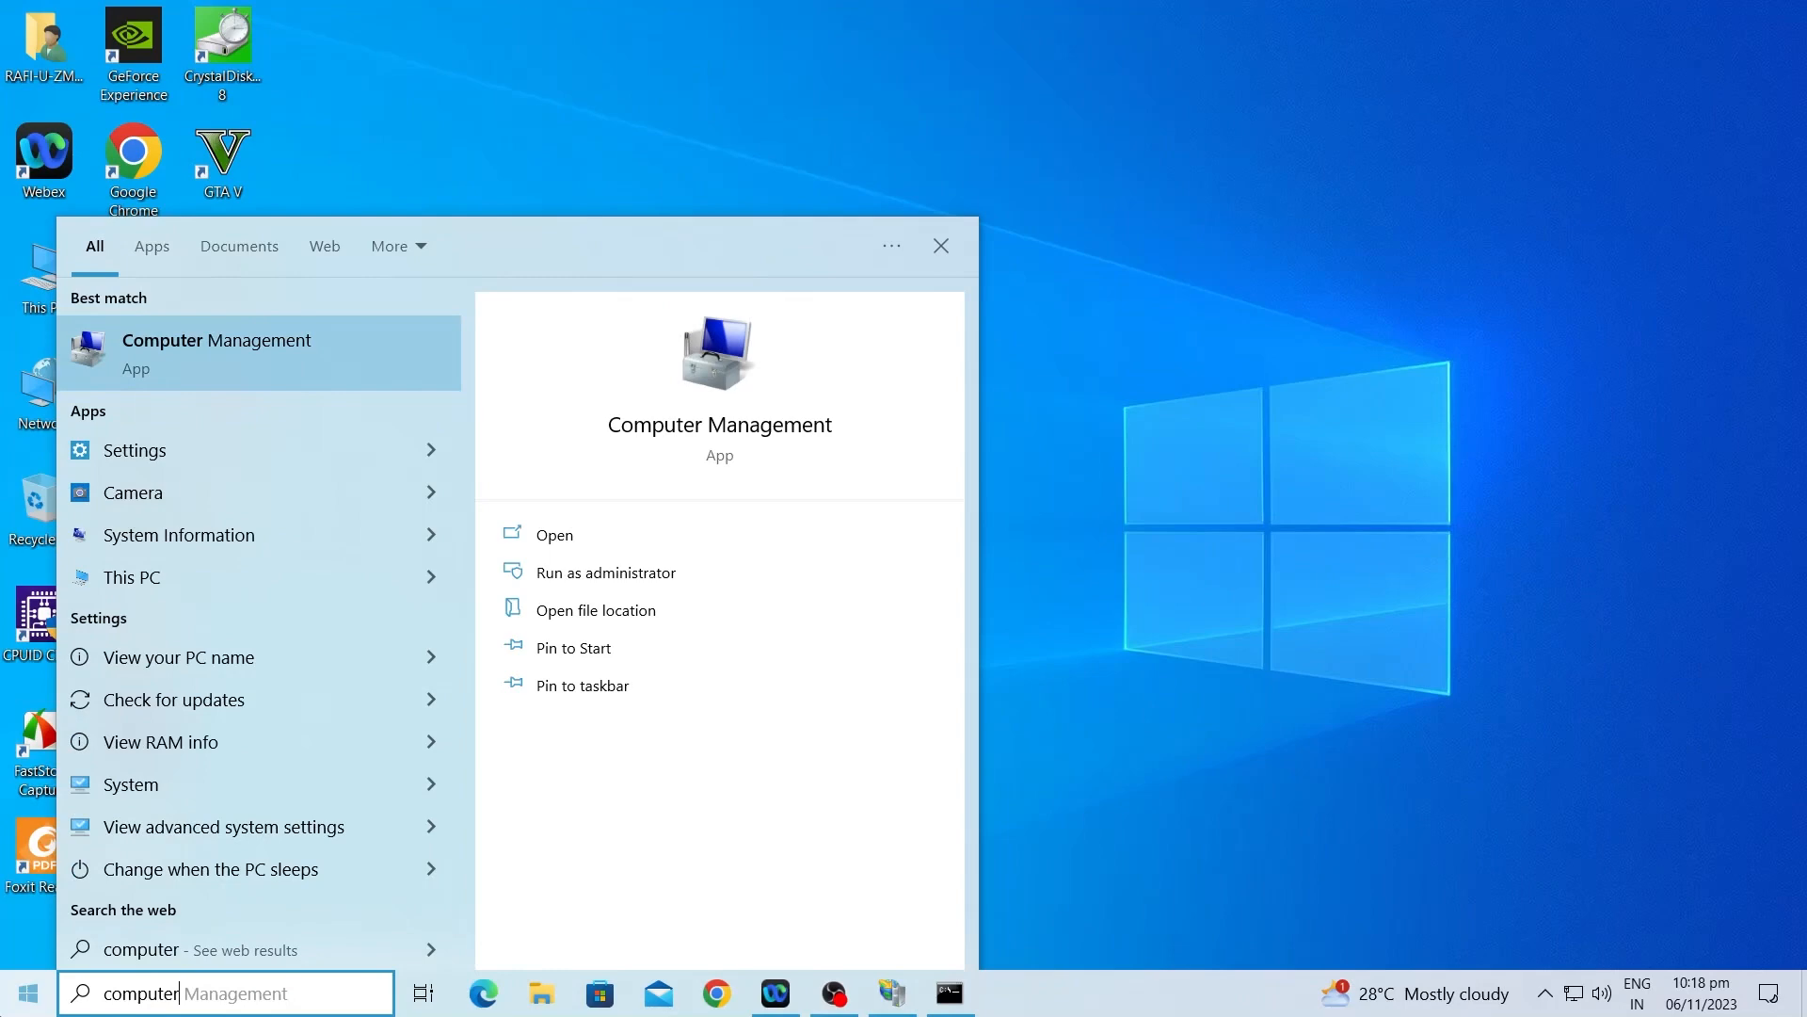
left_click(254, 335)
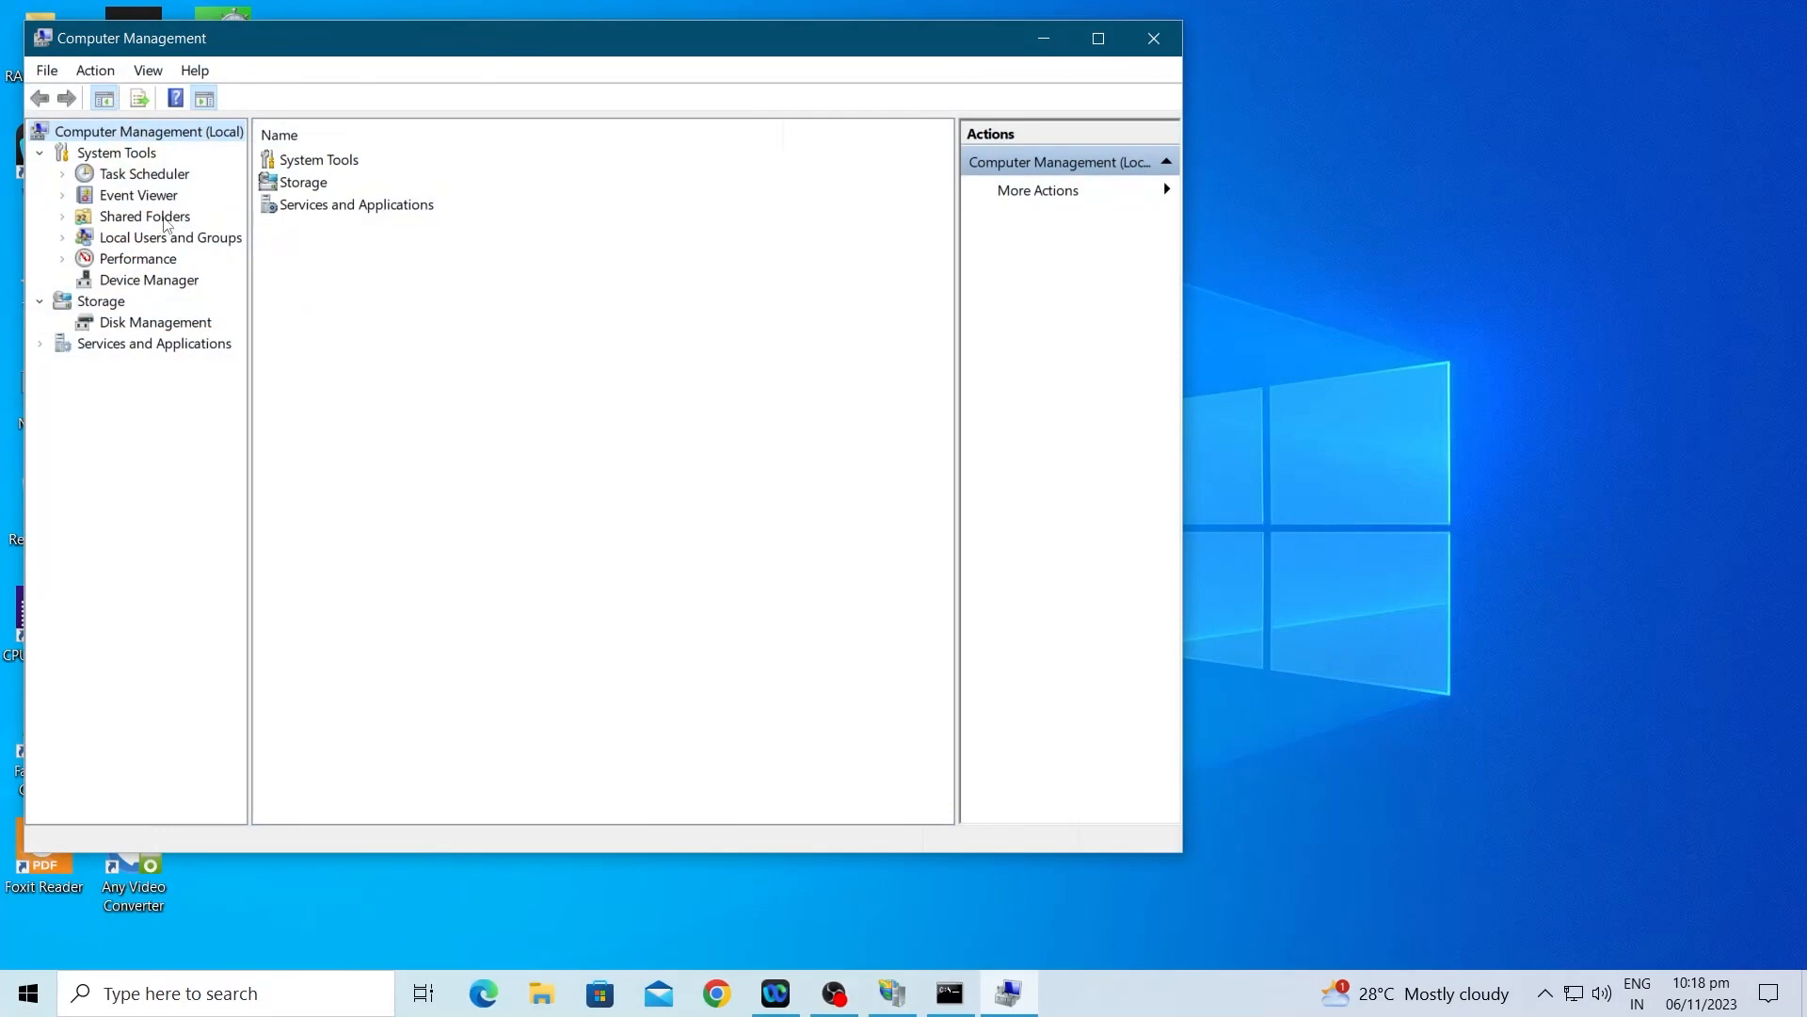
left_click_drag(464, 41, 698, 33)
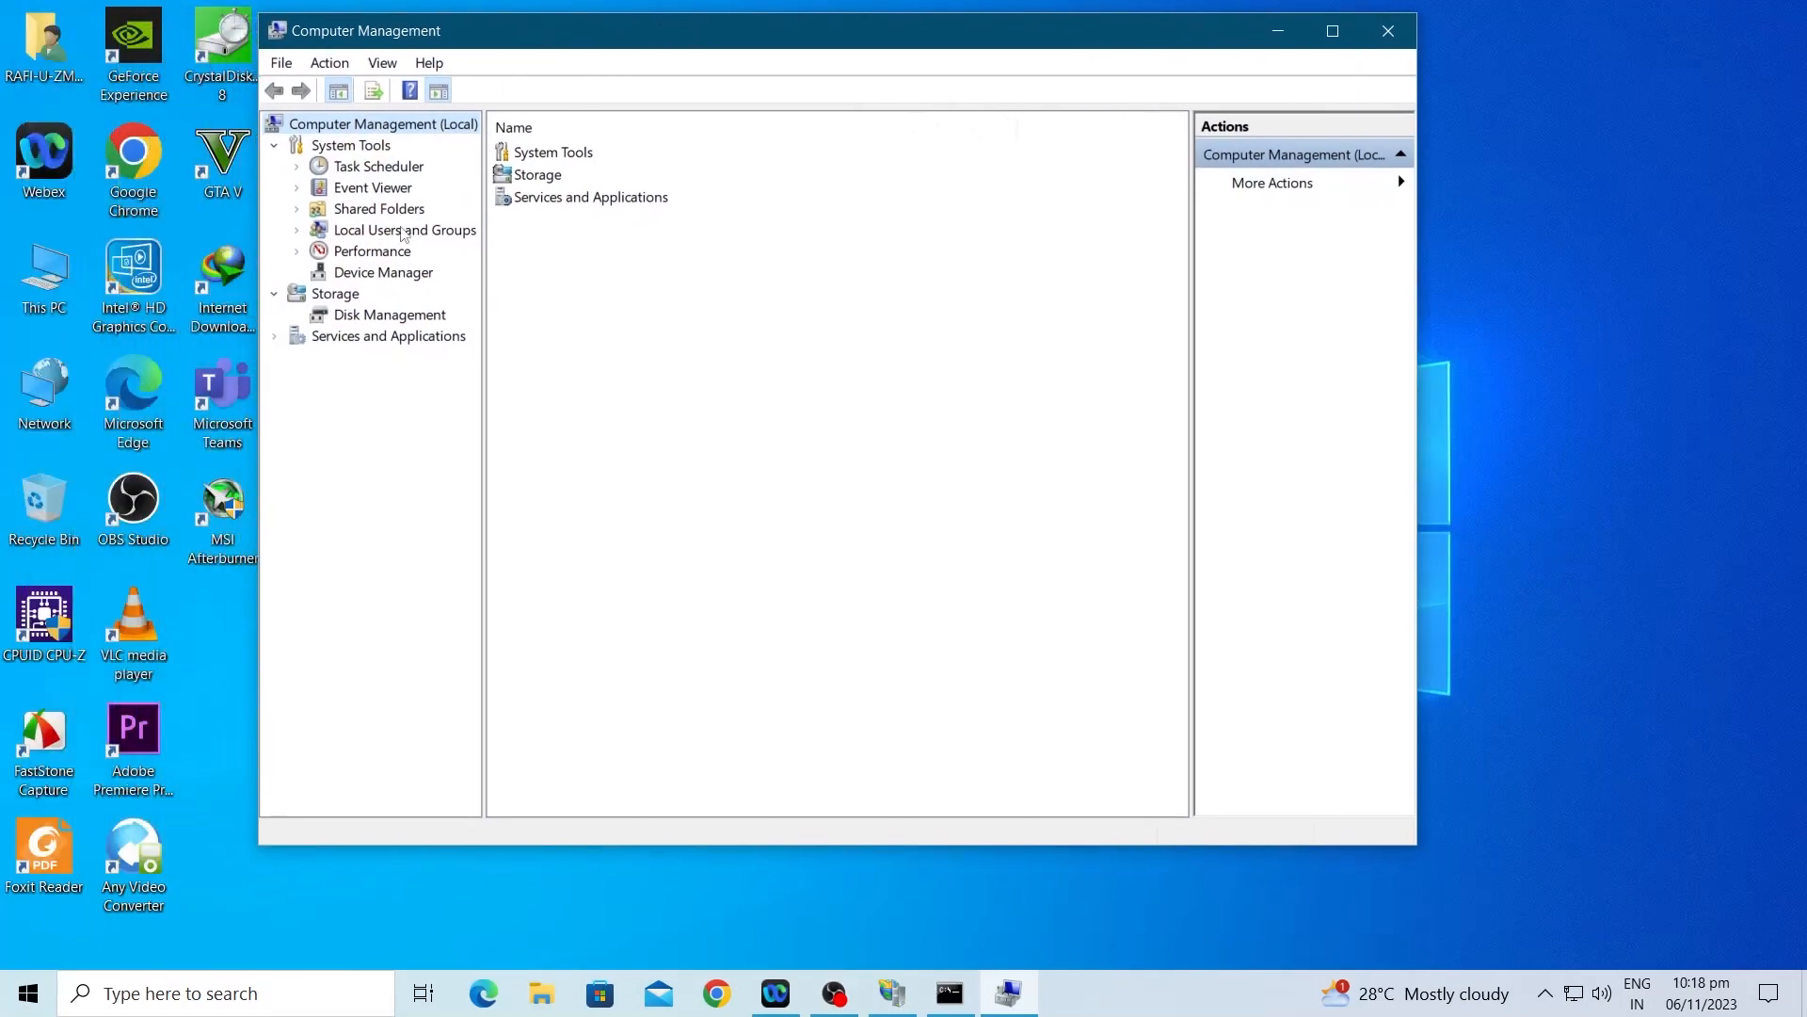
left_click(385, 229)
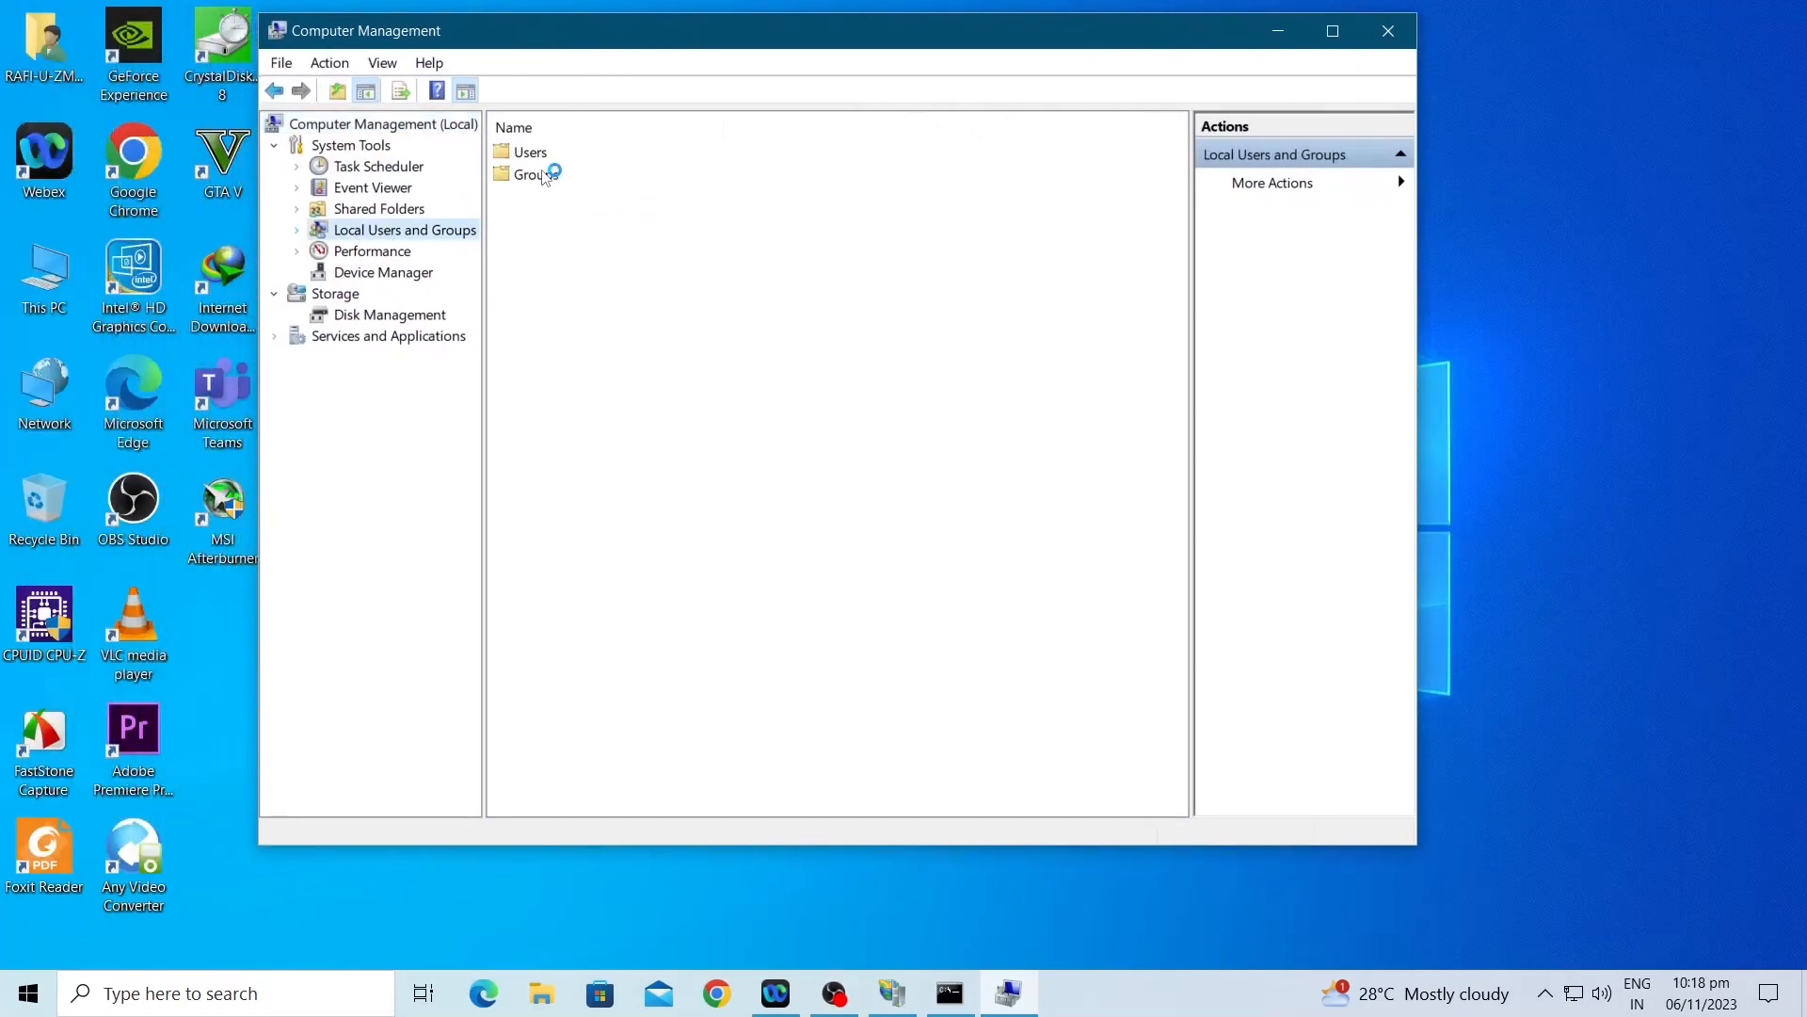
left_click(531, 151)
right_click(532, 151)
left_click(587, 167)
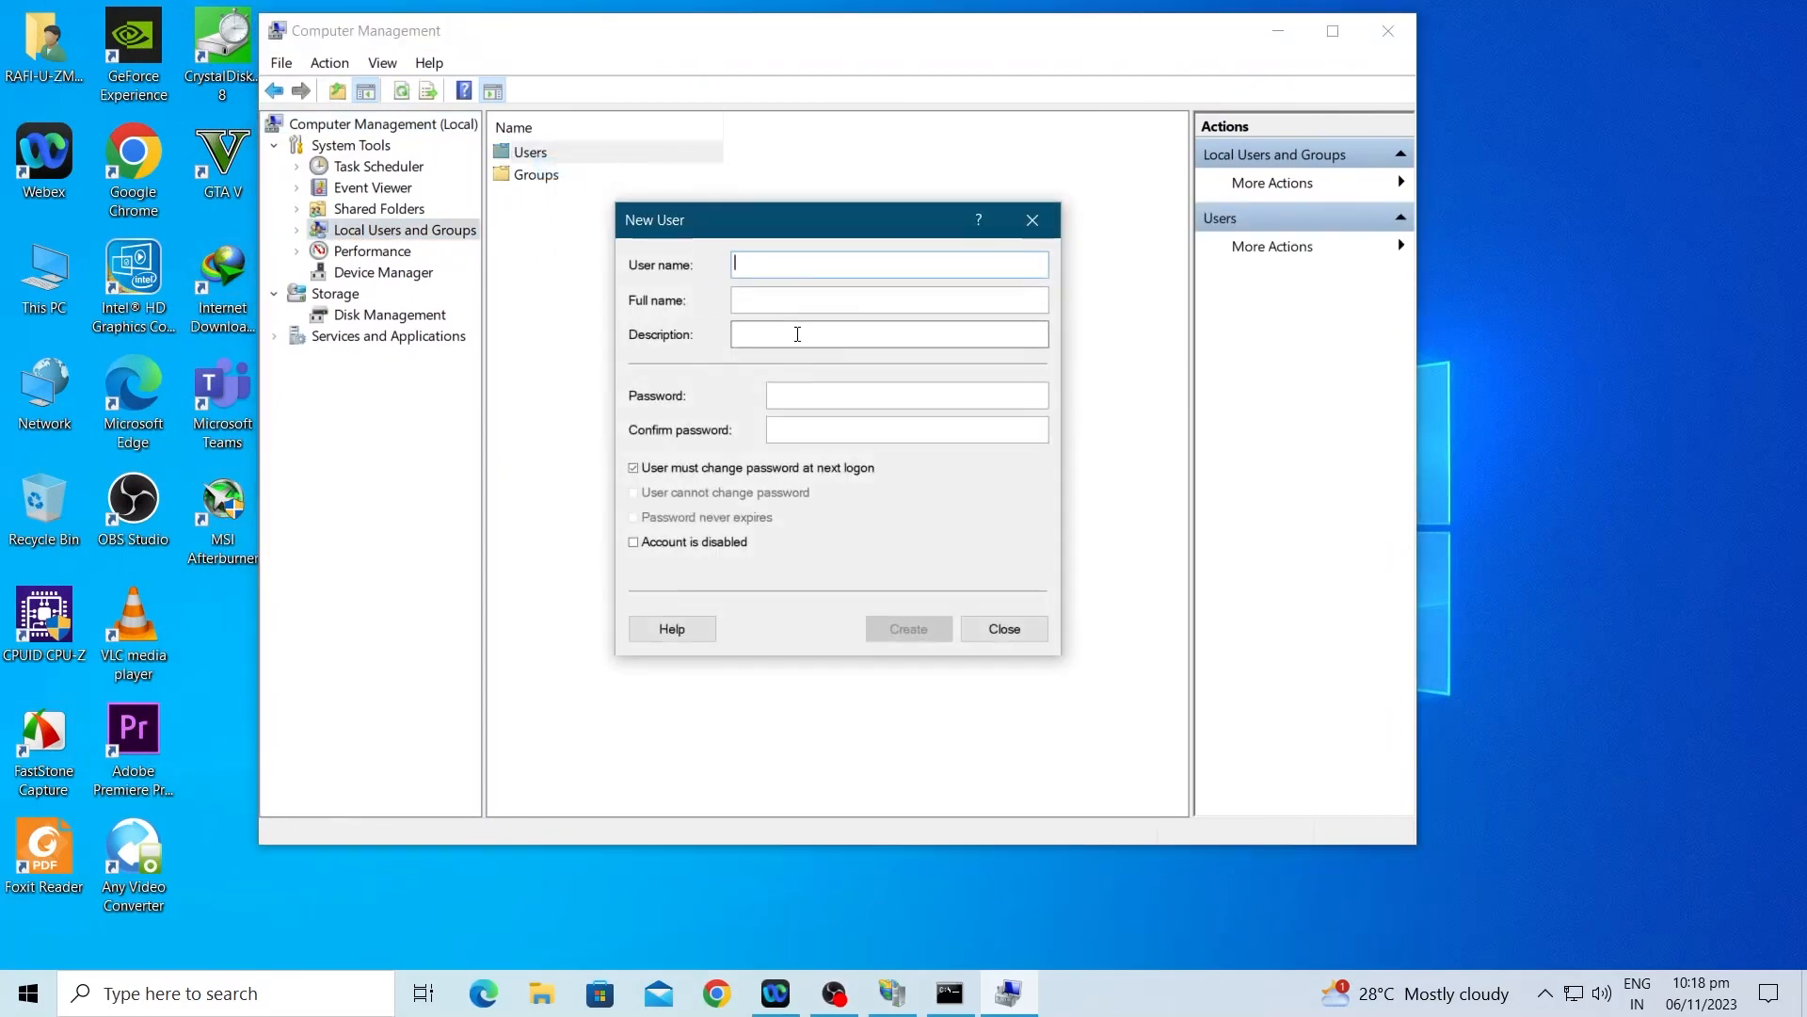
Step: Create user1 with a password, no forced change at logon, and Password never expires
type("user1")
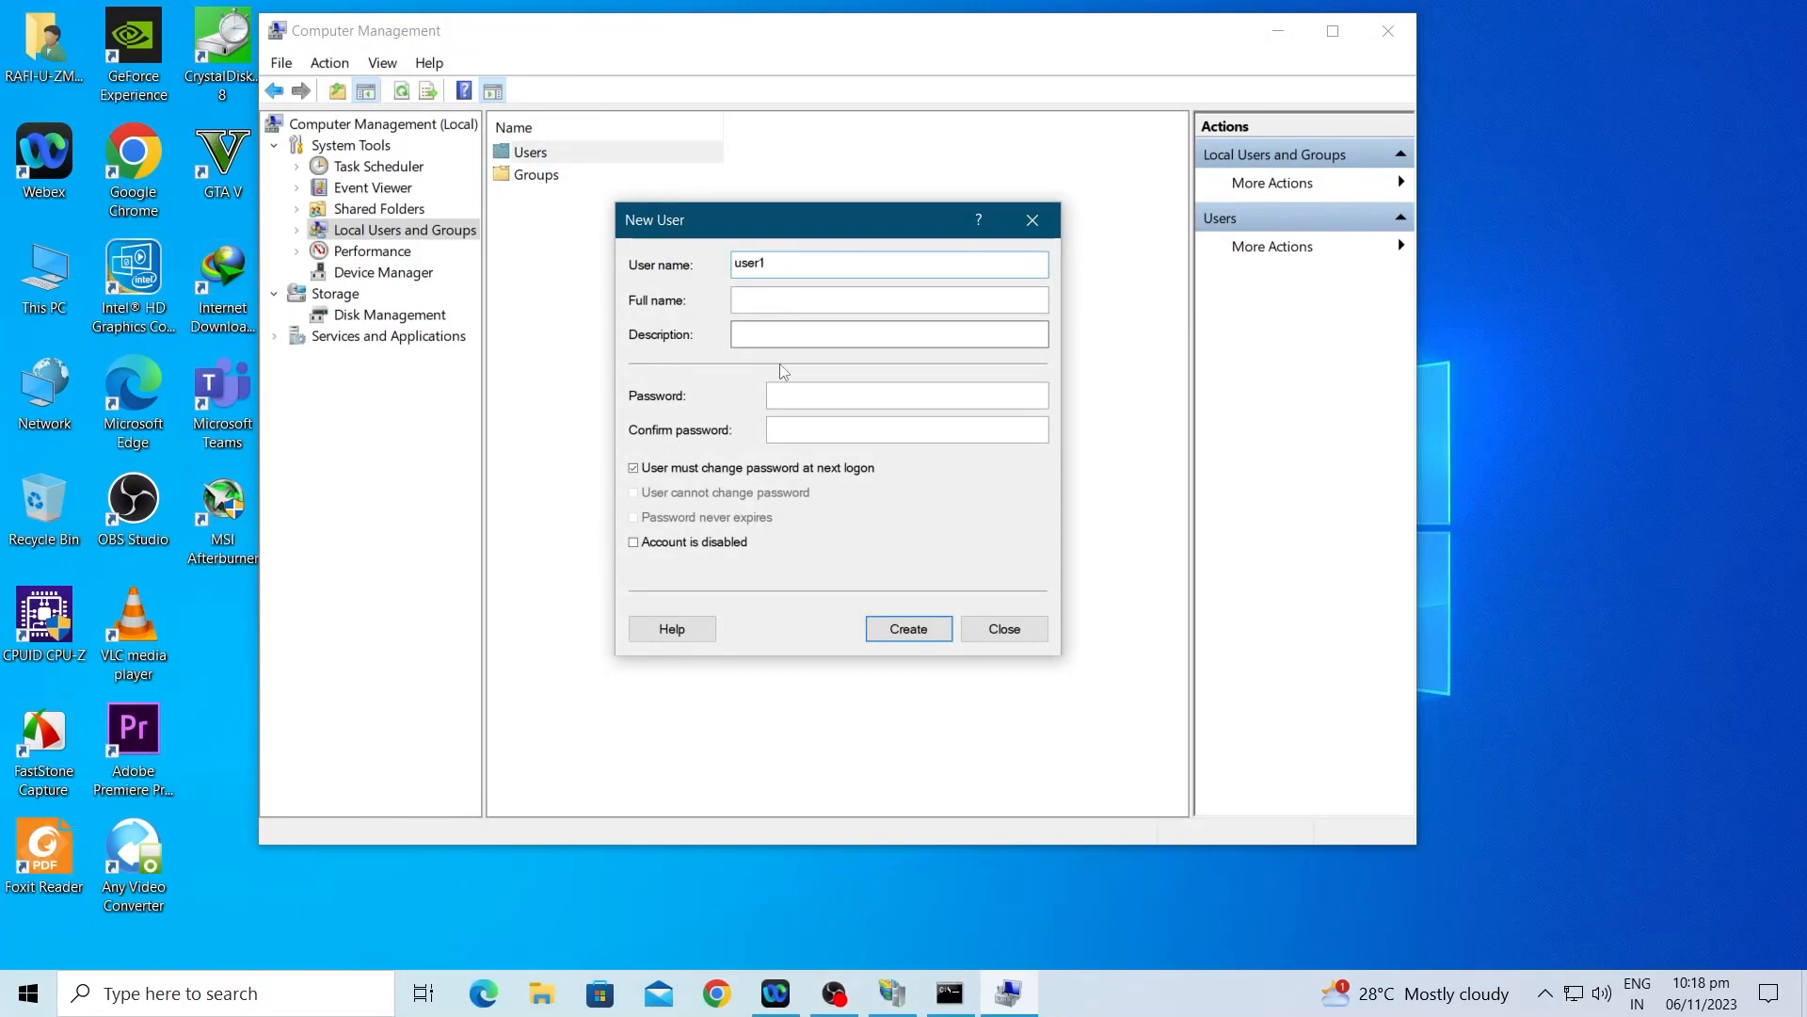
left_click(763, 302)
left_click(815, 388)
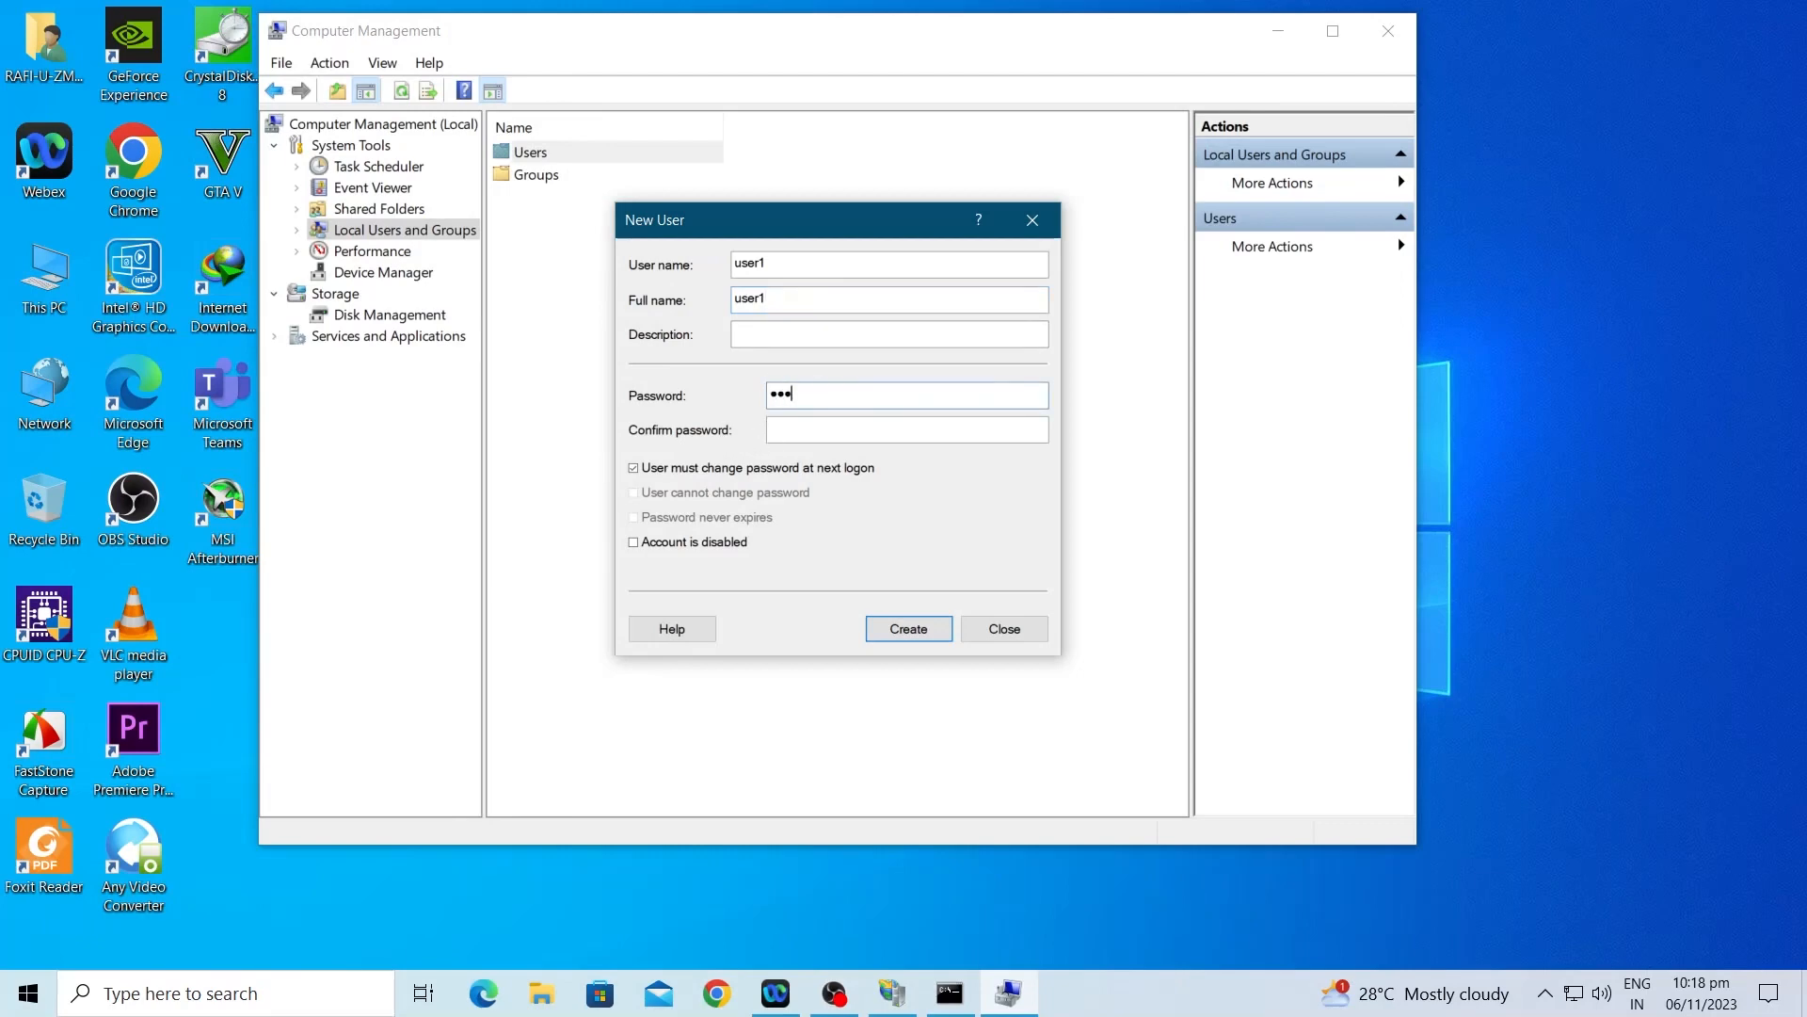
left_click(798, 430)
type("••••")
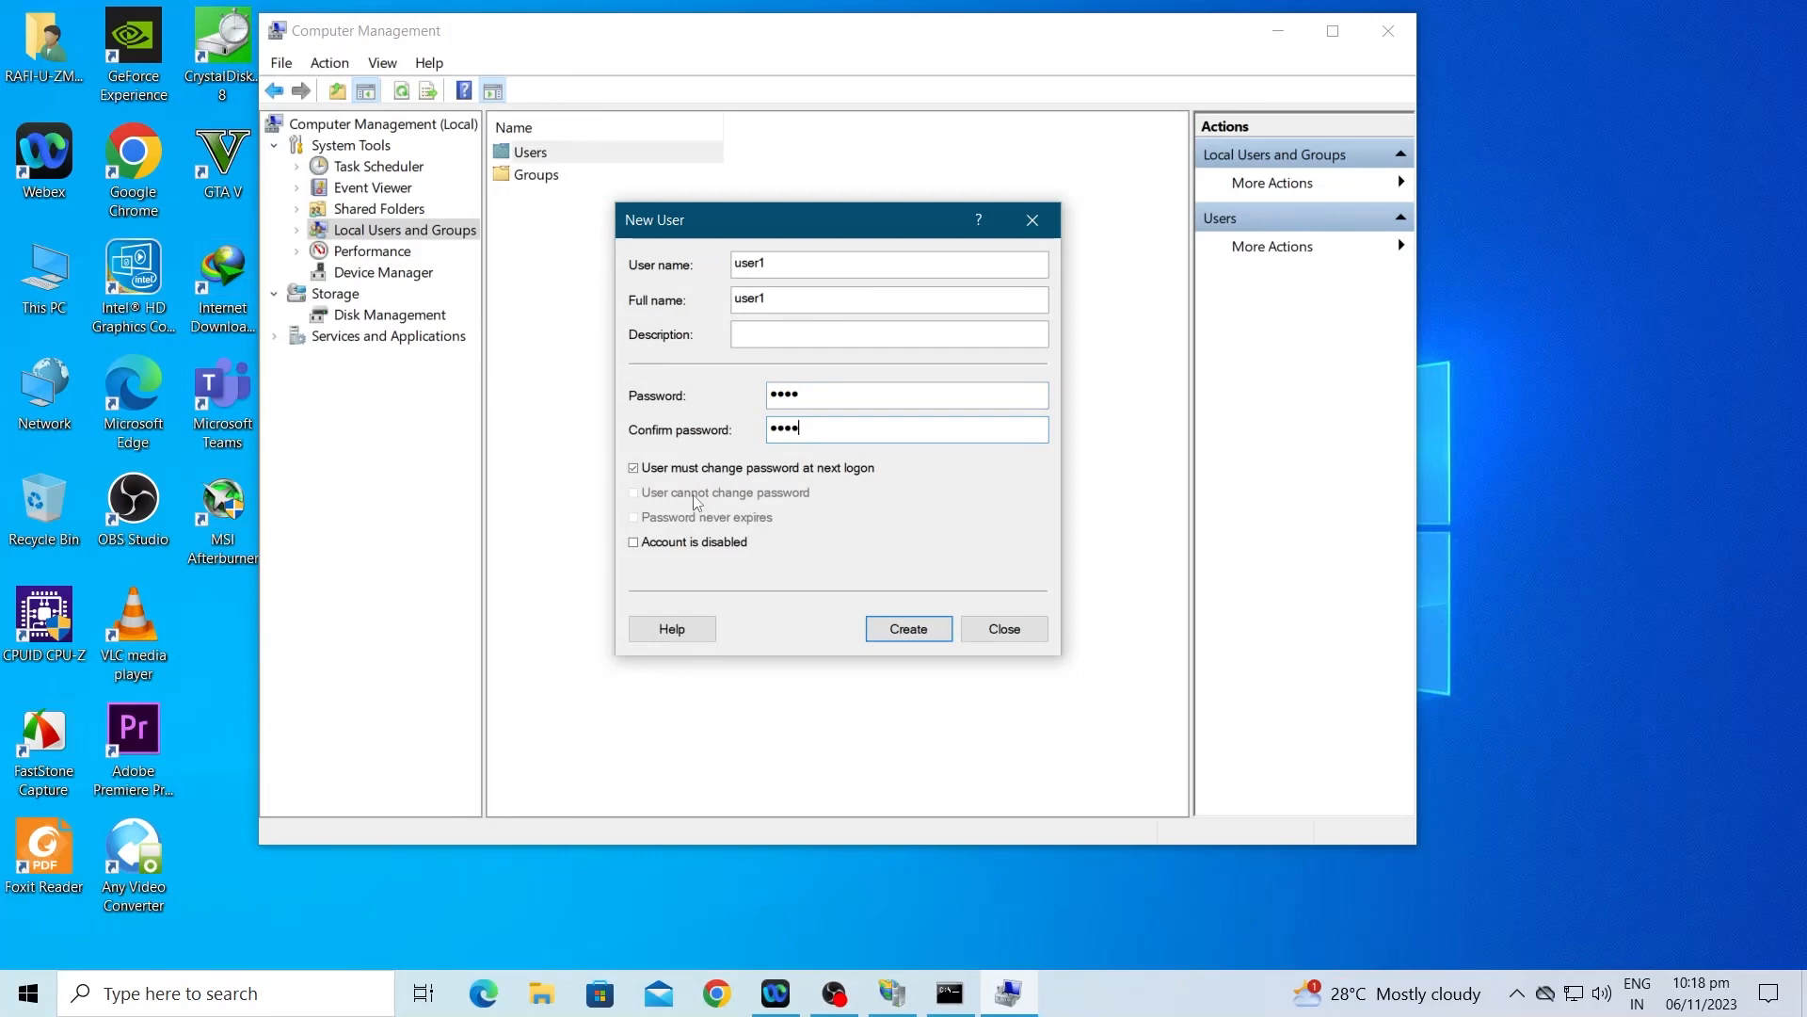
left_click(658, 470)
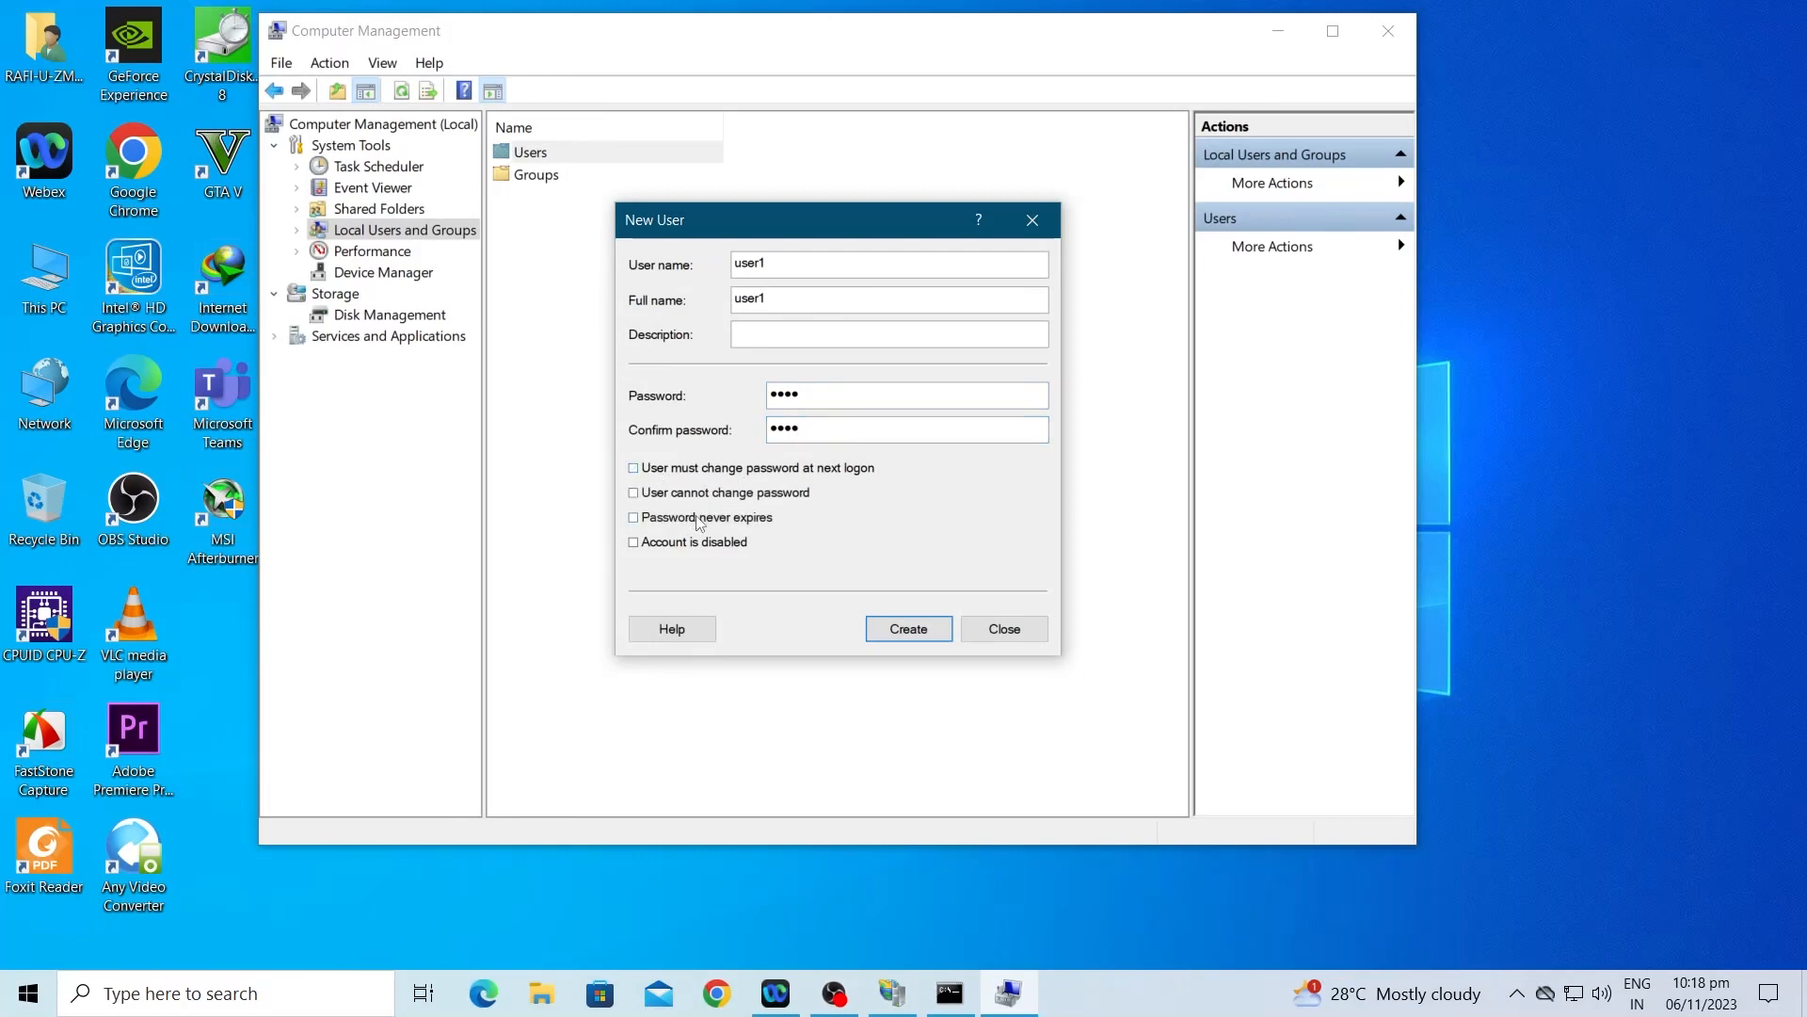
left_click(701, 518)
left_click(917, 632)
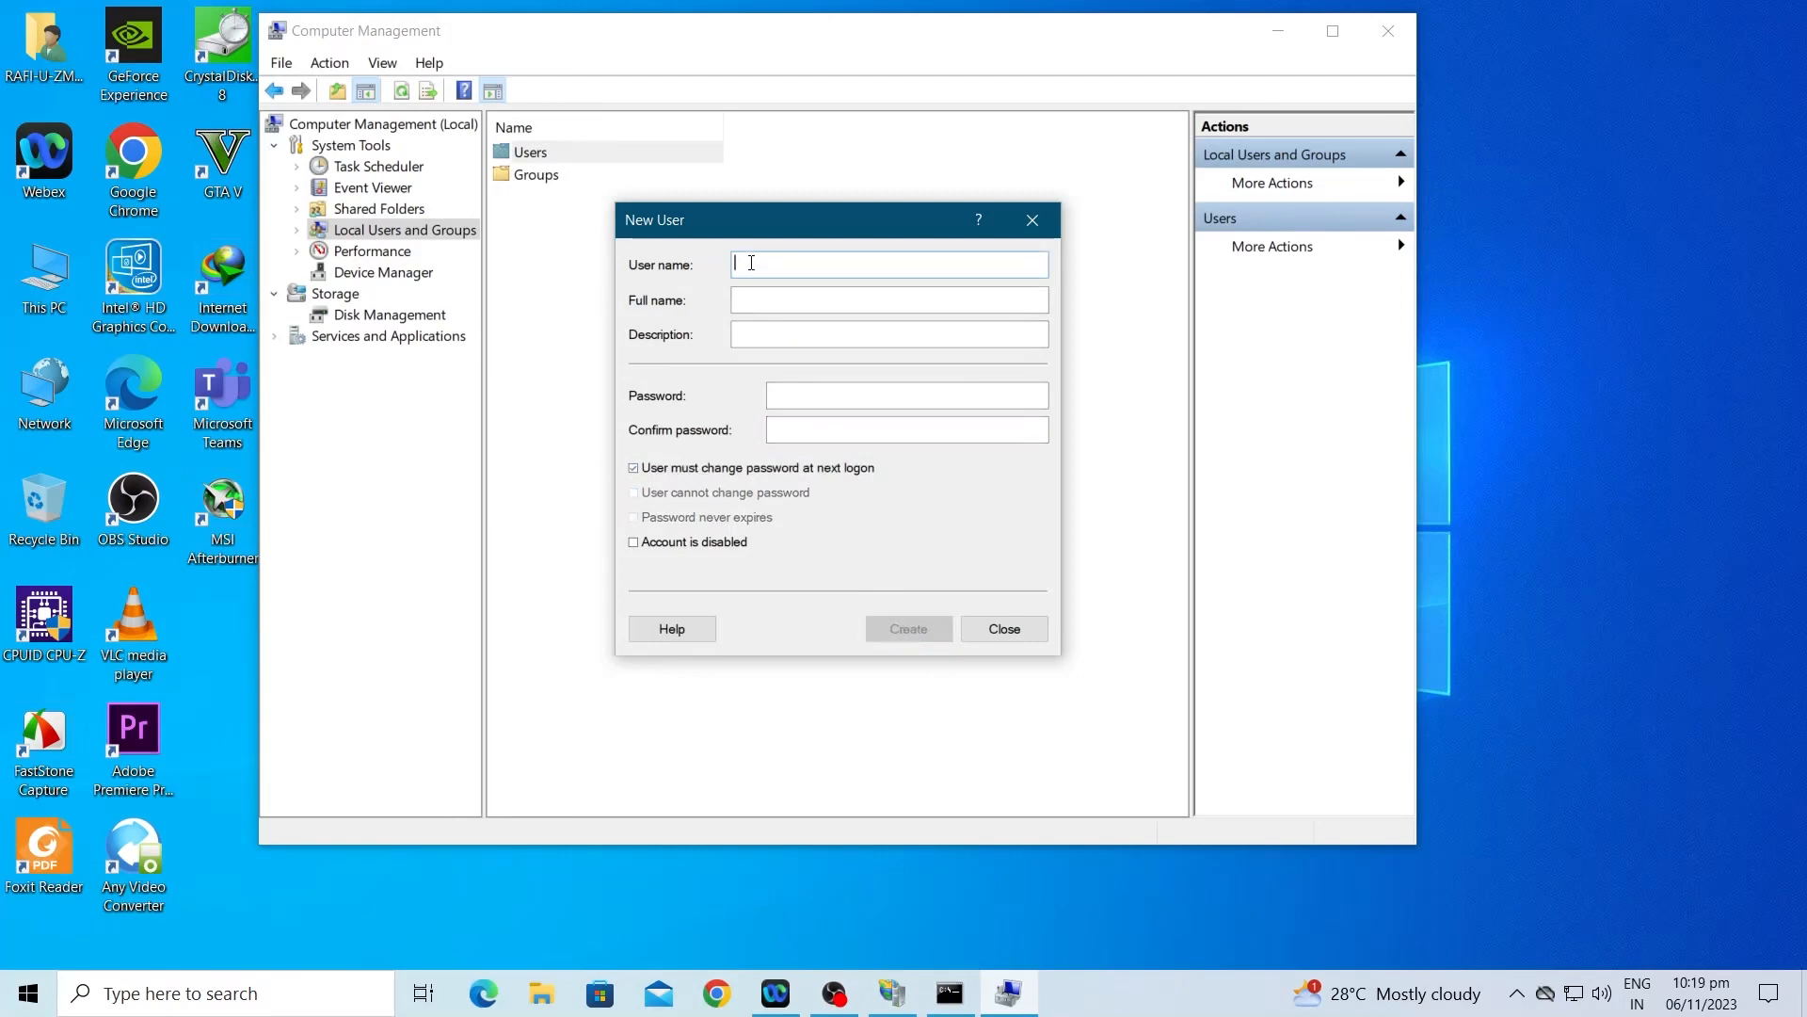
Step: Create user2 with a password that never expires and no forced change, then close the form
type("user2")
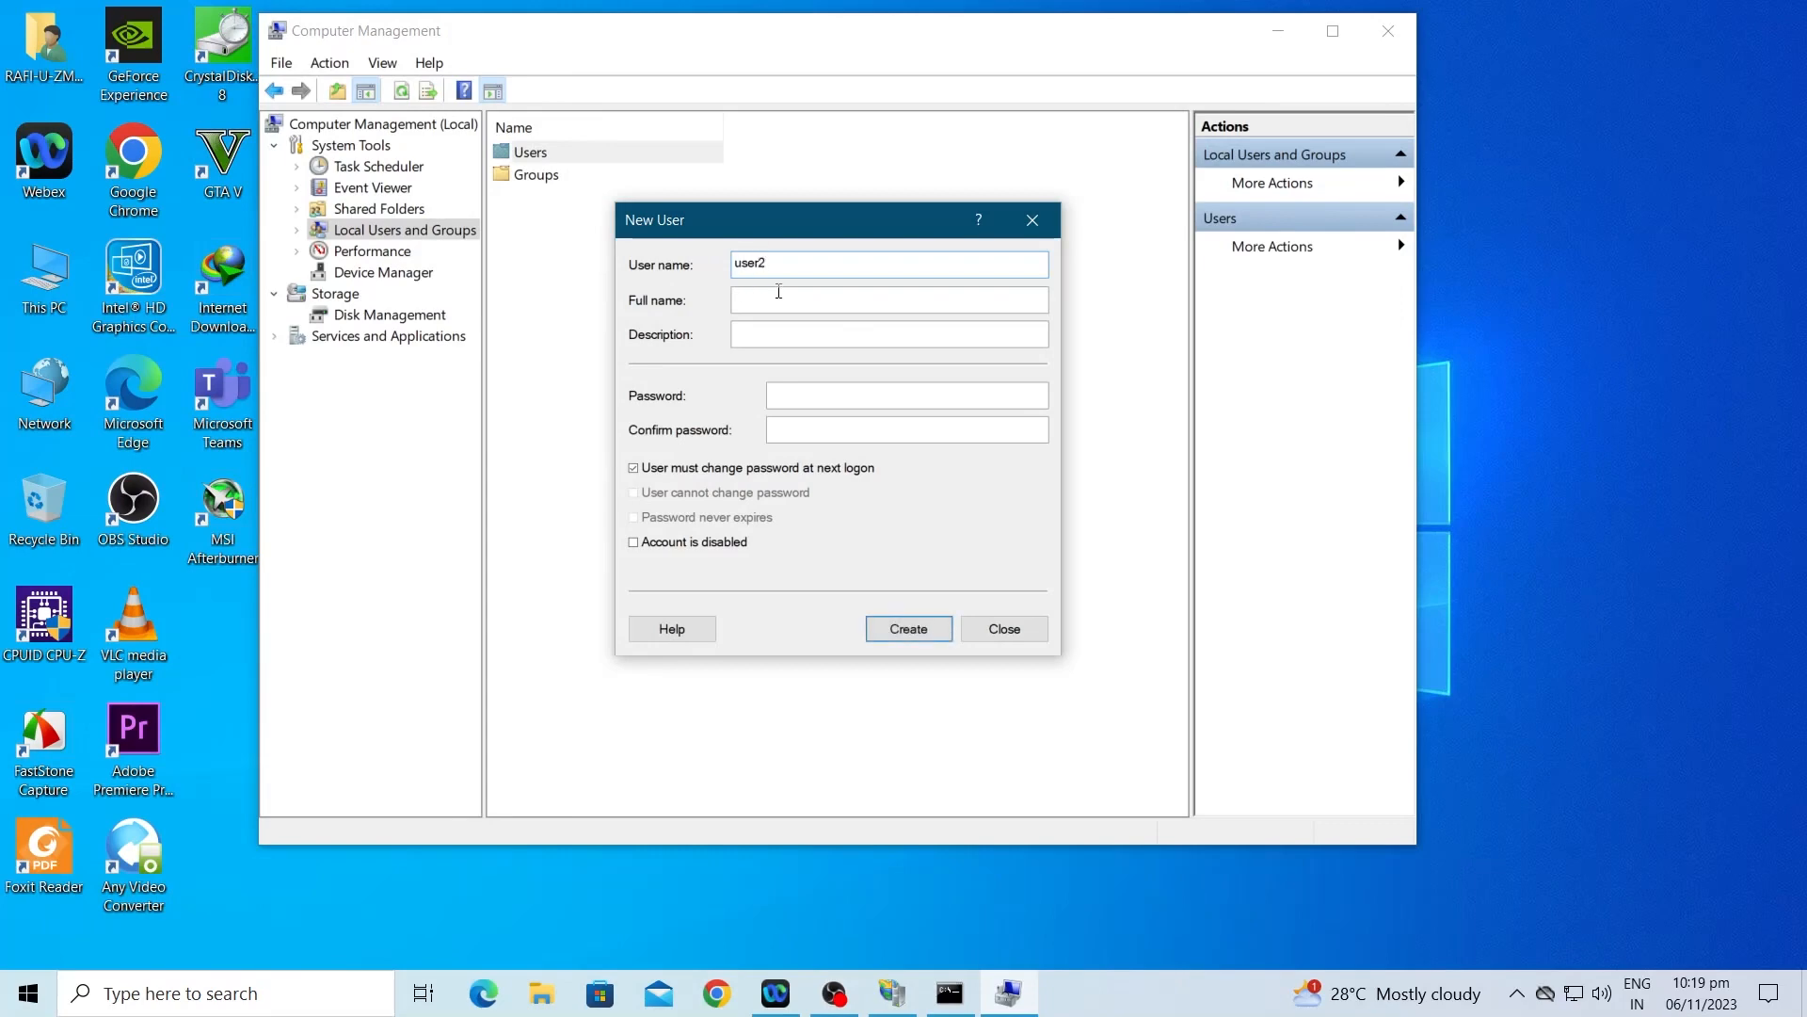
left_click(783, 303)
left_click(840, 396)
left_click(847, 429)
left_click(681, 467)
left_click(687, 517)
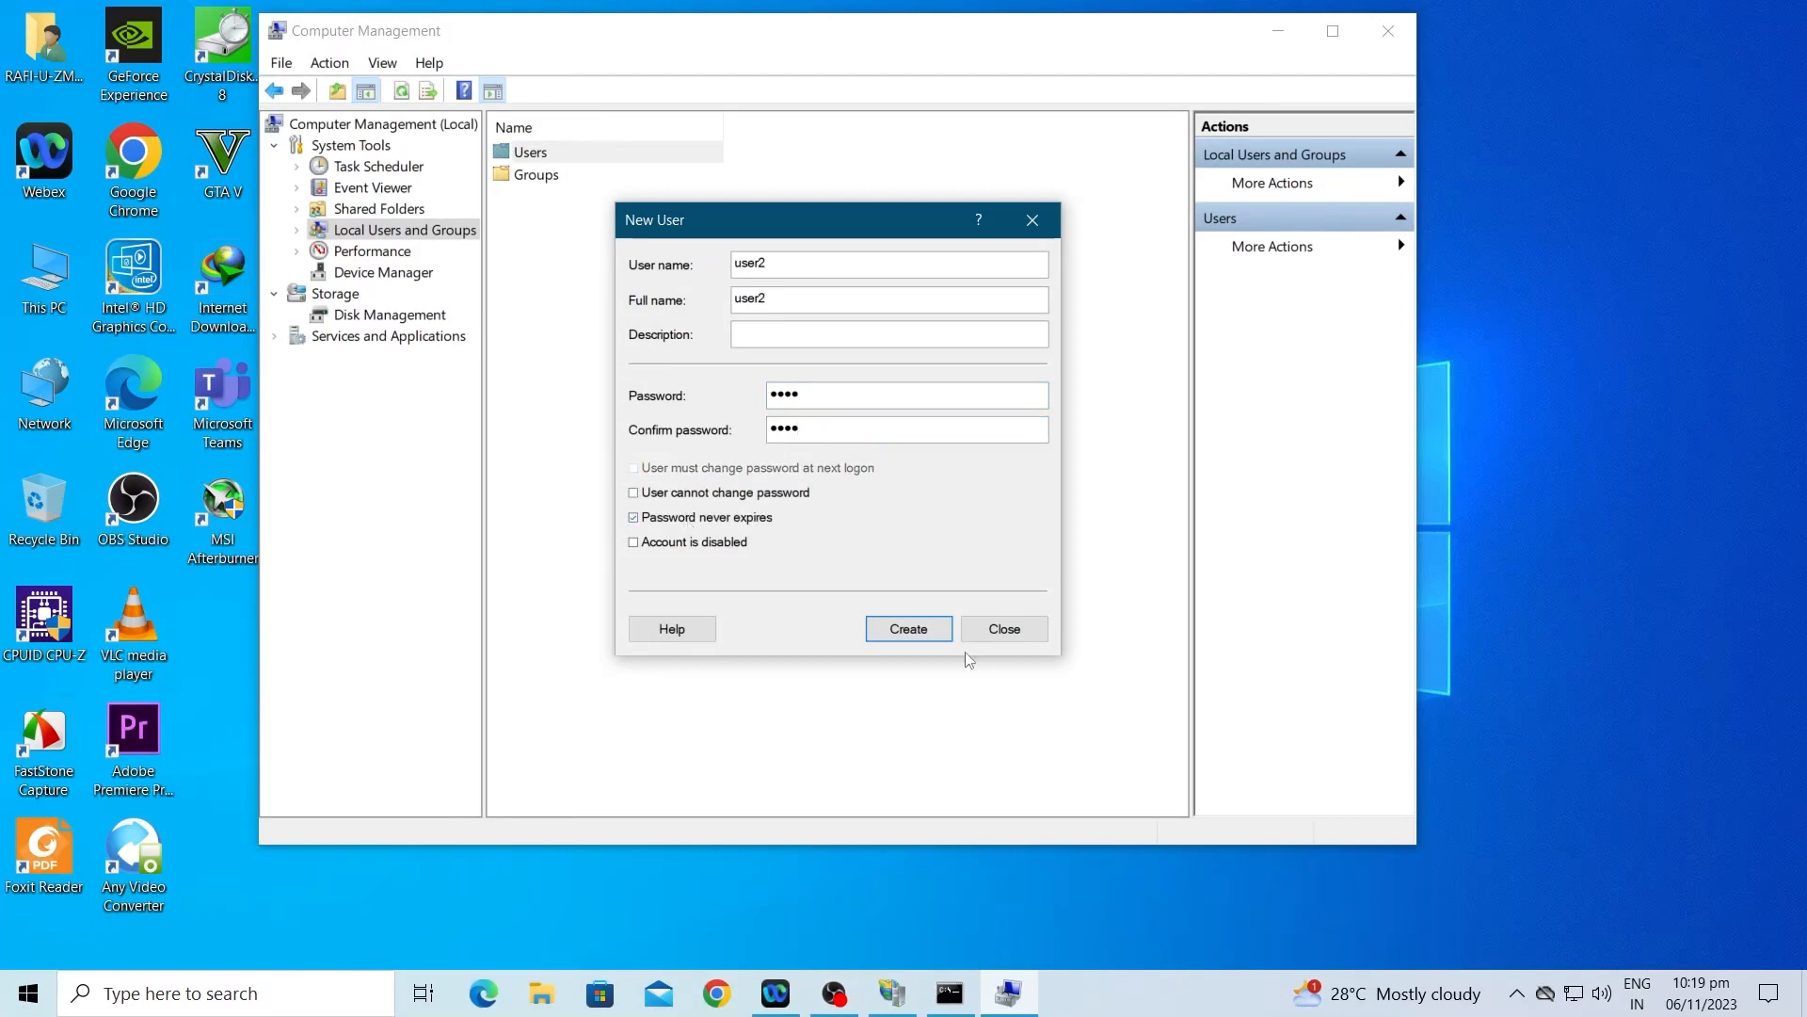
left_click(939, 628)
left_click(993, 629)
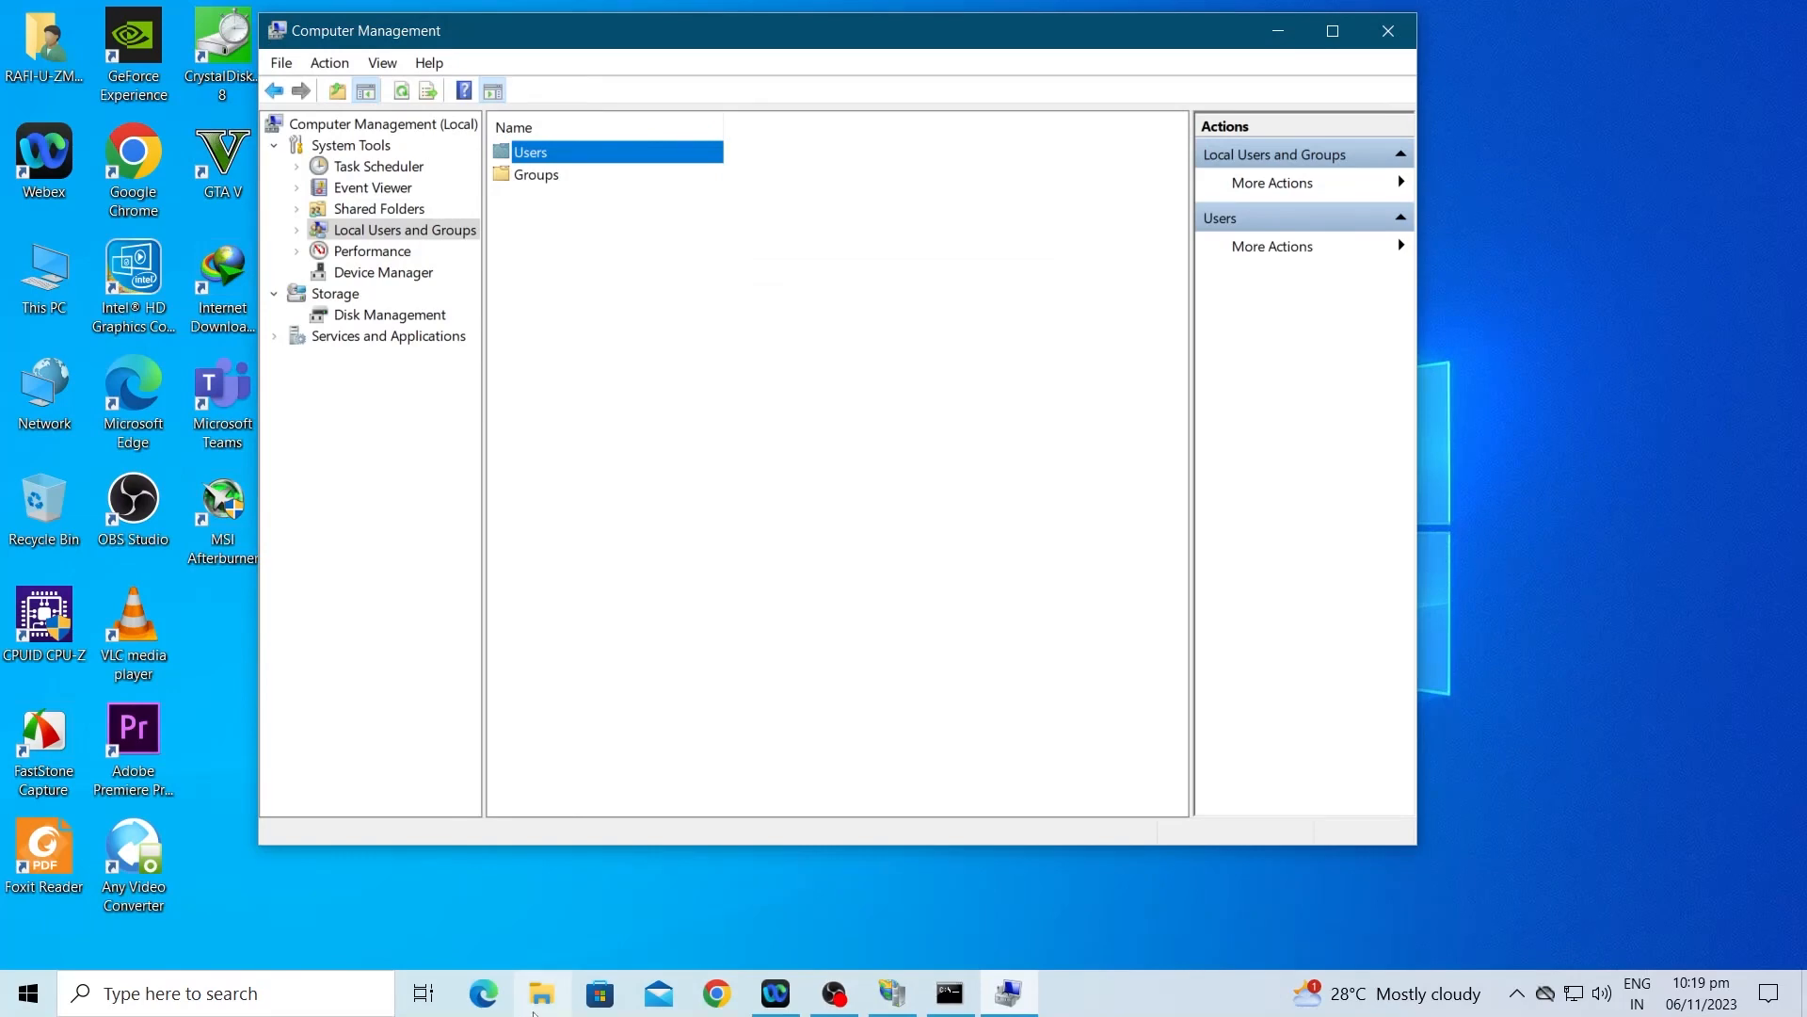
Step: Open File Explorer and navigate to This PC > Local Disk (C:) > FTP
key("super")
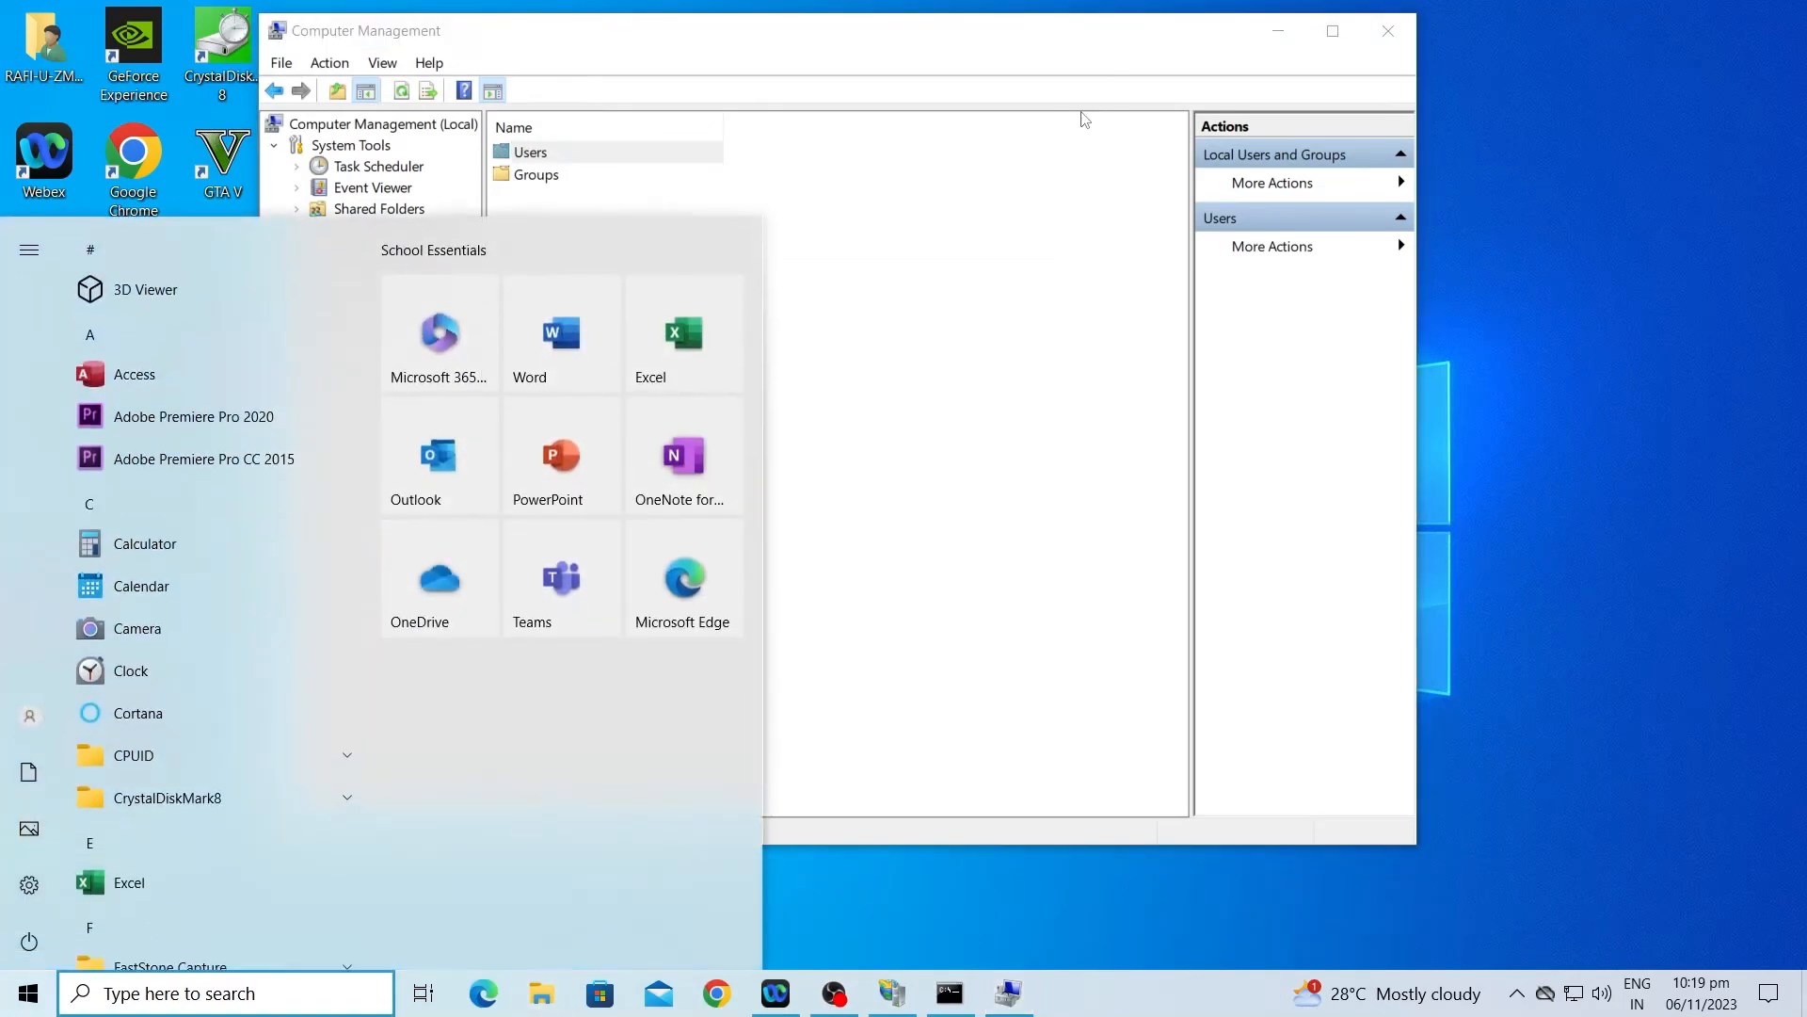
left_click(954, 249)
key("super+e")
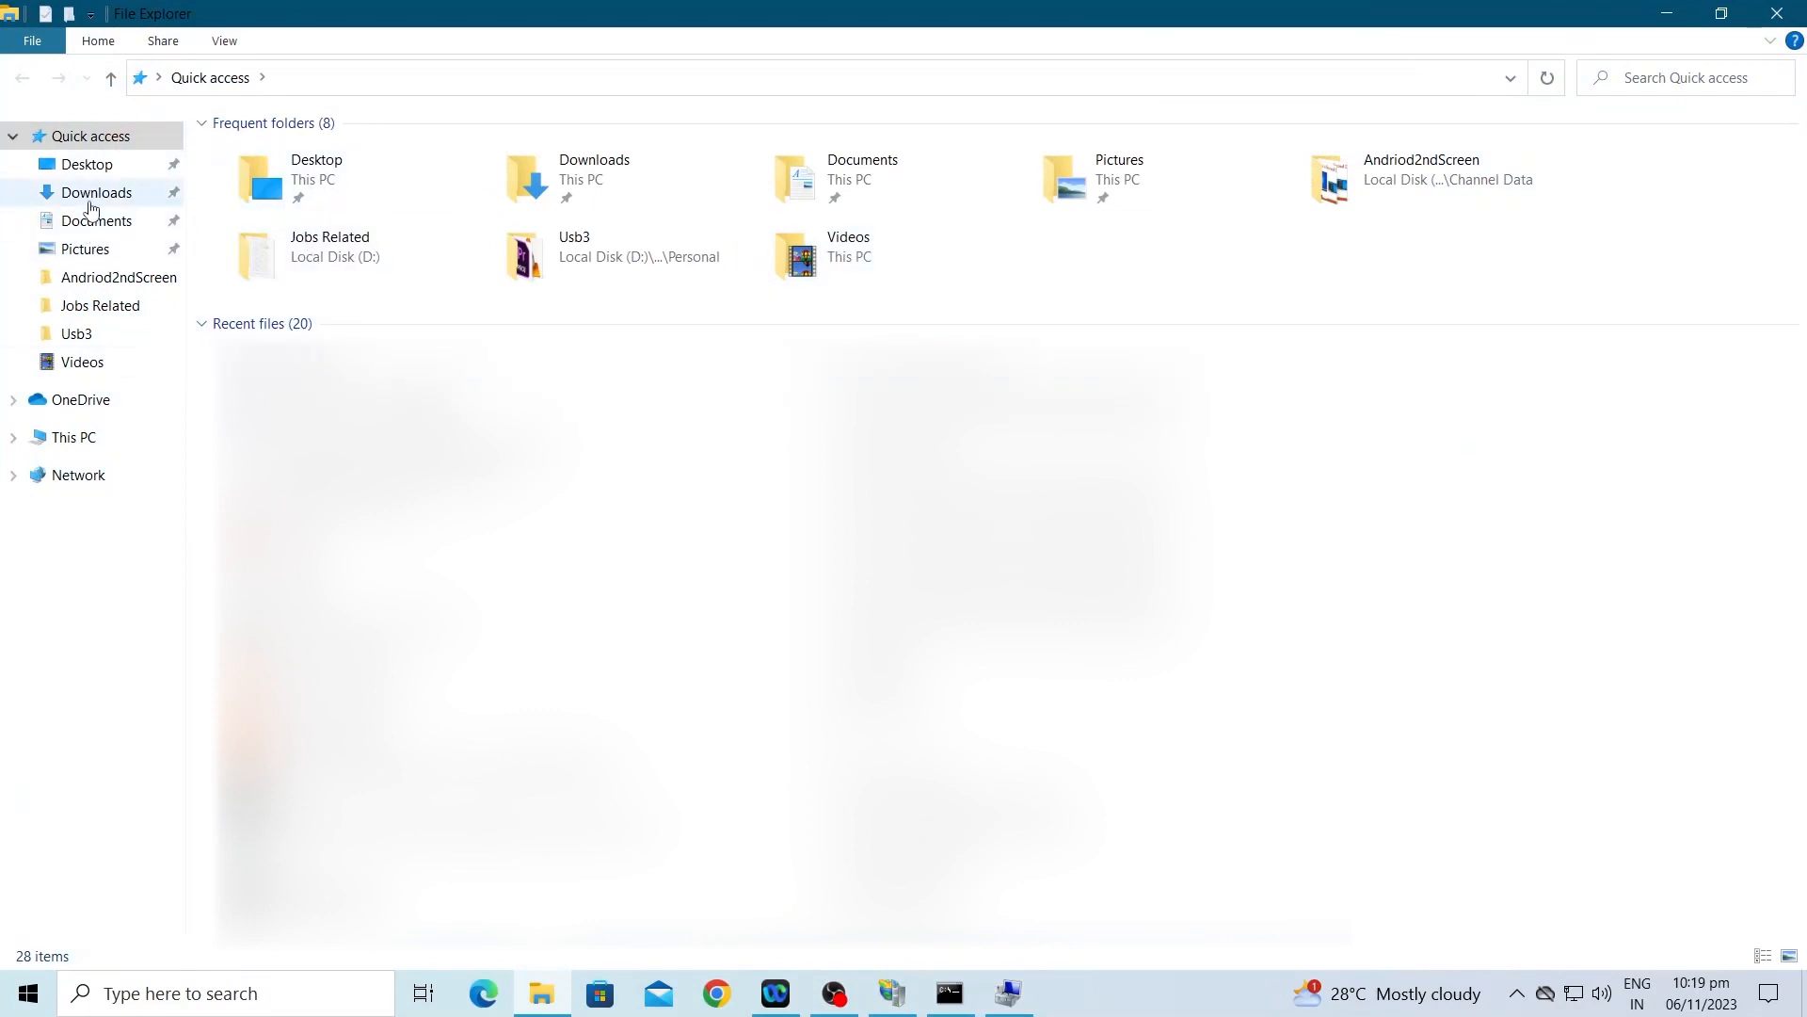
left_click(79, 439)
double_click(320, 325)
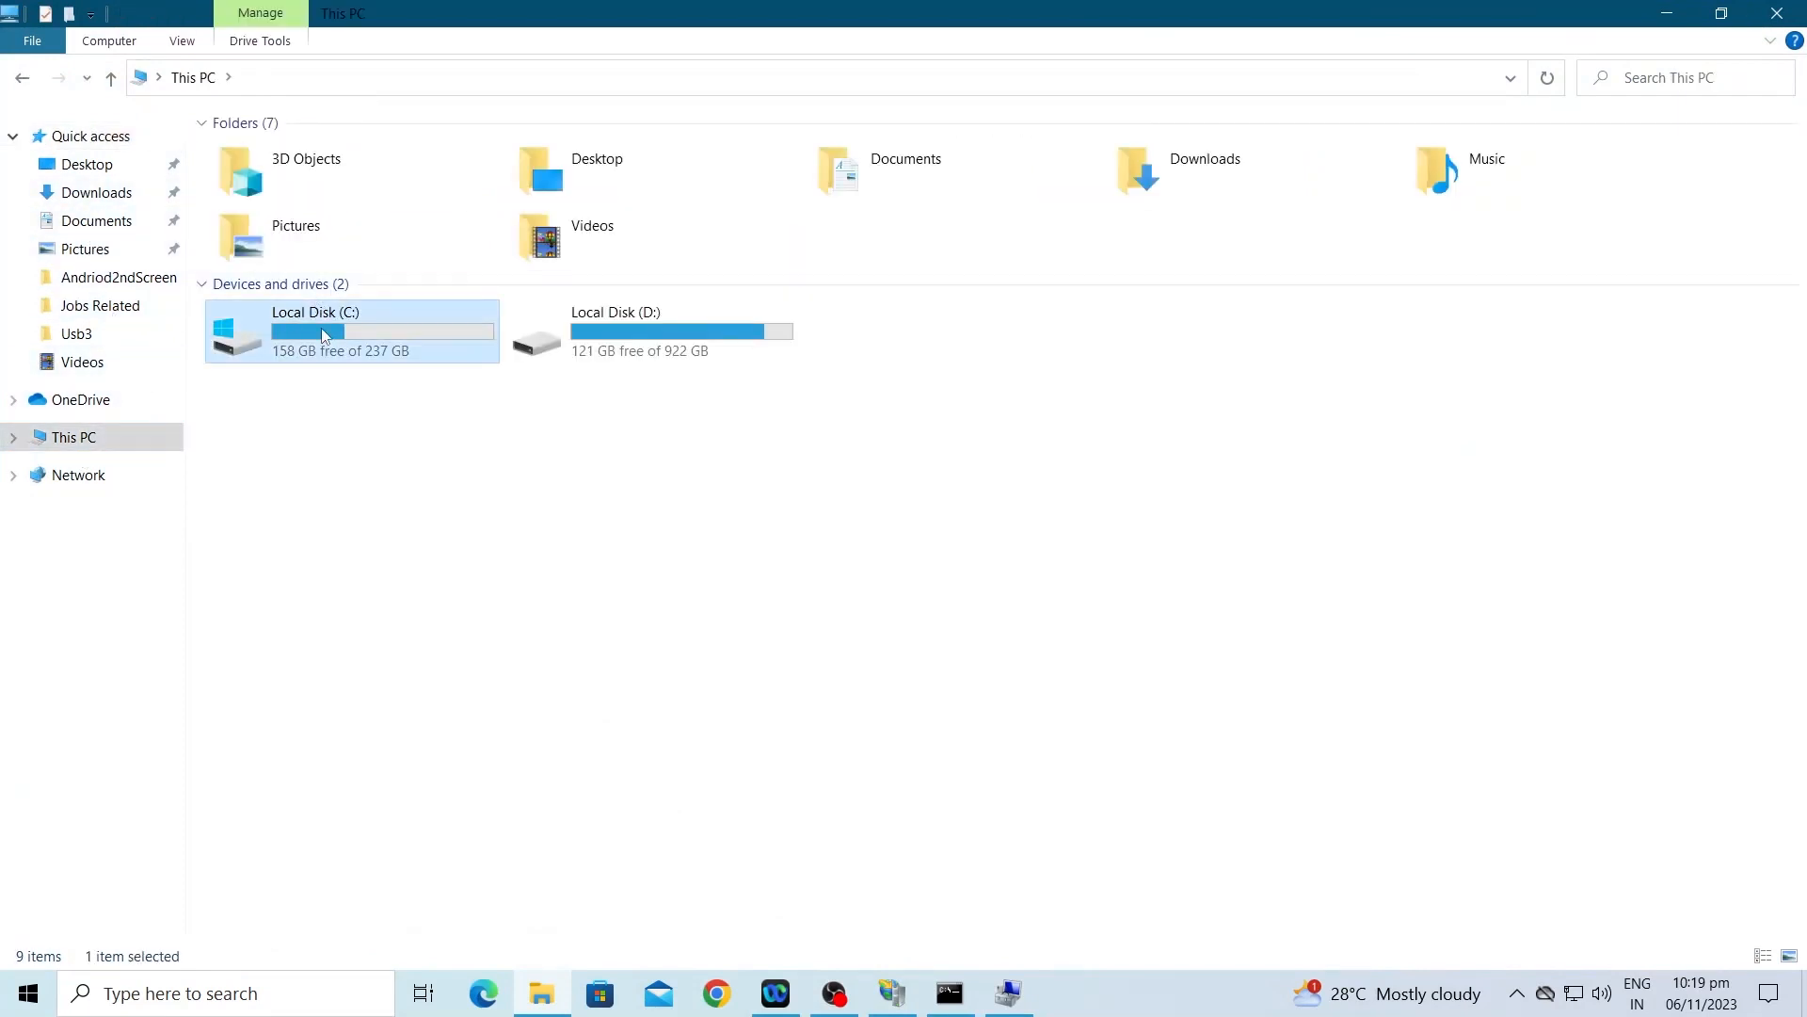
left_click(250, 206)
double_click(250, 207)
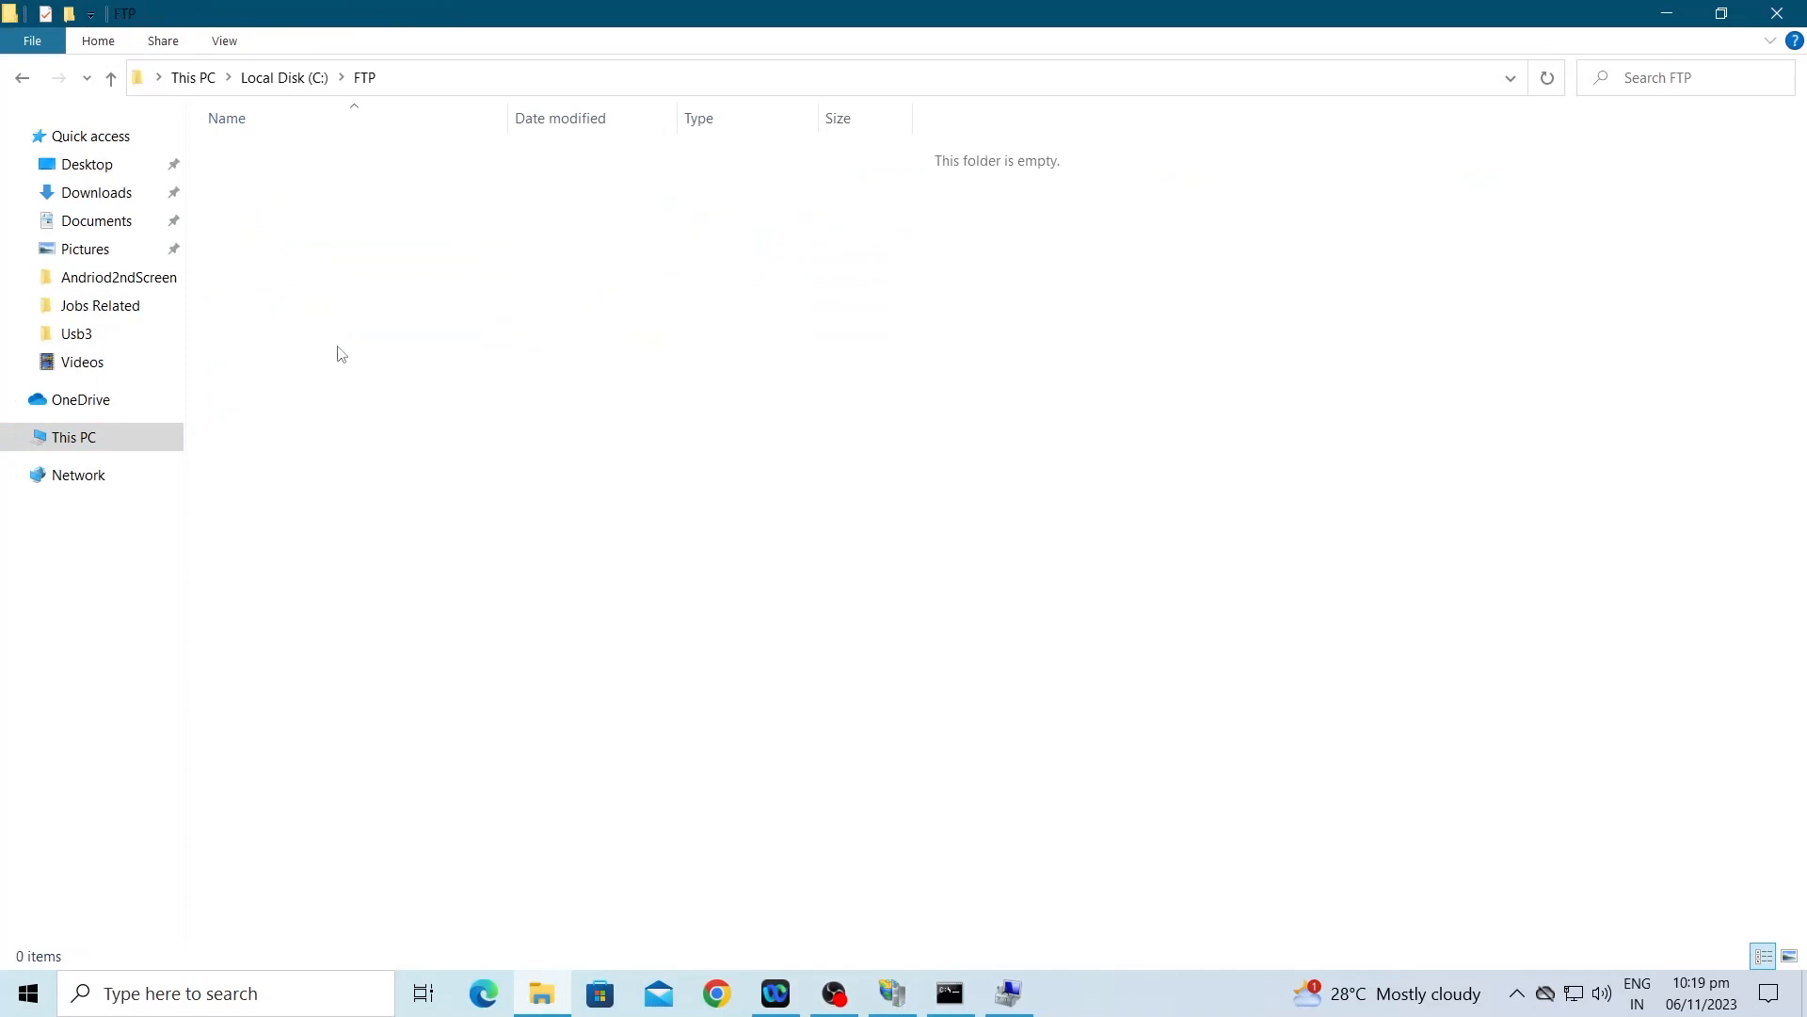
Step: Create two new folders, user1 and user2, inside C:\FTP
right_click(338, 347)
mouse_move(524, 637)
left_click(666, 645)
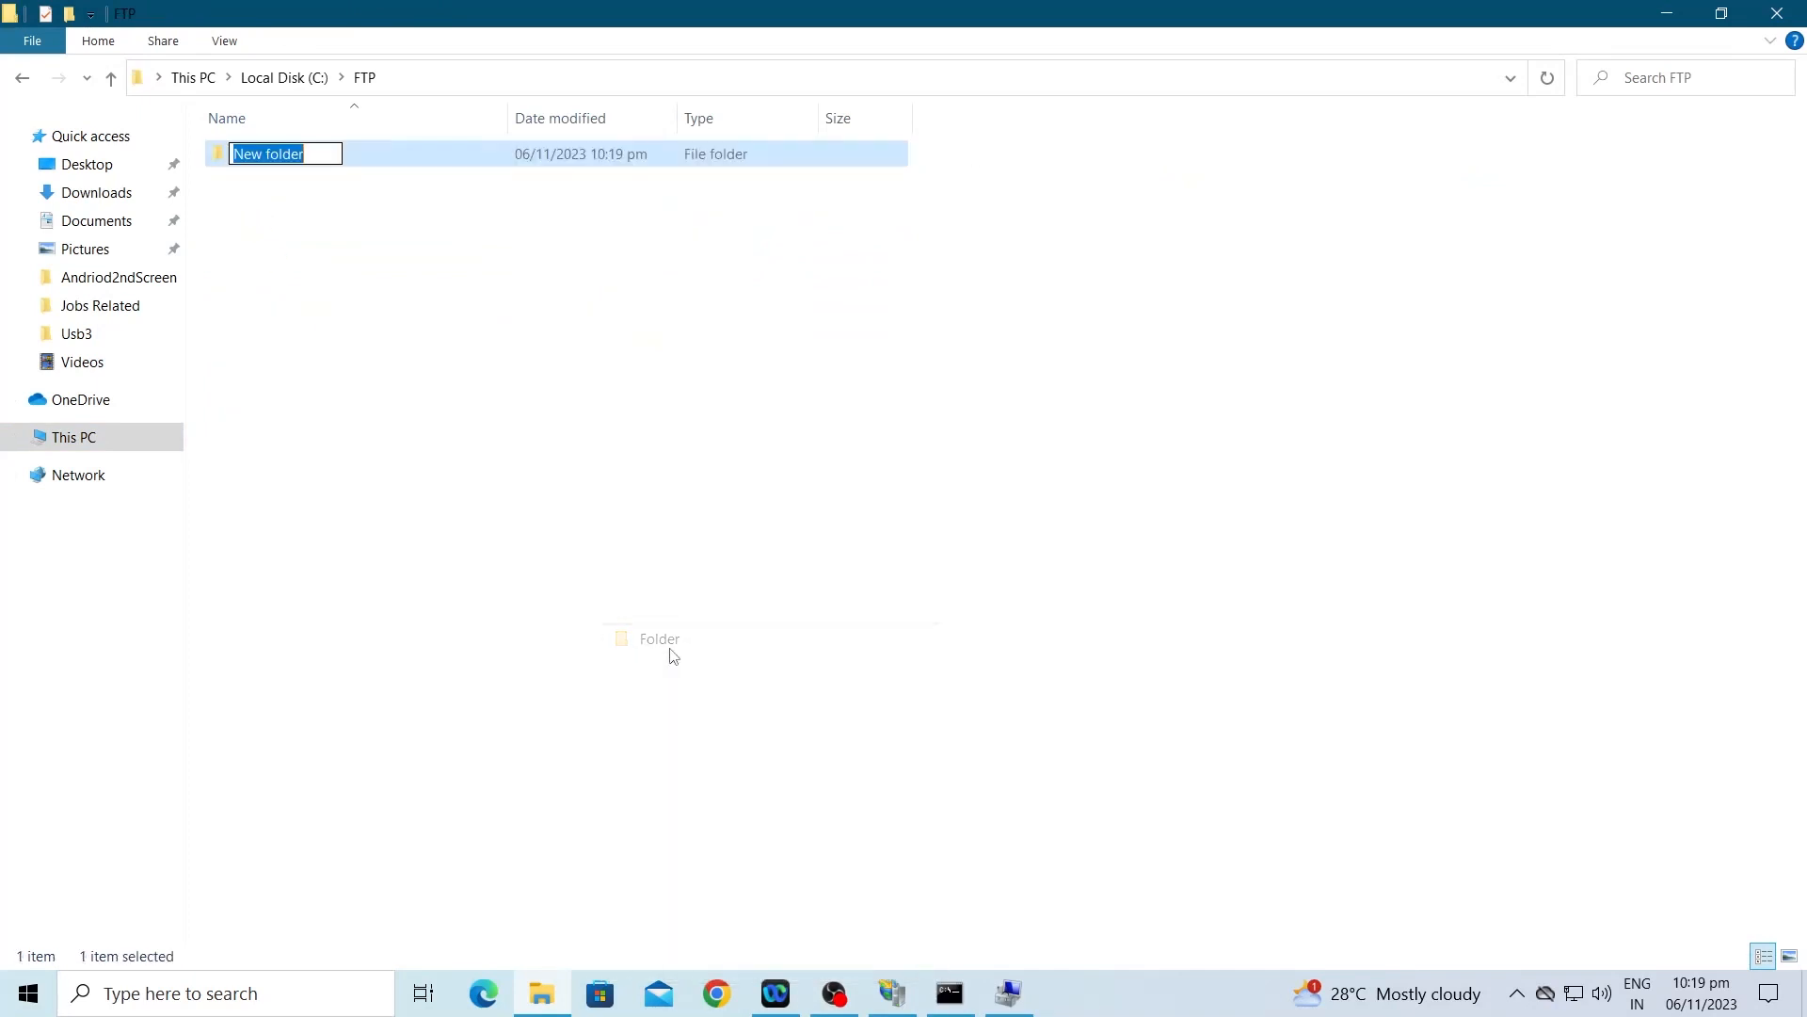
type("user1")
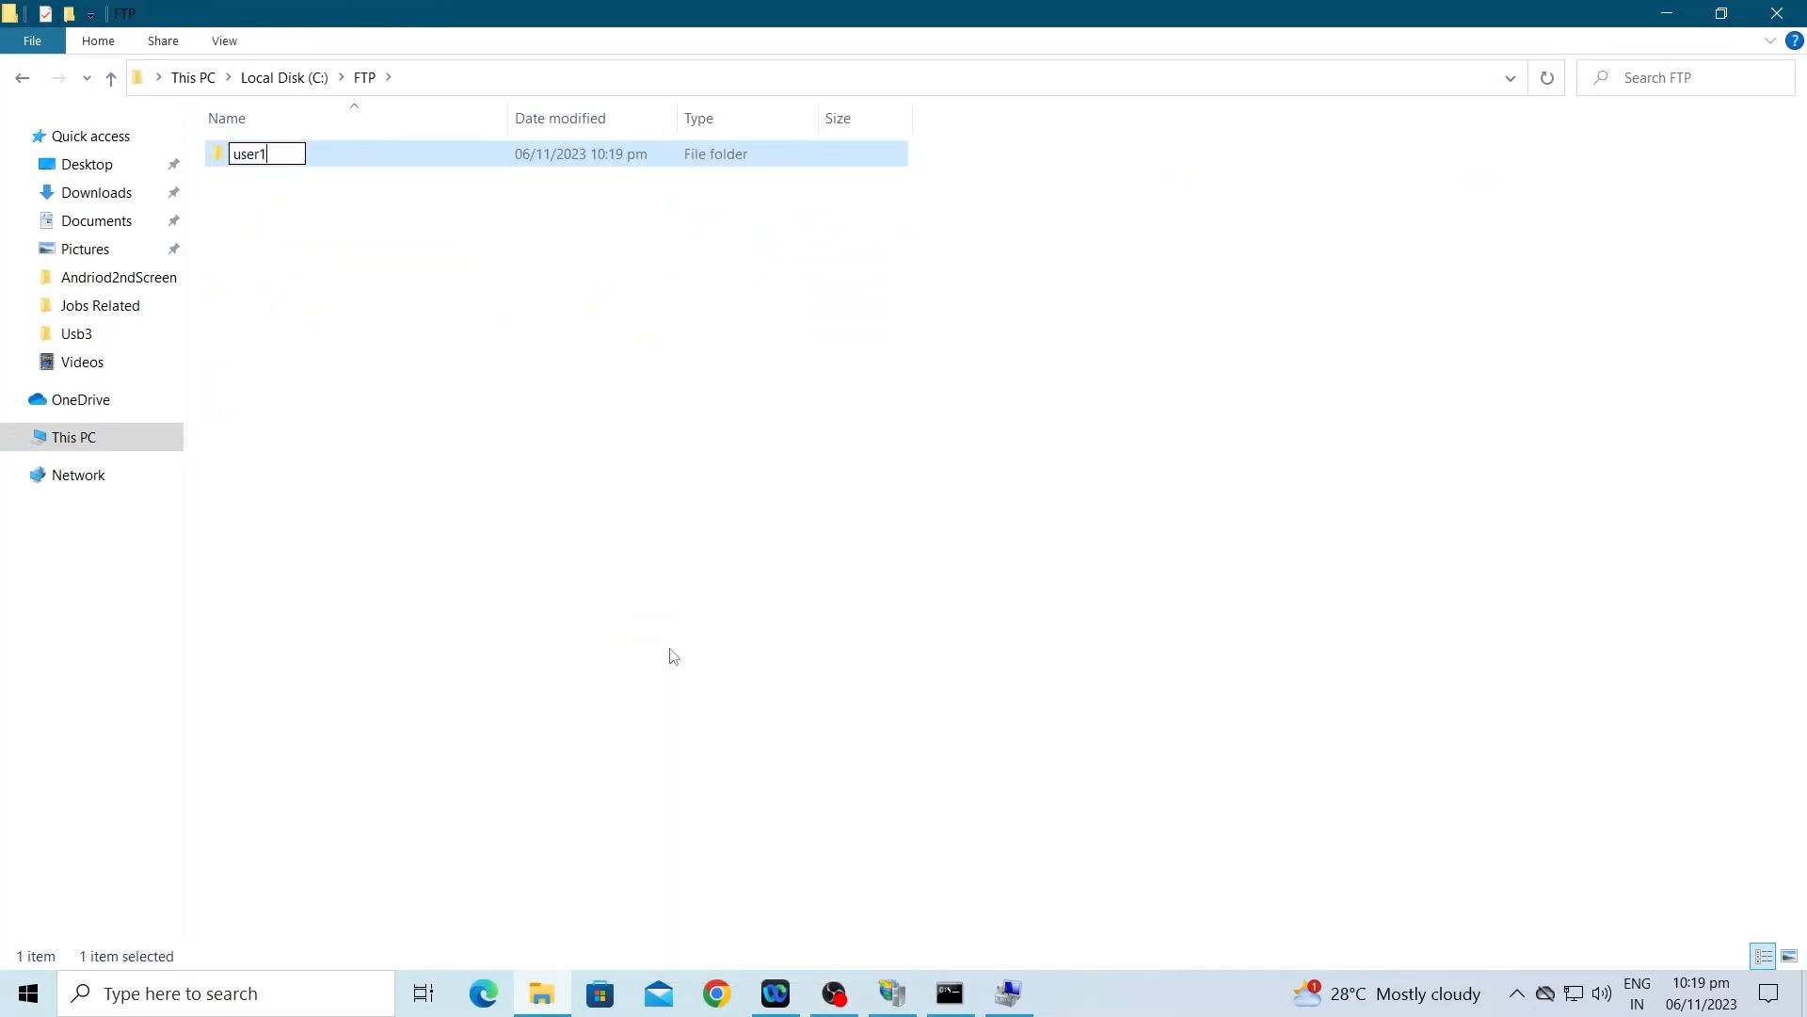
key("Return")
right_click(670, 654)
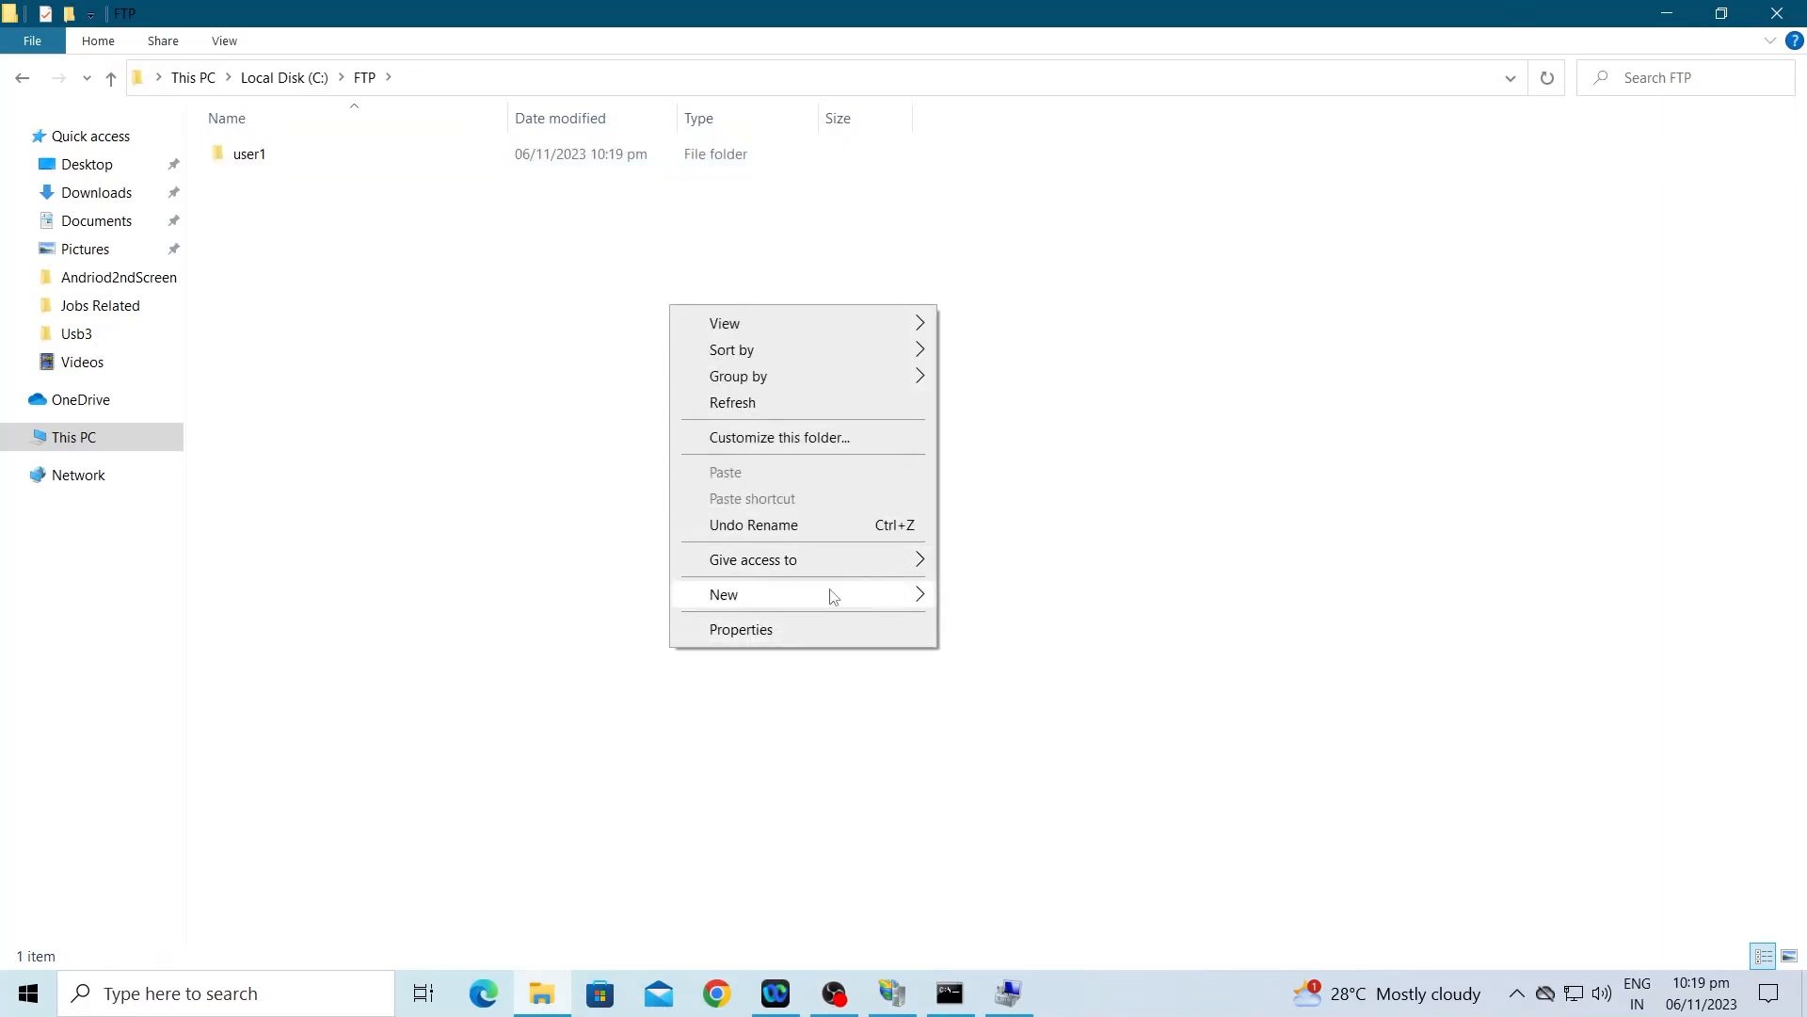
left_click(960, 600)
type("us")
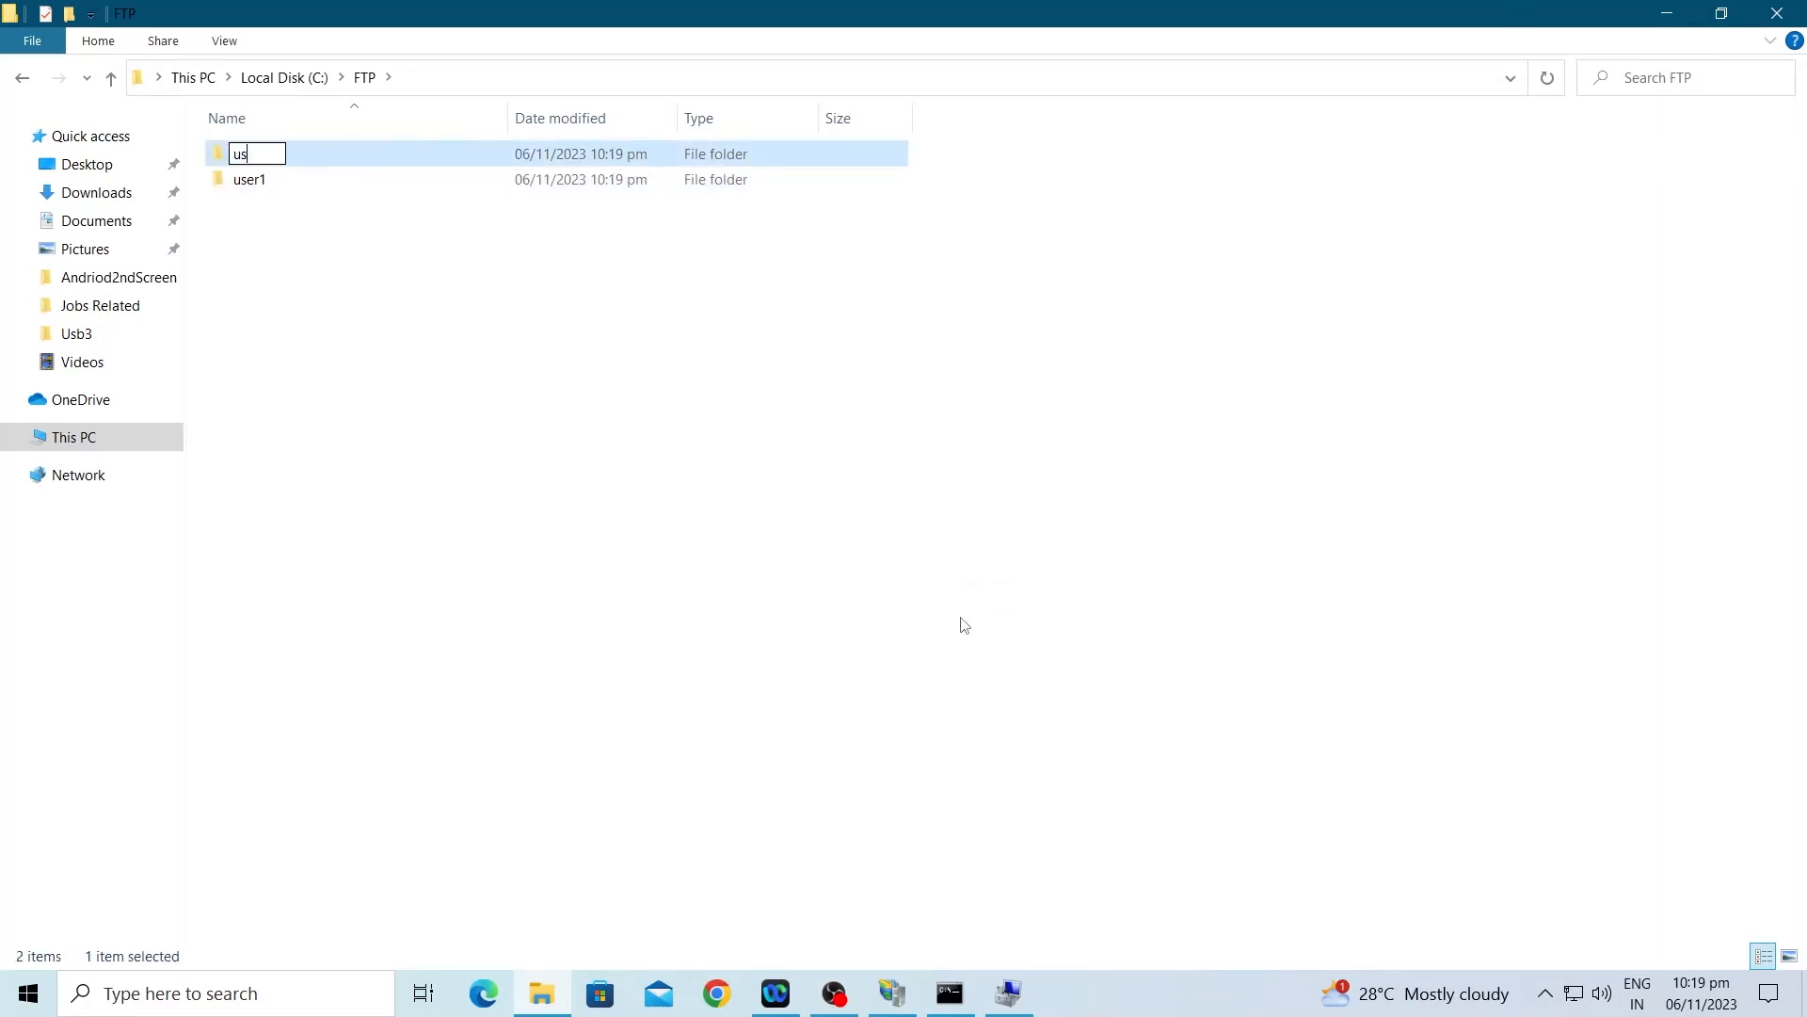
type("er2")
key("Return")
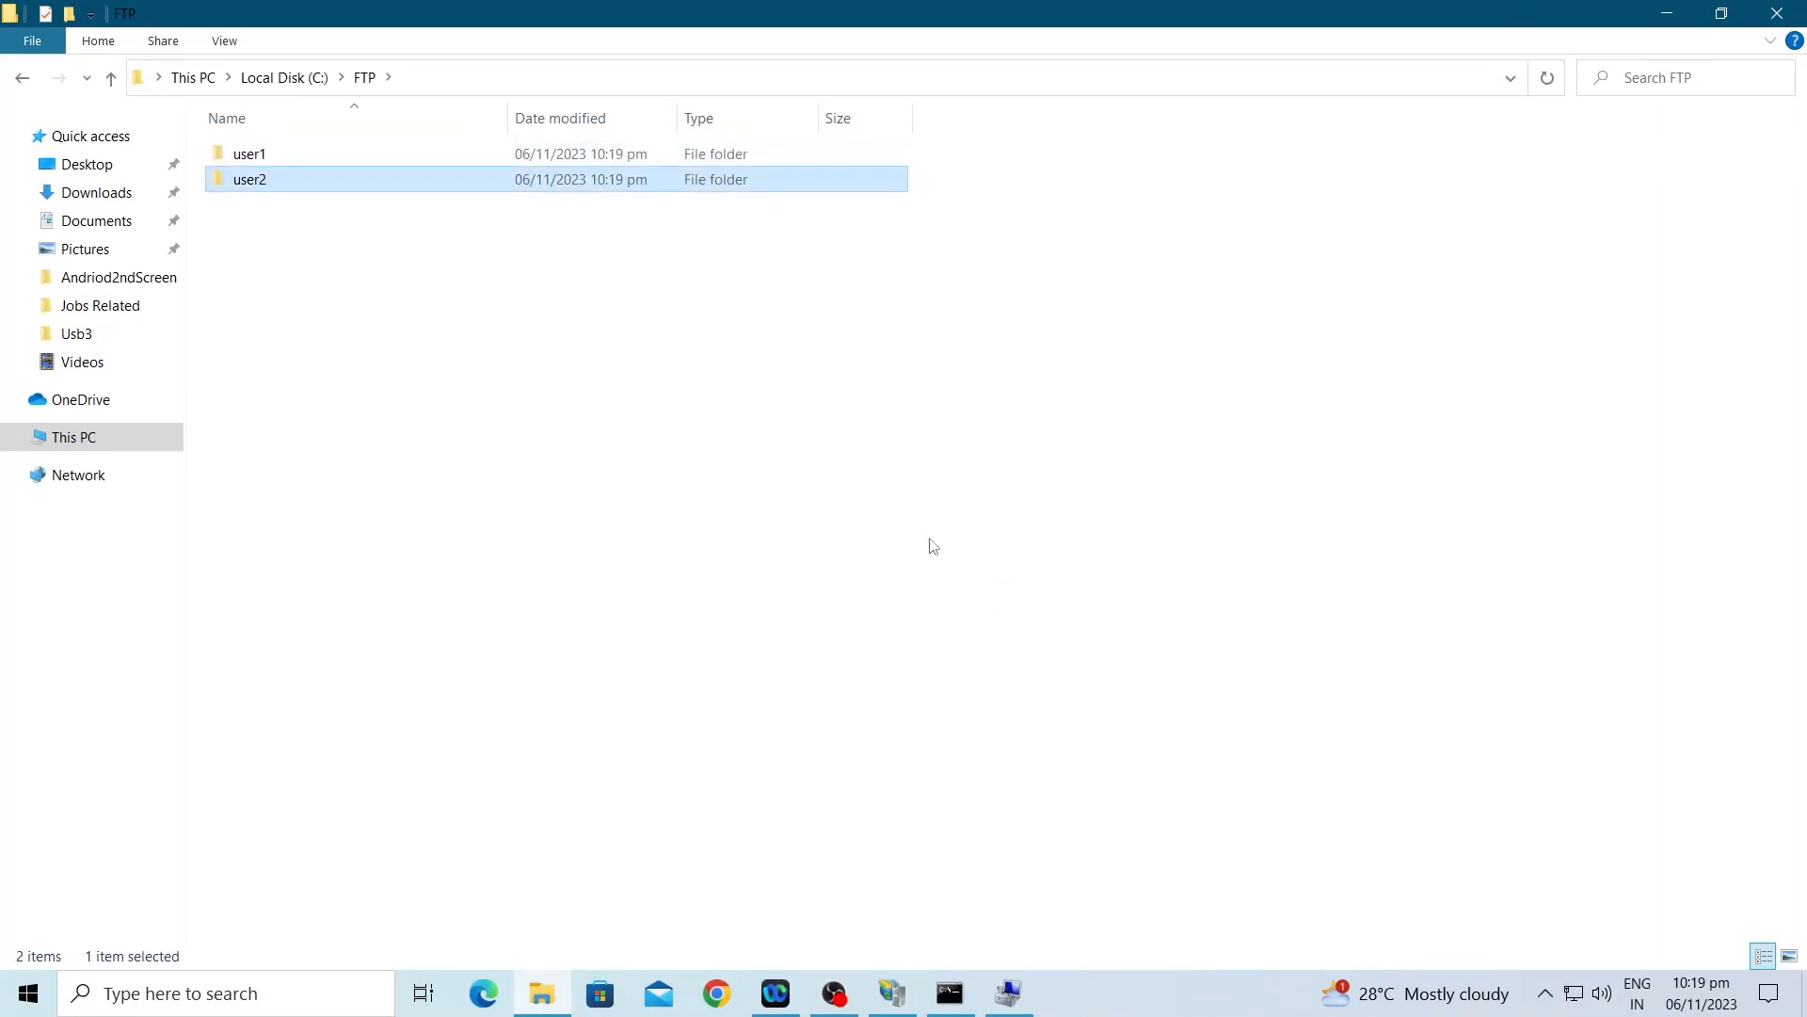
Step: Add a new Excel worksheet named user1 inside the user1 folder
double_click(284, 157)
right_click(356, 276)
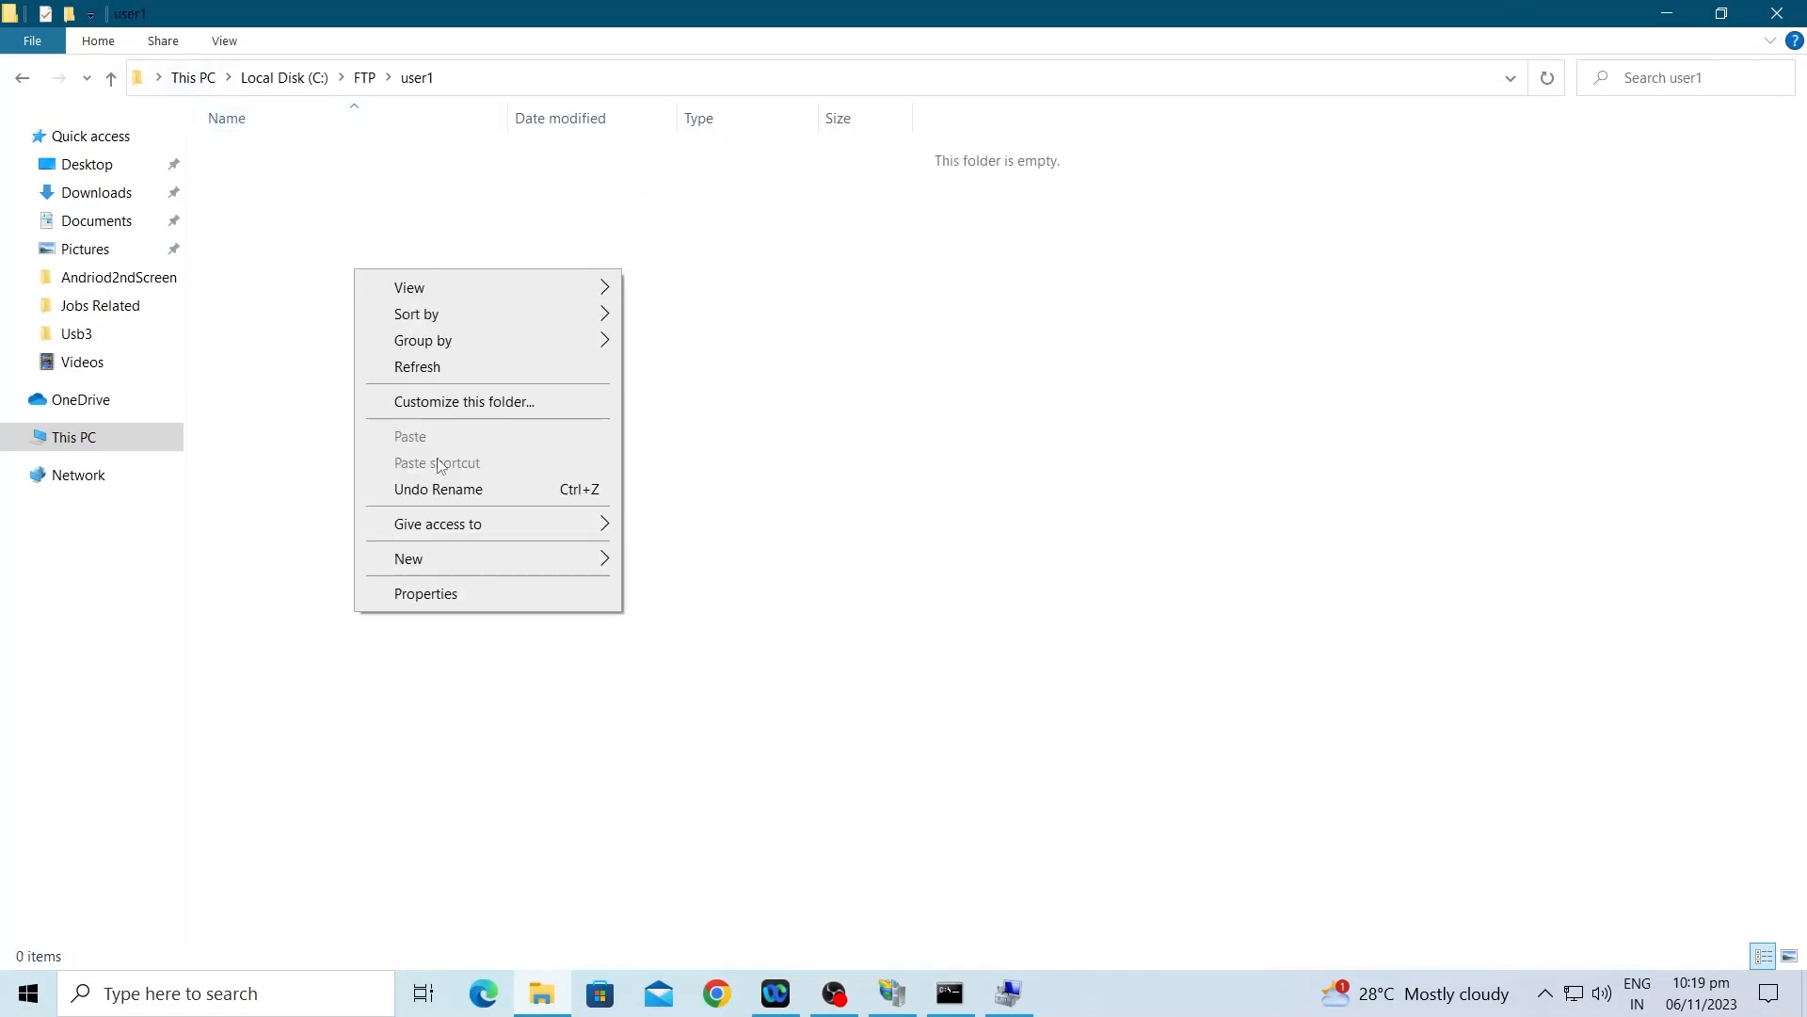
mouse_move(490, 559)
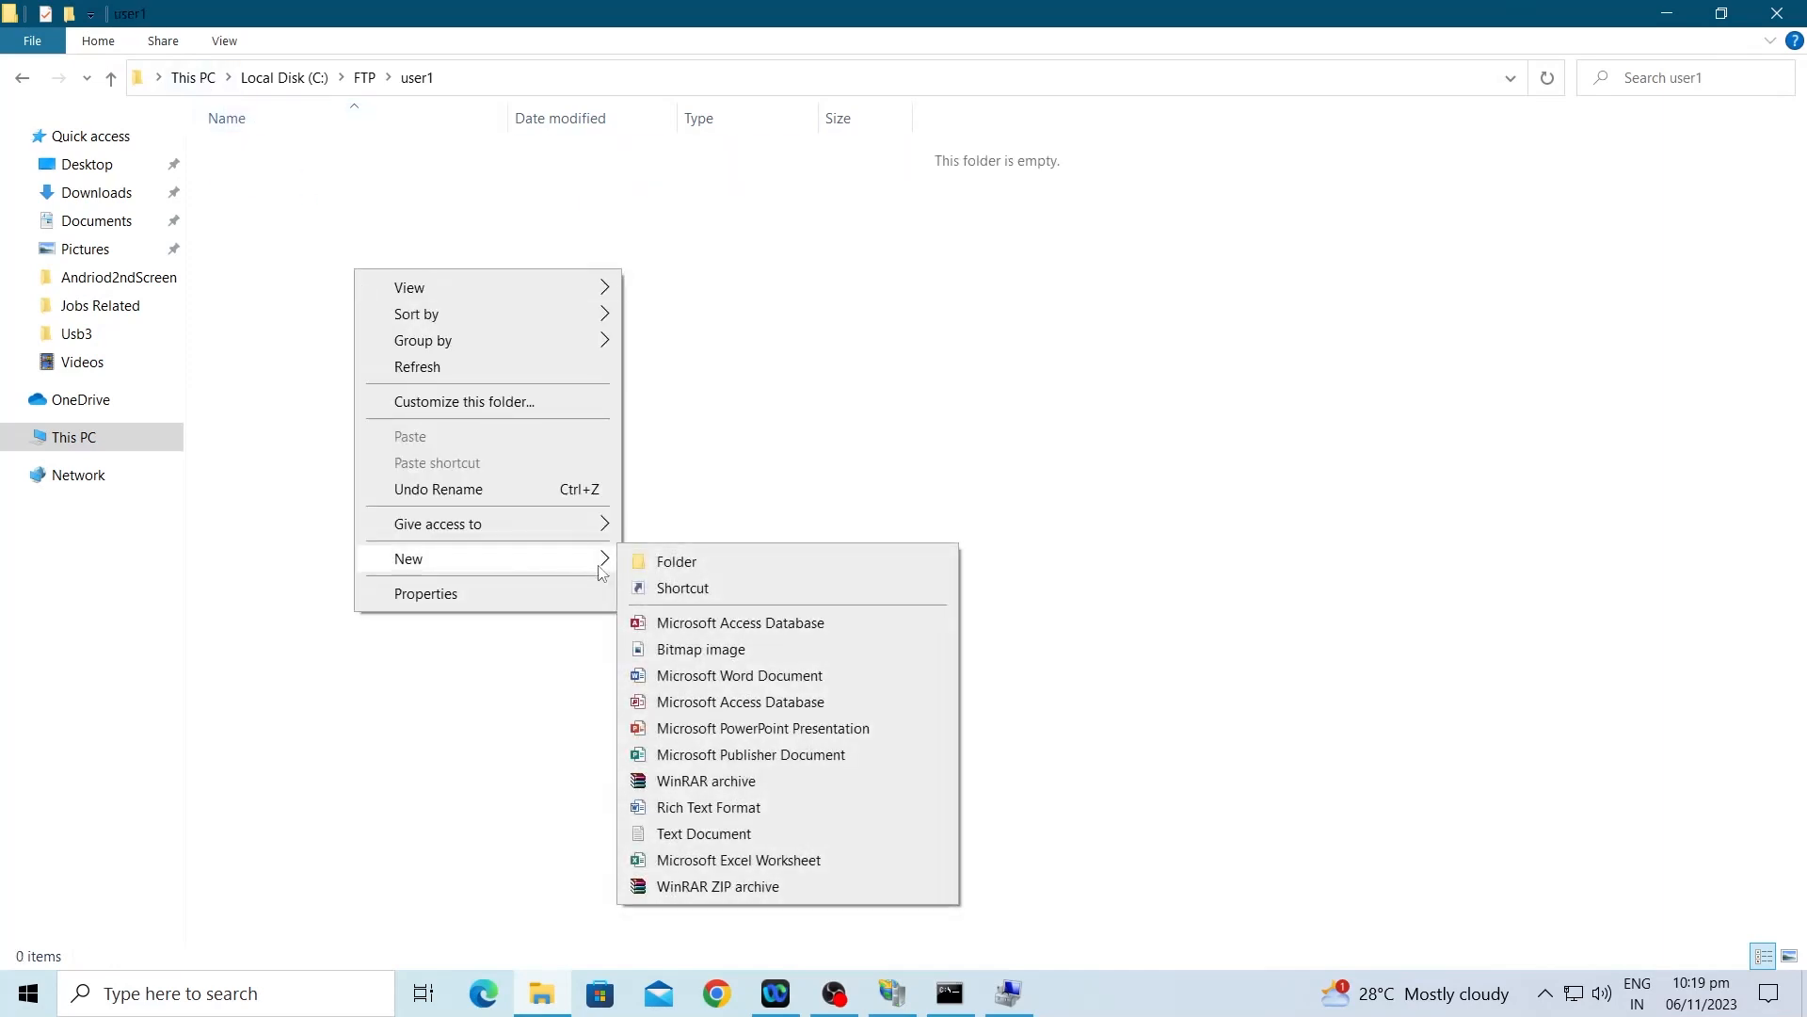
left_click(694, 856)
type("user1")
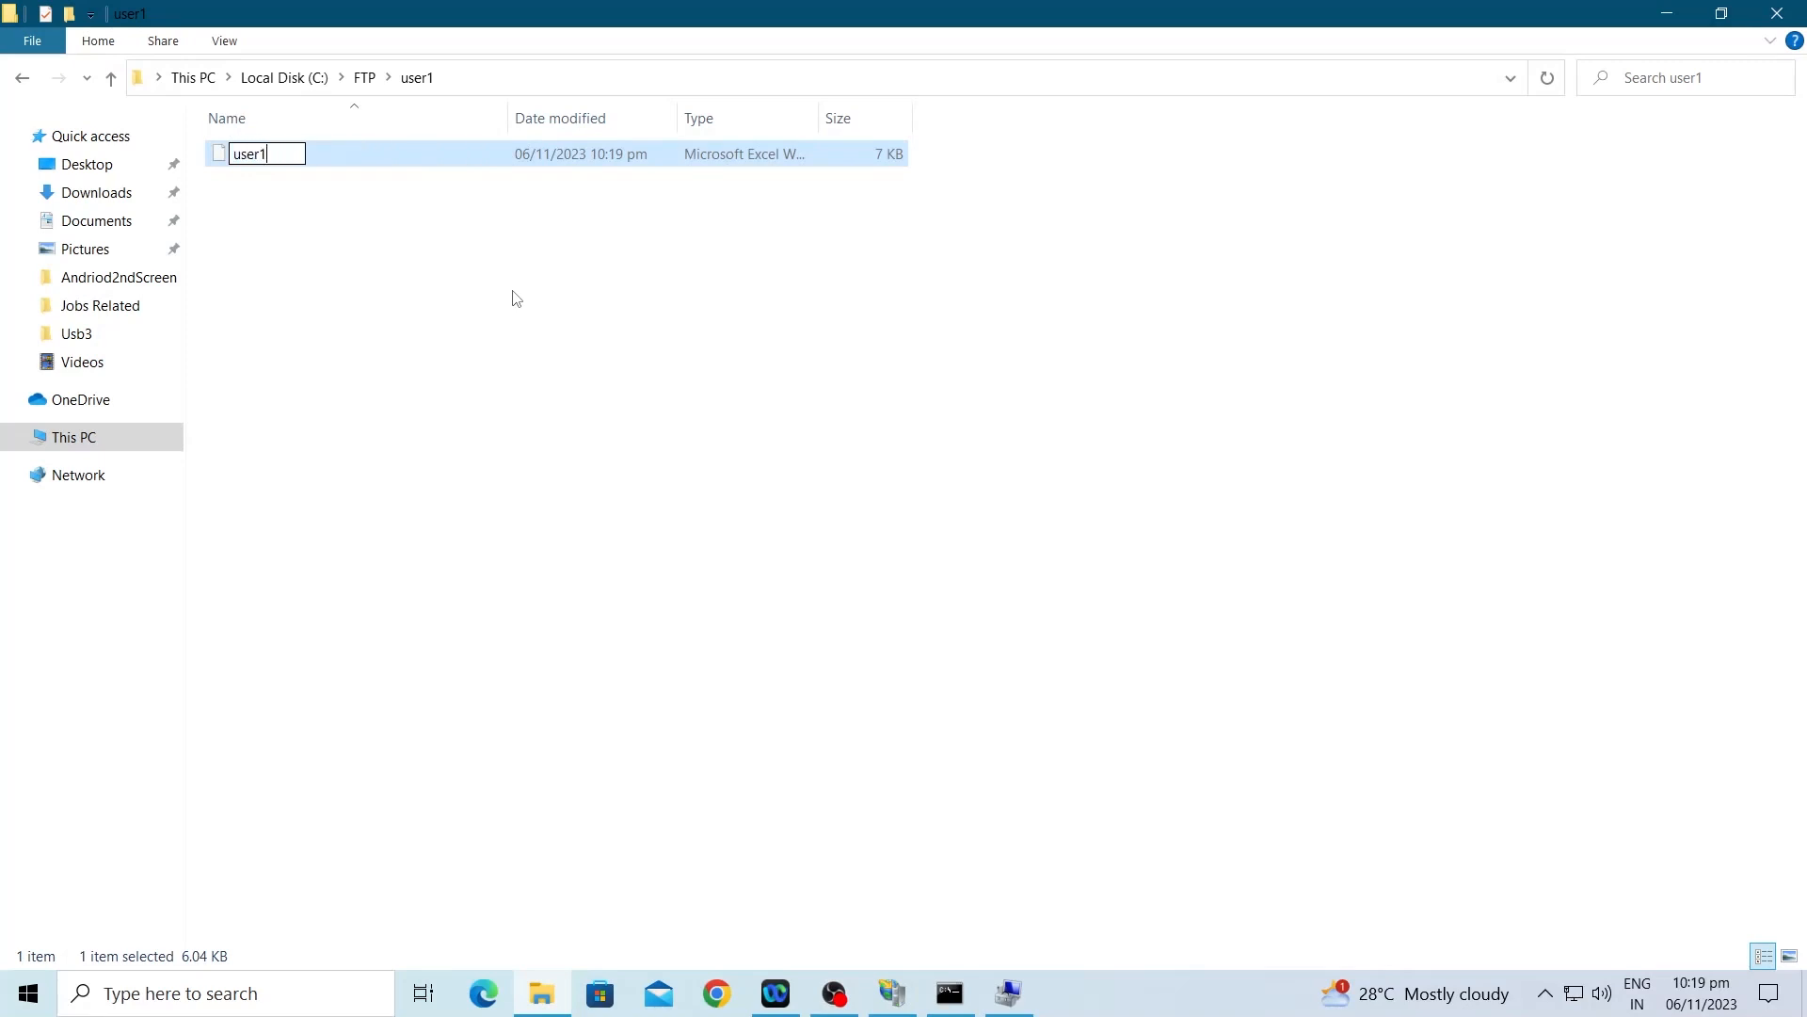
key("Return")
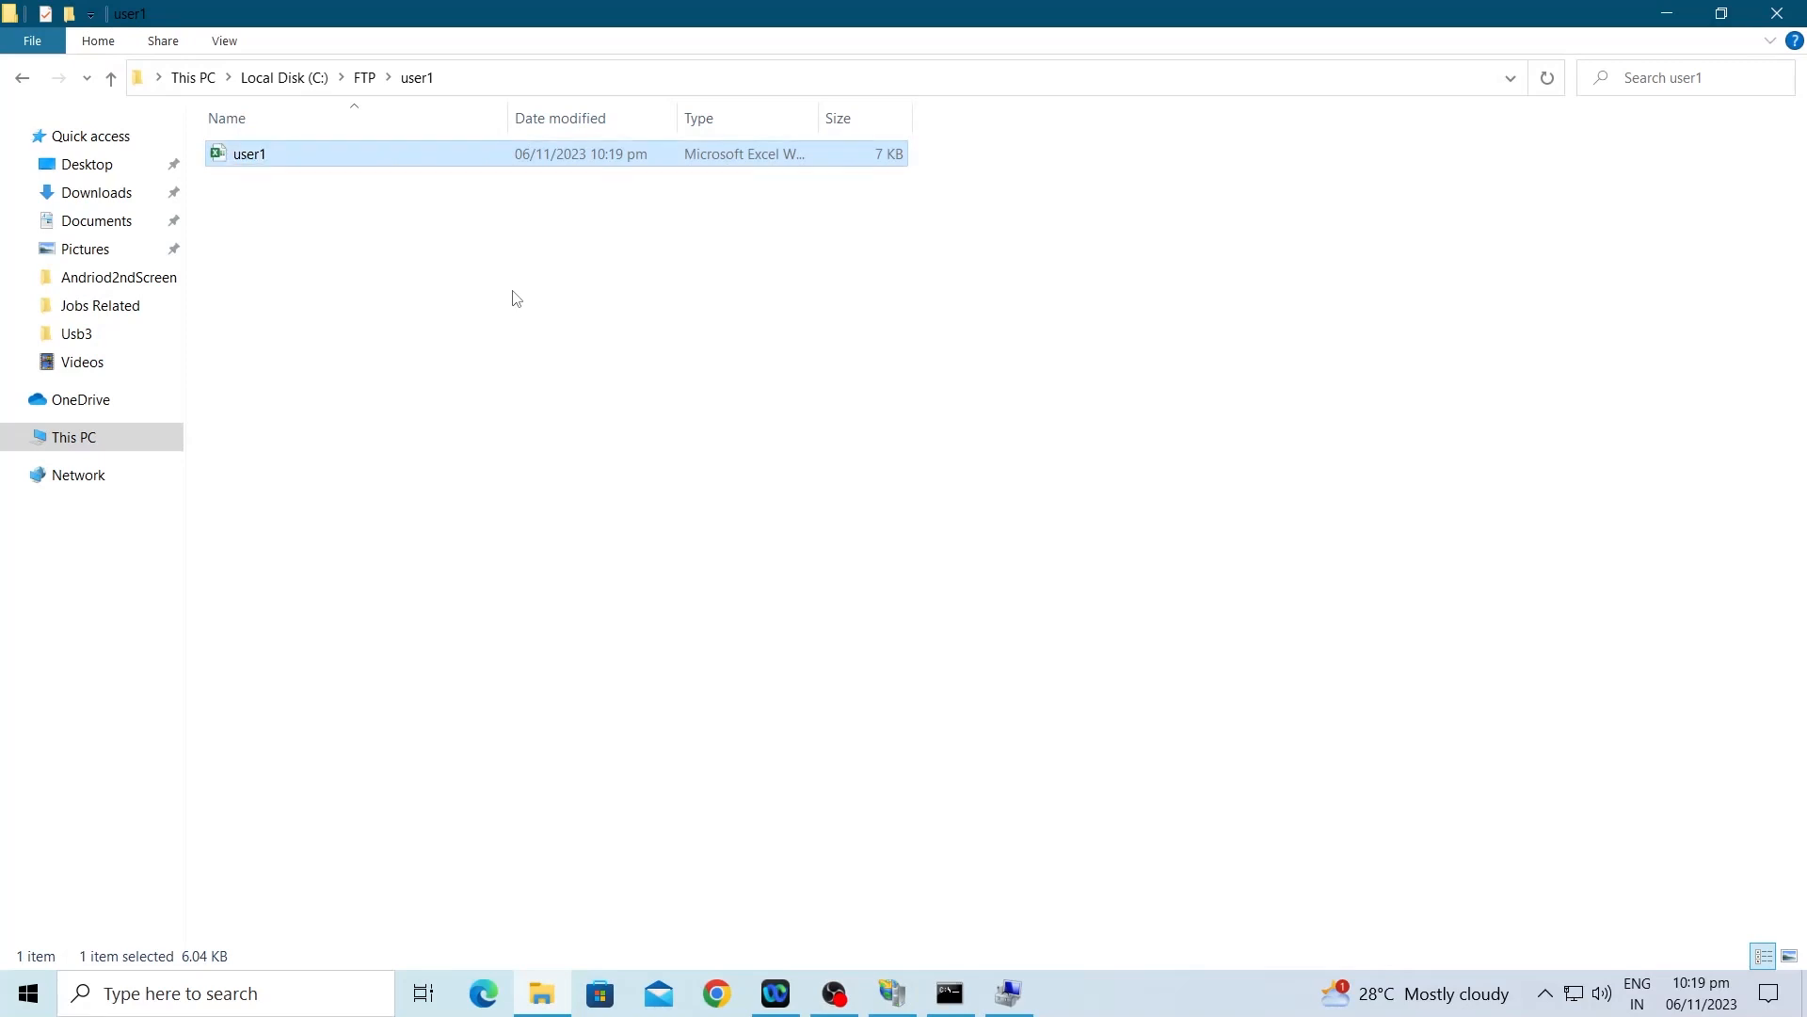
Step: Add a new text document named user2 inside the user2 folder, then close Explorer
key("alt+Up")
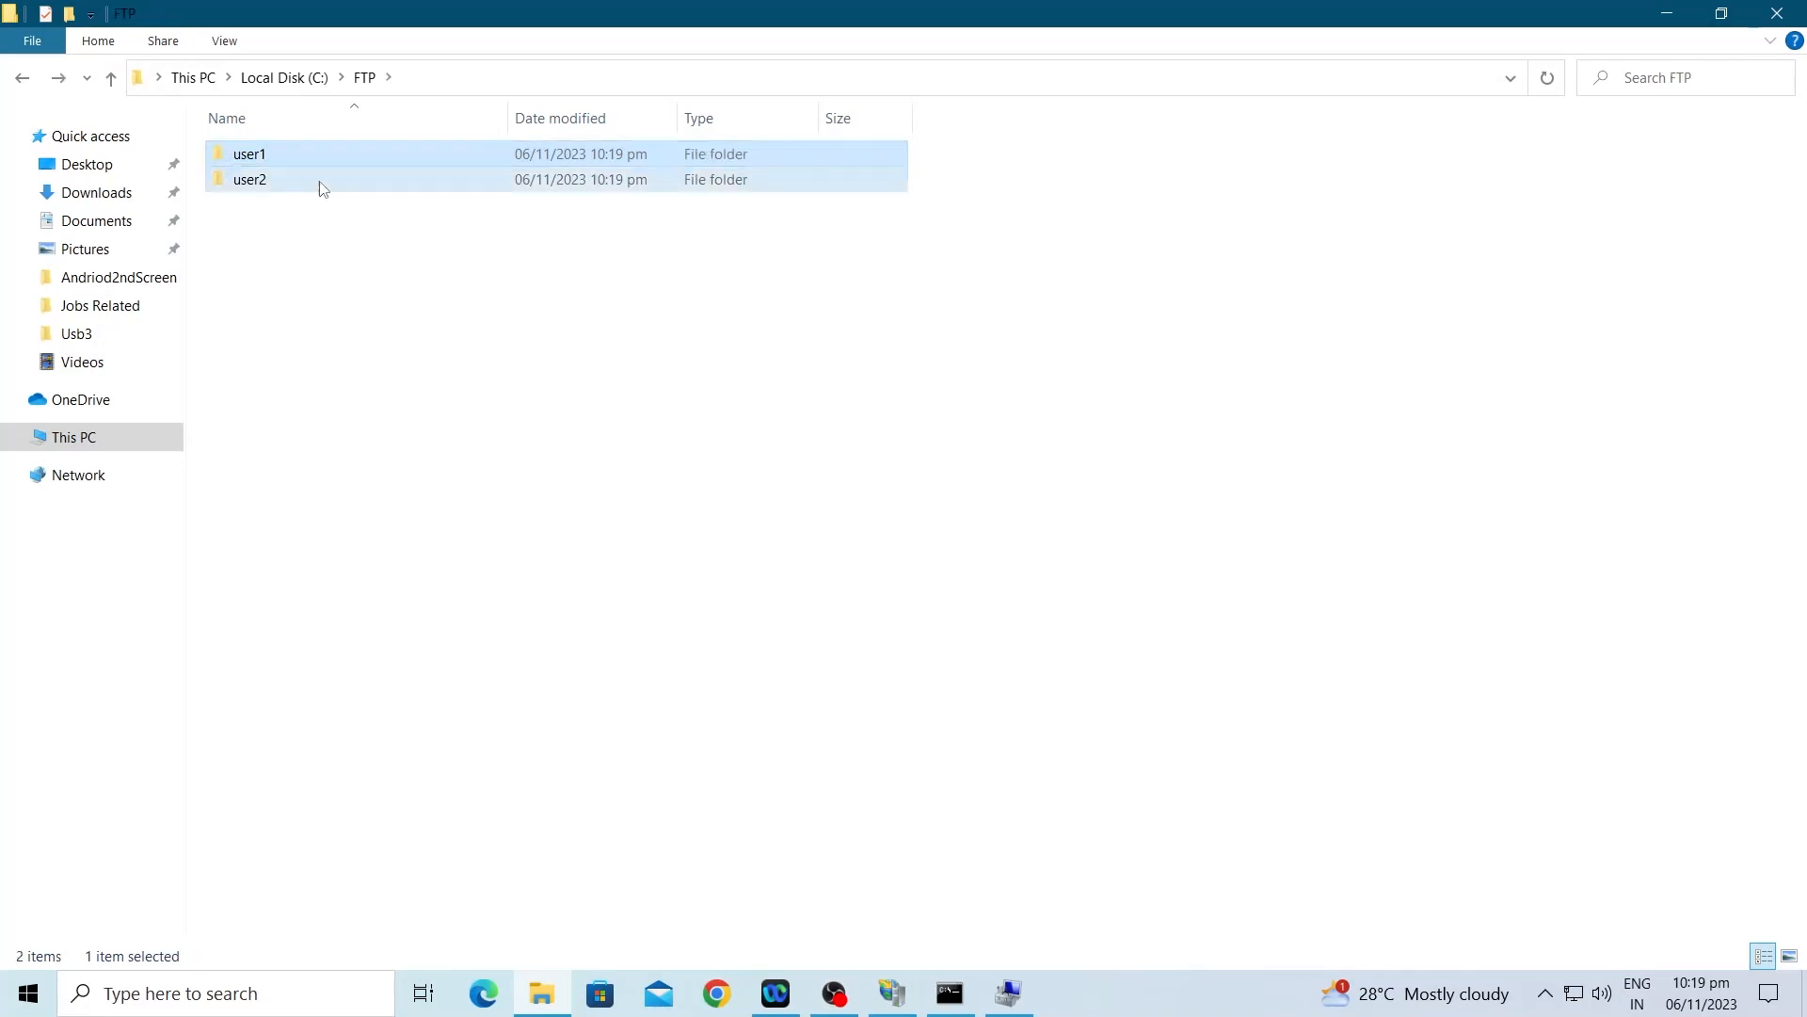
double_click(320, 183)
right_click(368, 378)
mouse_move(551, 675)
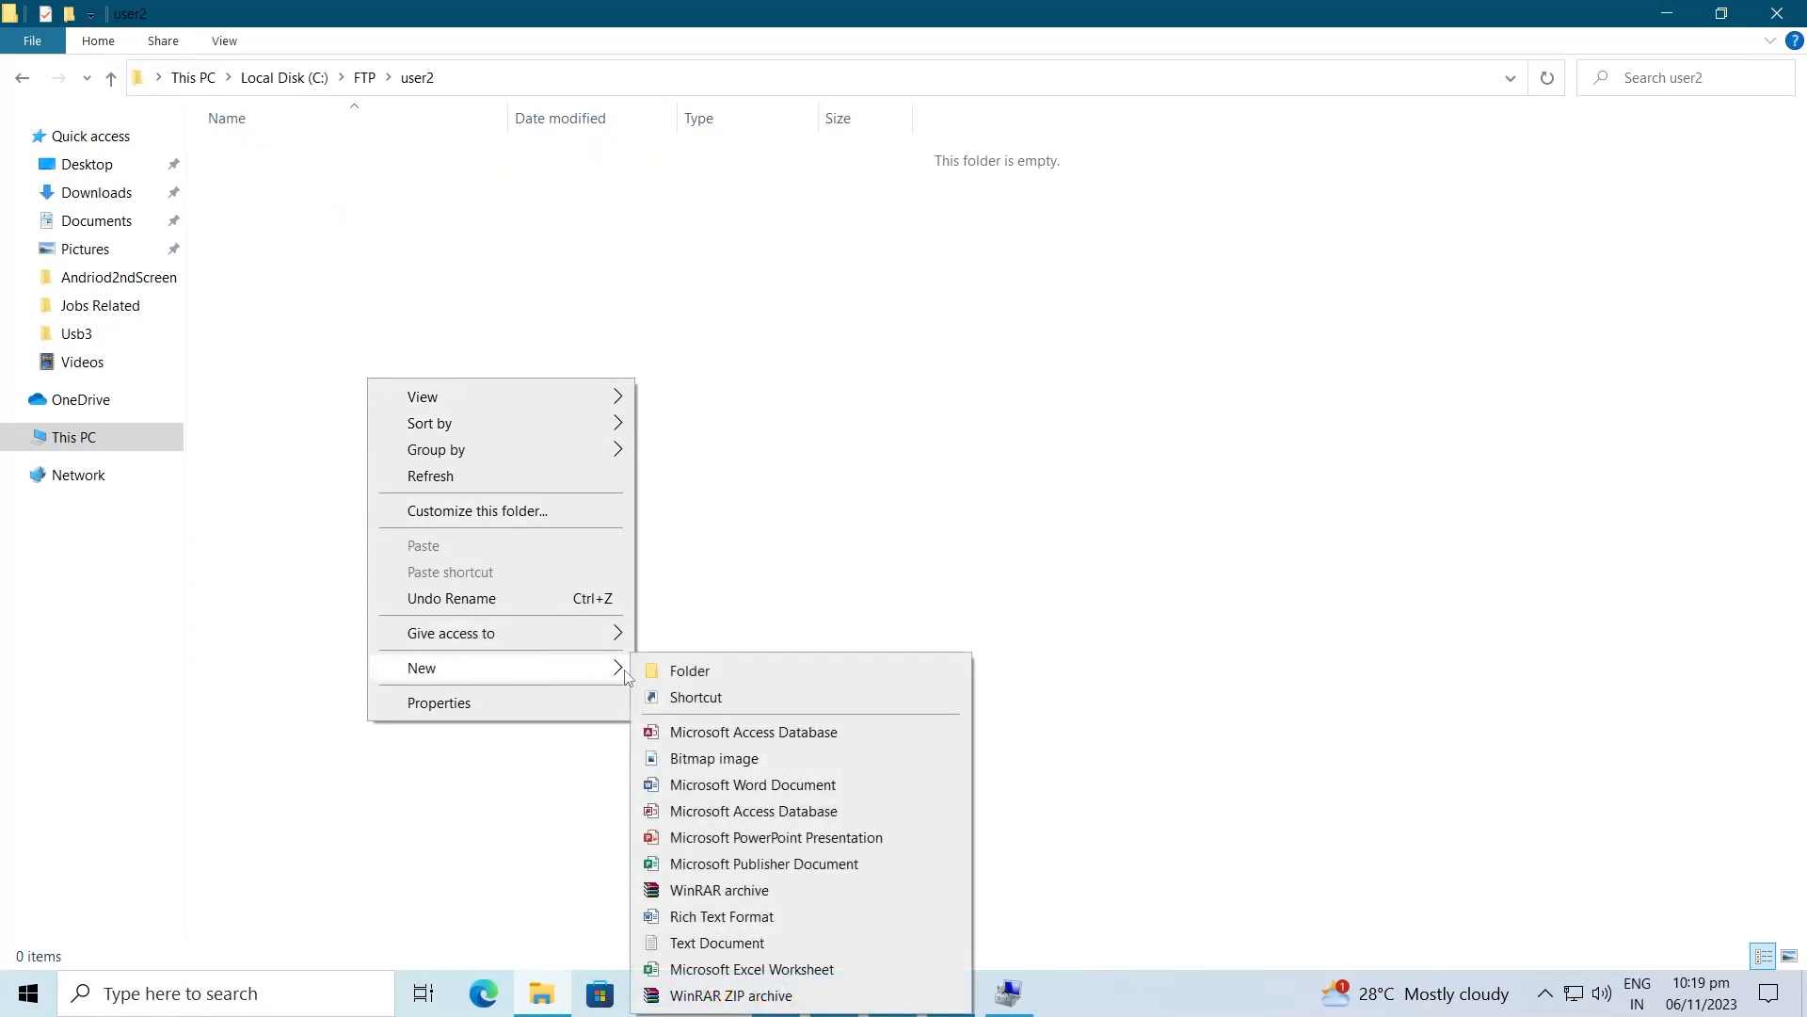
left_click(702, 942)
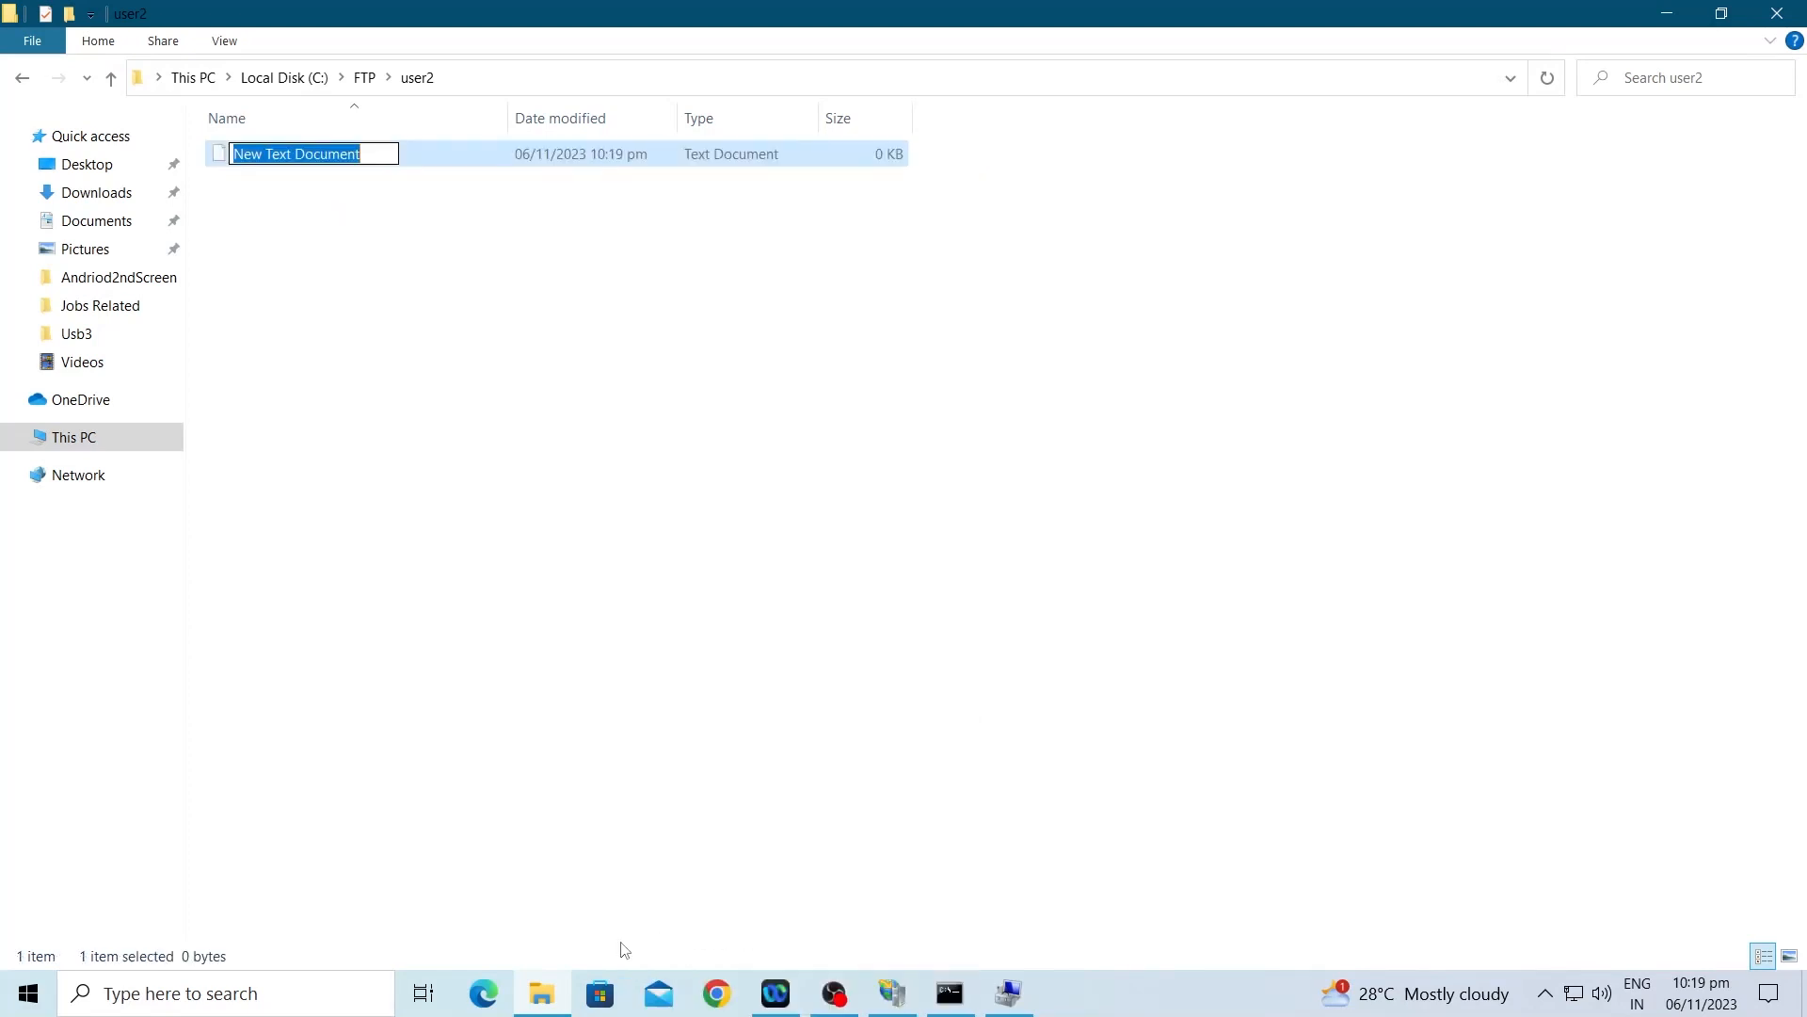
type("user2")
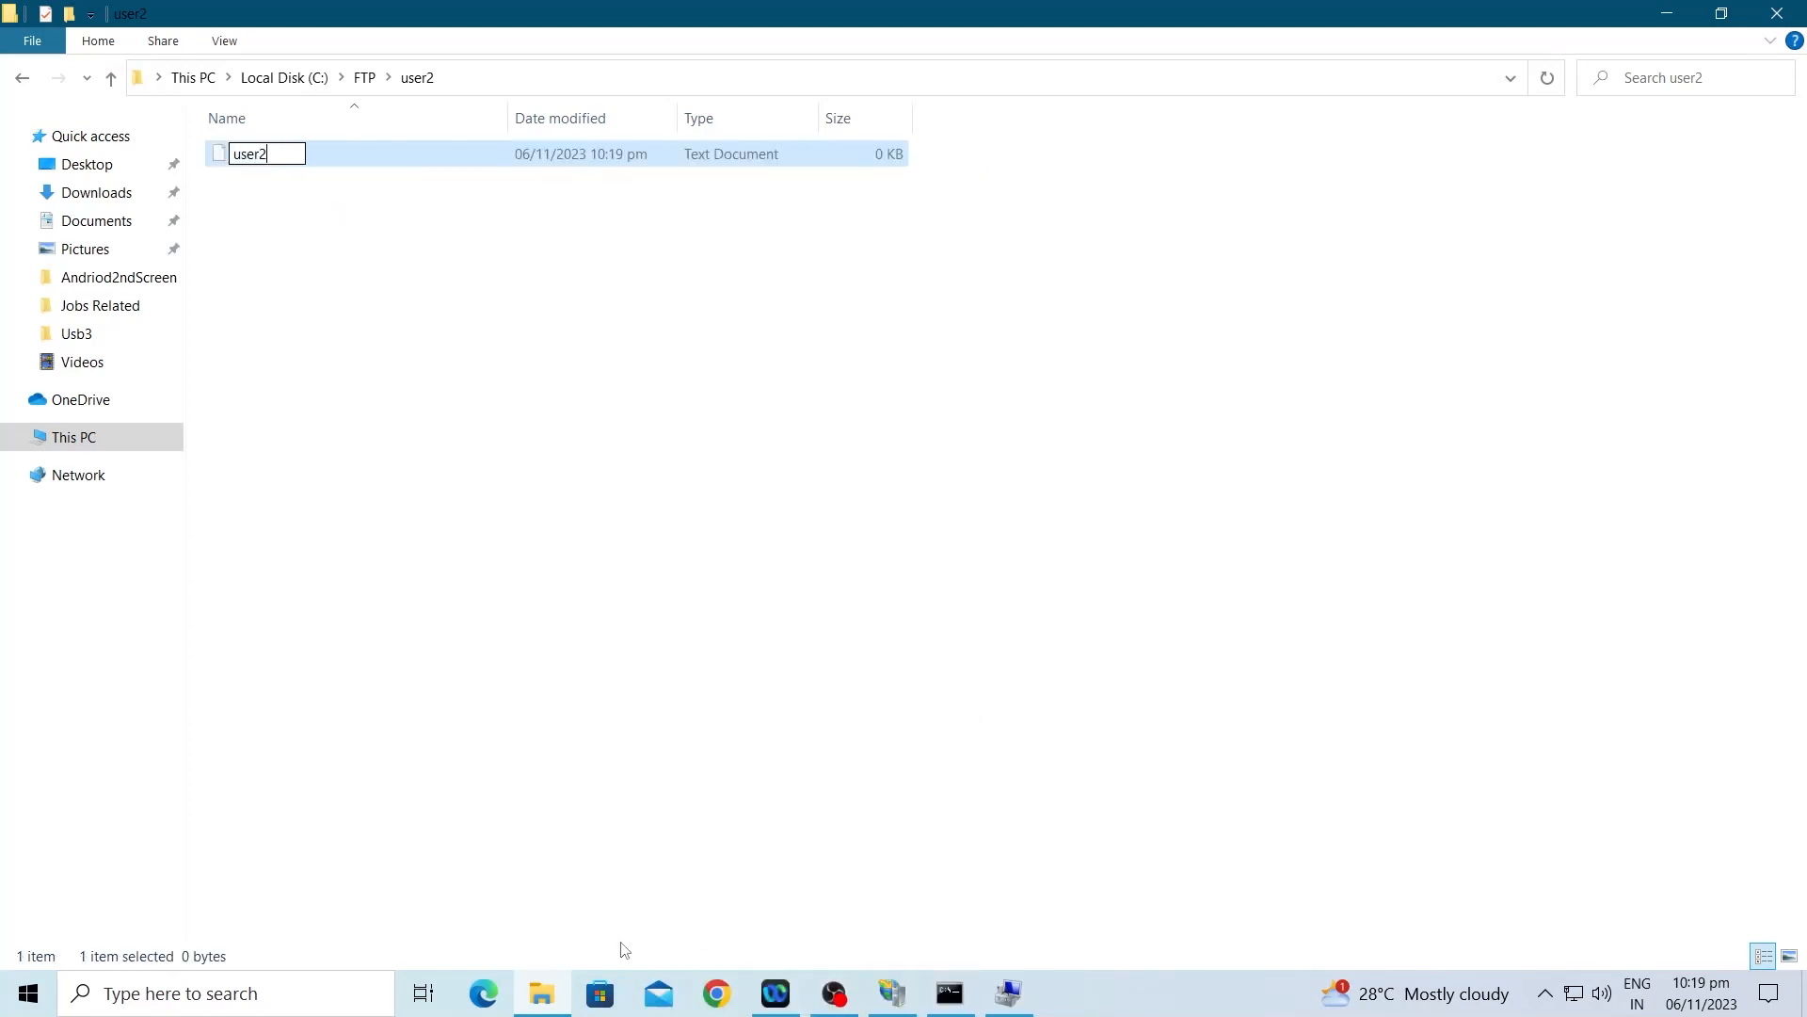
key("Return")
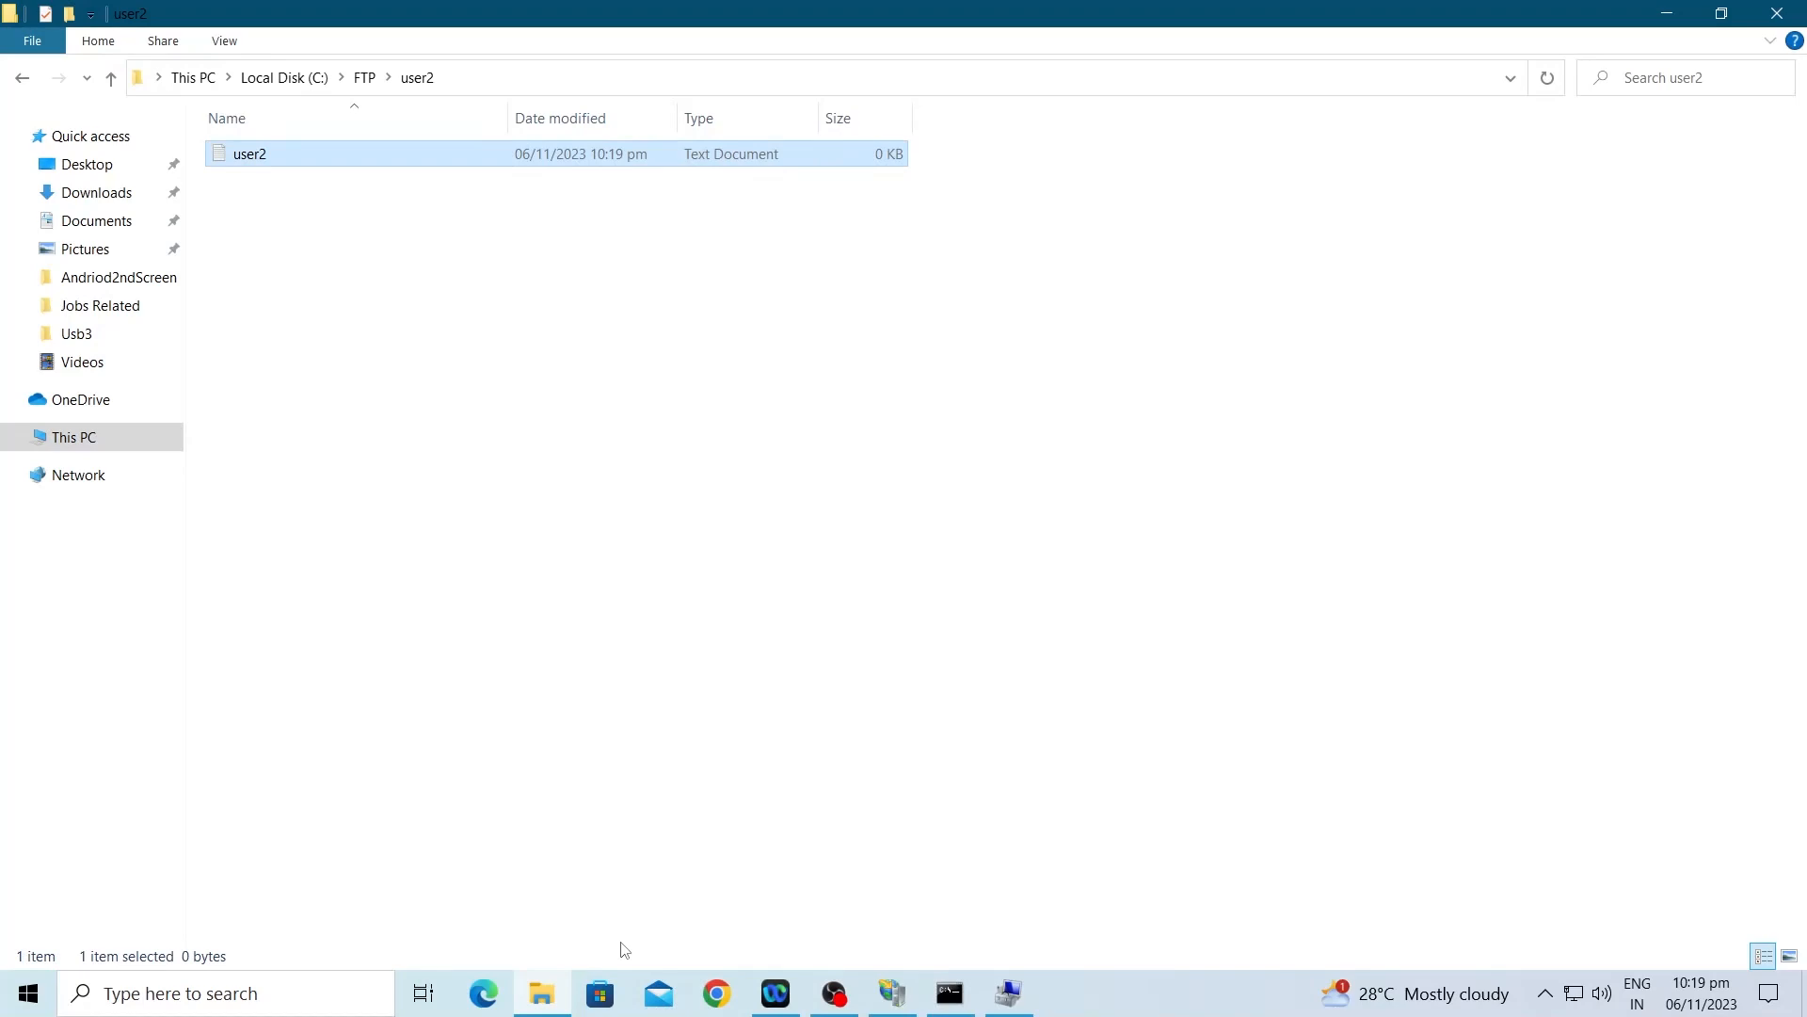
left_click(1778, 9)
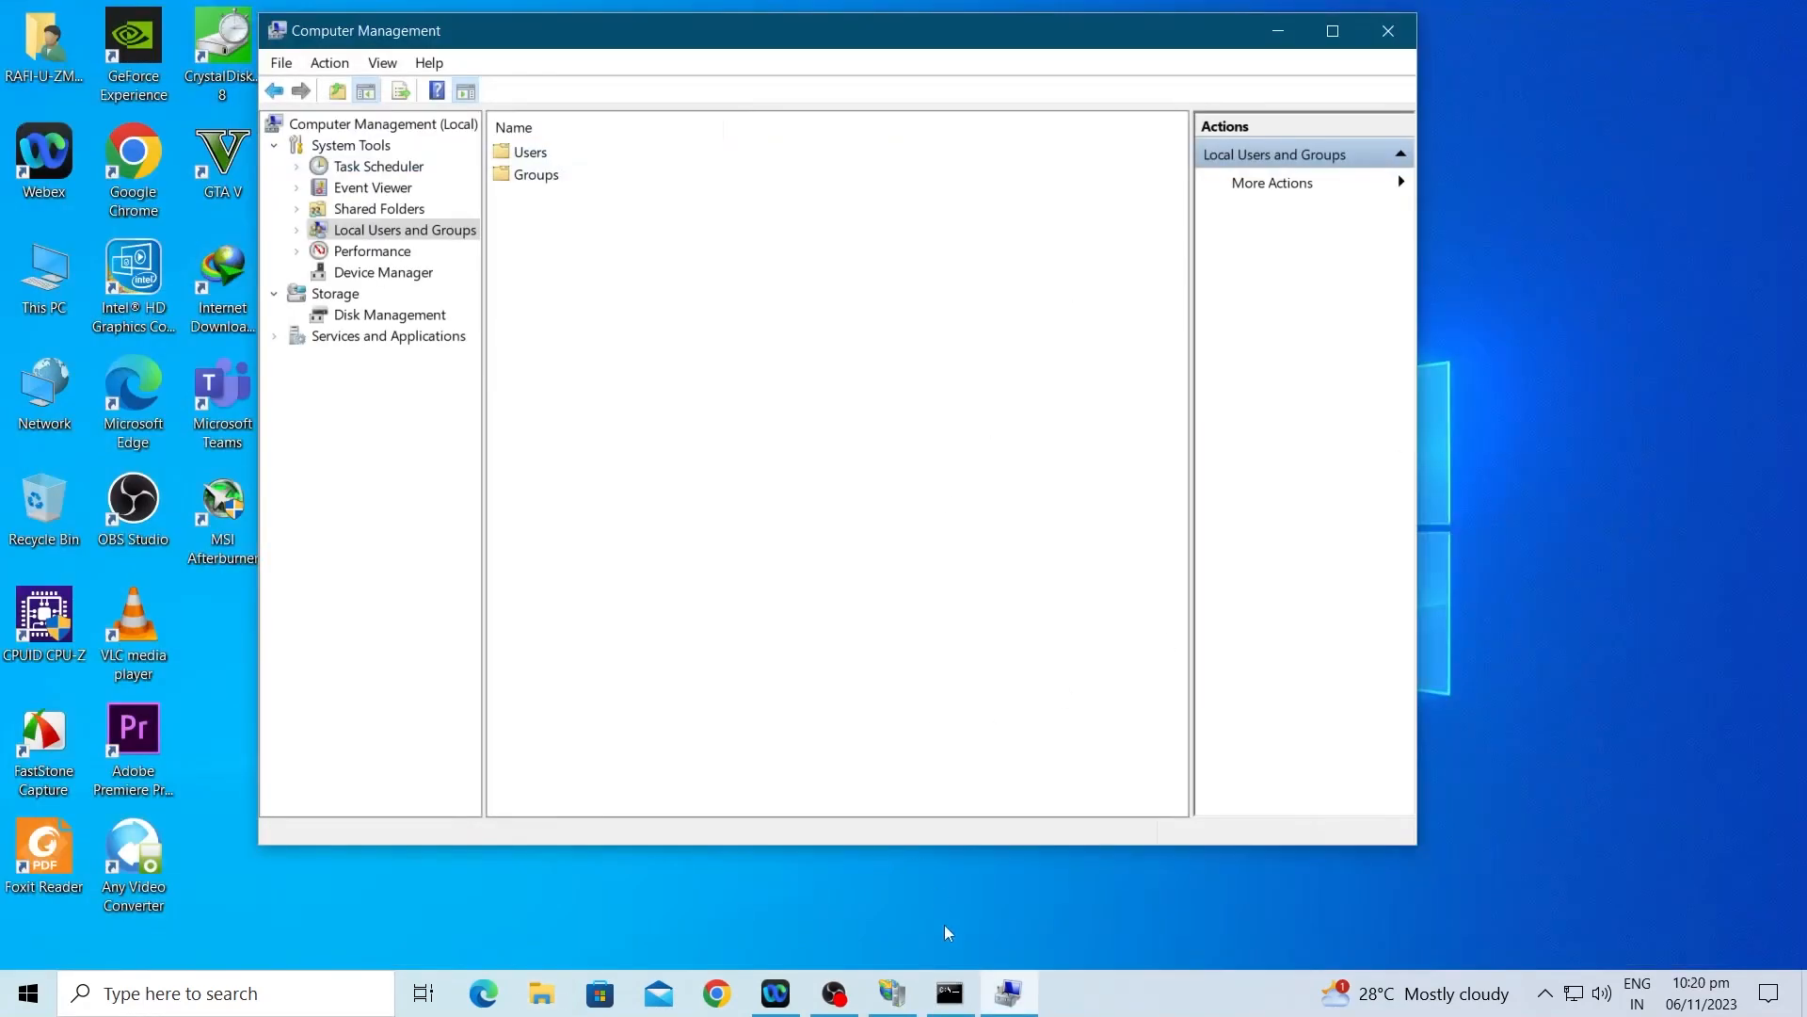
Step: Confirm user1 and user2 in Local Users and Groups > Users, close Computer Management, and return to IIS Manager
left_click(524, 155)
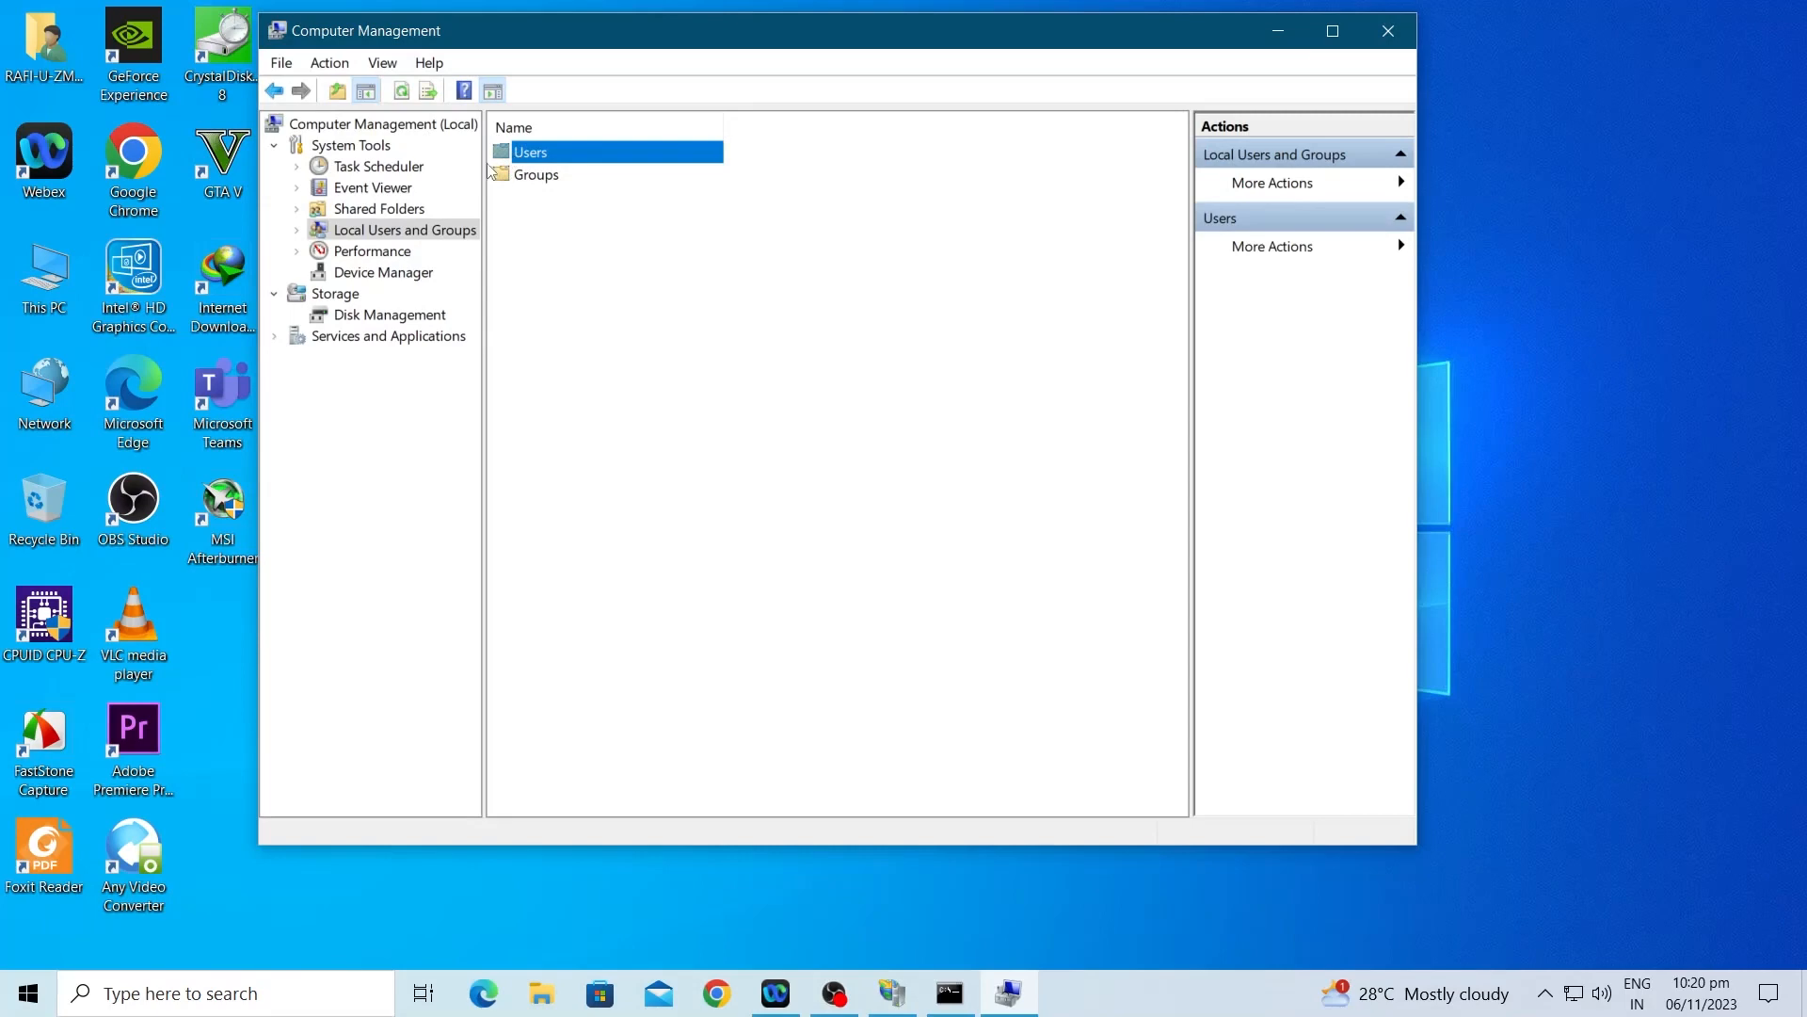
double_click(541, 174)
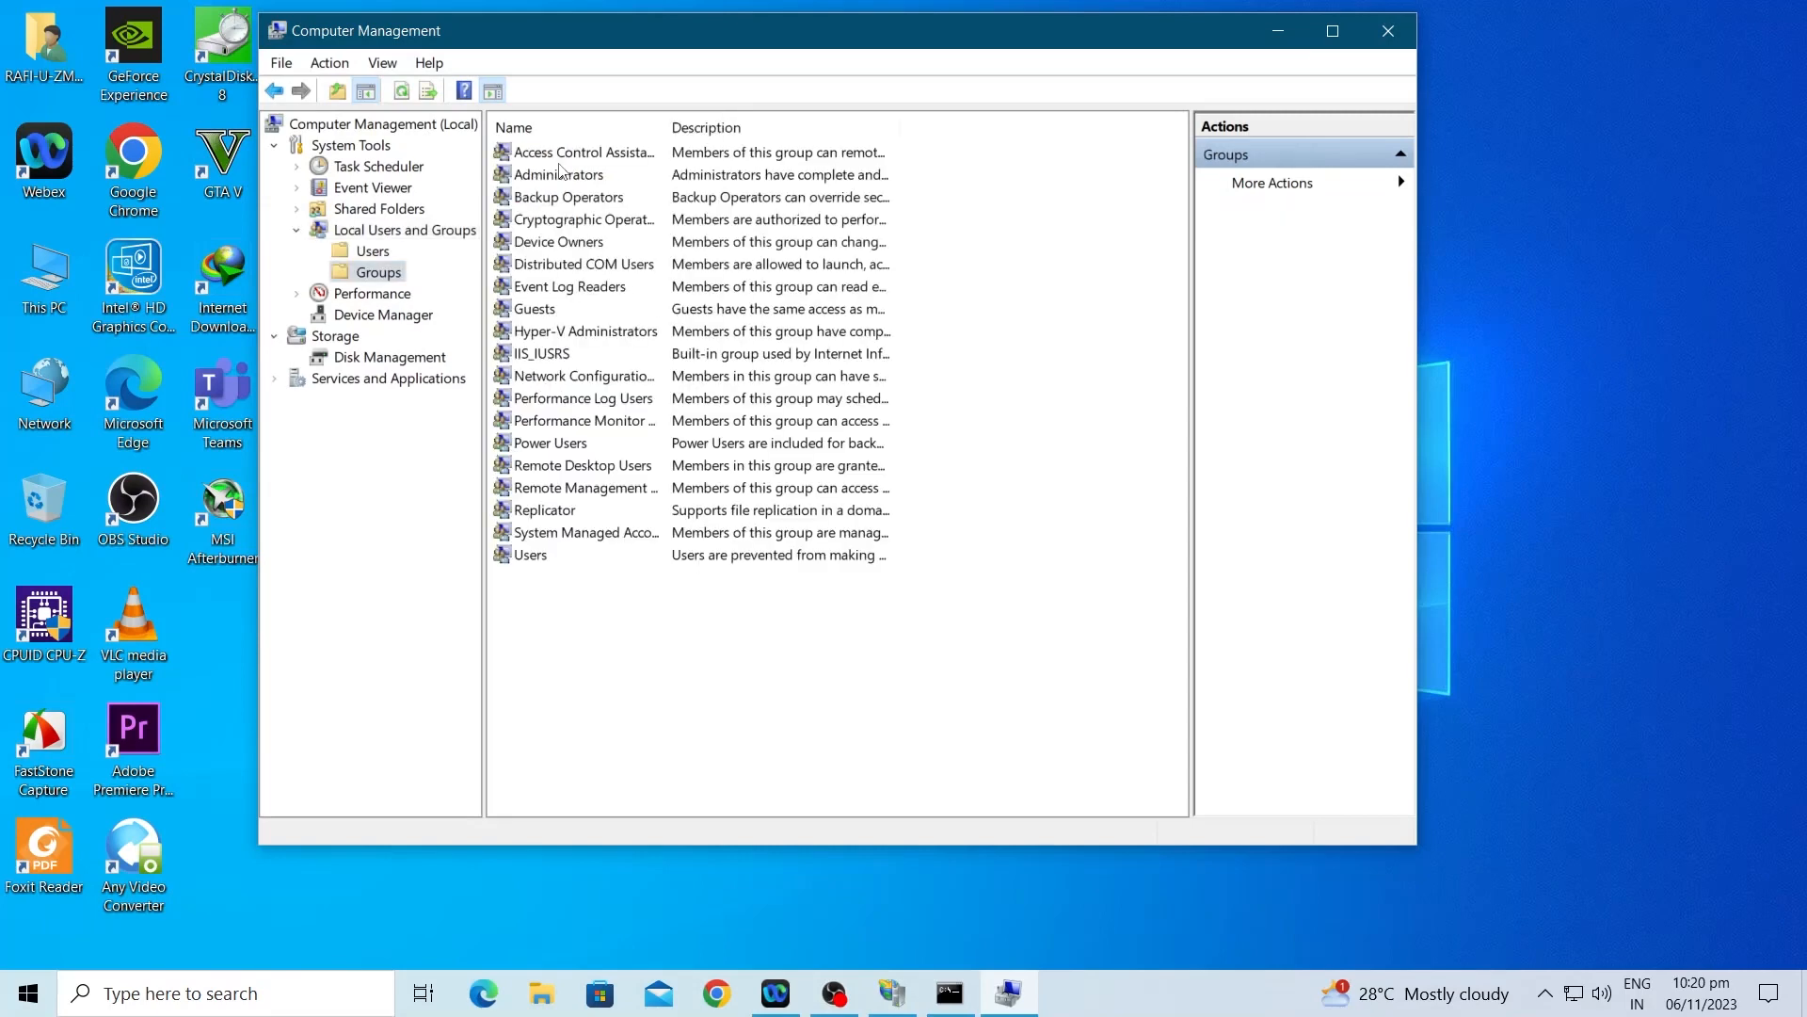
left_click(370, 252)
left_click(535, 266)
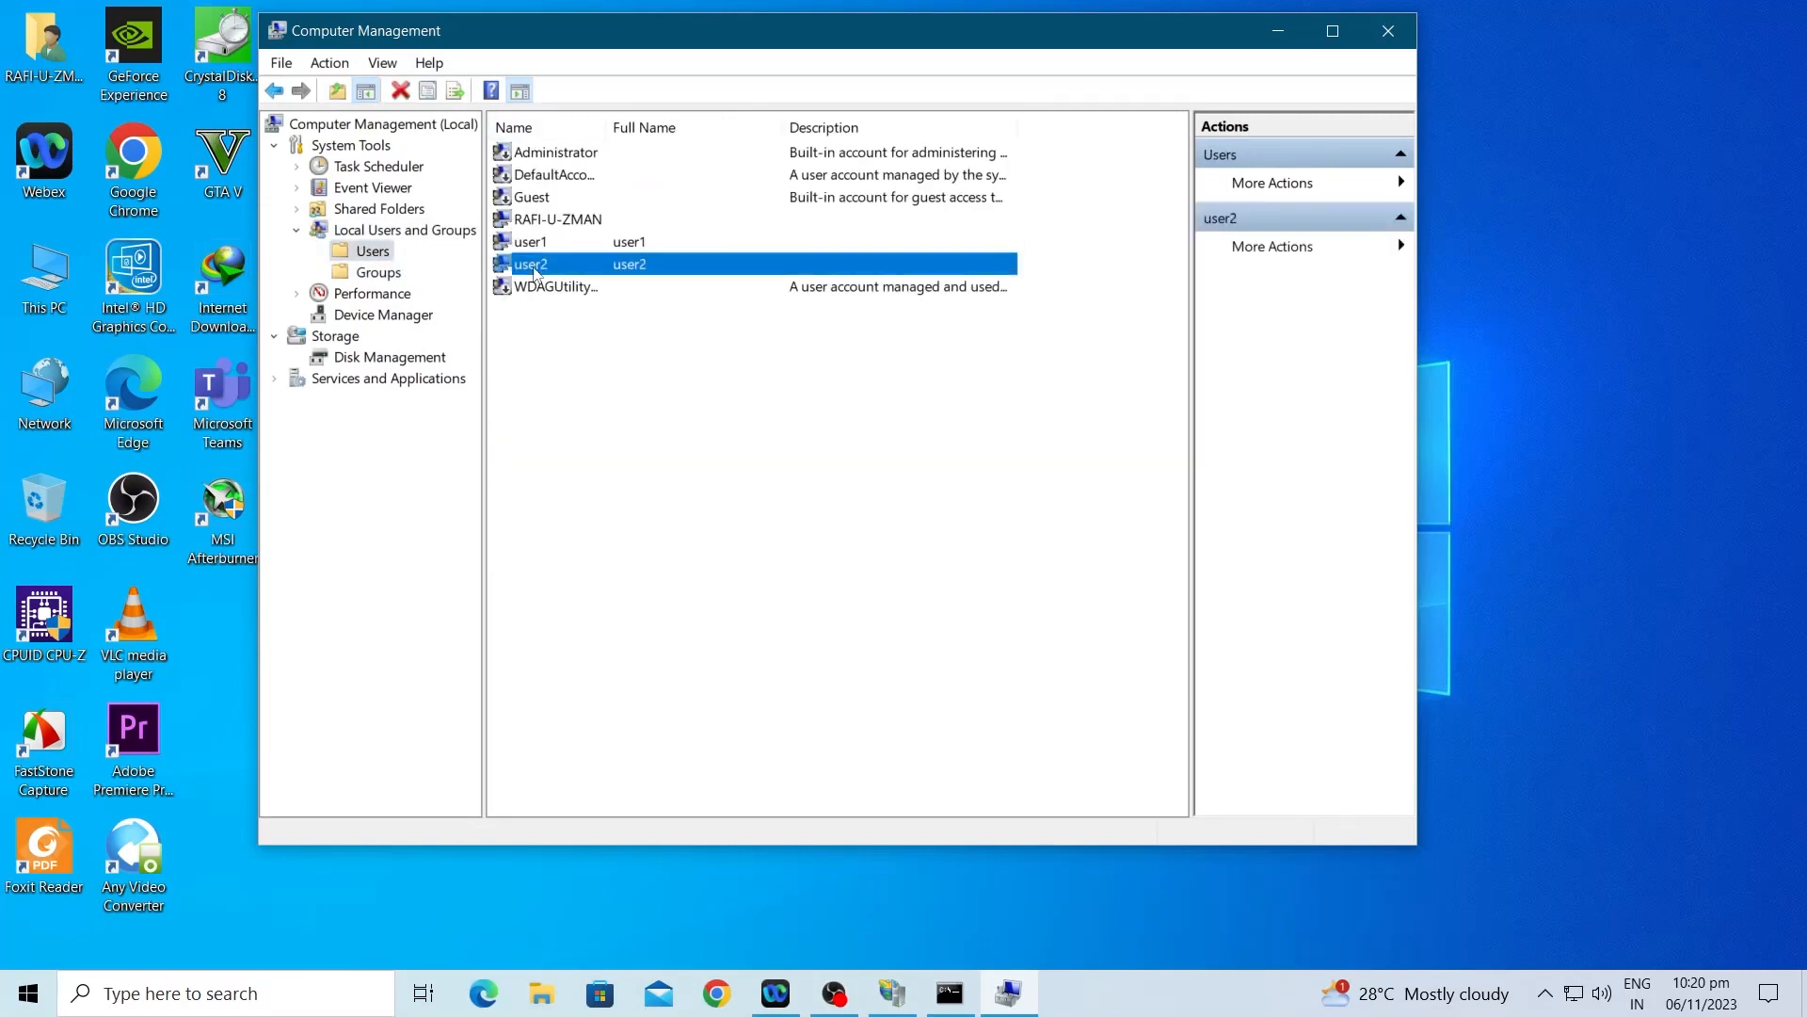
left_click(1399, 33)
left_click(892, 991)
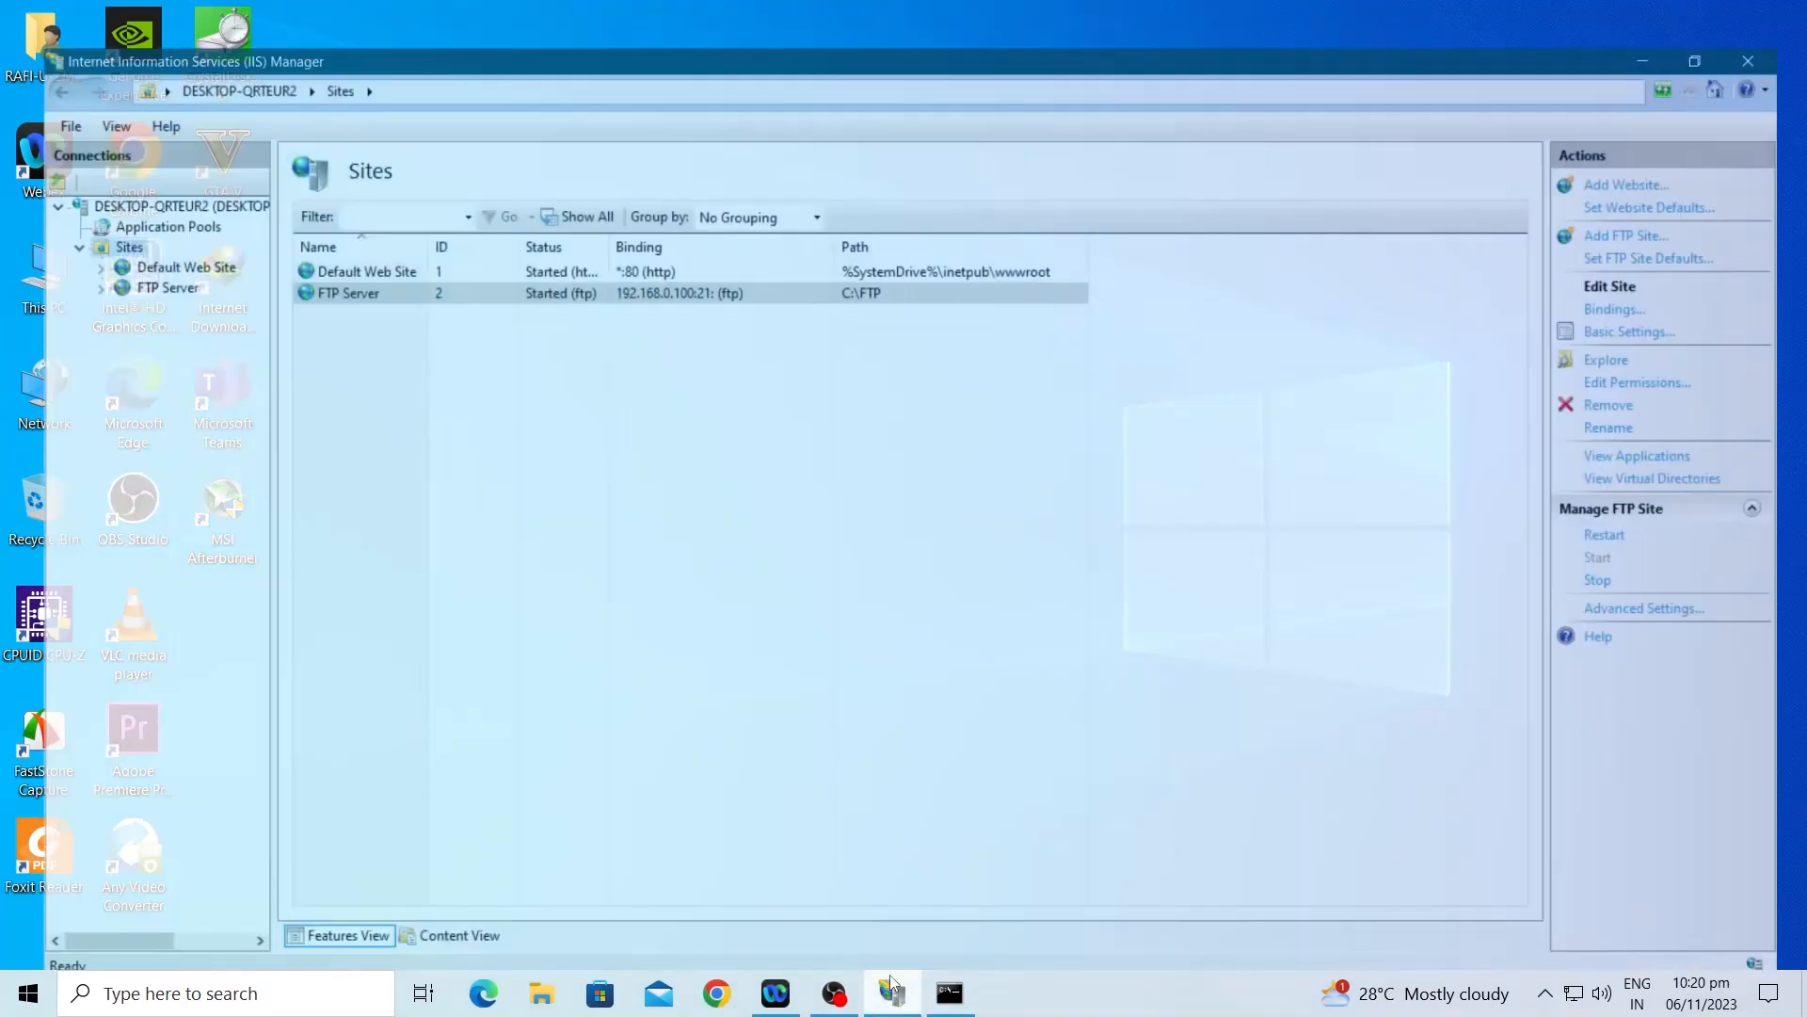
Step: Remove the Allow All Users rule from the user1 folder's FTP Authorization Rules
left_click(59, 250)
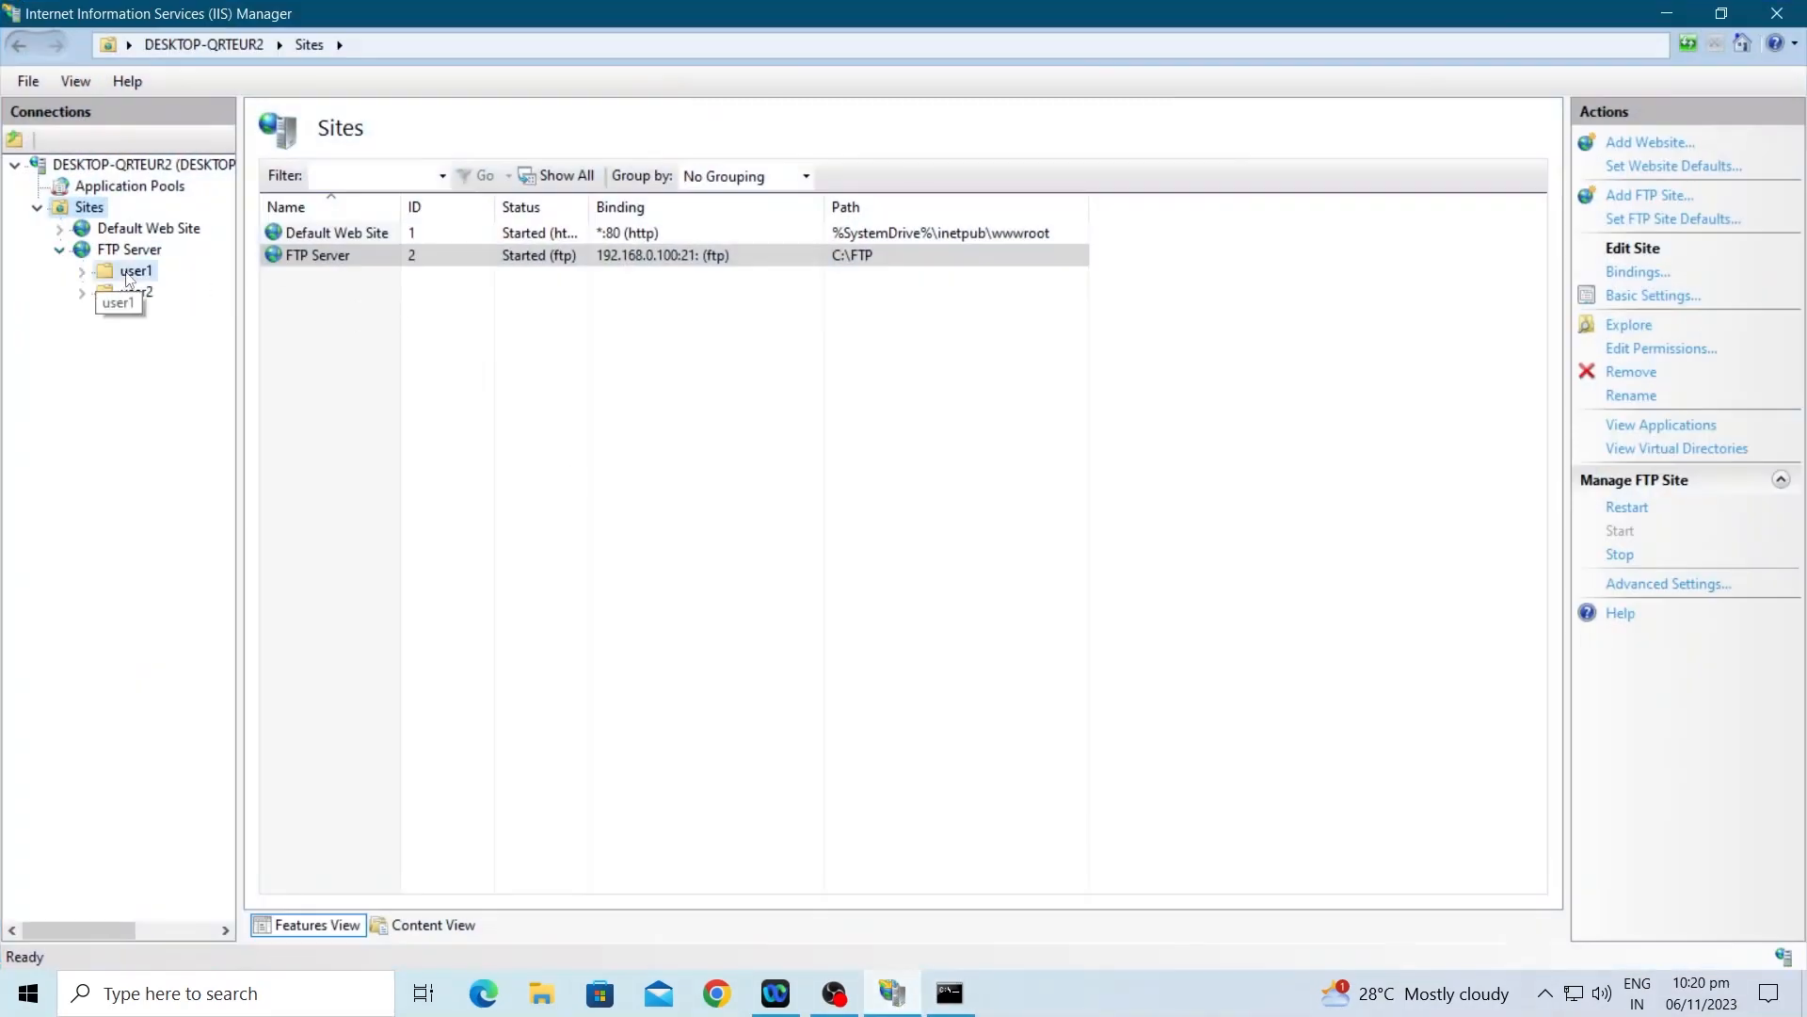
right_click(127, 275)
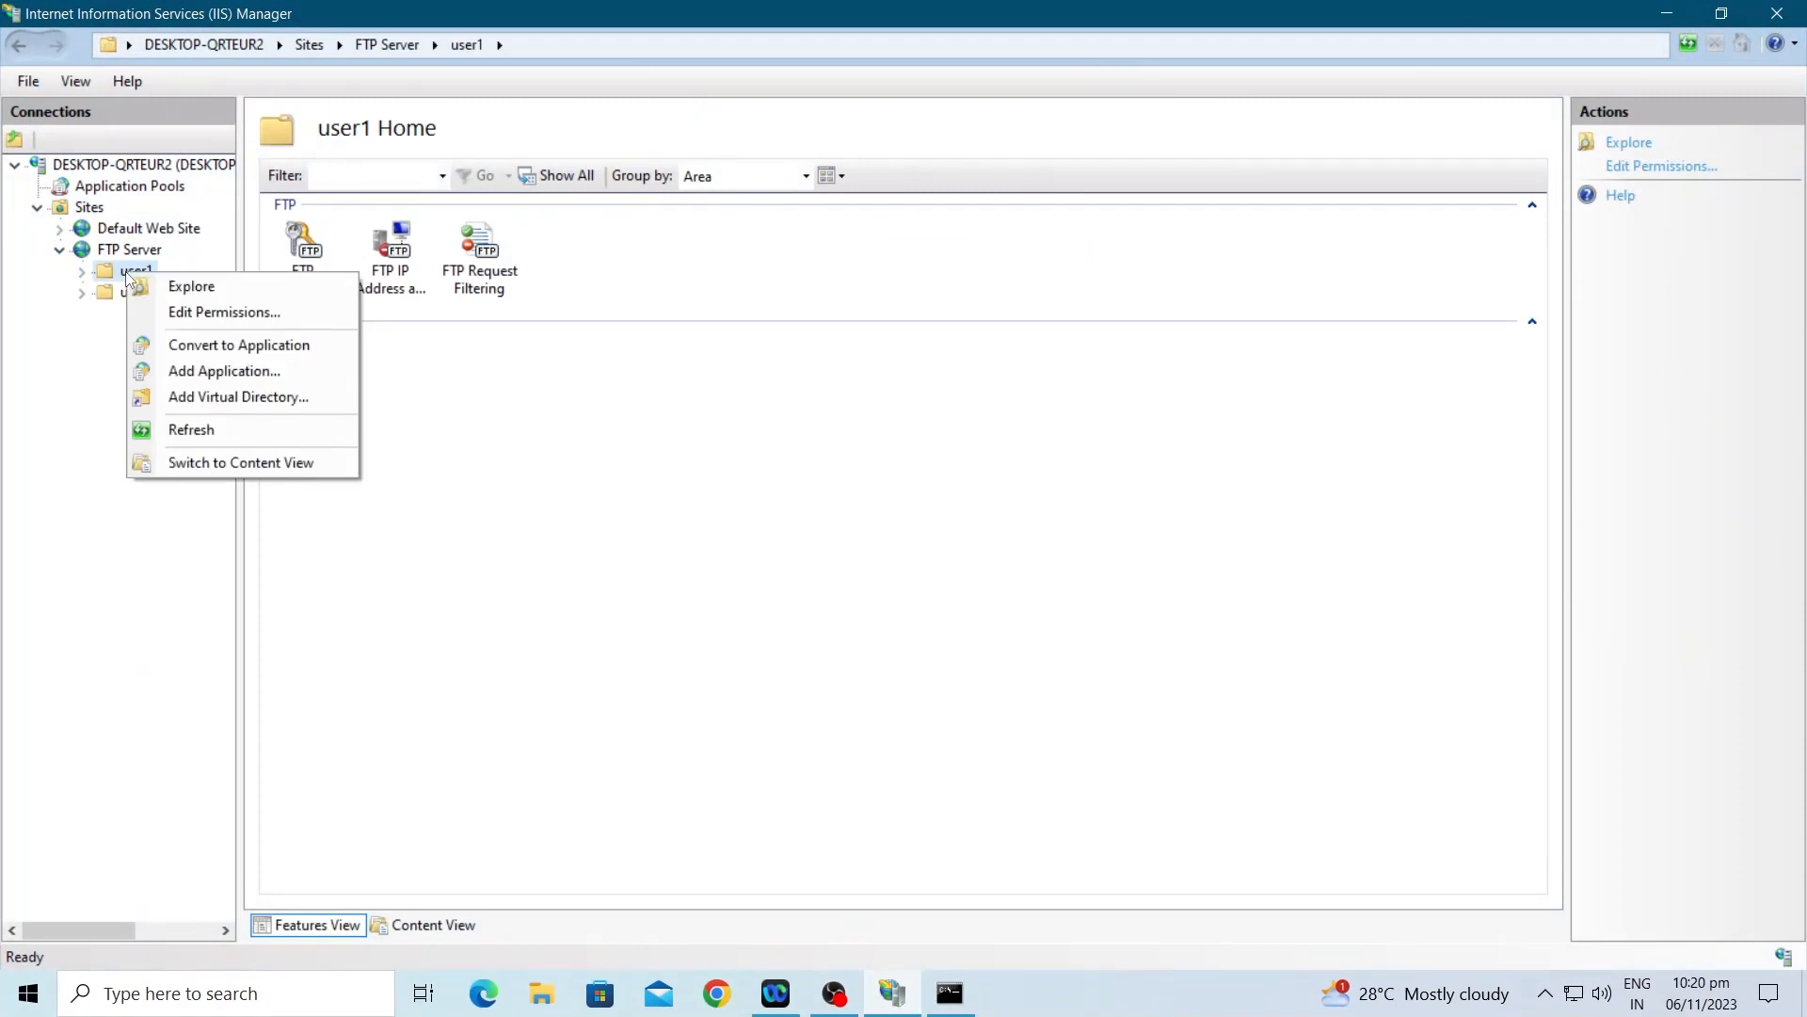
left_click(445, 346)
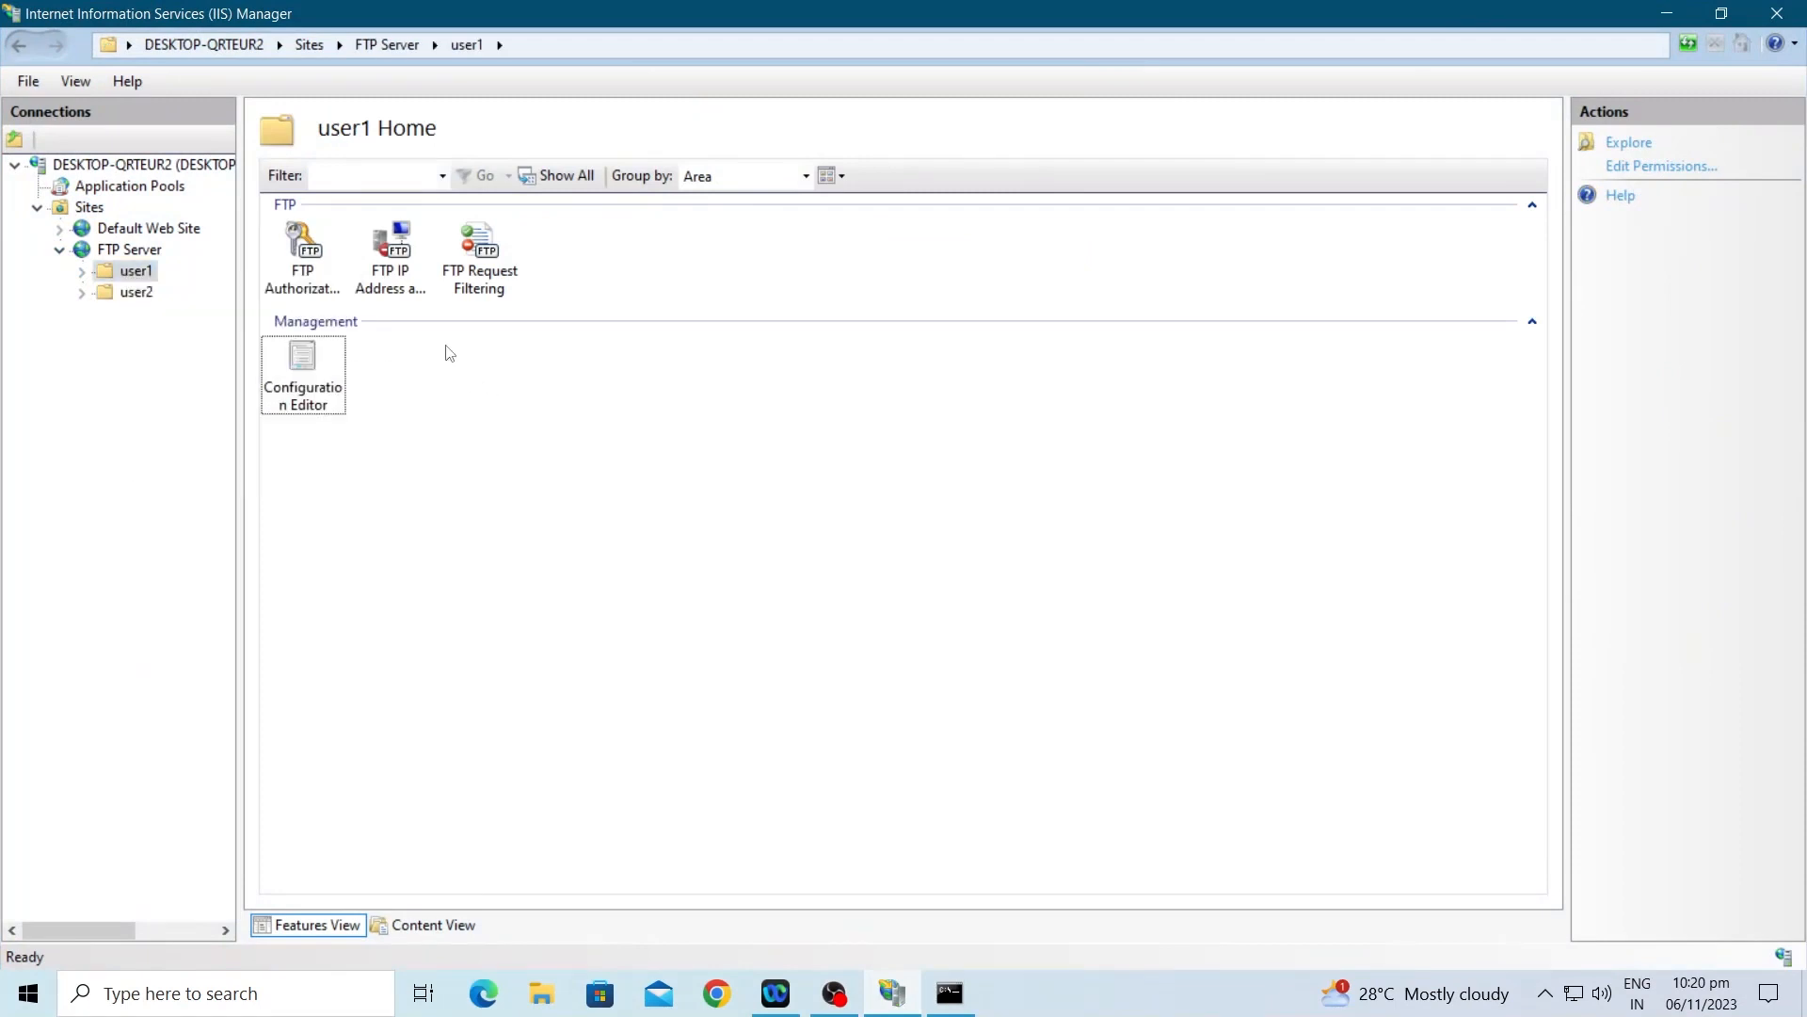
double_click(309, 268)
left_click(344, 199)
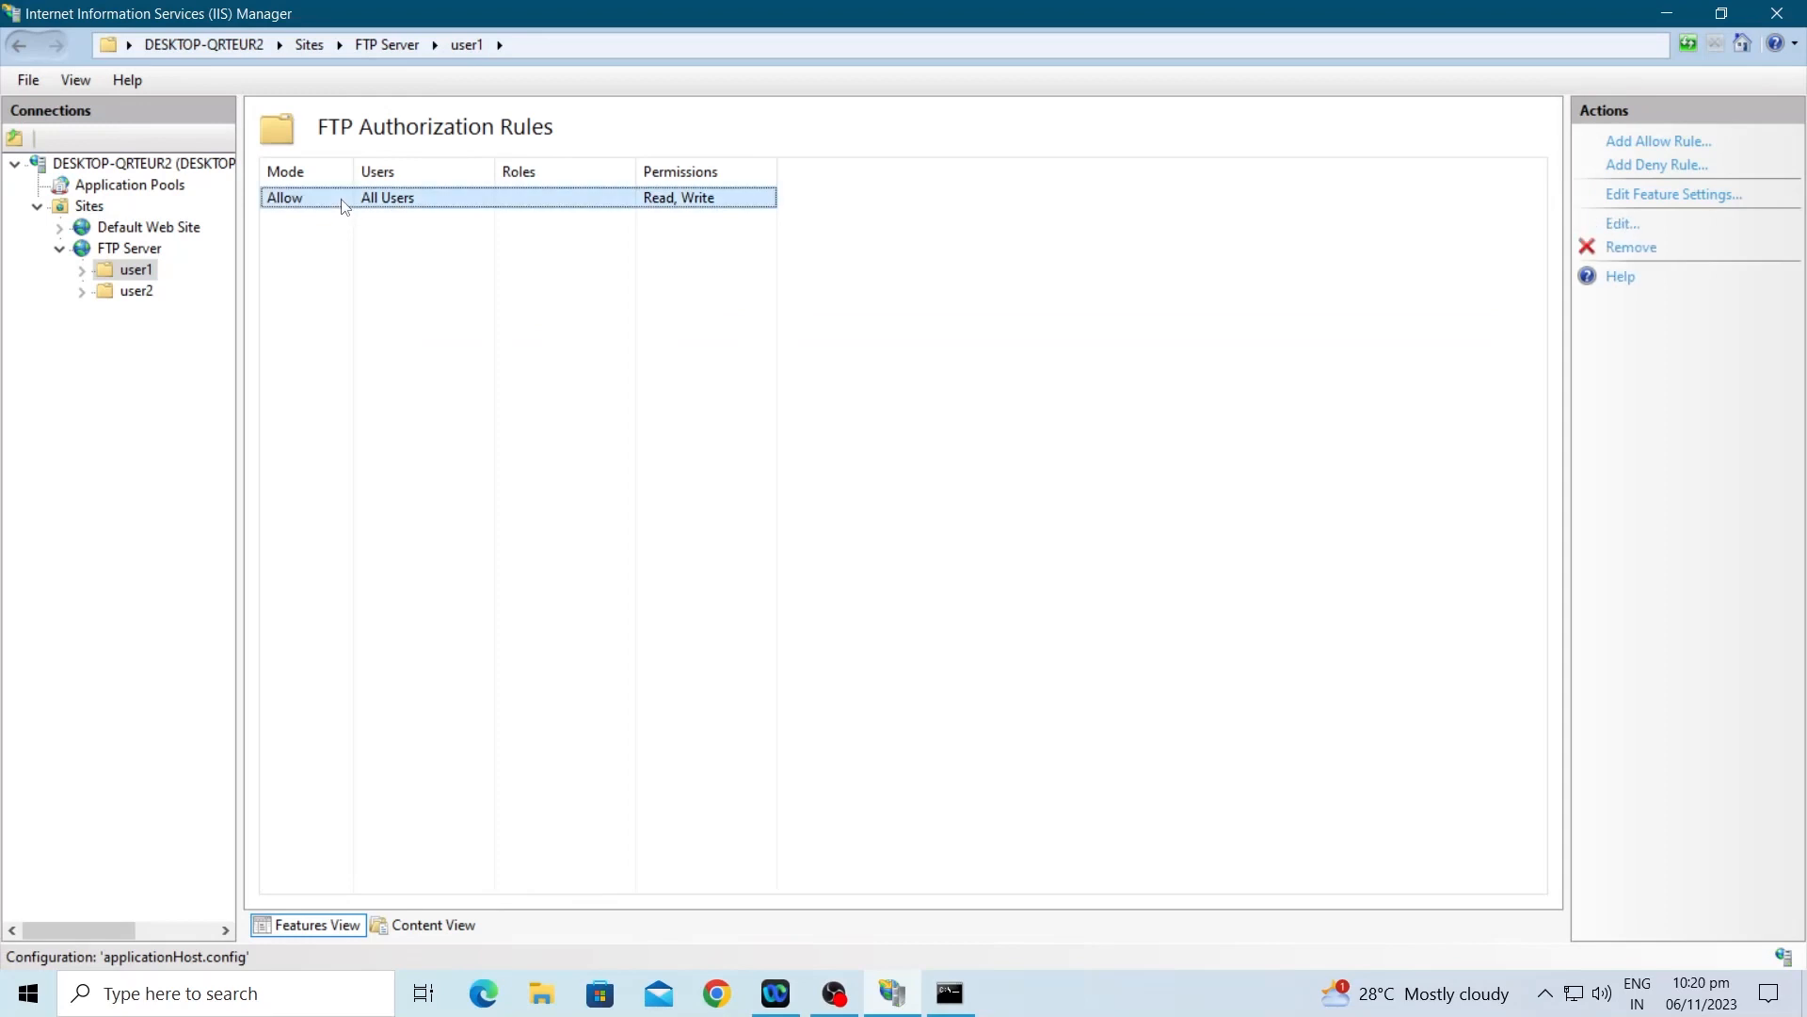
left_click(1636, 248)
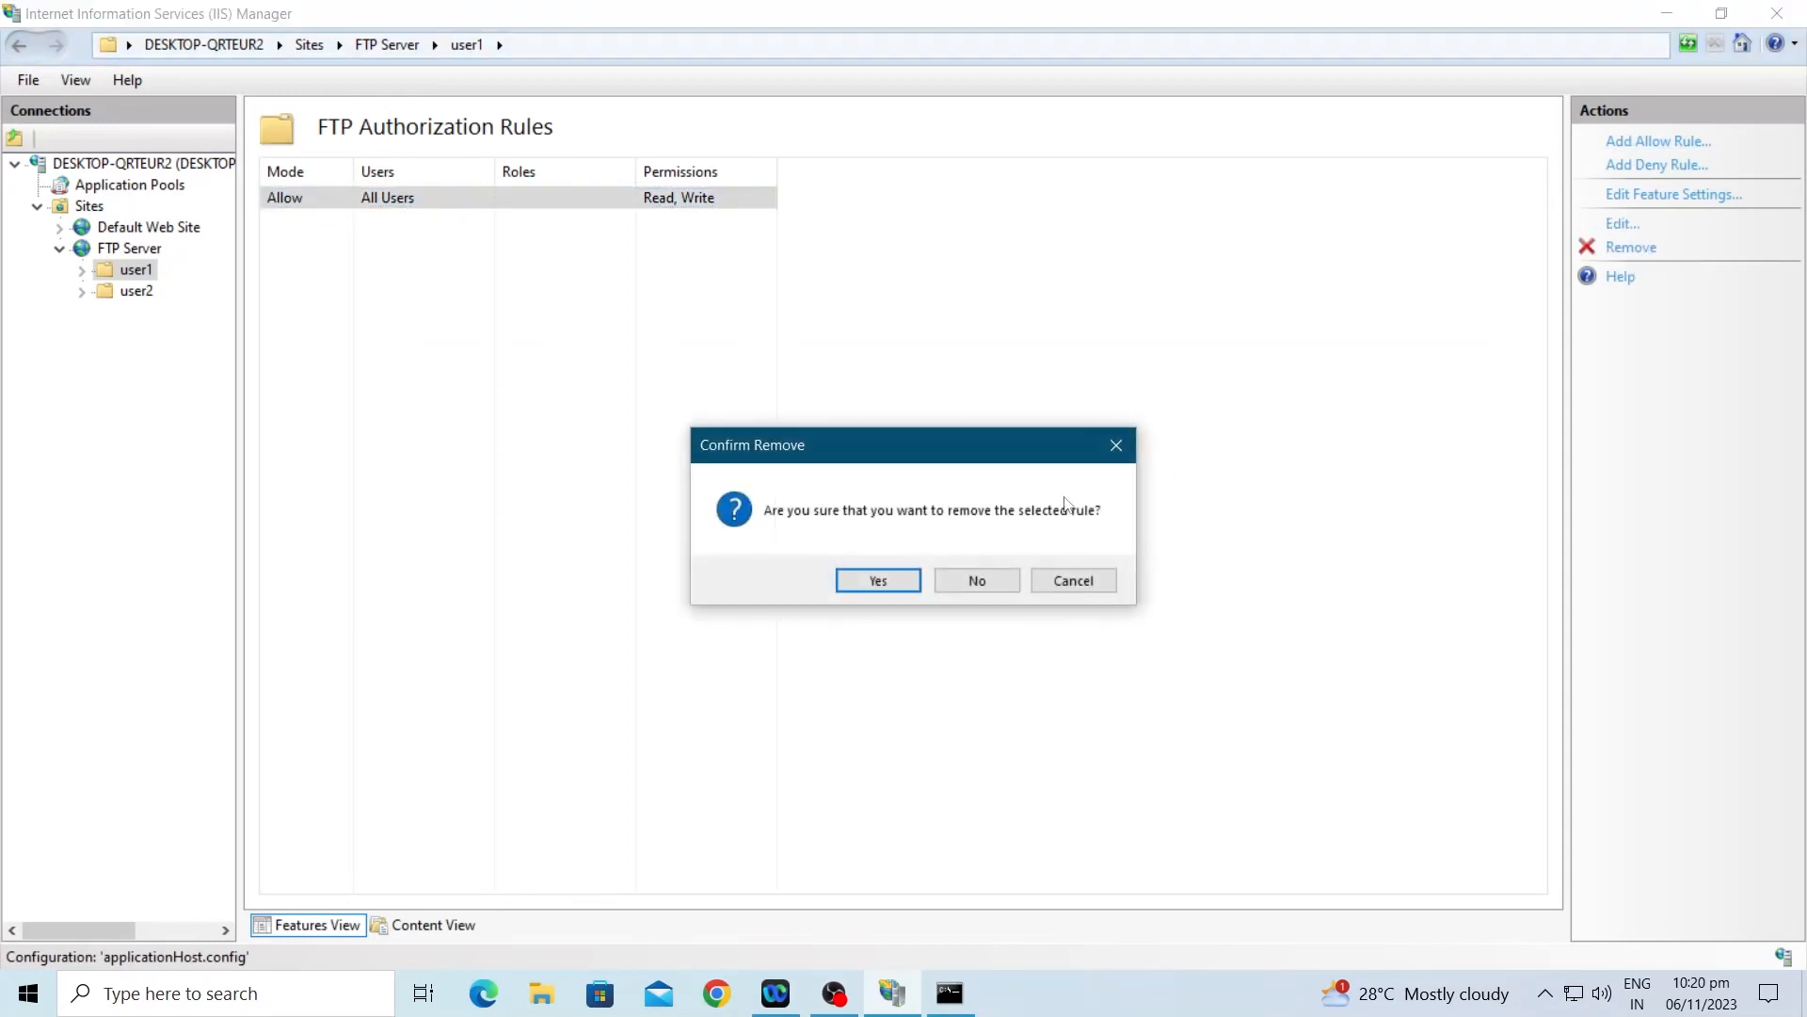
left_click(911, 580)
Step: Add an Allow rule for specified user user1 with Read and Write permissions
right_click(403, 226)
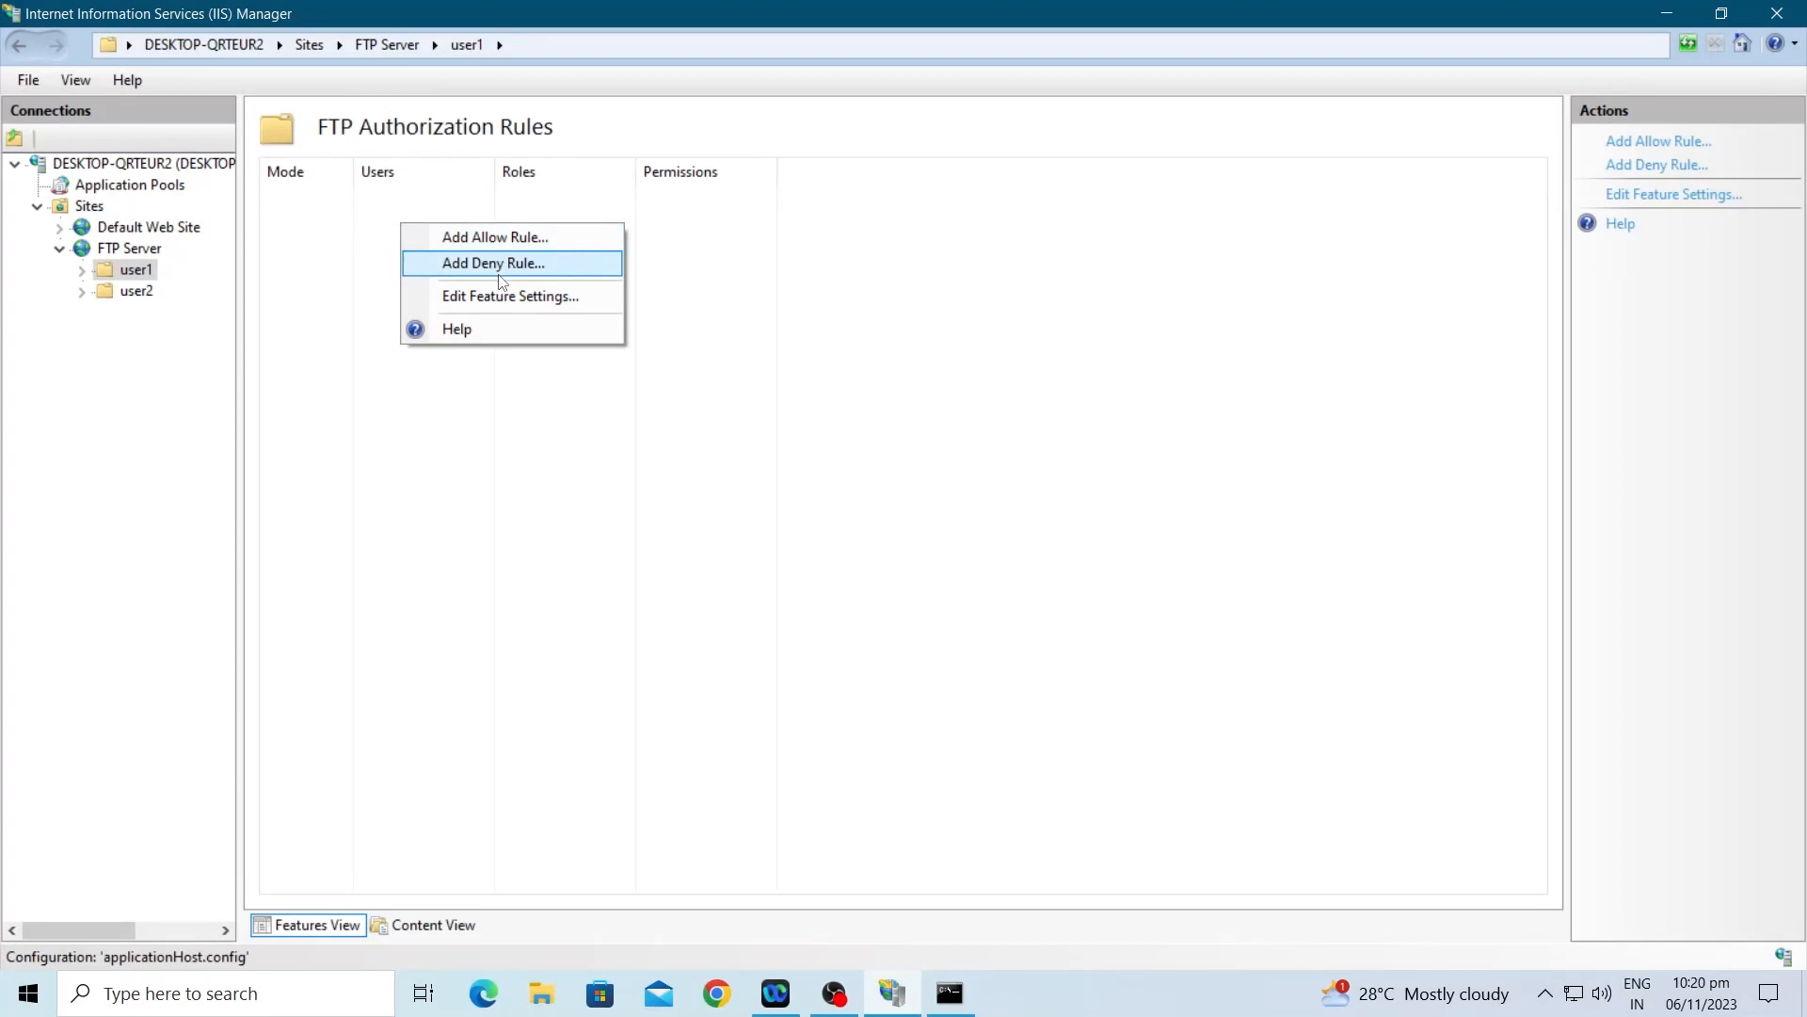
left_click(500, 246)
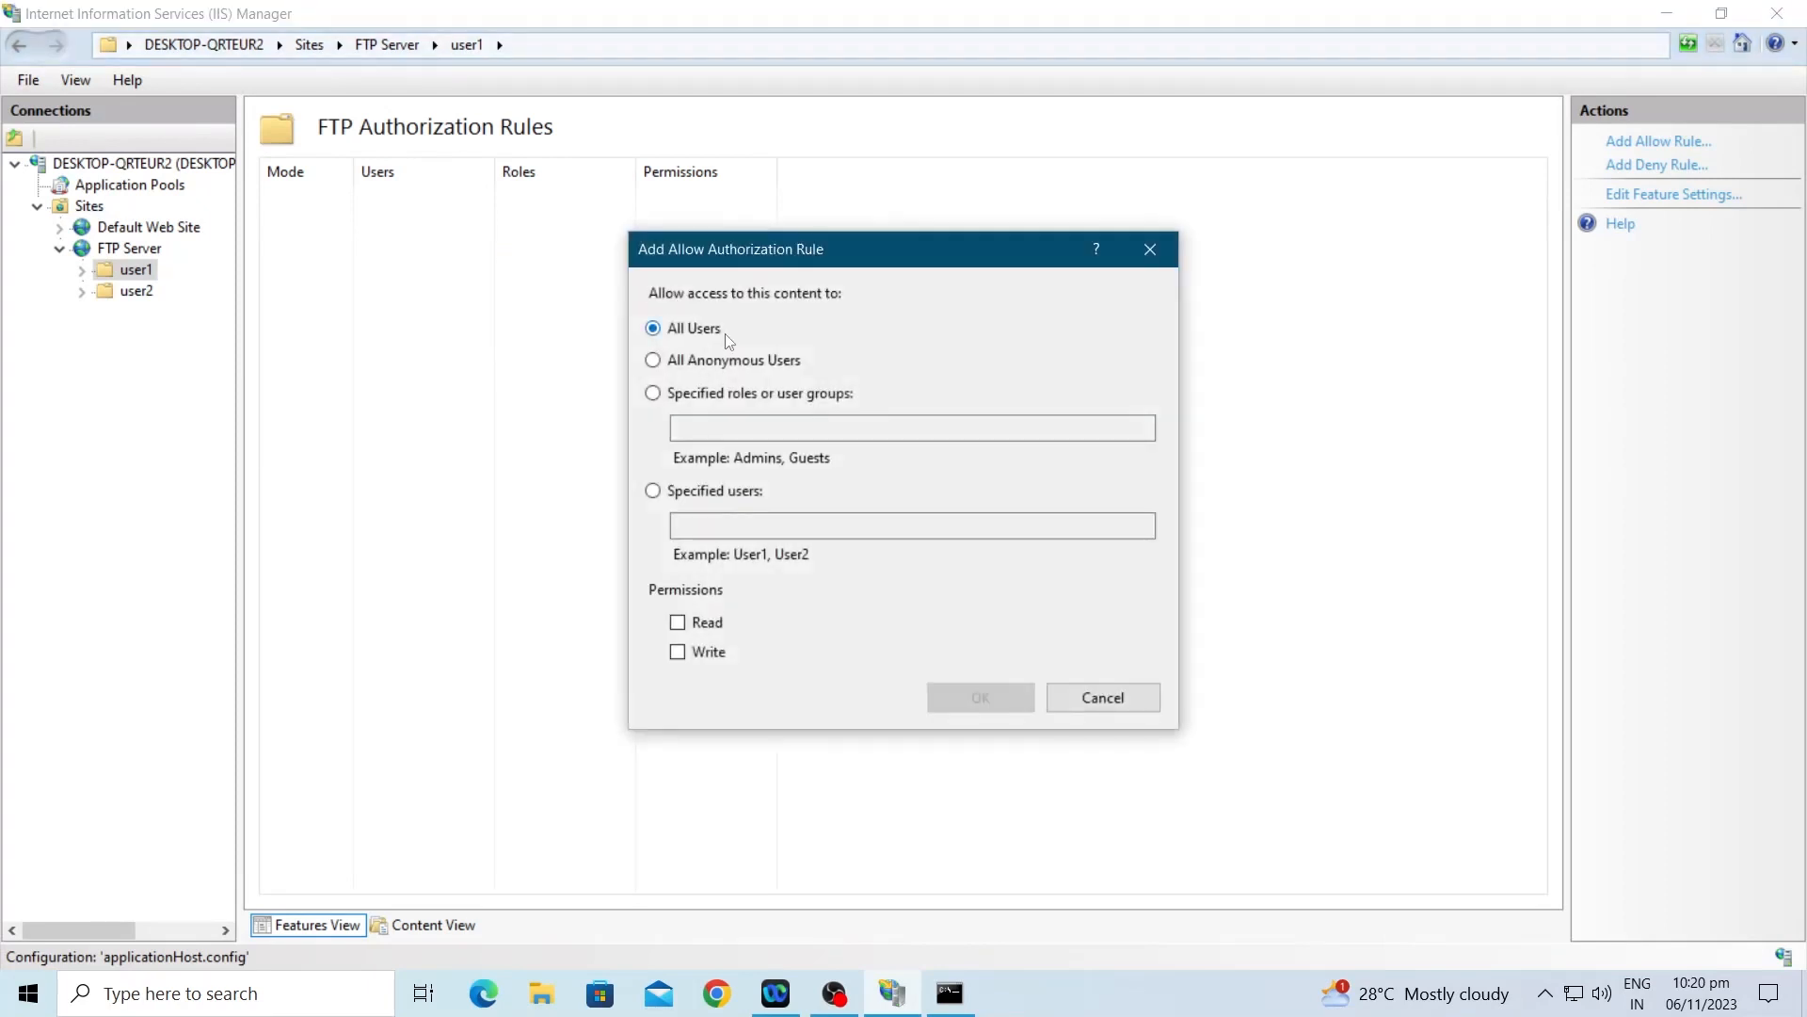
left_click(737, 492)
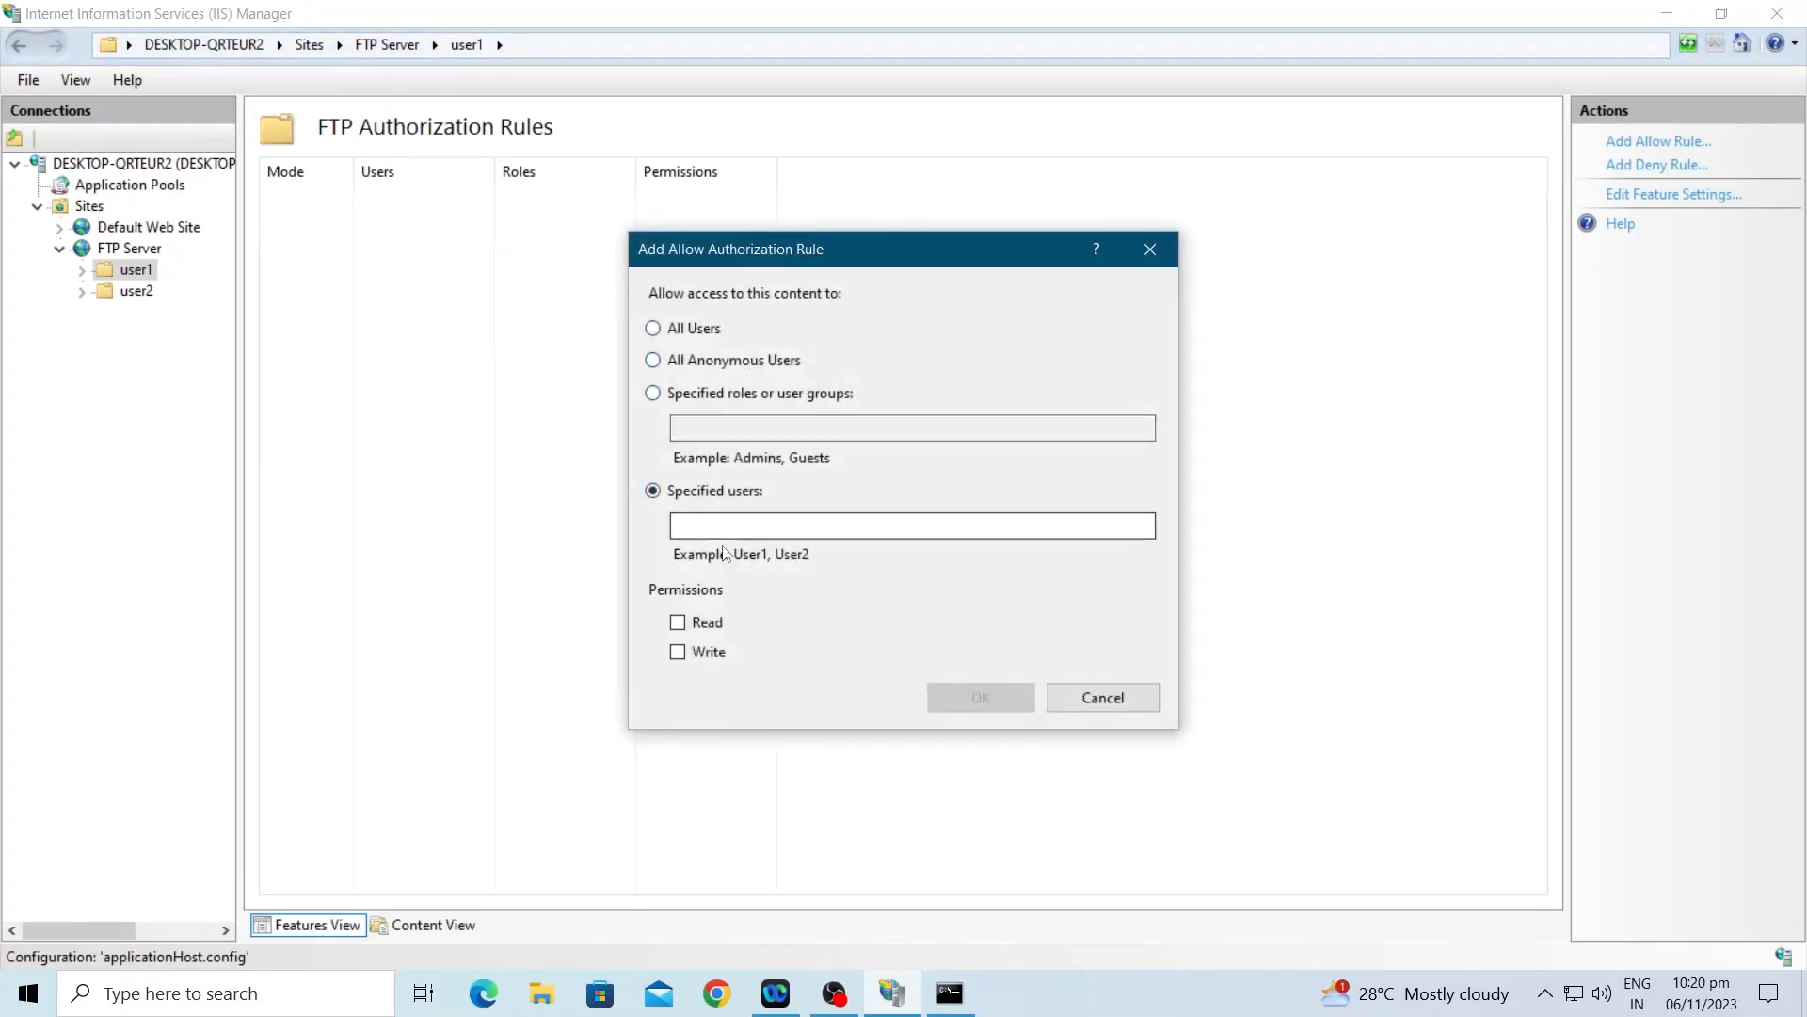
left_click(694, 625)
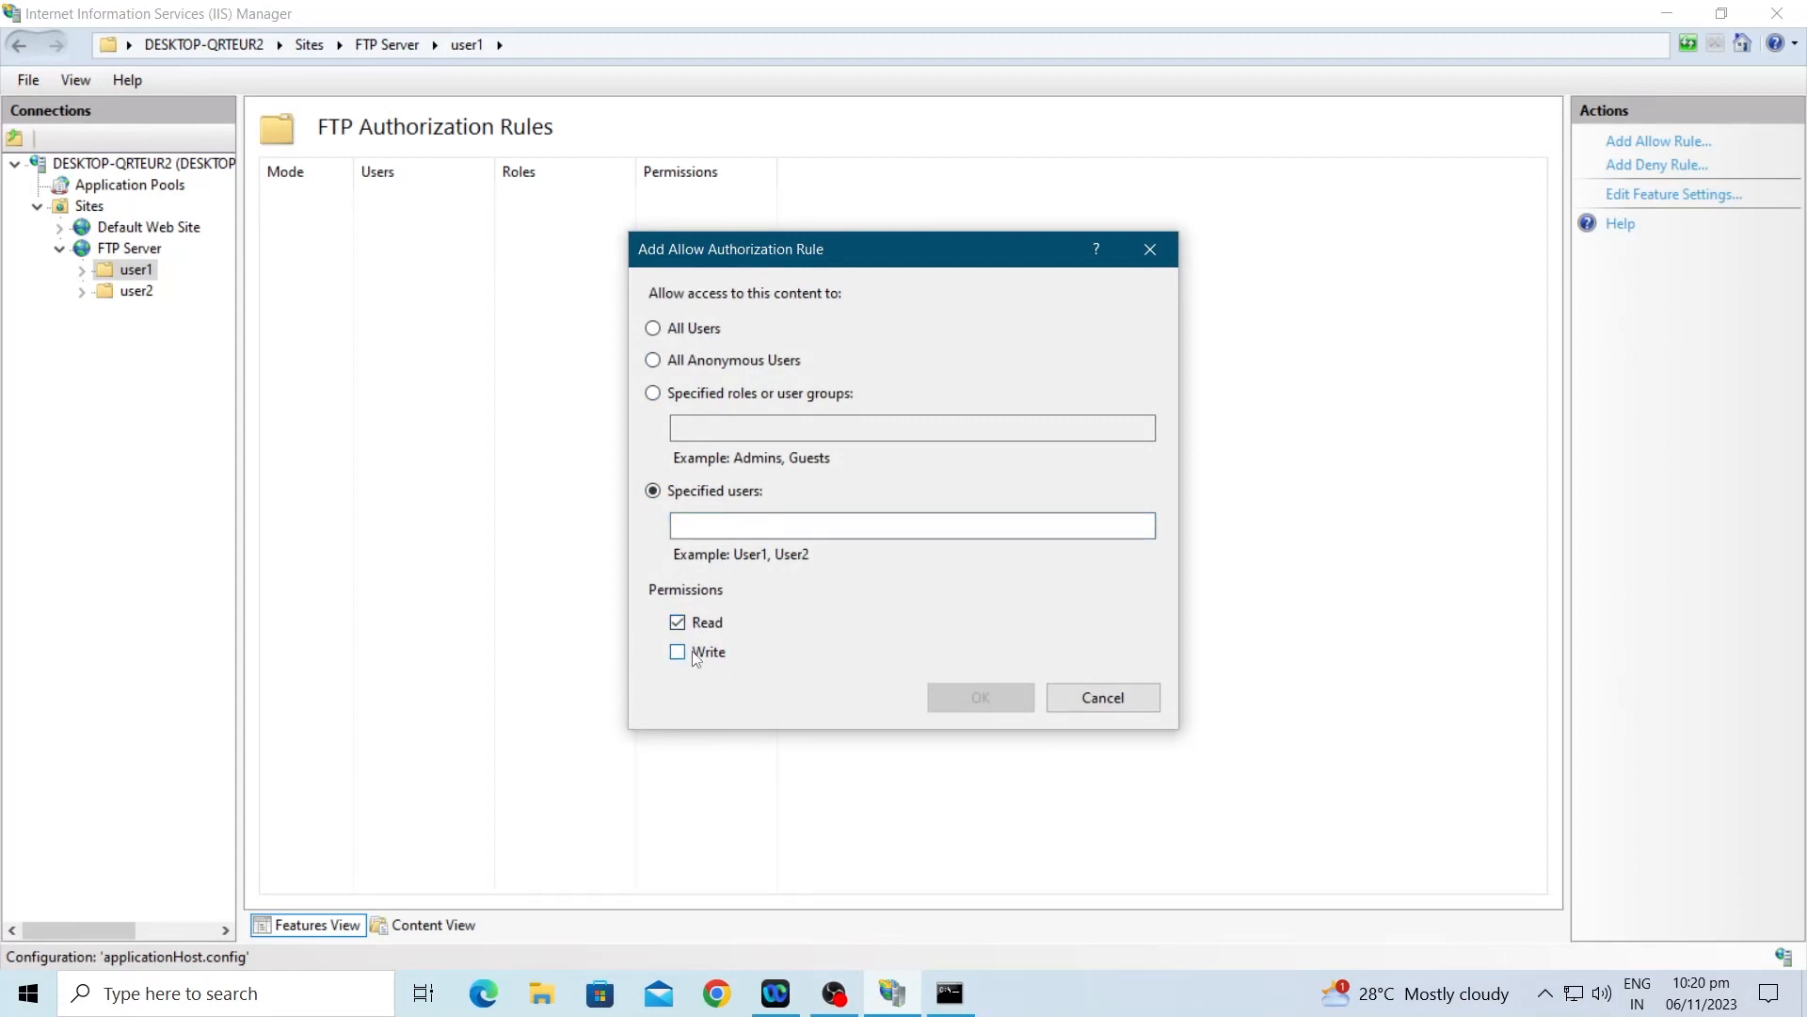
left_click(750, 528)
type("user1")
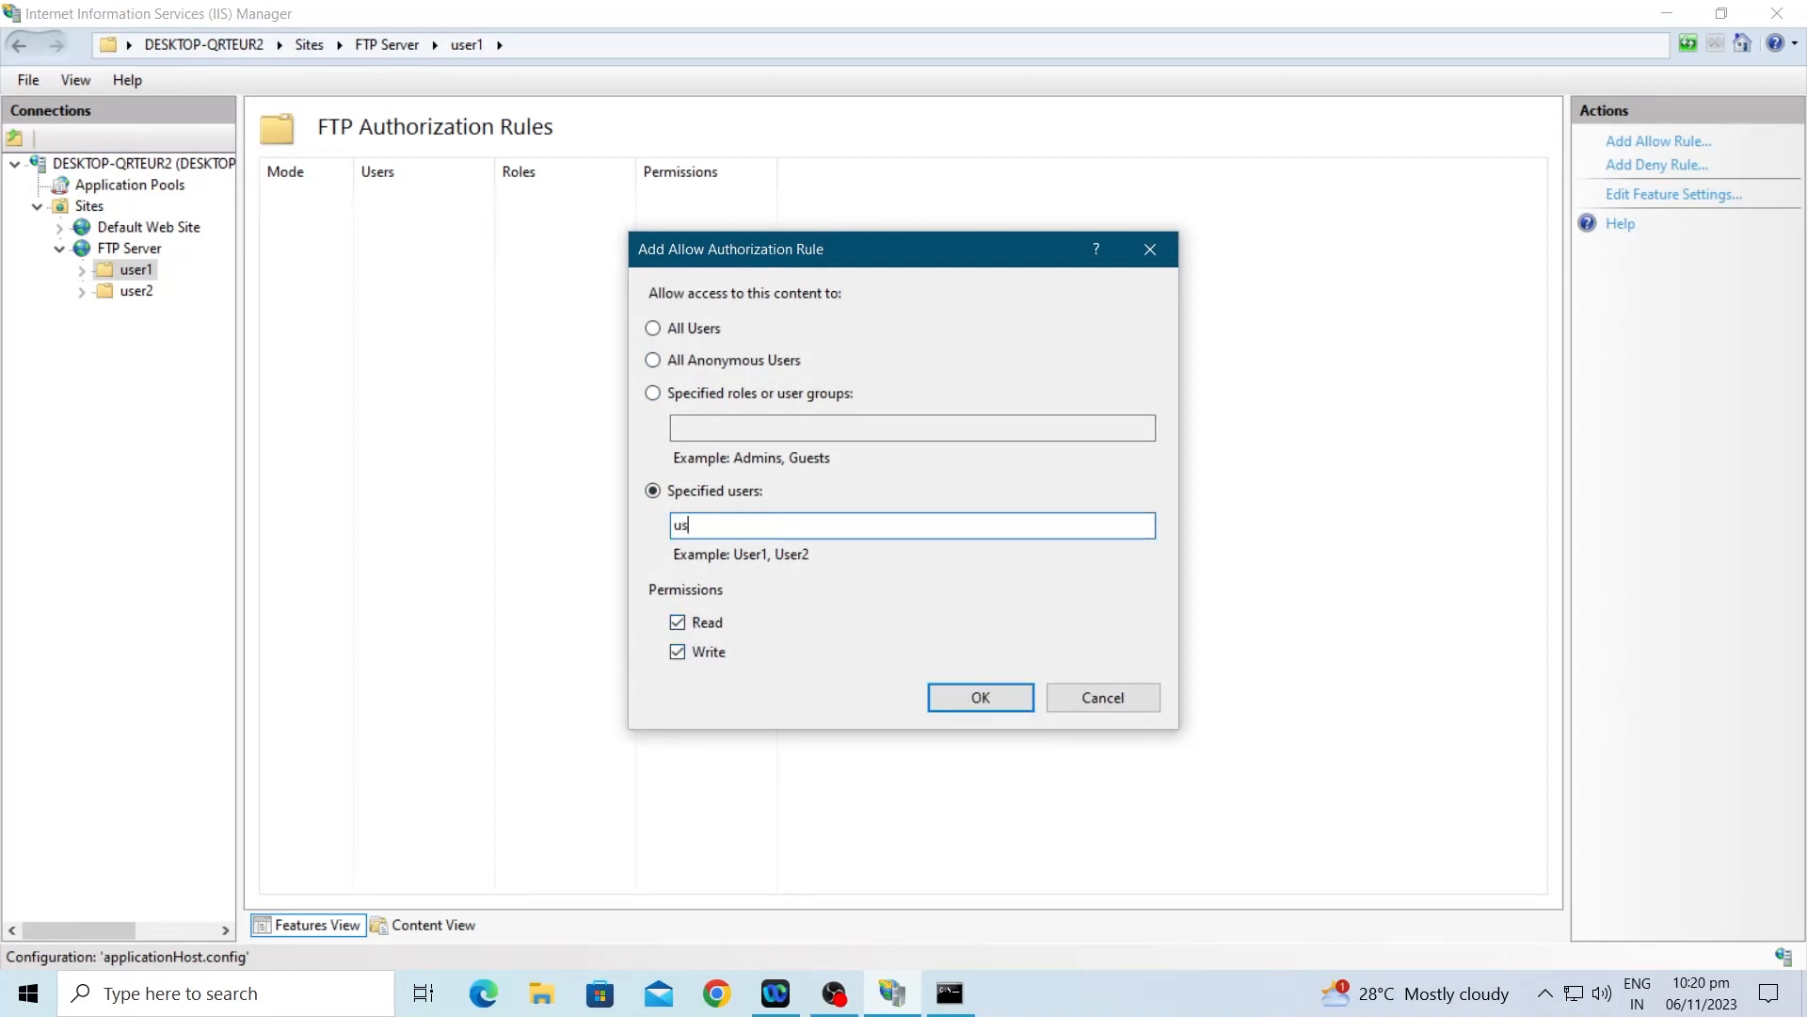
left_click(980, 698)
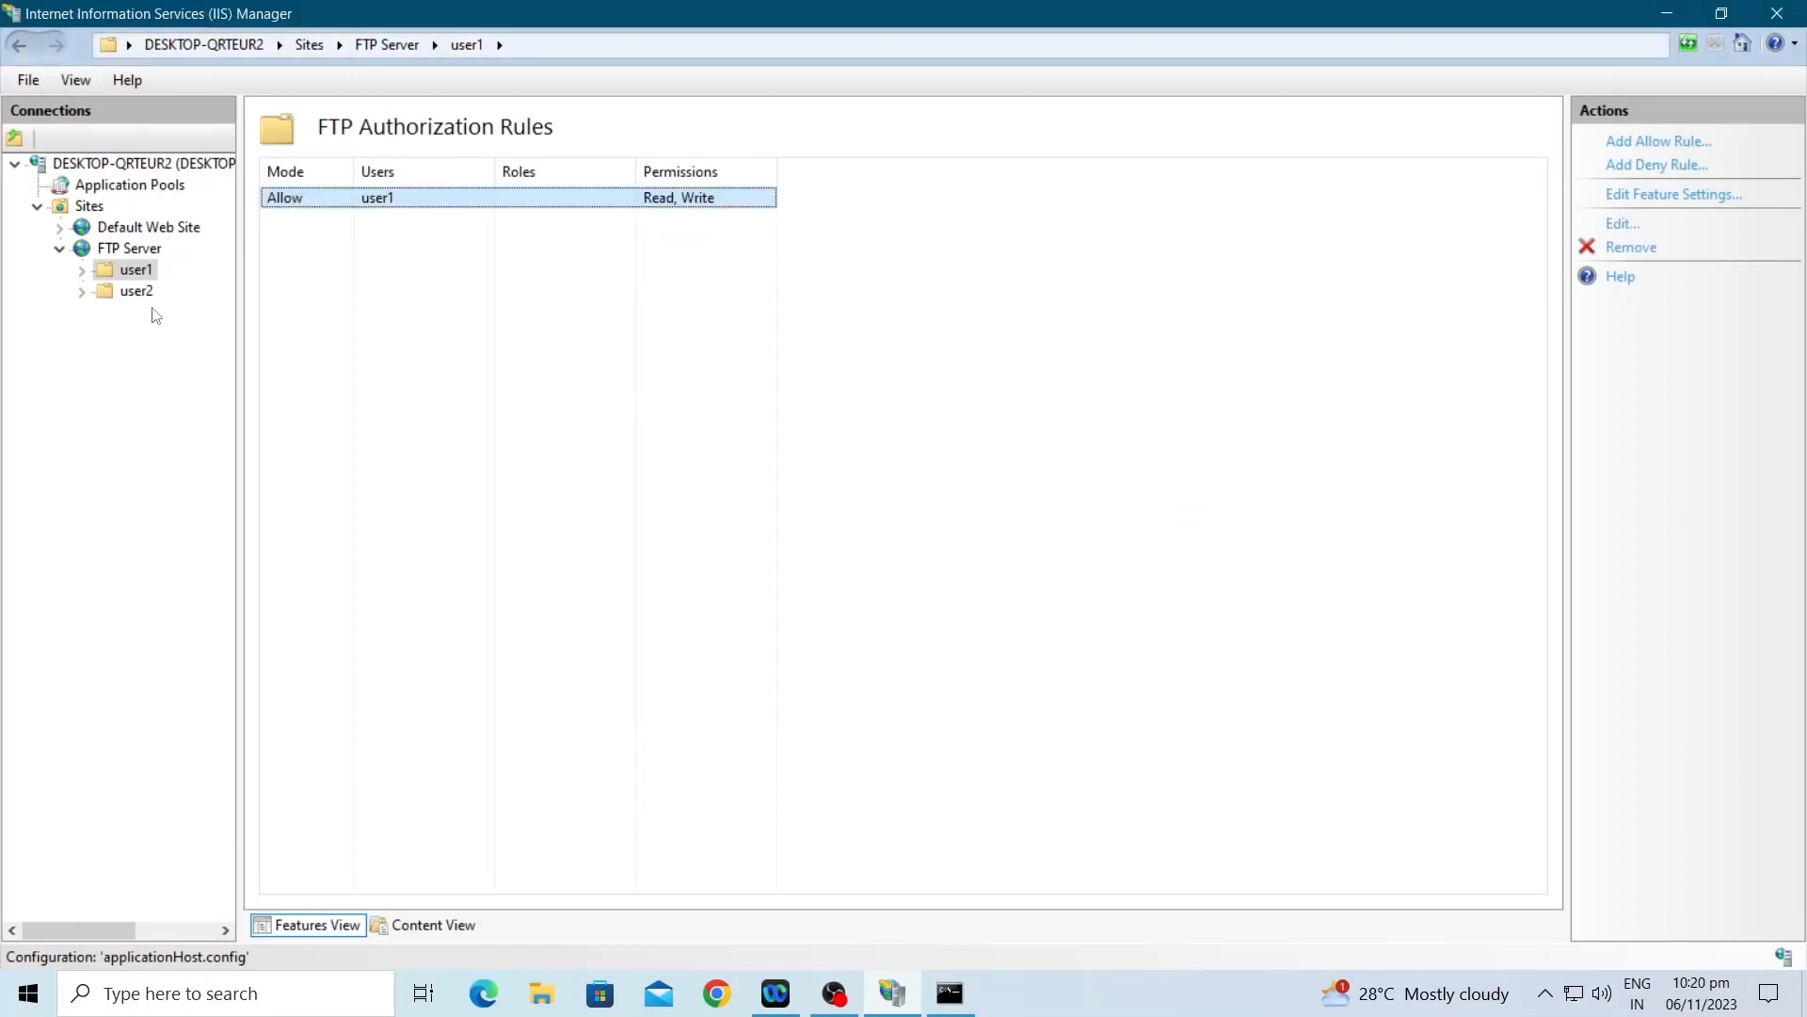
right_click(134, 292)
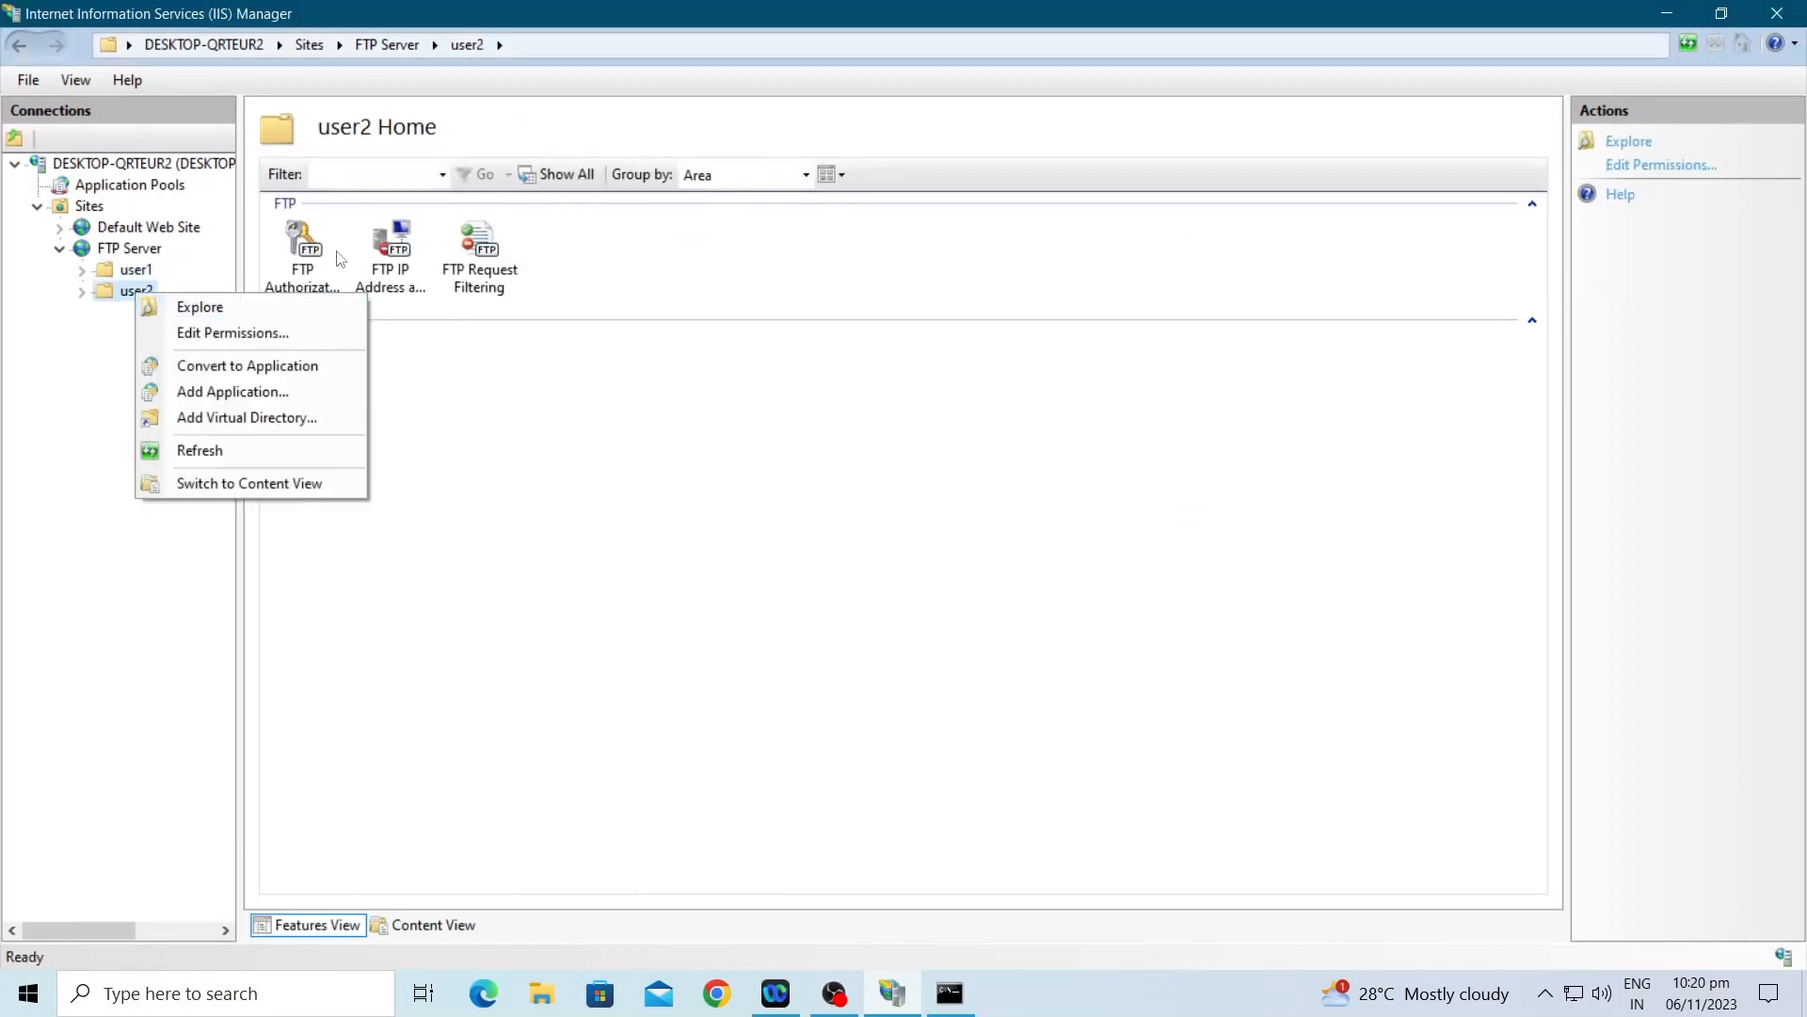
Step: Remove the Allow All Users rule from the user2 folder's FTP Authorization Rules
double_click(323, 250)
right_click(420, 340)
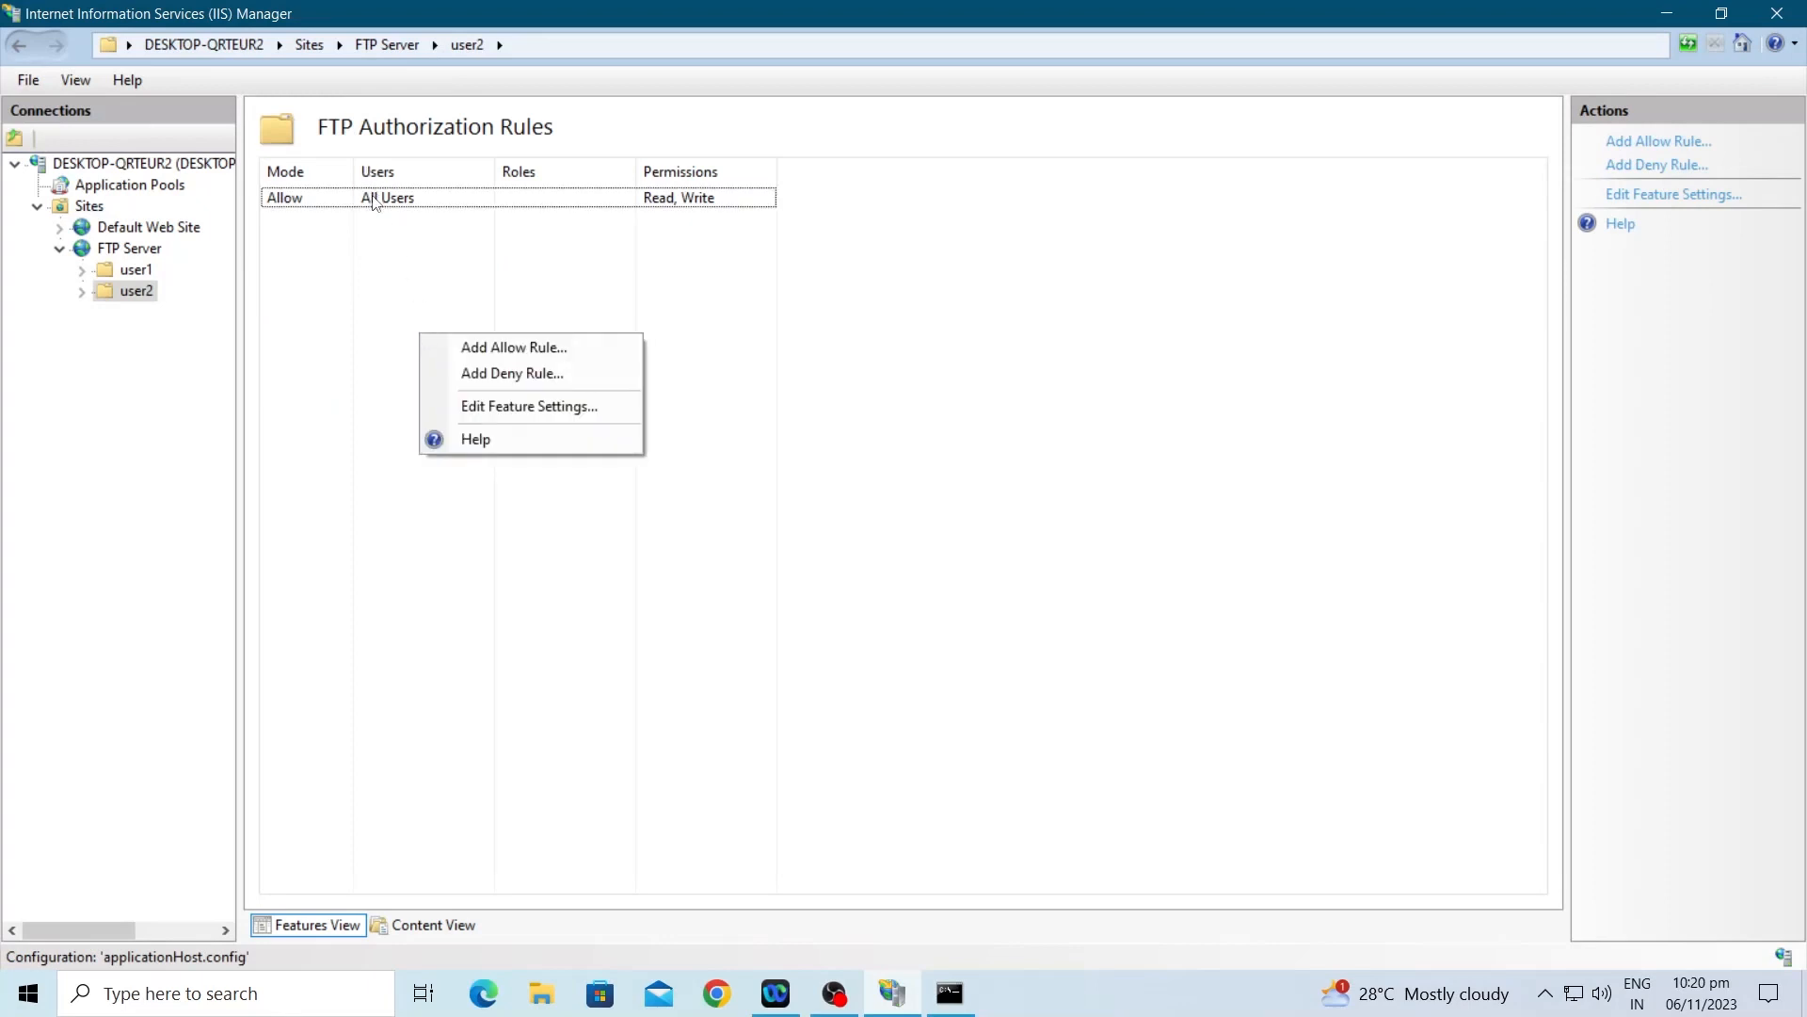
left_click(377, 205)
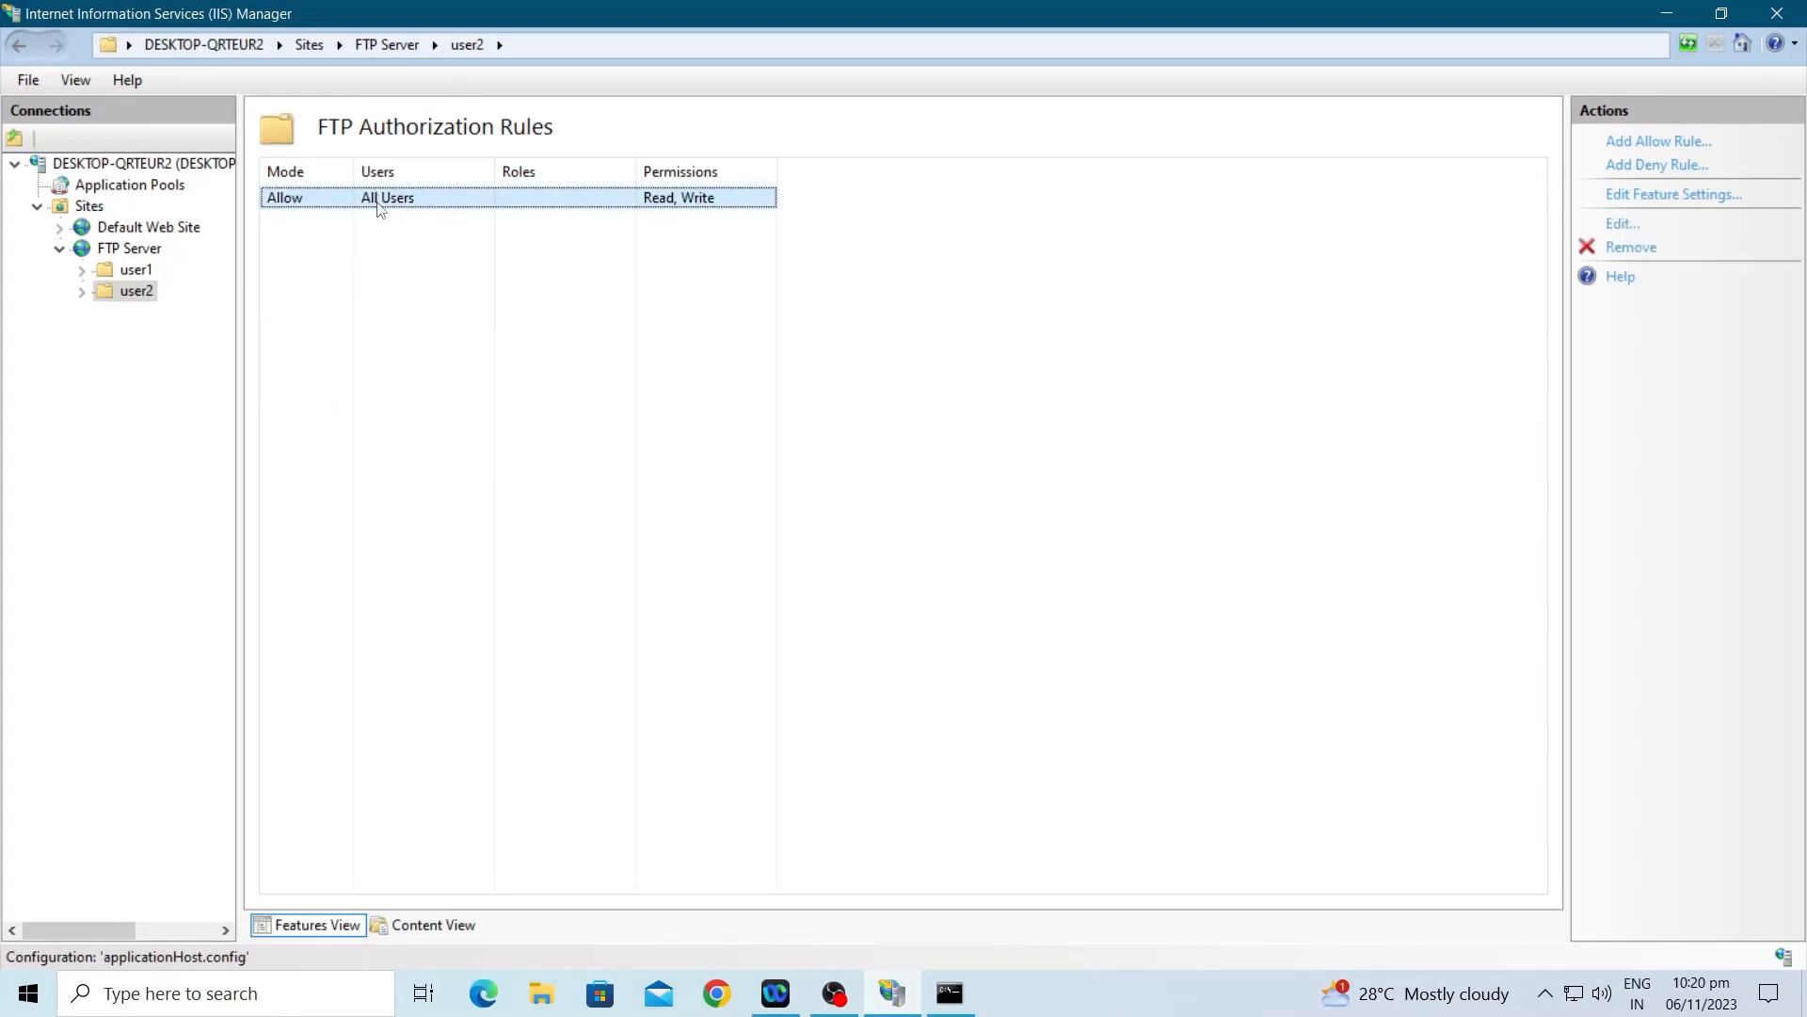
left_click(1638, 248)
left_click(865, 581)
Step: Add an Allow rule for specified user user2 with Read and Write permissions
right_click(625, 310)
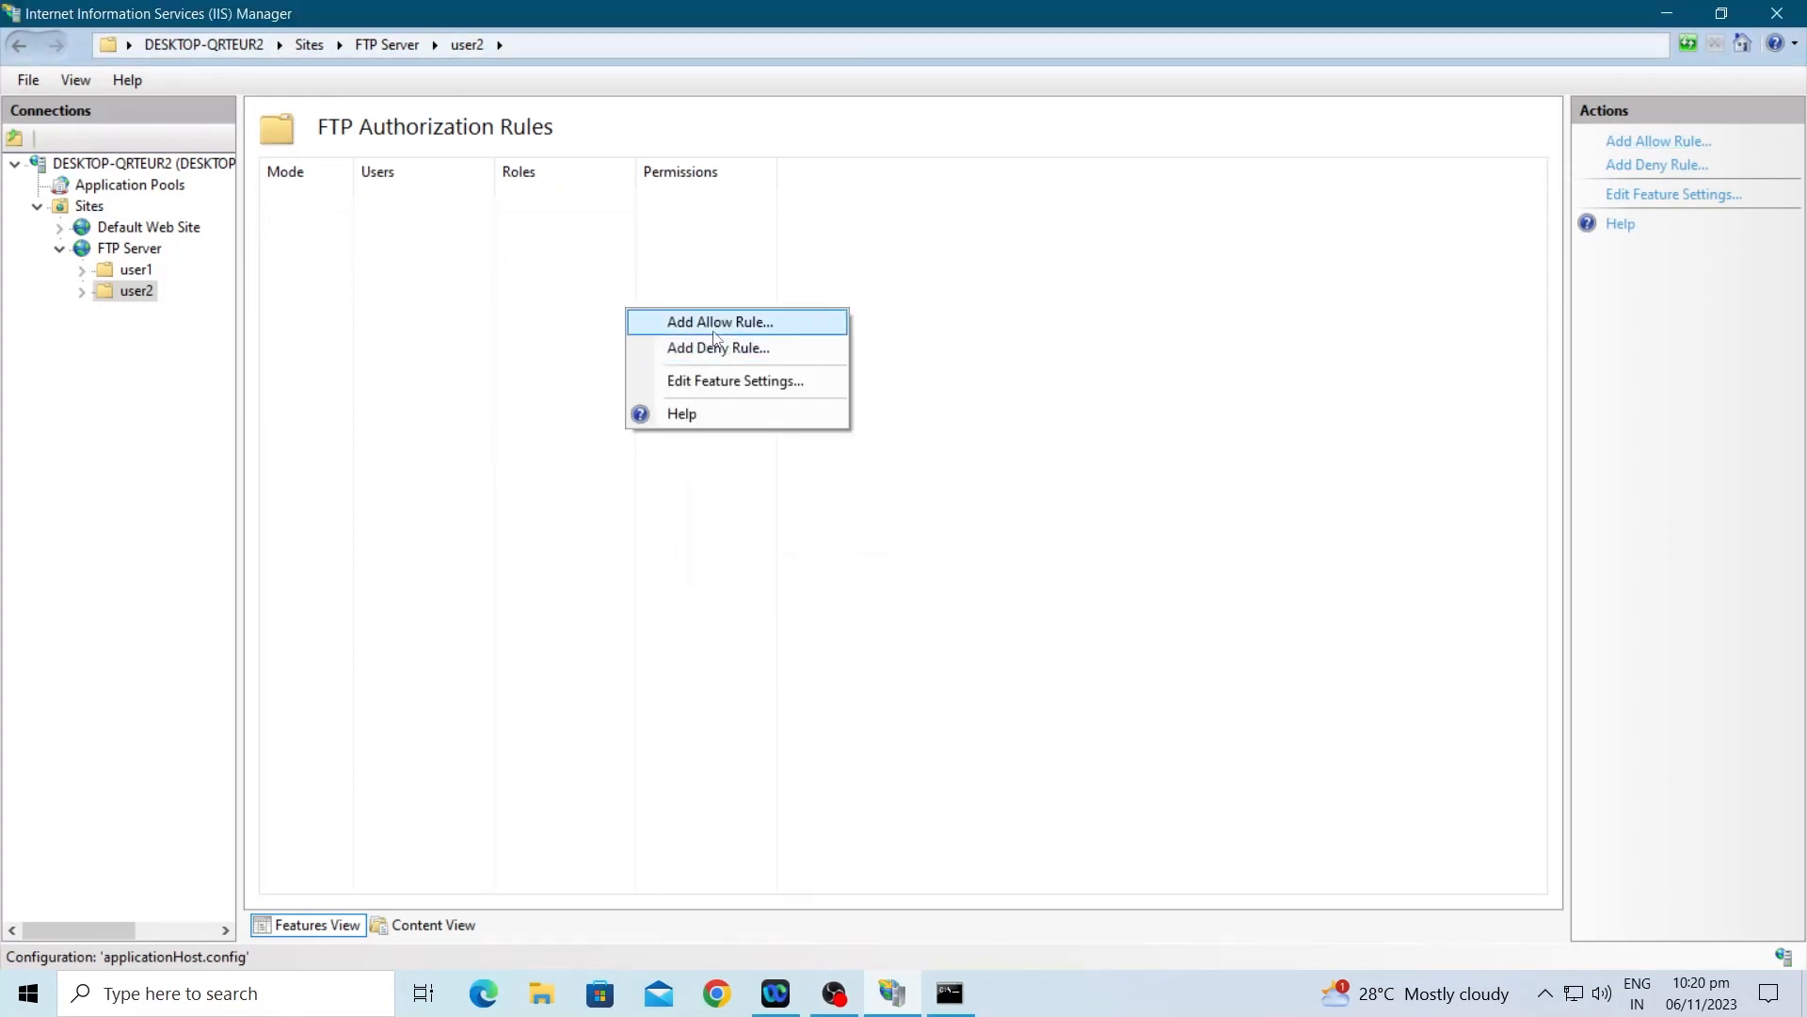
left_click(725, 323)
left_click(699, 491)
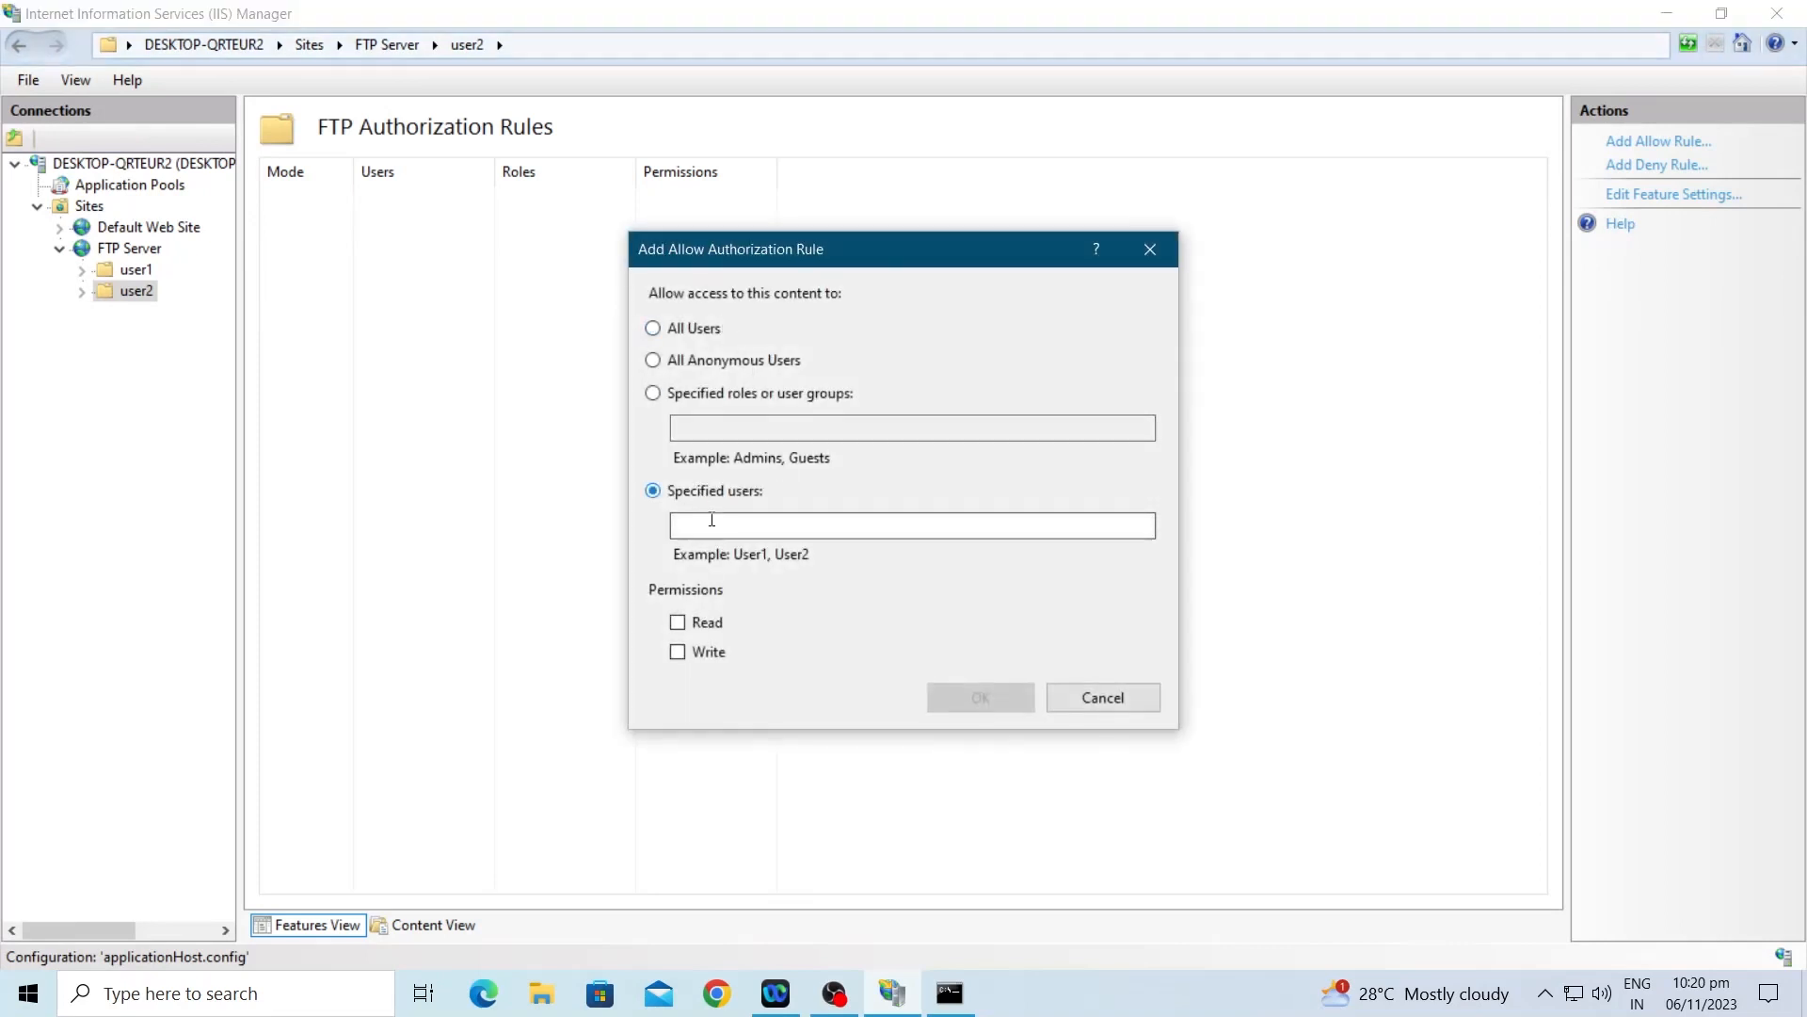
left_click(708, 622)
left_click(706, 652)
left_click(723, 526)
type("user2")
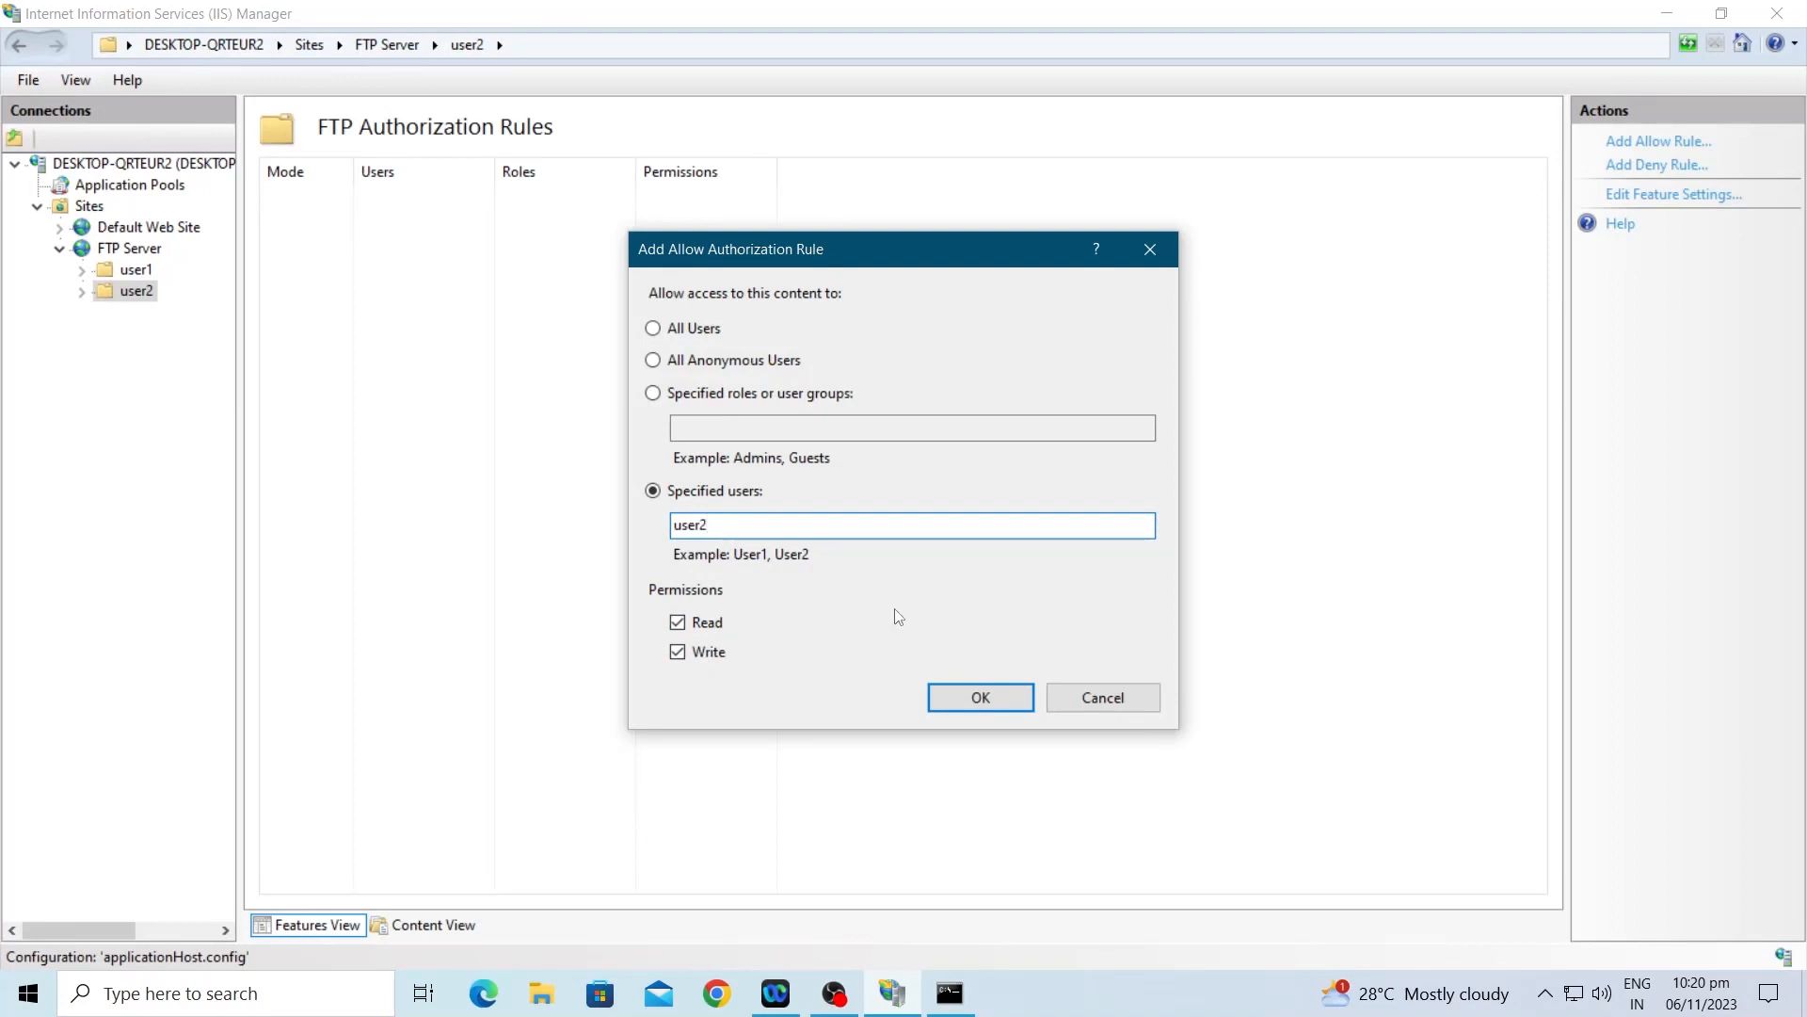
left_click(983, 696)
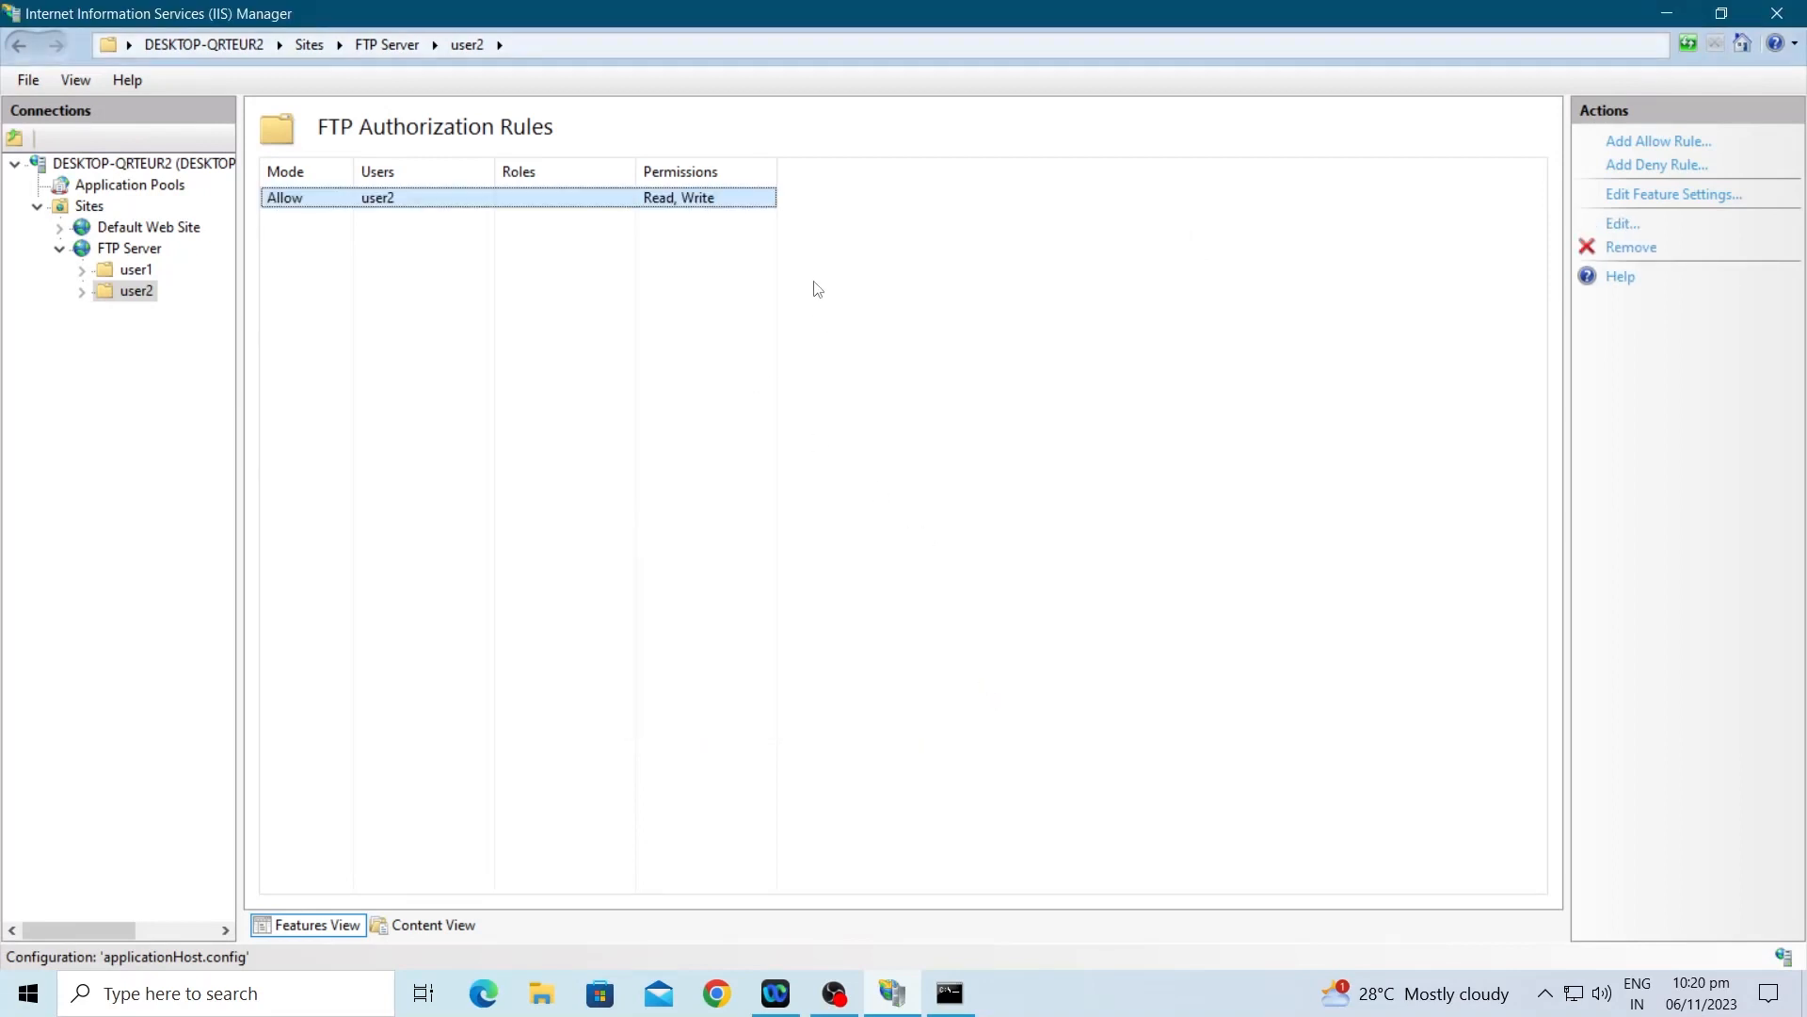
left_click(131, 272)
Step: Open the user1 folder's permissions and review its Security tab and advanced settings
left_click(132, 291)
left_click(130, 273)
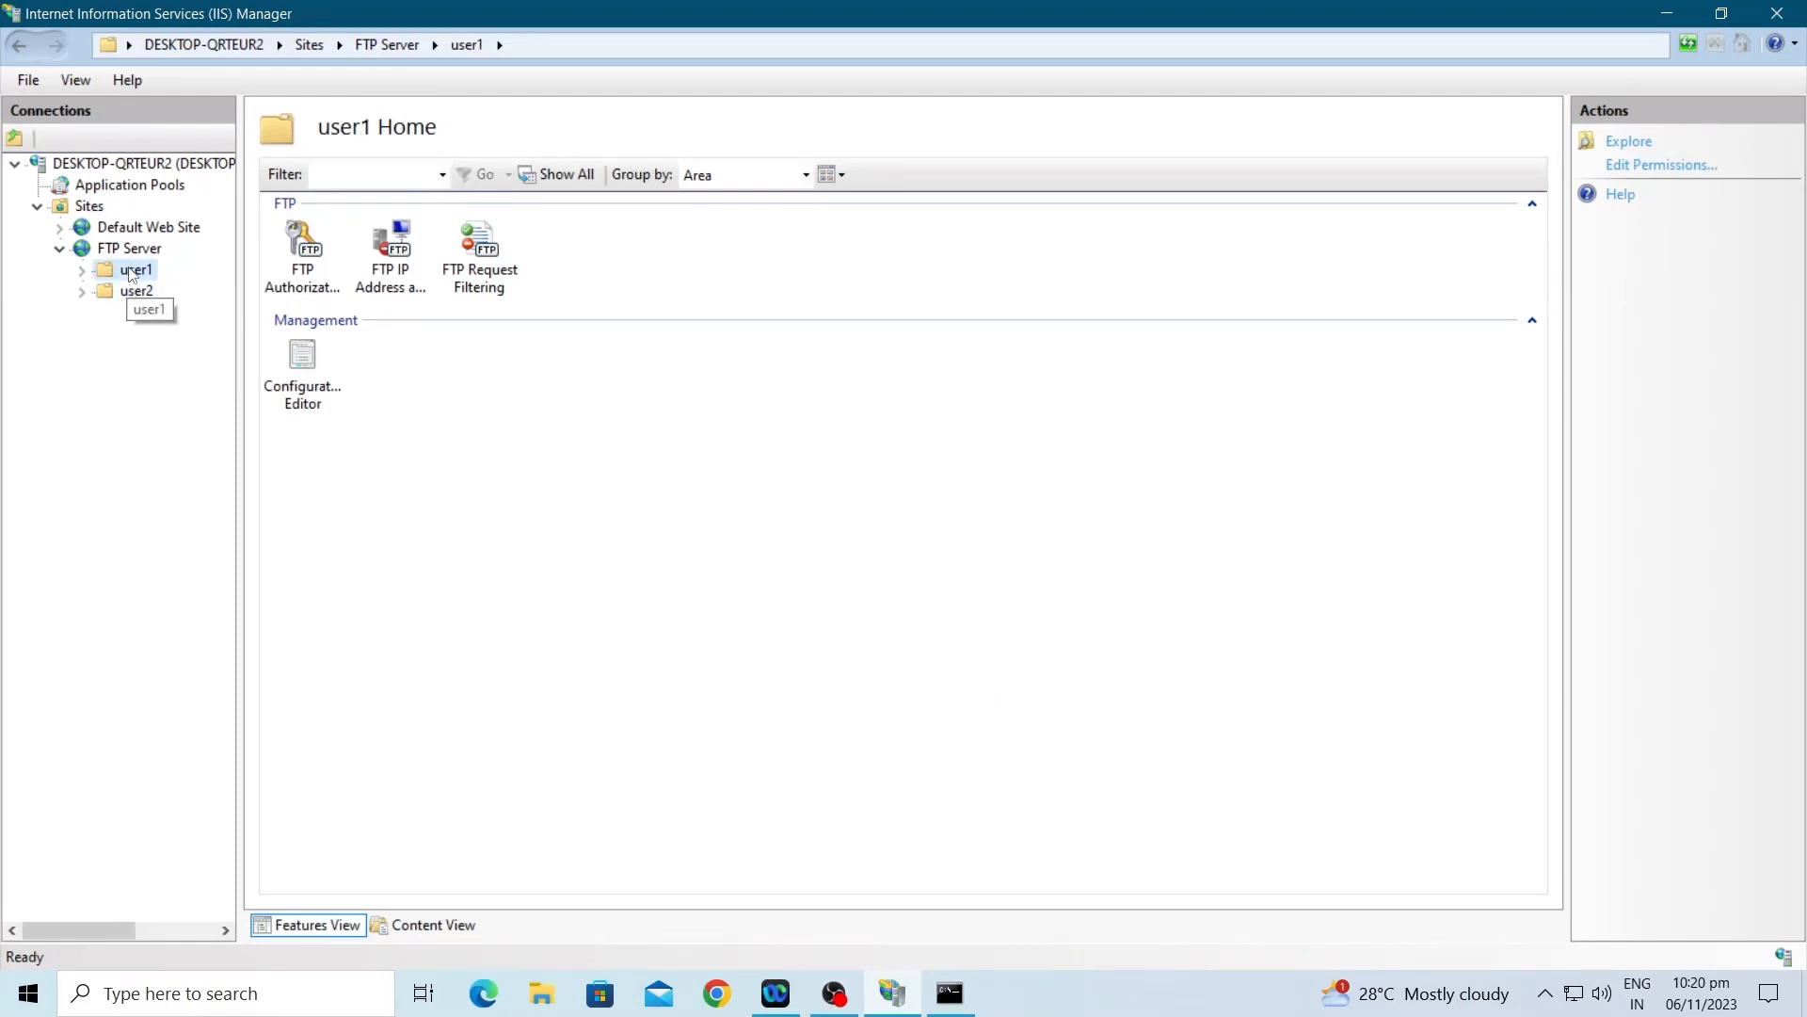
right_click(130, 273)
left_click(201, 309)
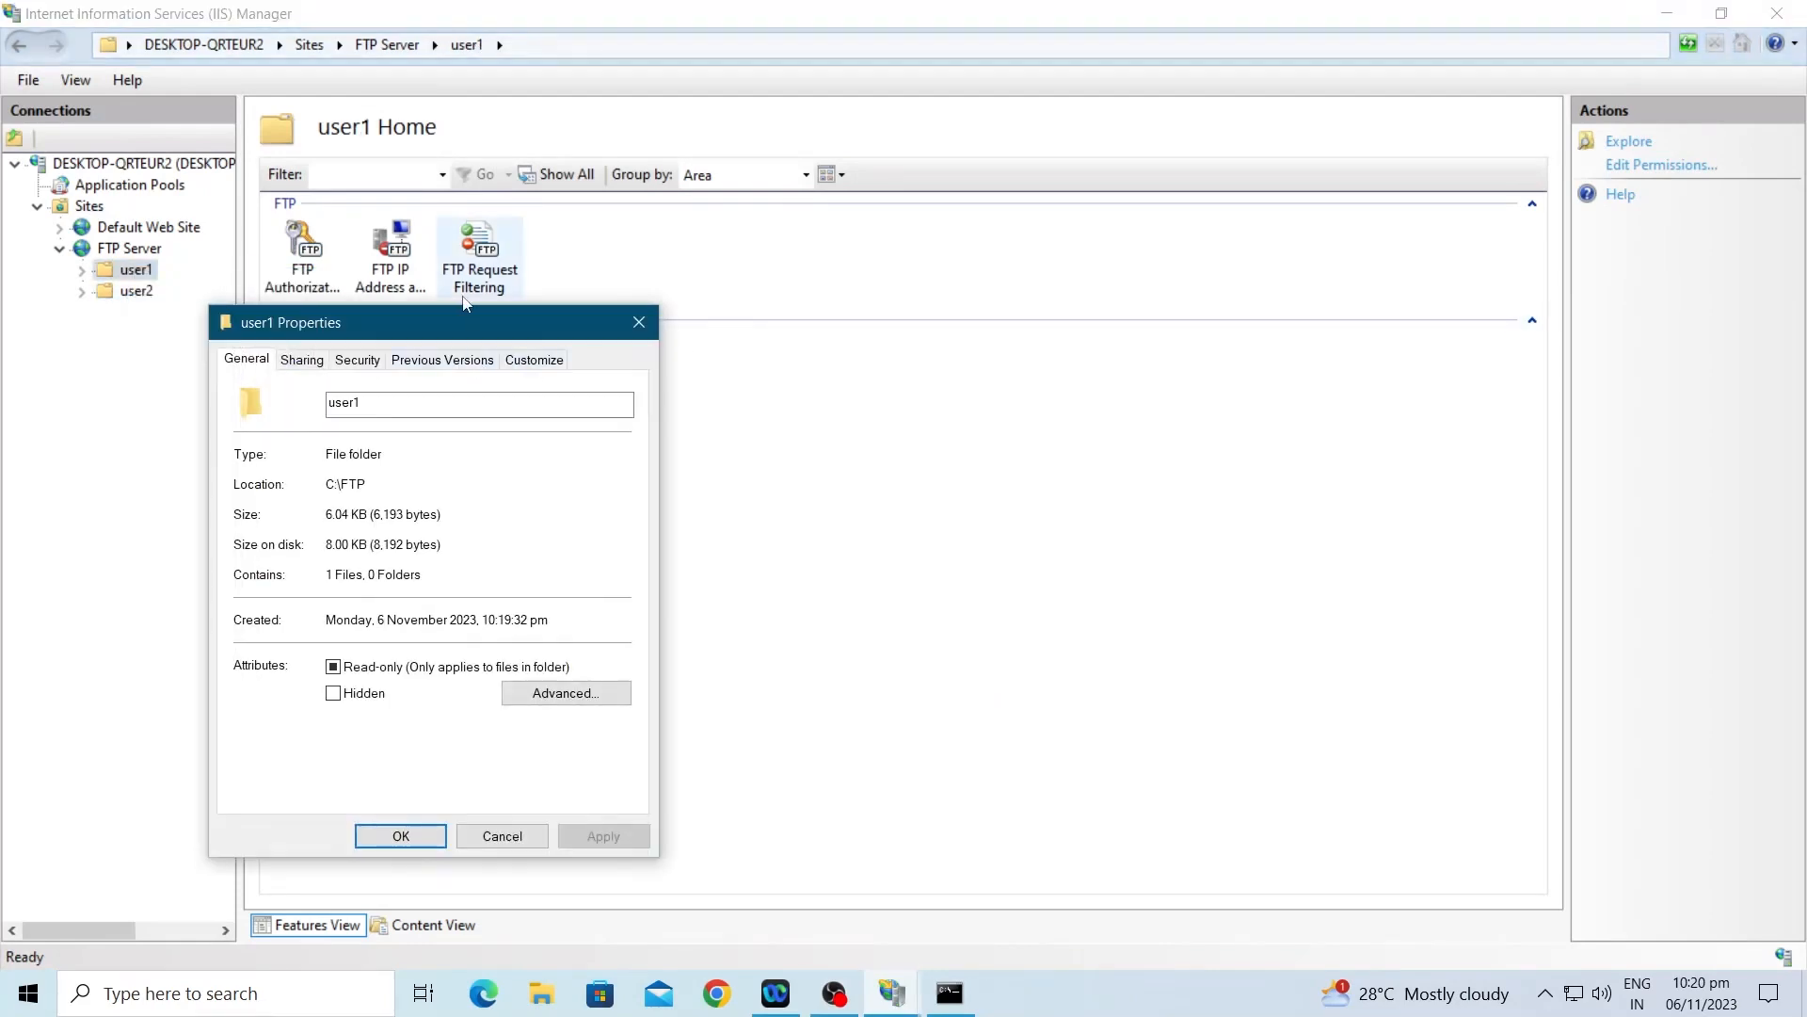
left_click_drag(466, 320, 840, 214)
left_click(739, 256)
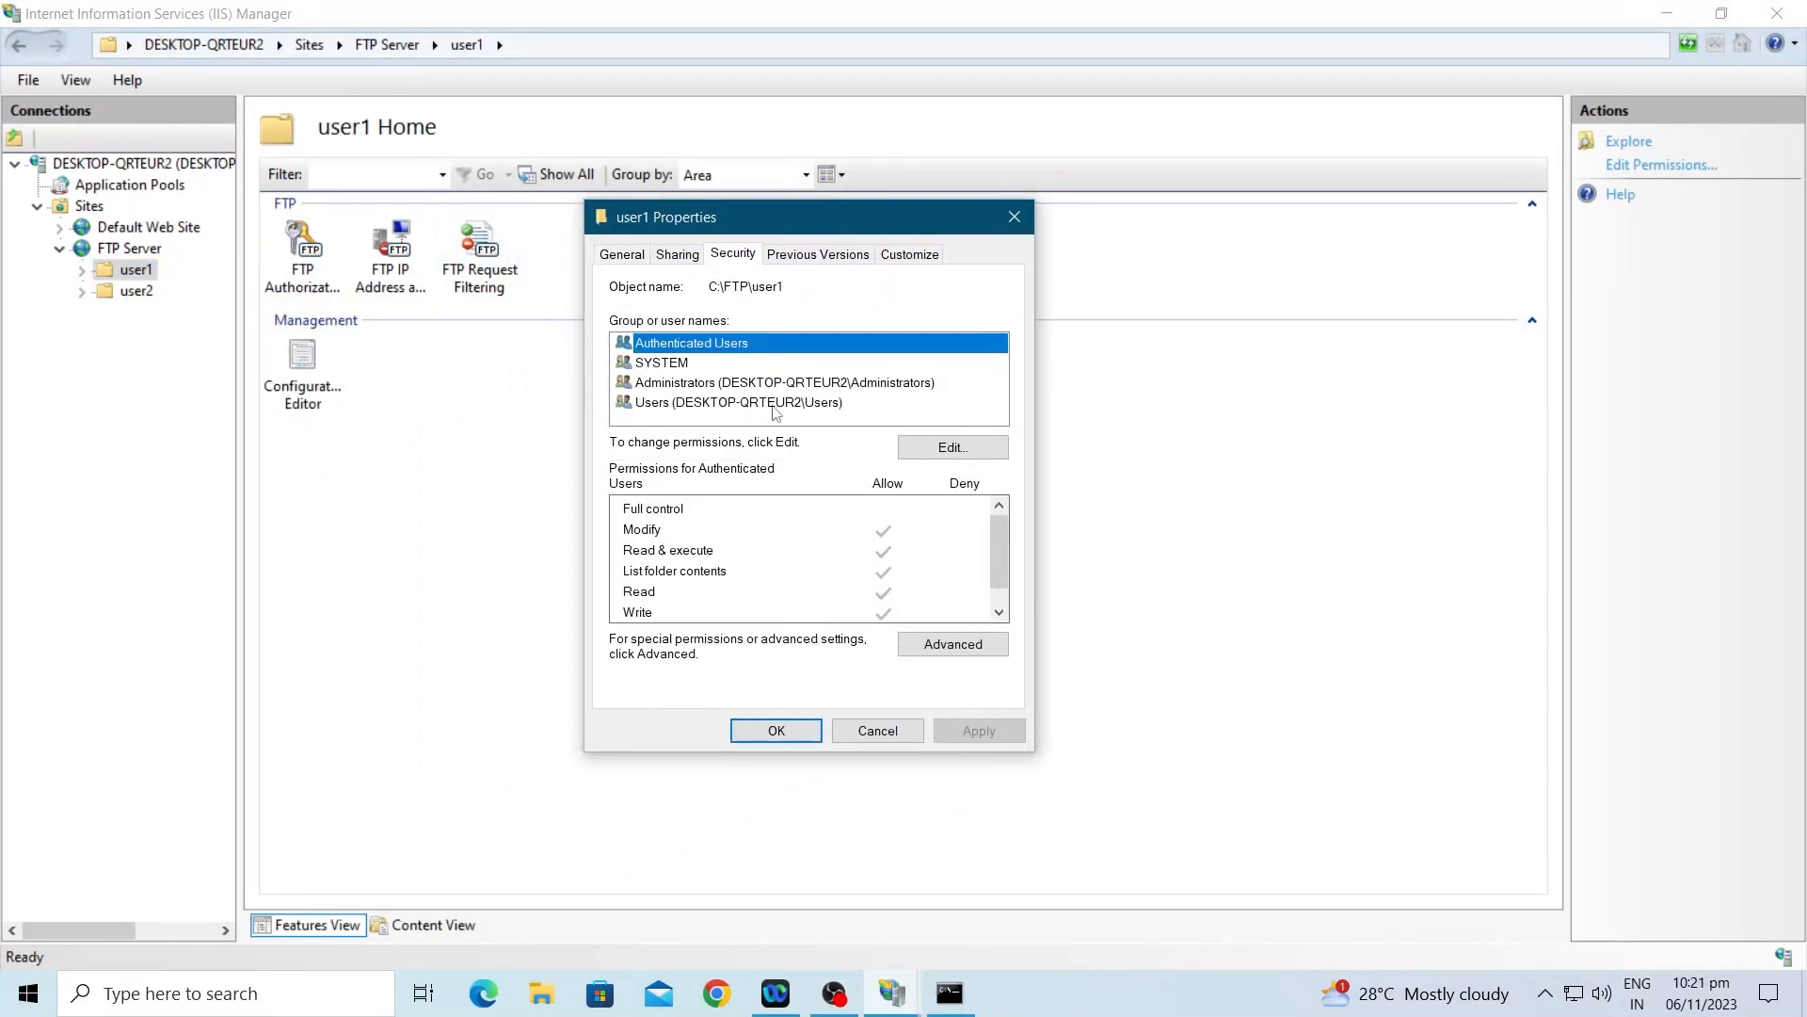
left_click(838, 404)
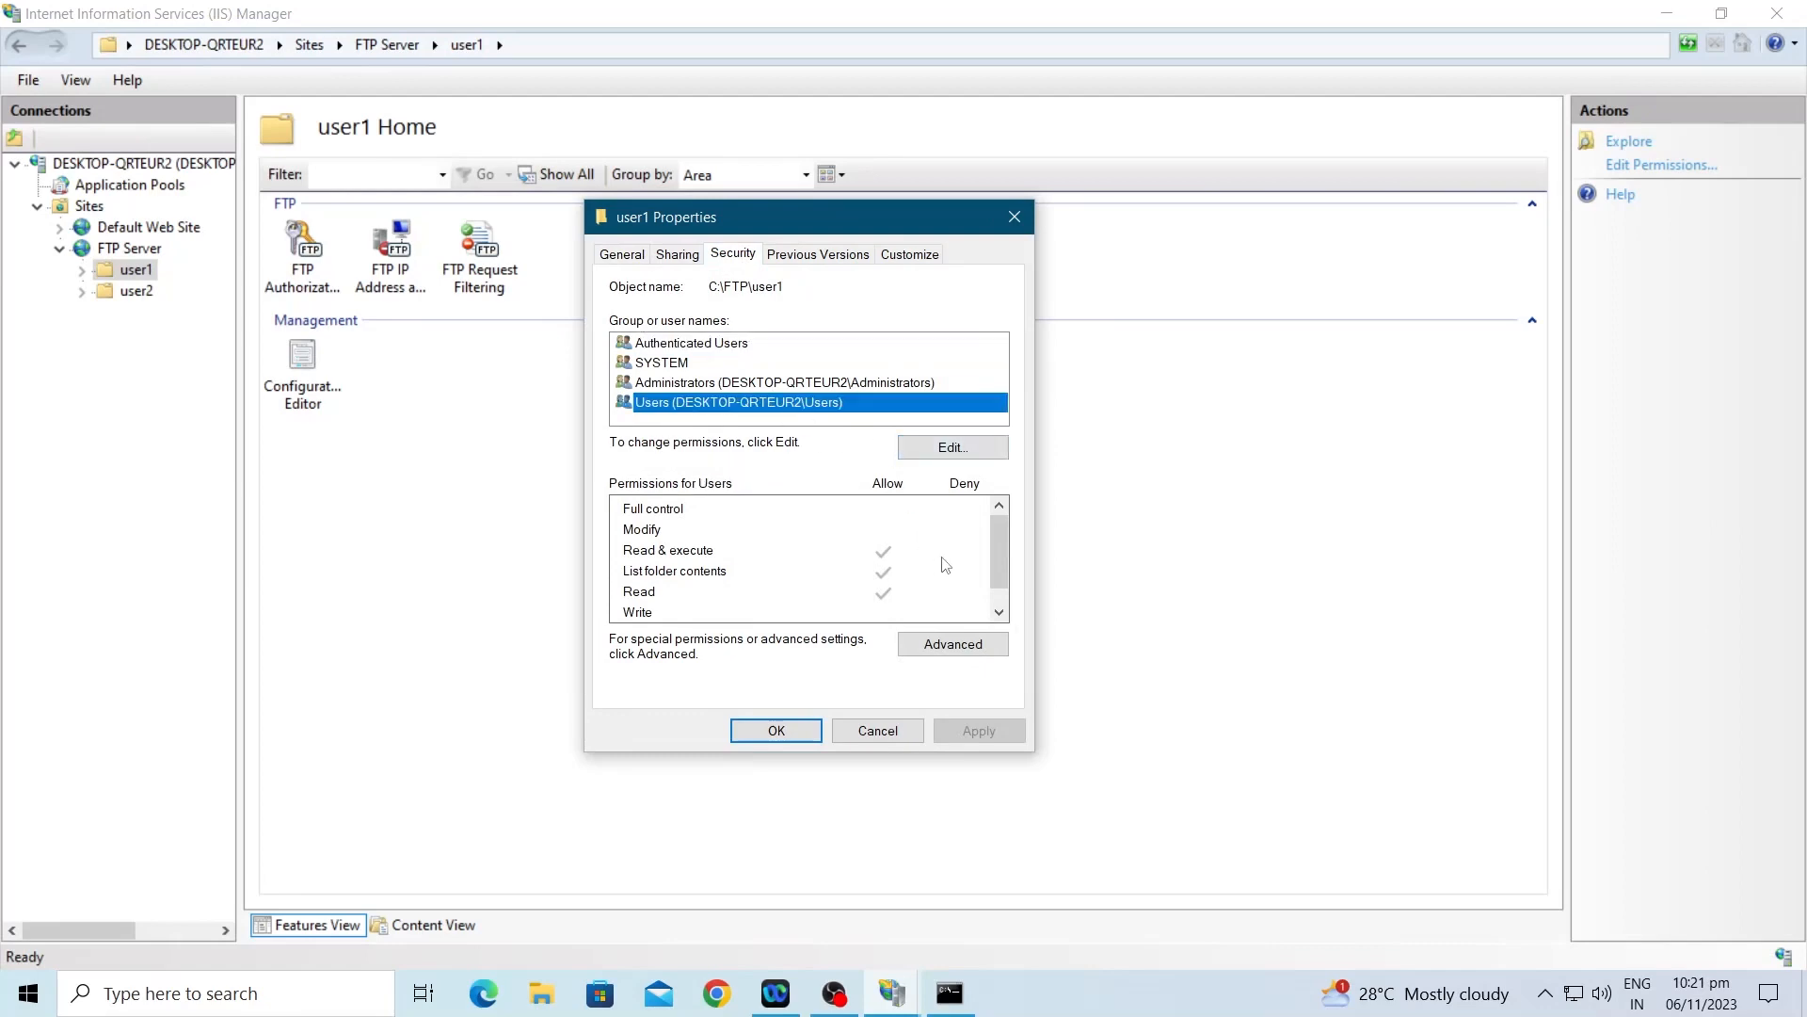
left_click(955, 642)
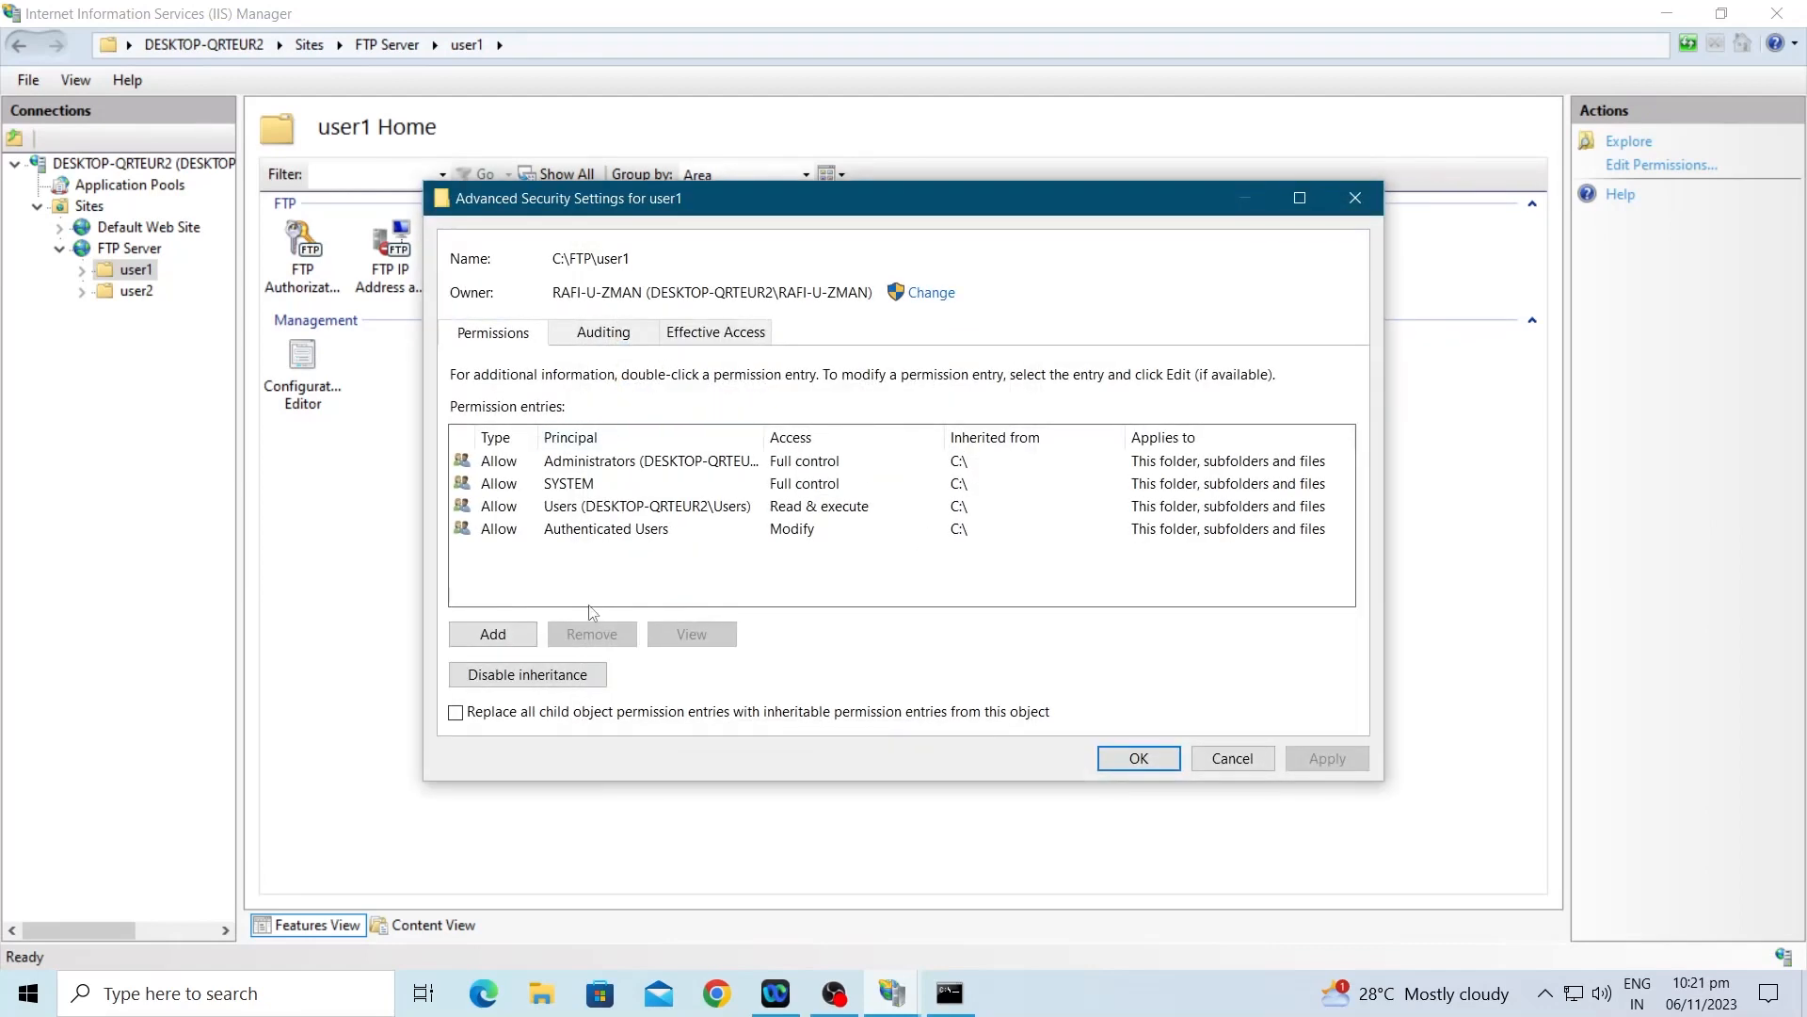
left_click(1352, 201)
left_click(681, 364)
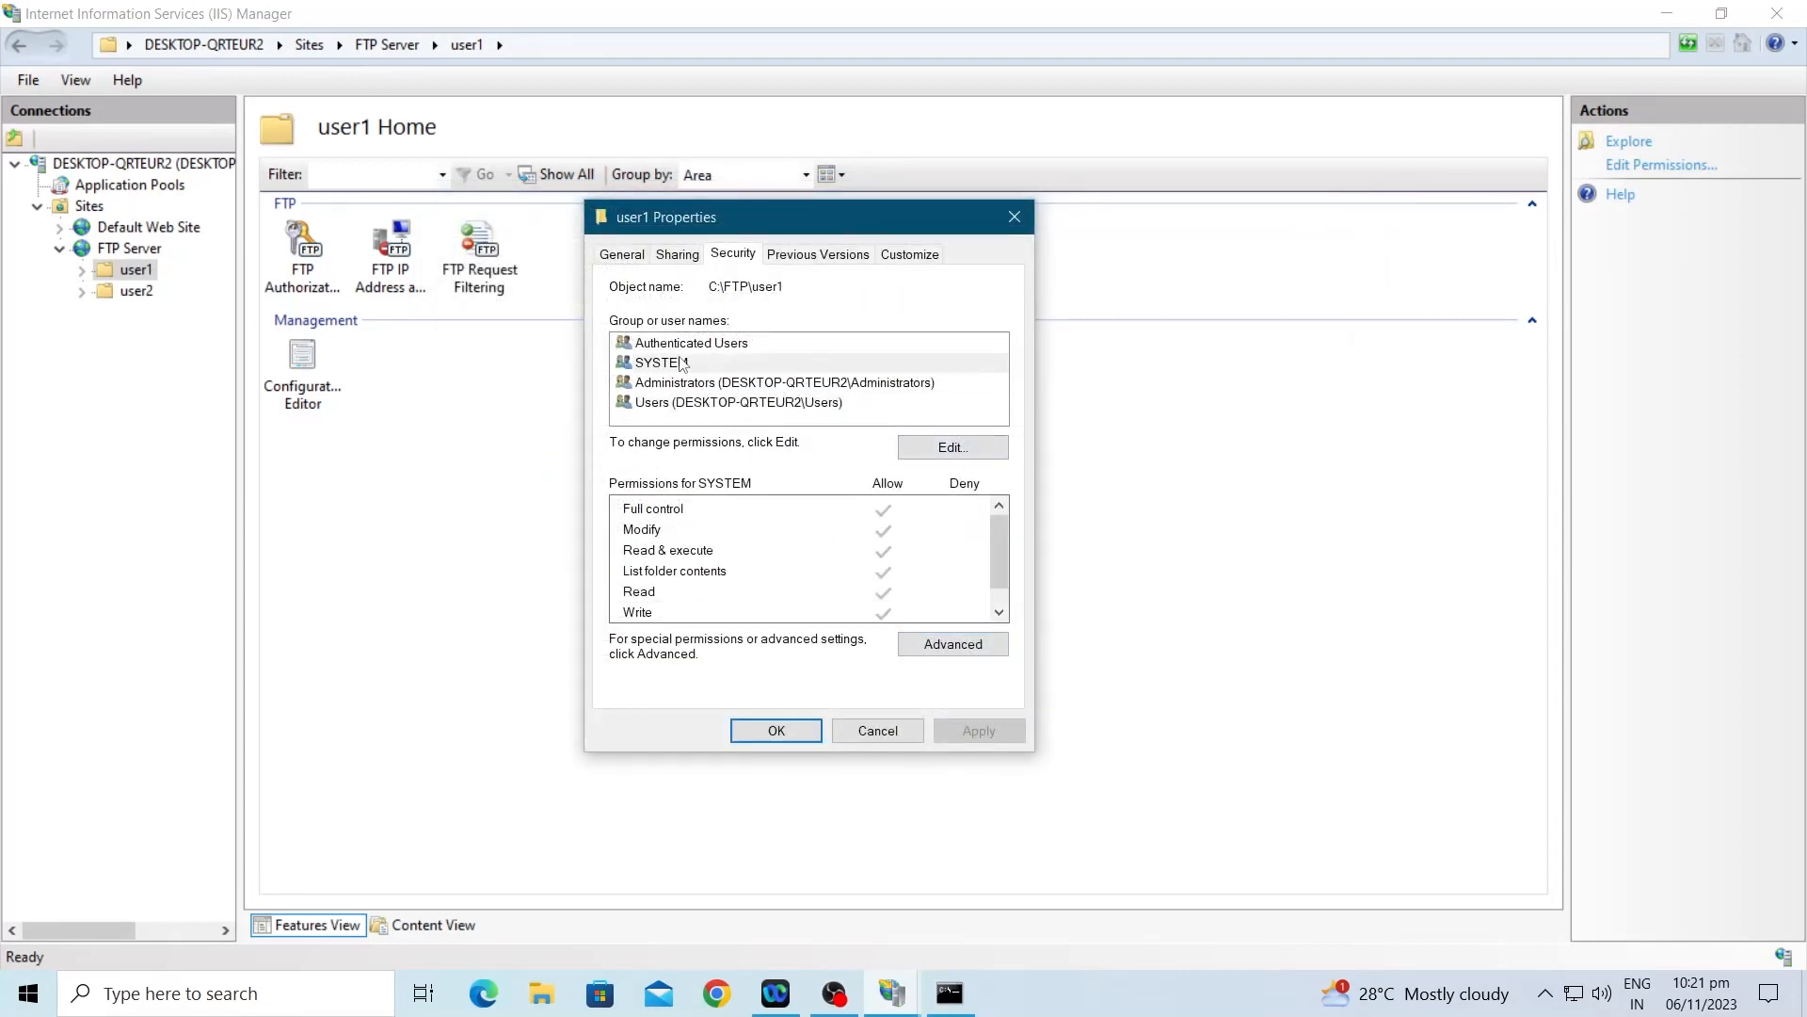
Step: Add the local user1 account to the folder's permissions with Full control and apply
left_click(954, 452)
left_click(890, 559)
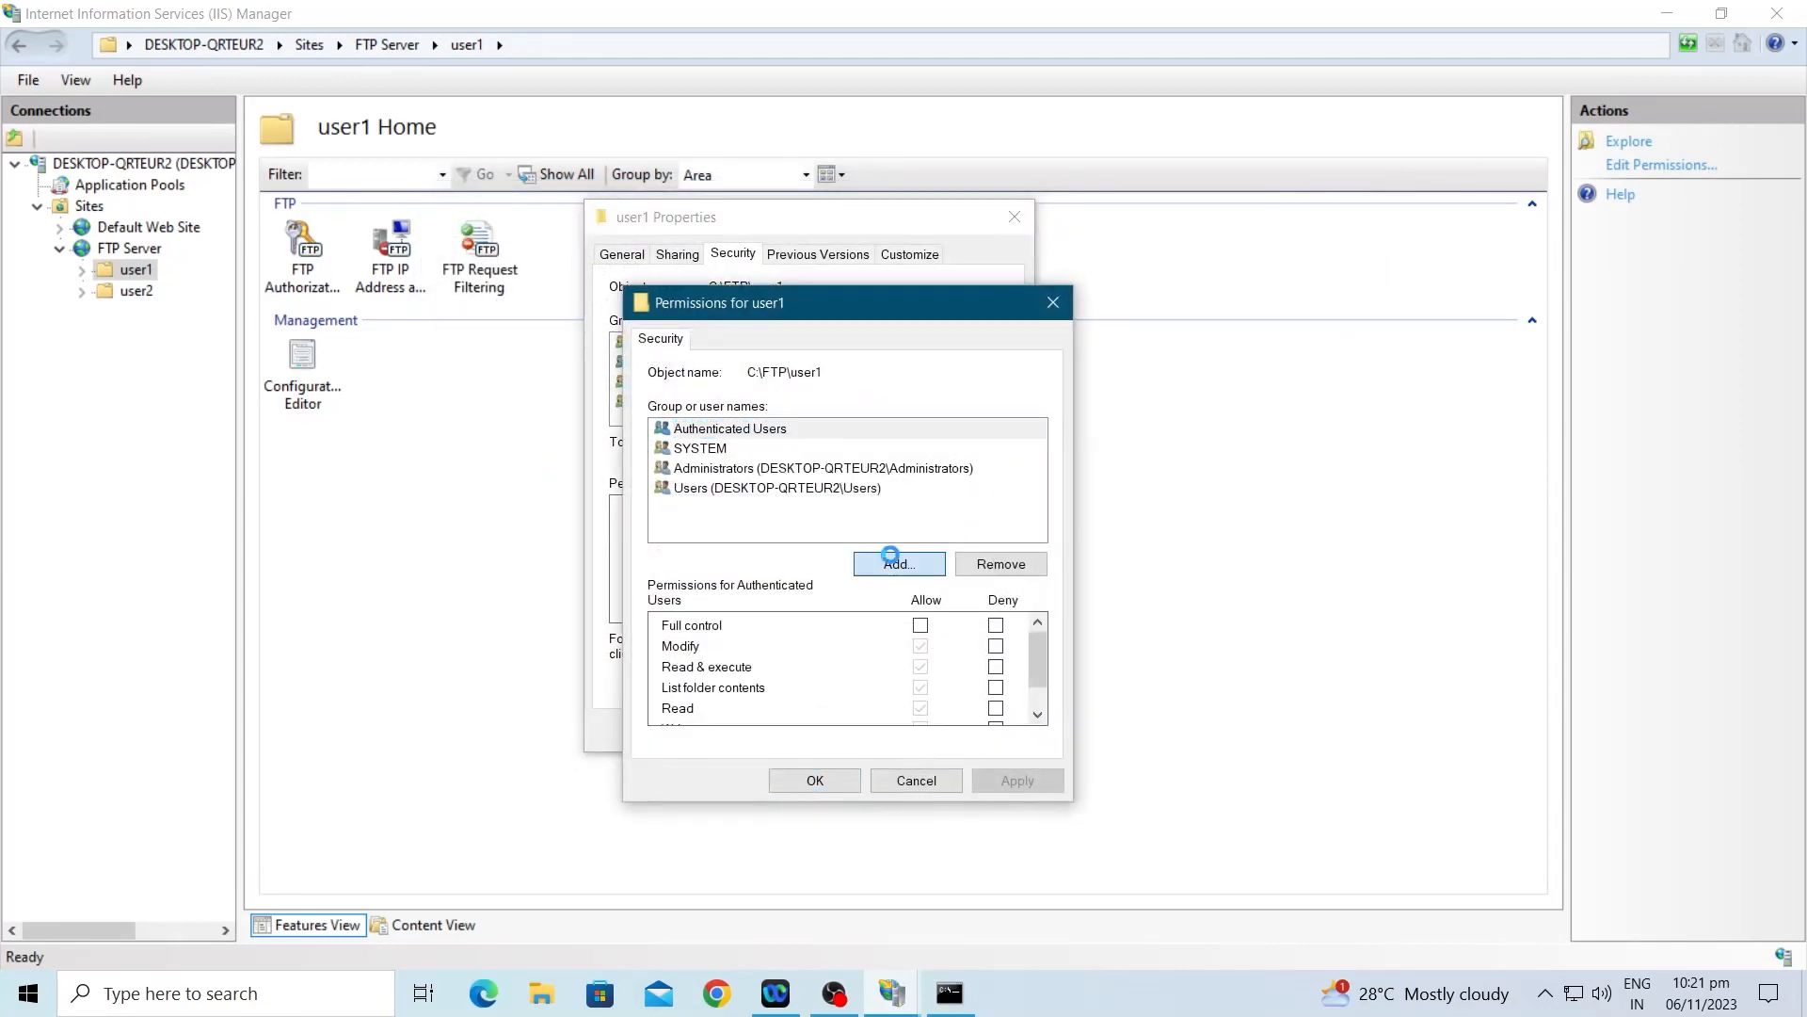
type("u")
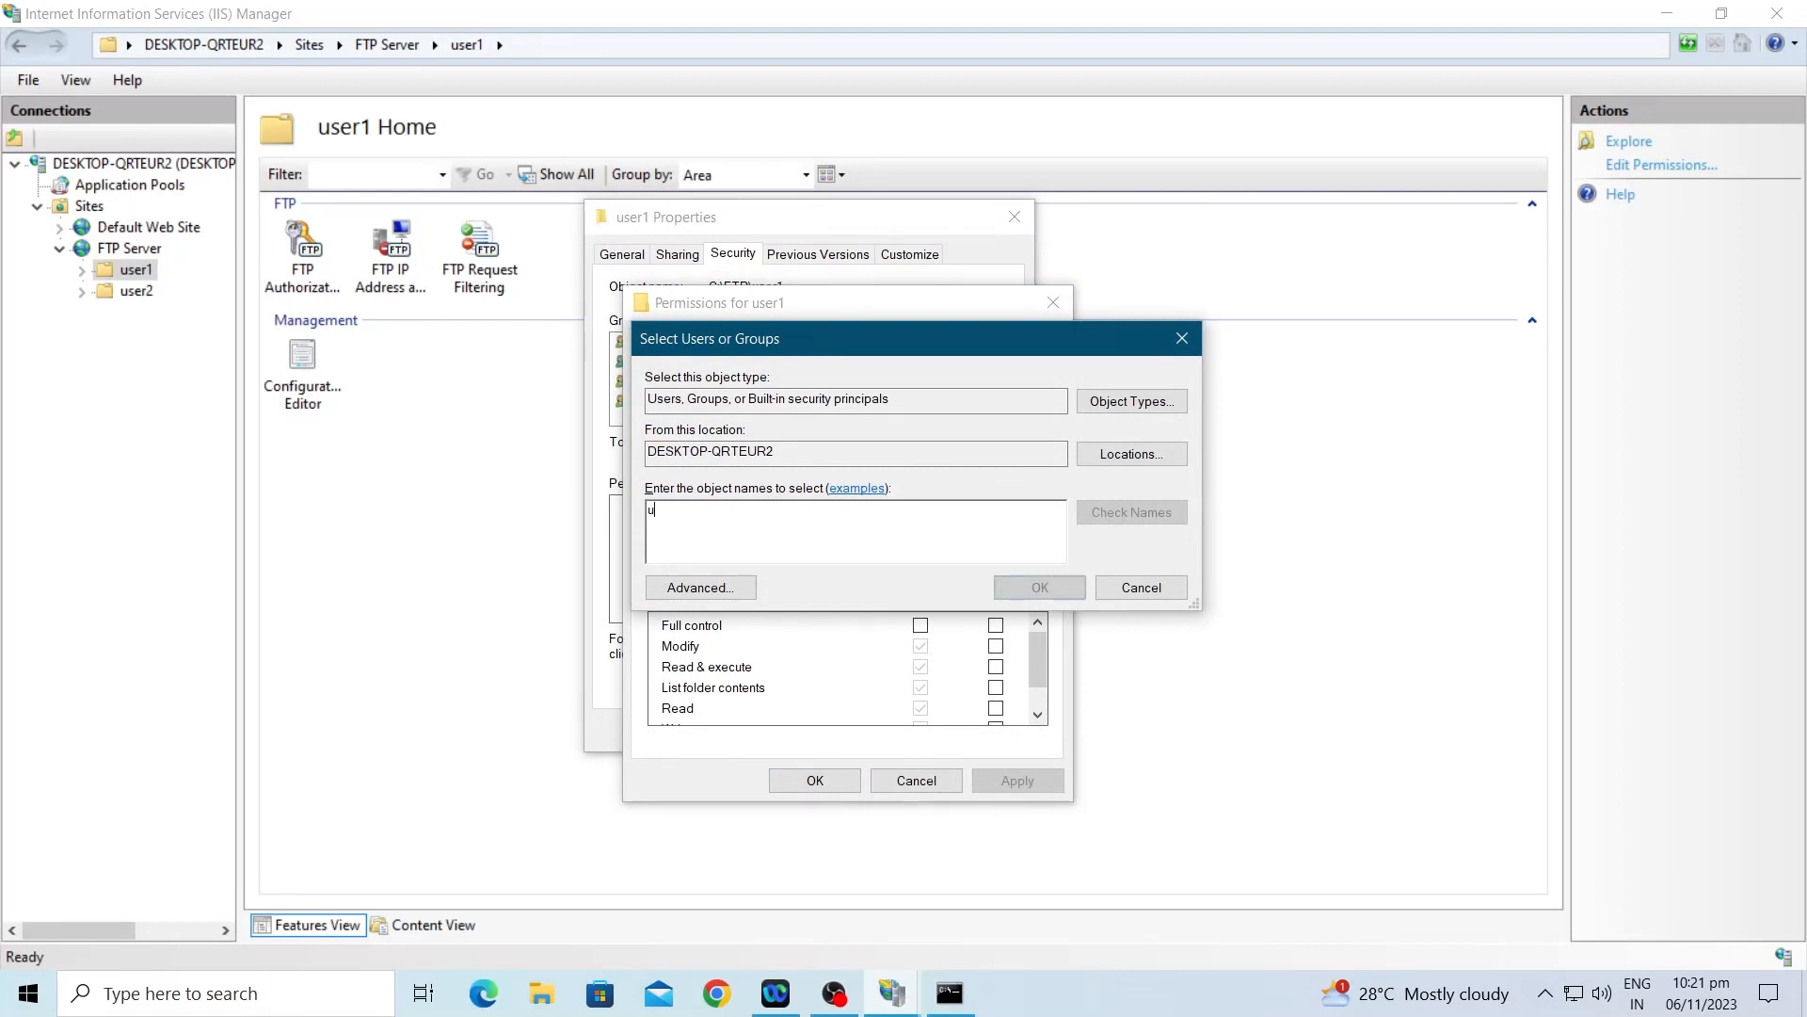
type("ser1")
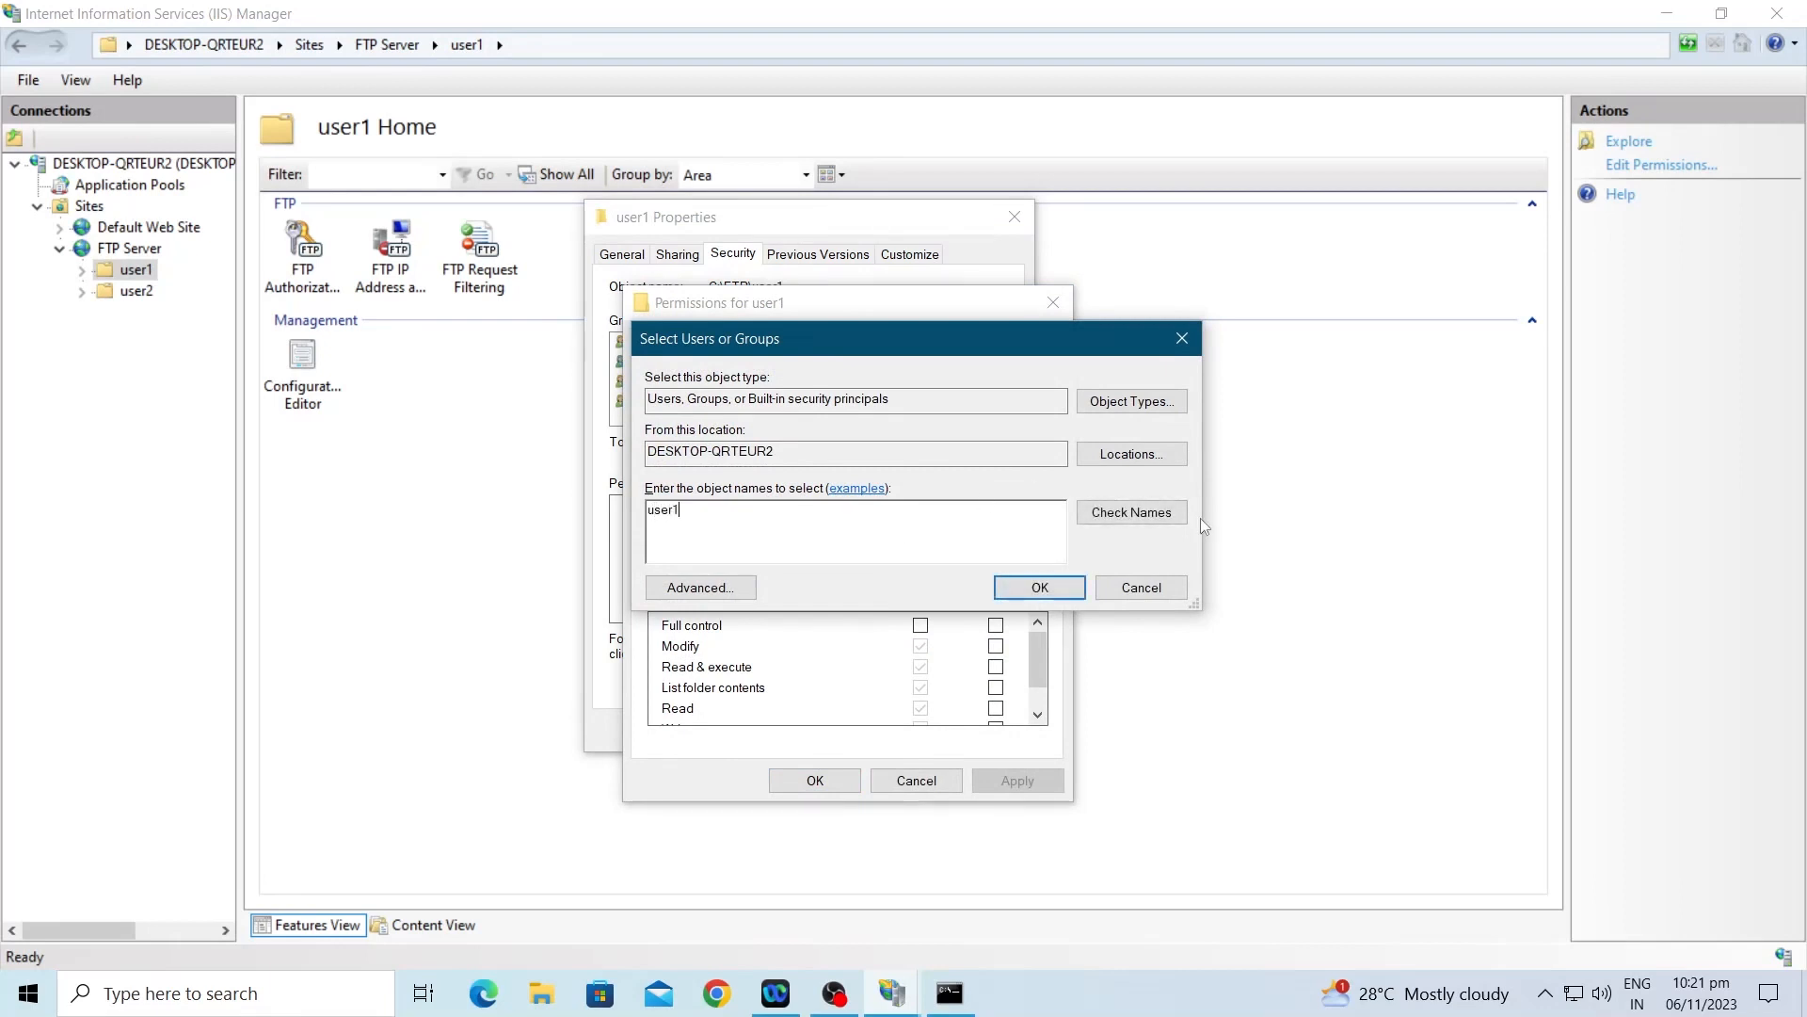
left_click(1162, 513)
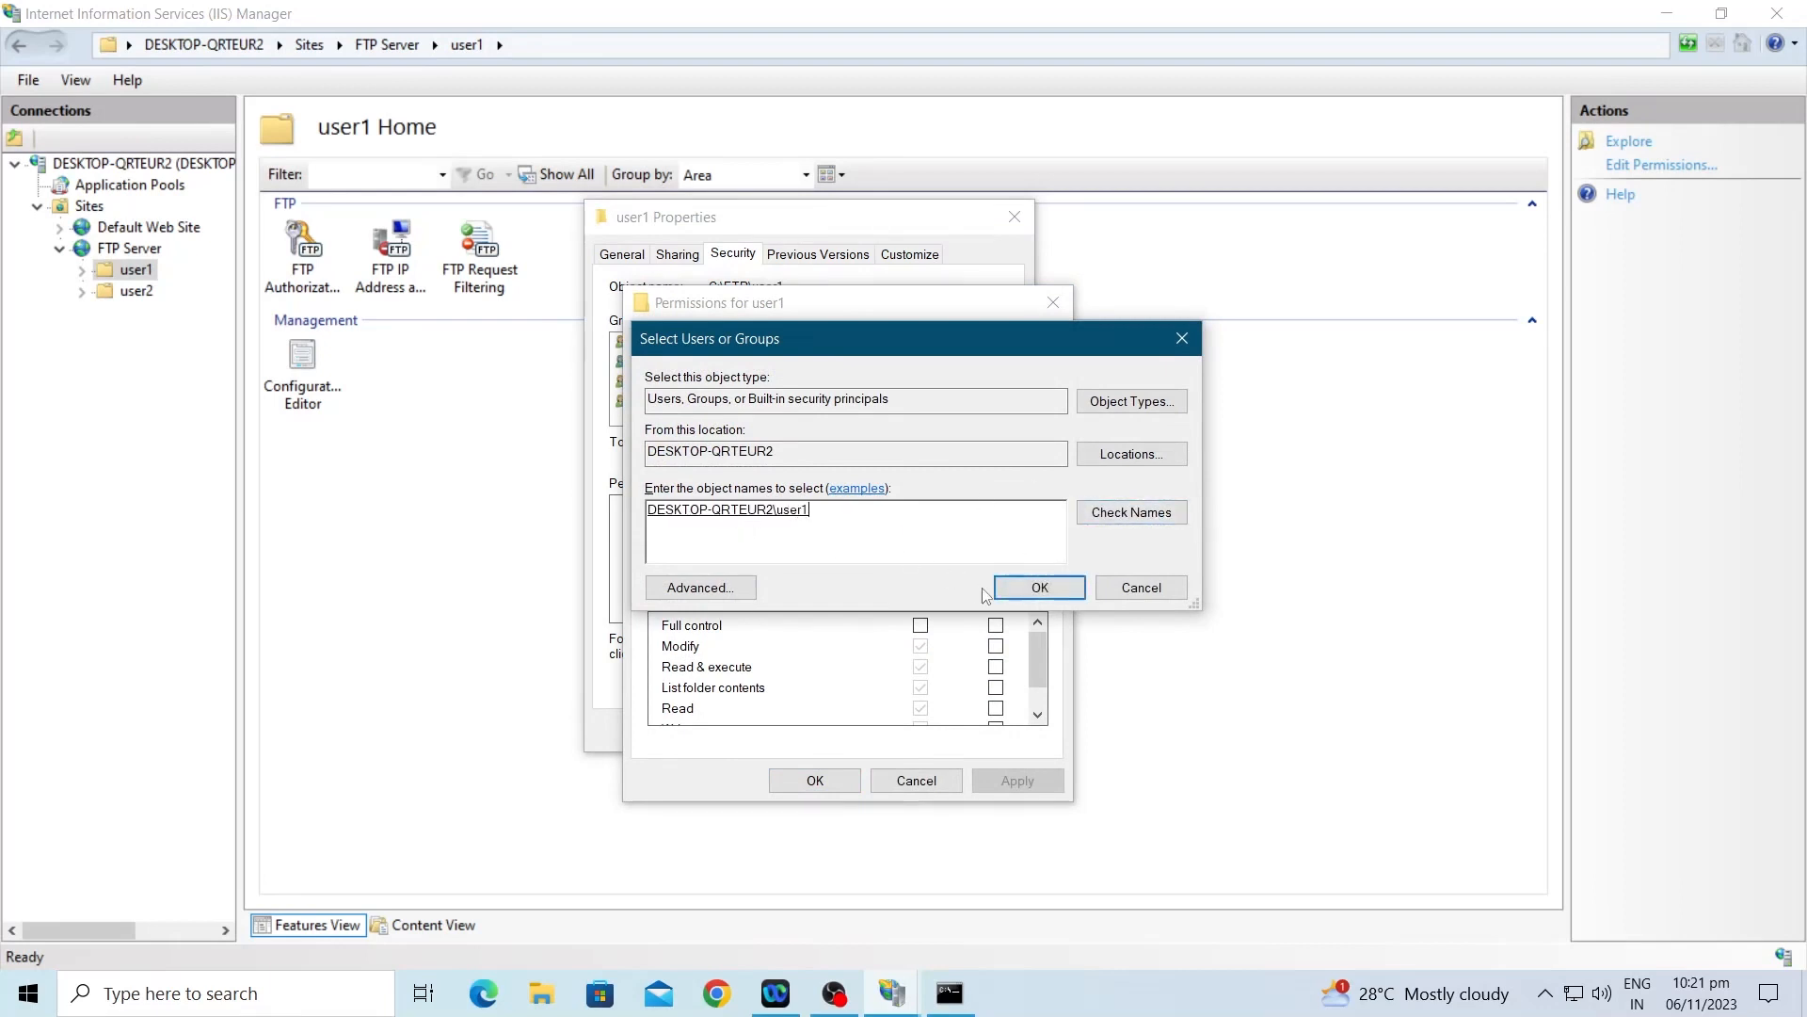
left_click(1036, 587)
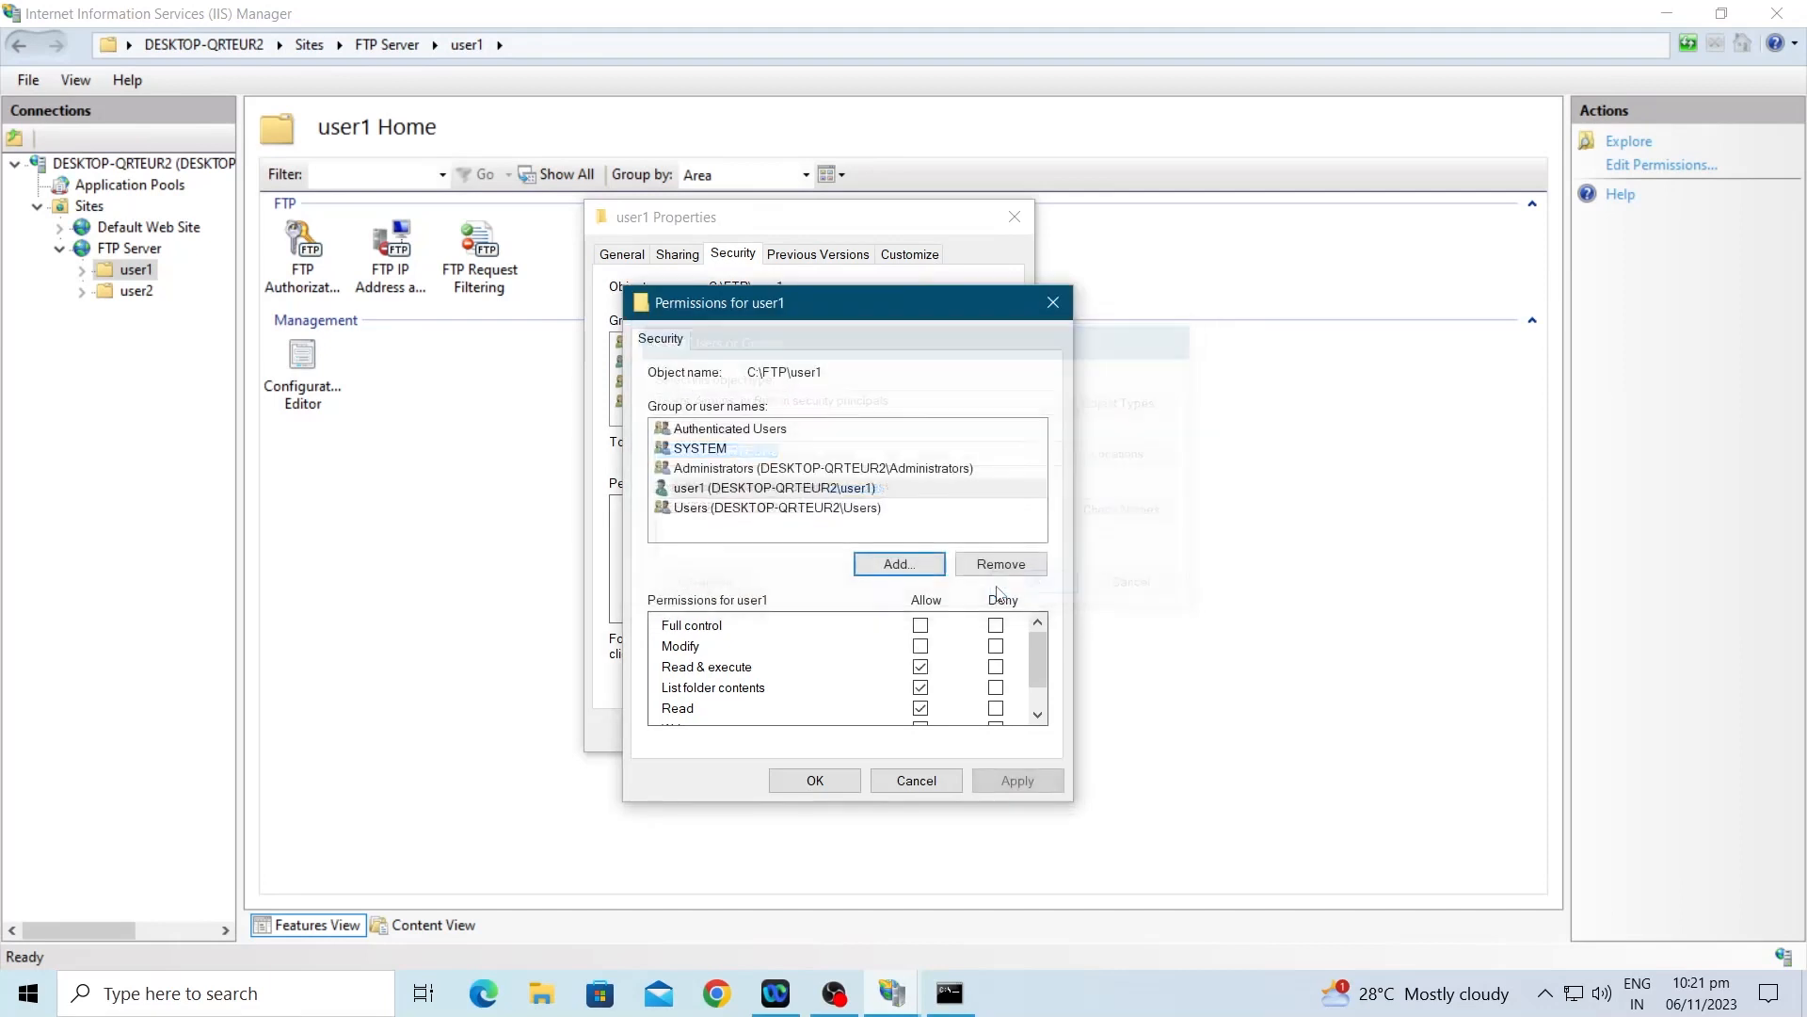
left_click(922, 626)
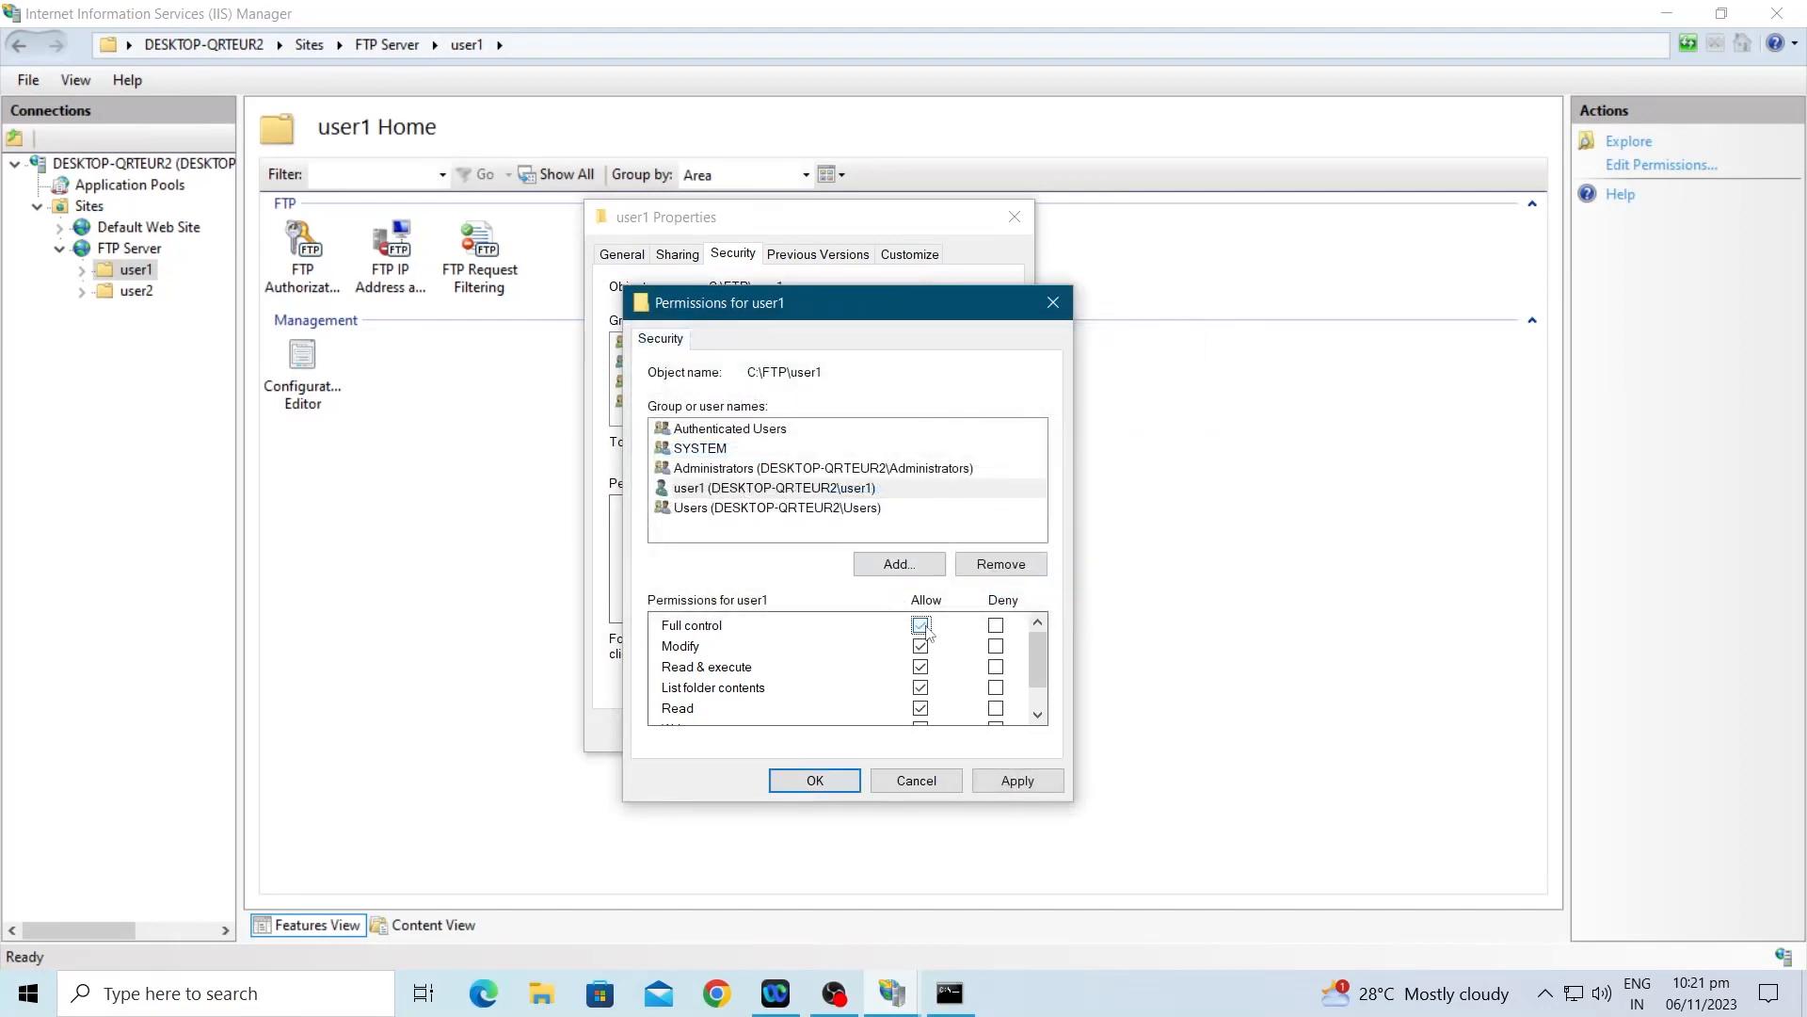
left_click(1010, 781)
left_click(818, 780)
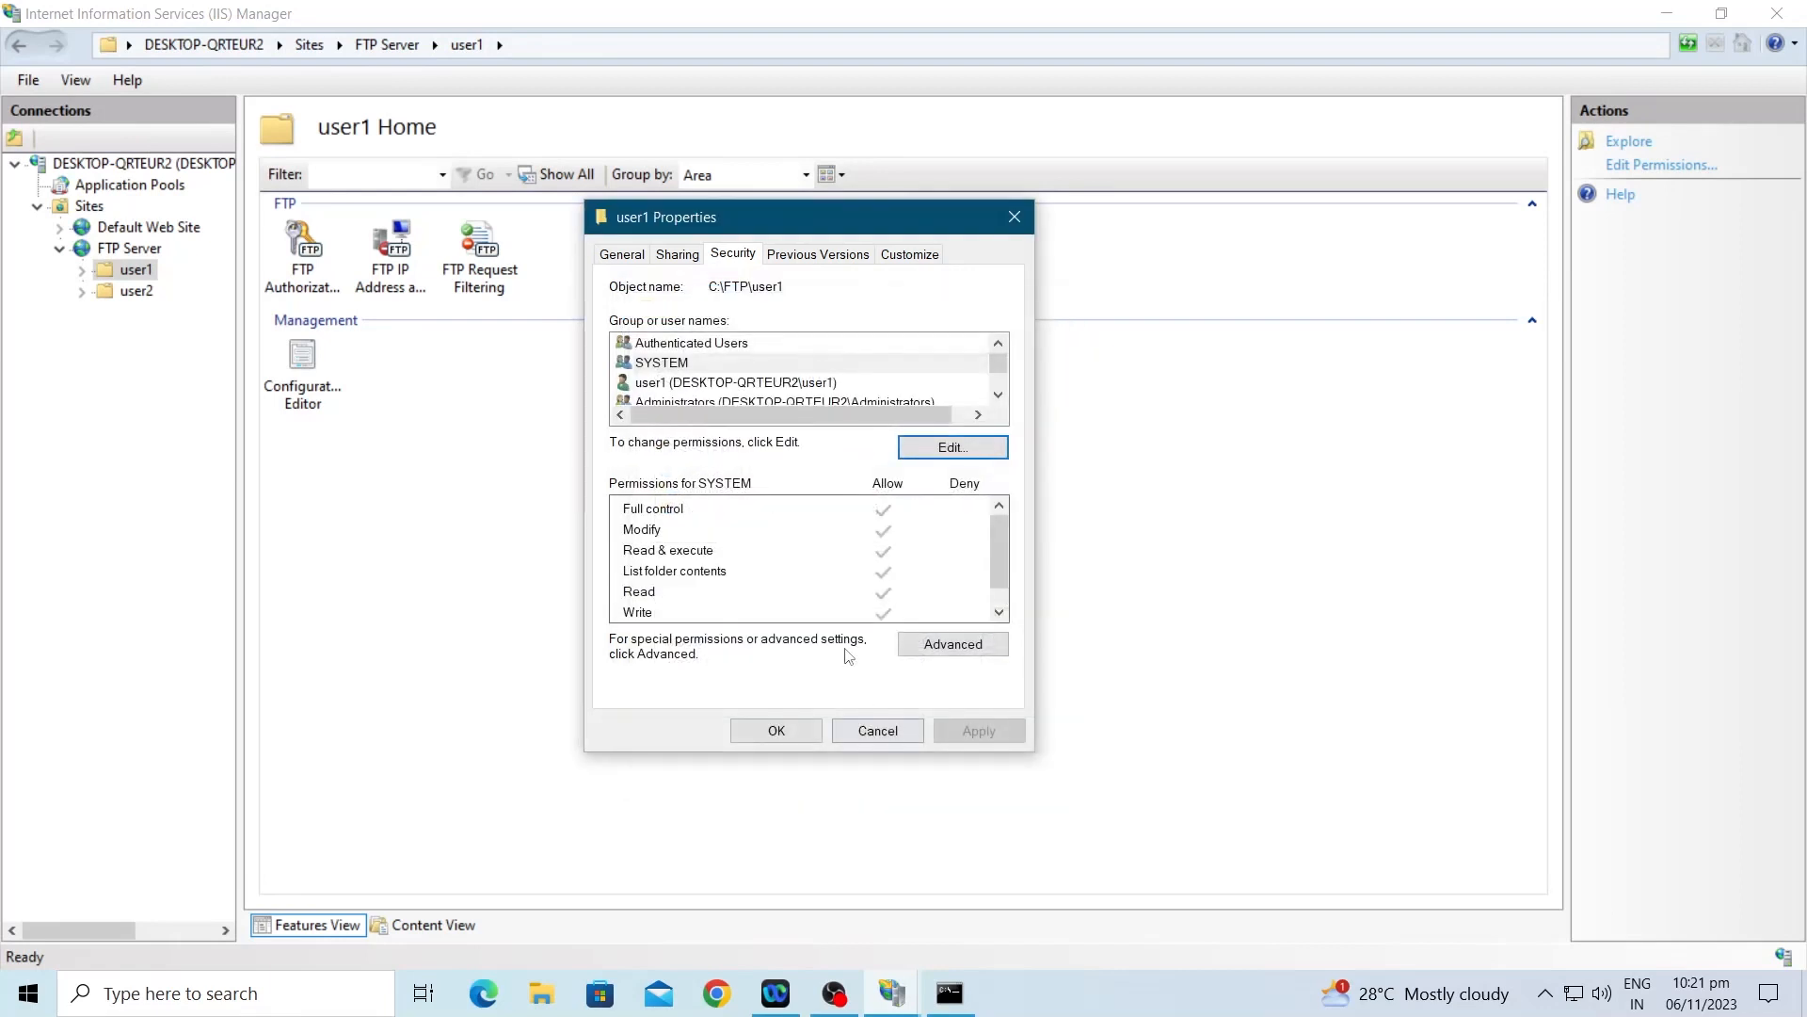
left_click(773, 731)
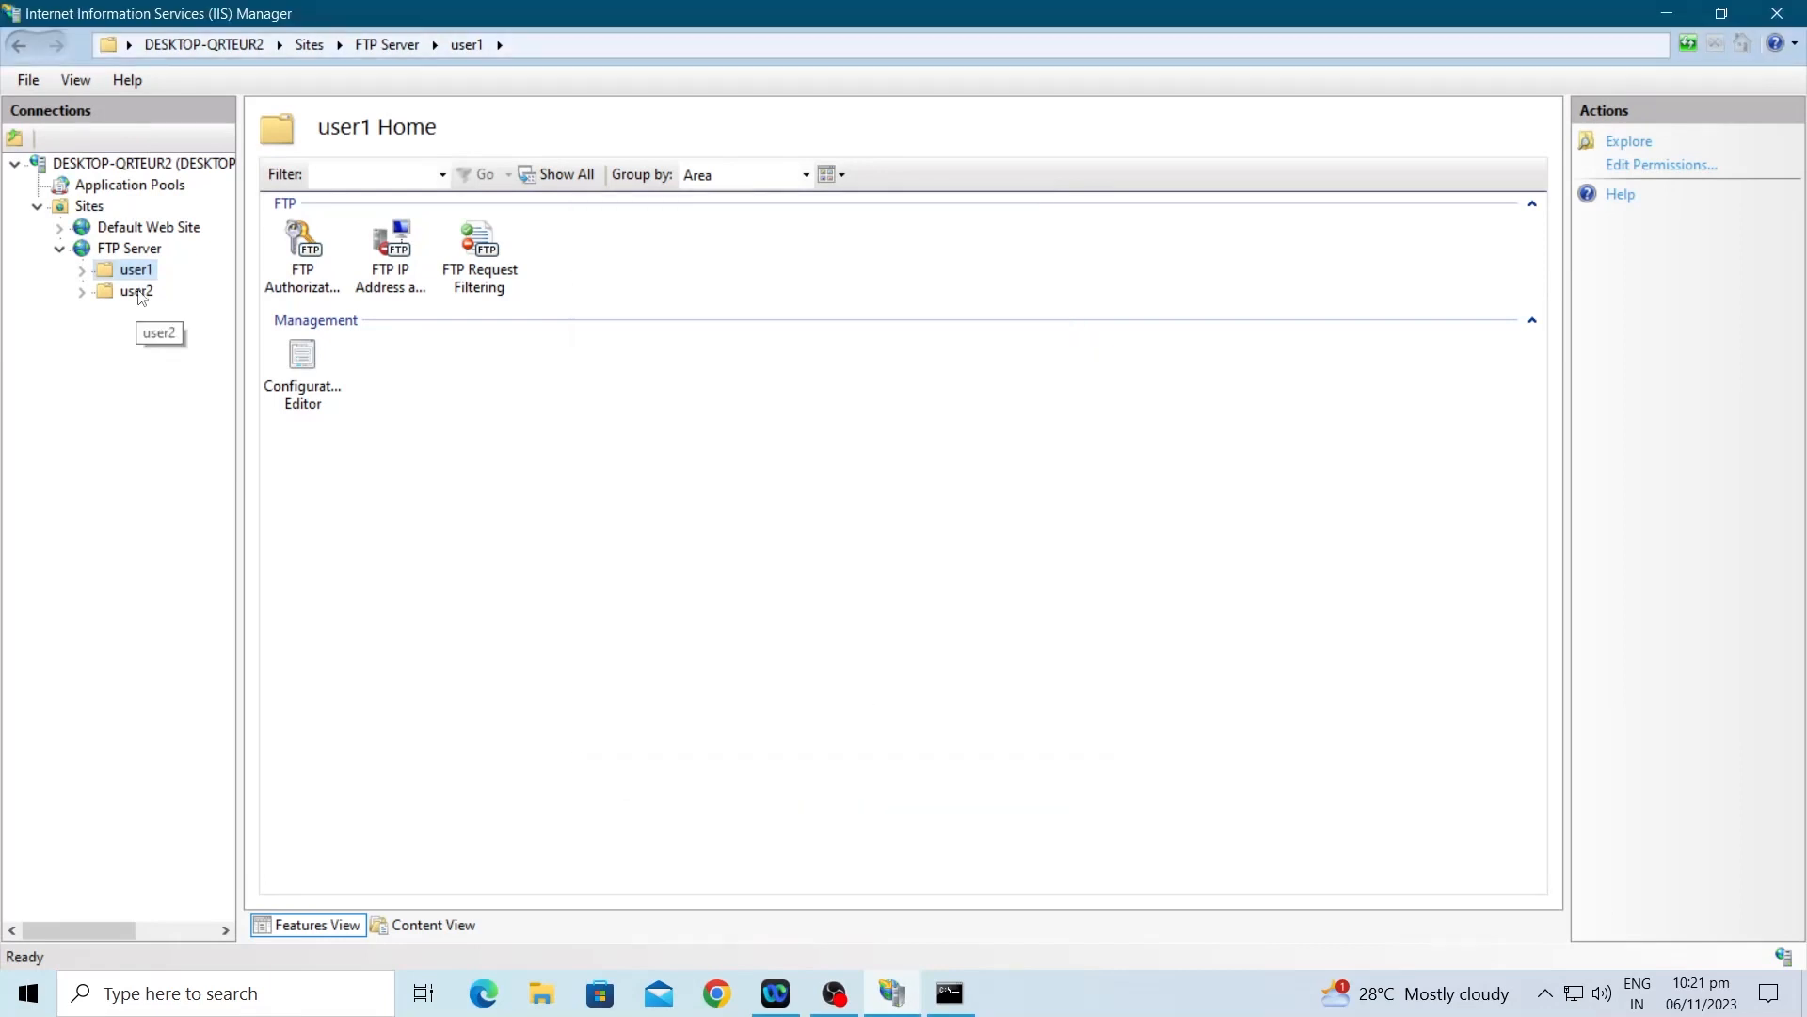
Step: Add the local user2 account to the C:\FTP\user2 folder's security permissions list
right_click(137, 291)
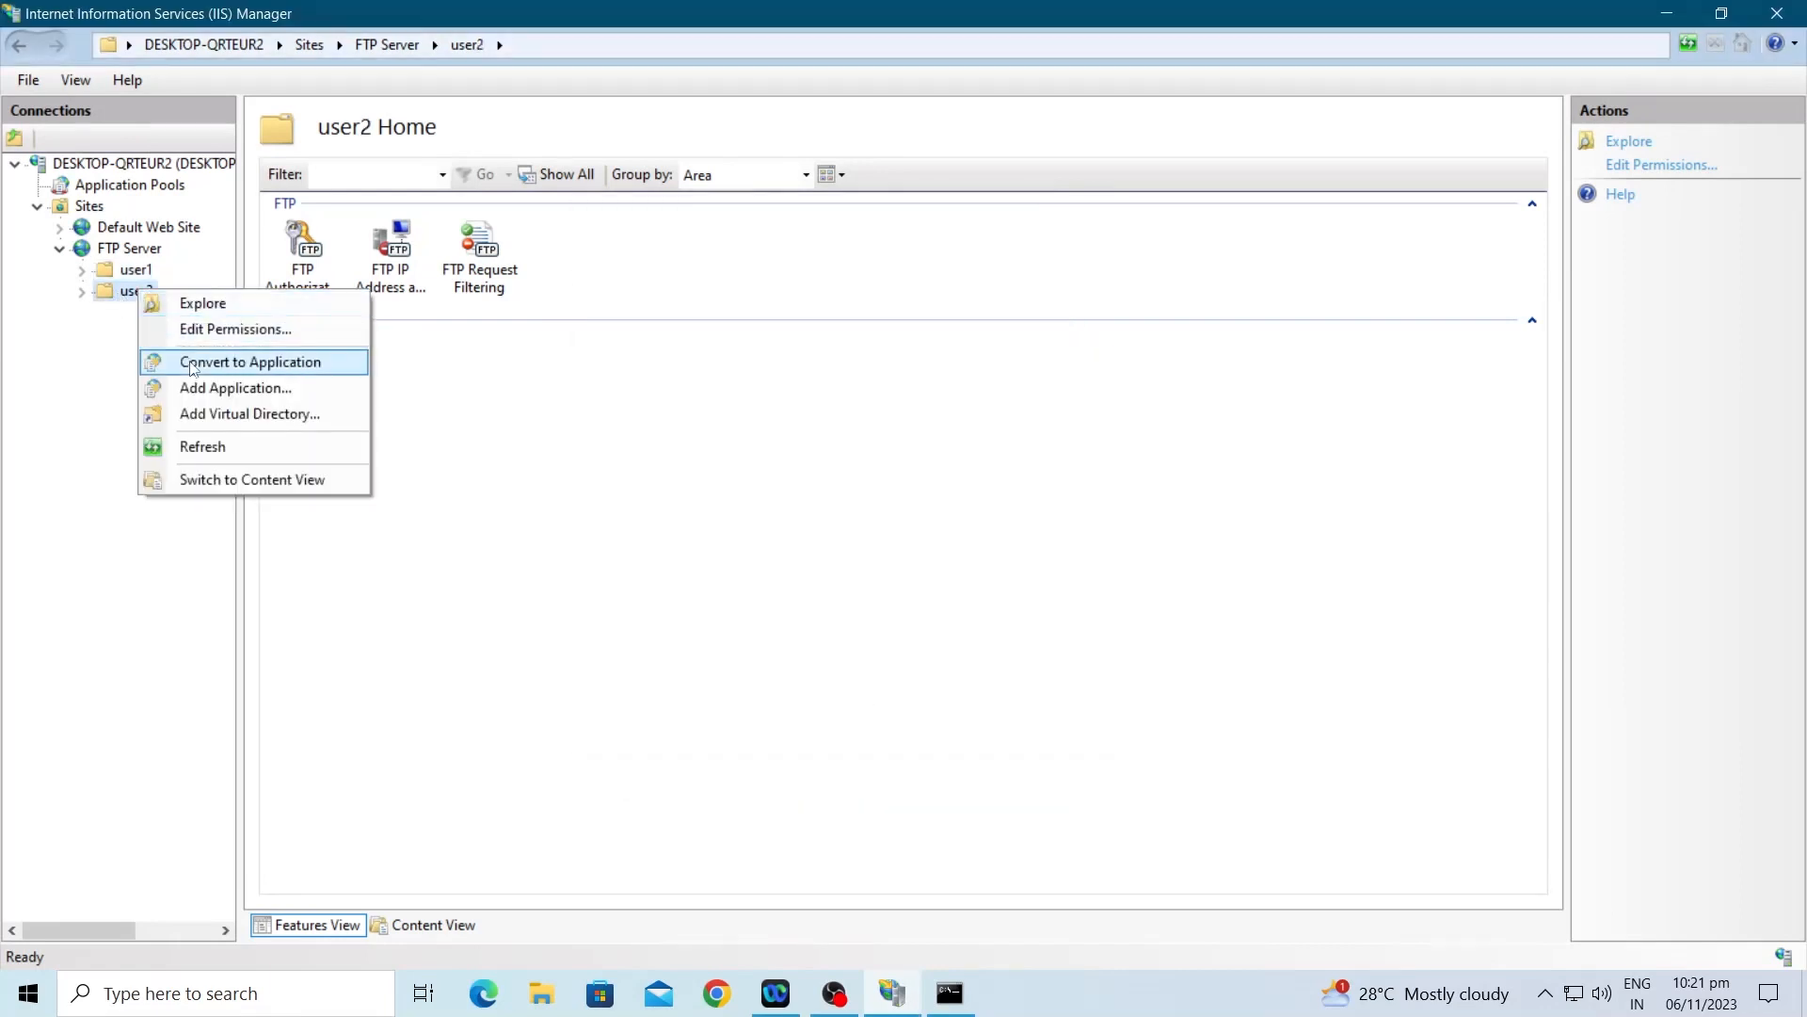
left_click(224, 331)
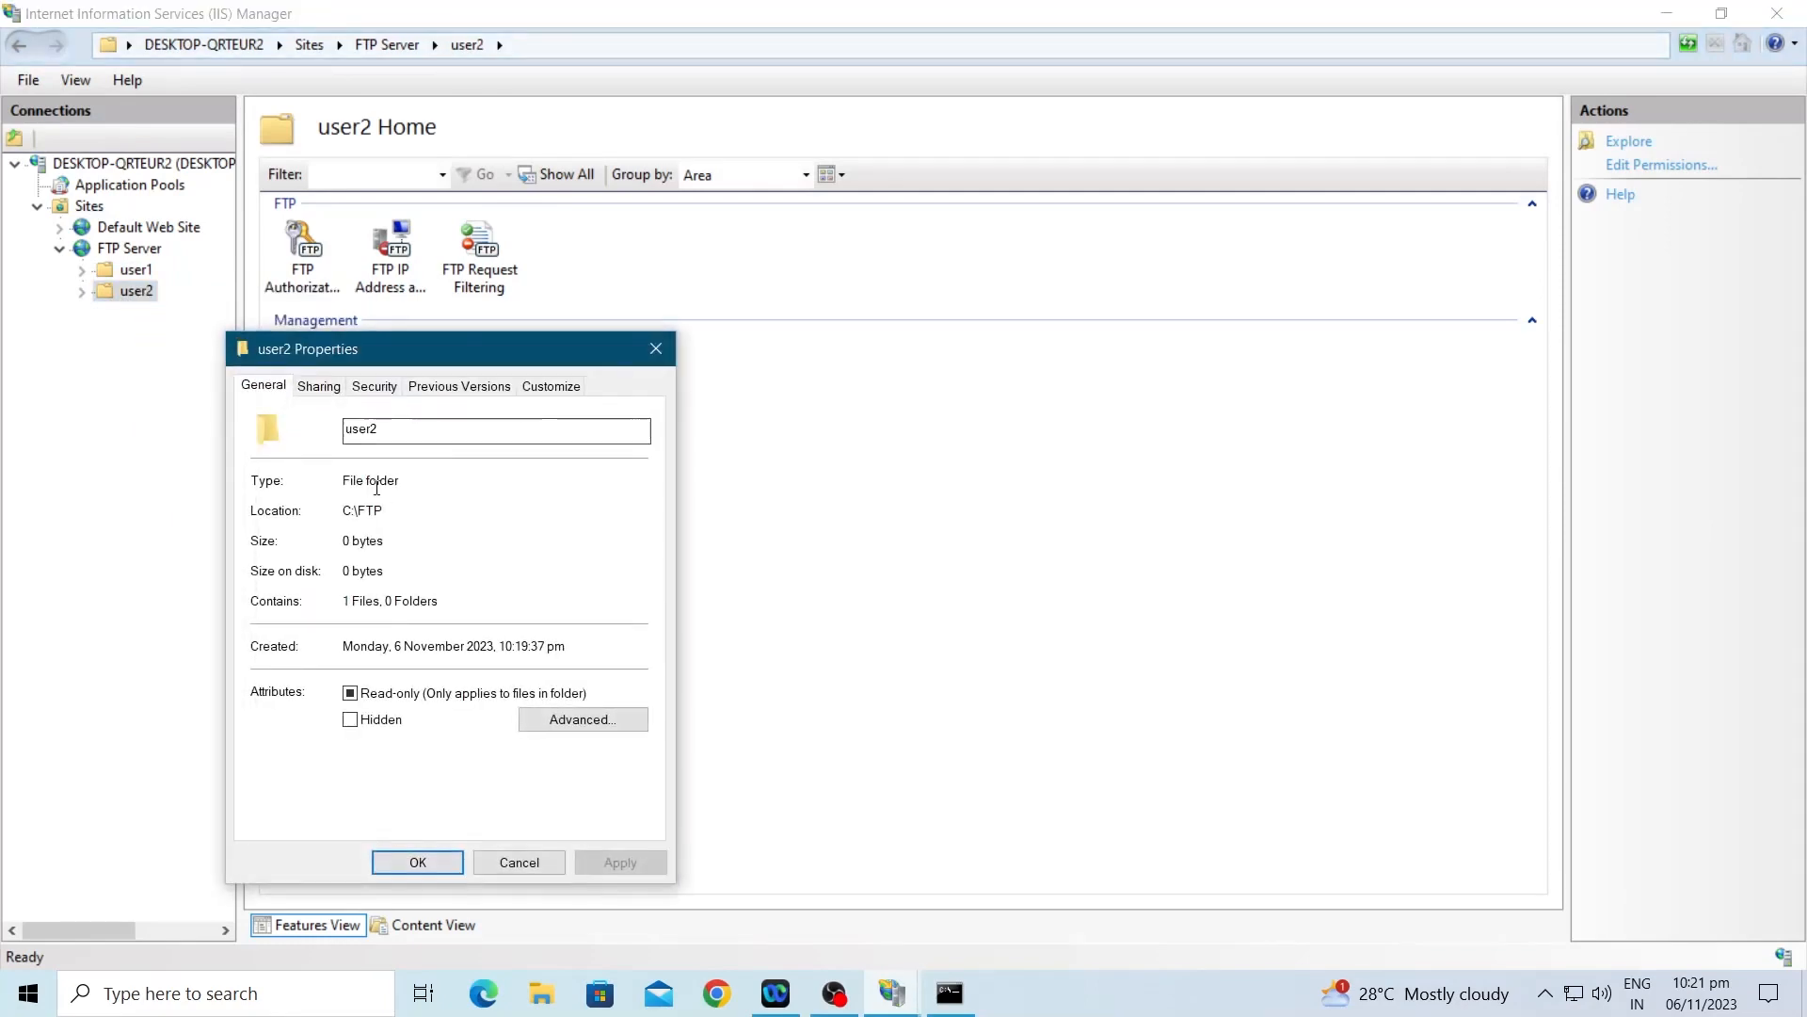
left_click(373, 387)
left_click_drag(471, 352, 858, 259)
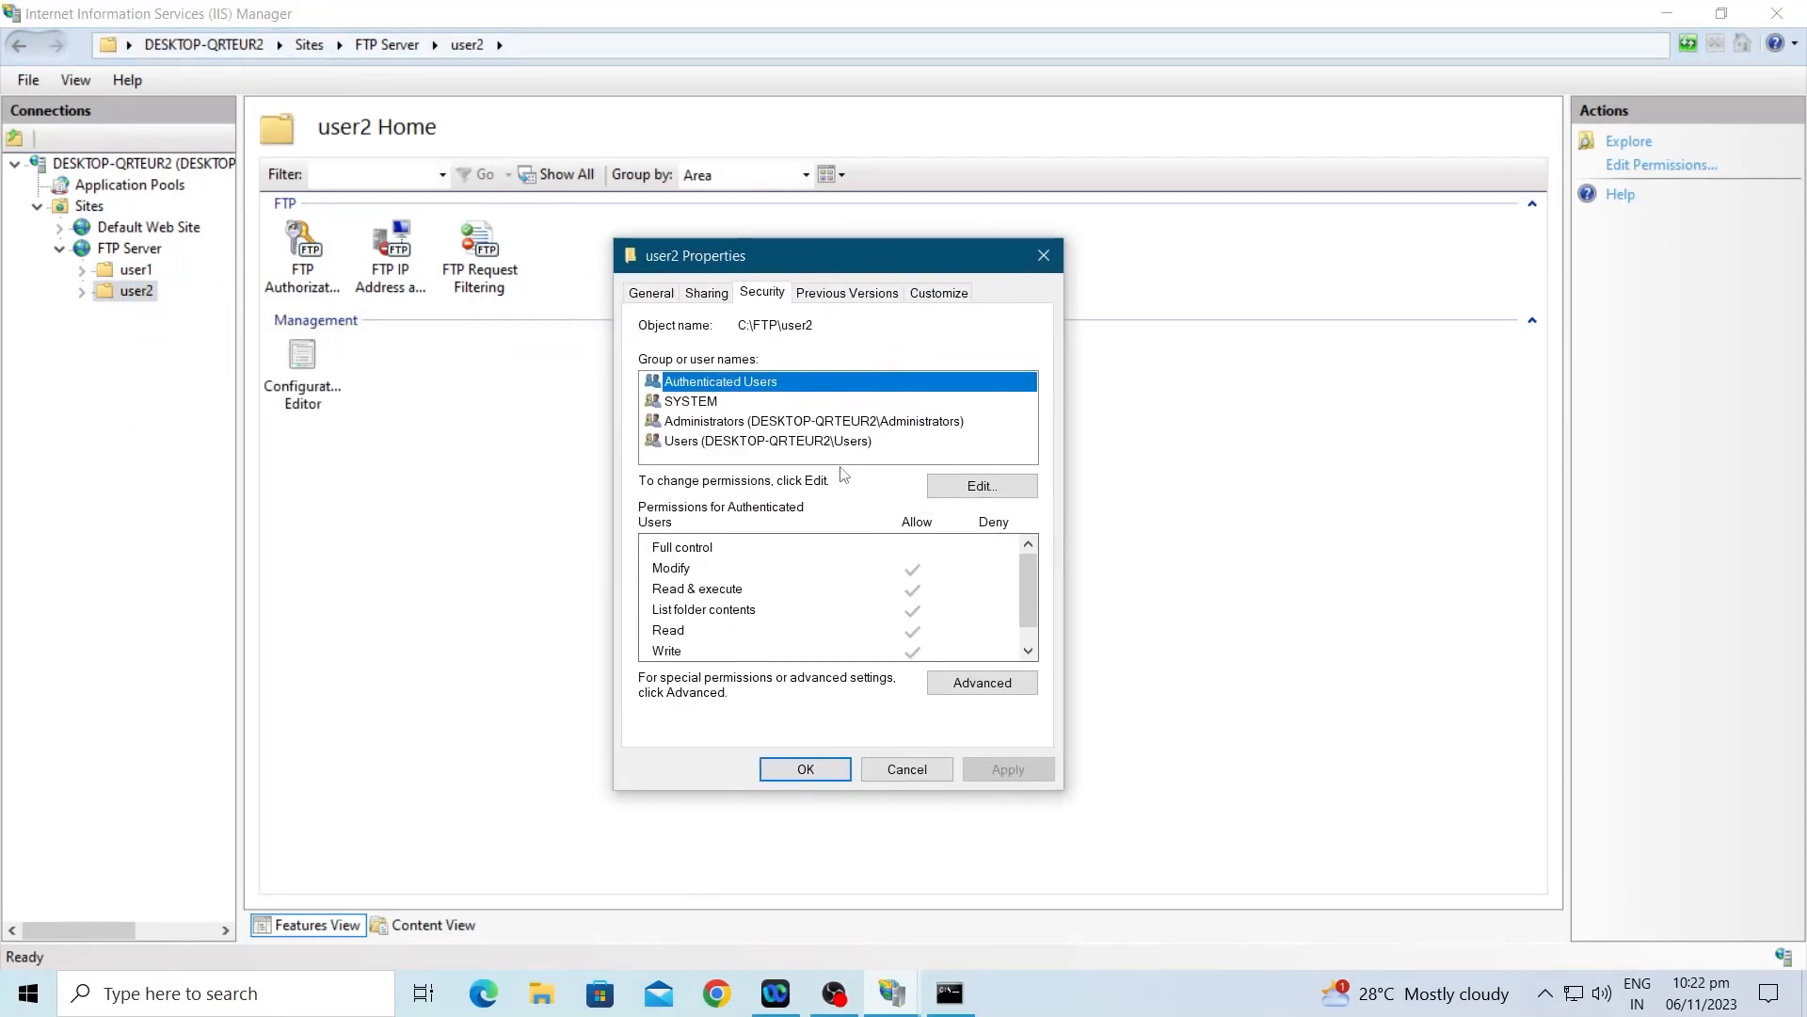
left_click(959, 492)
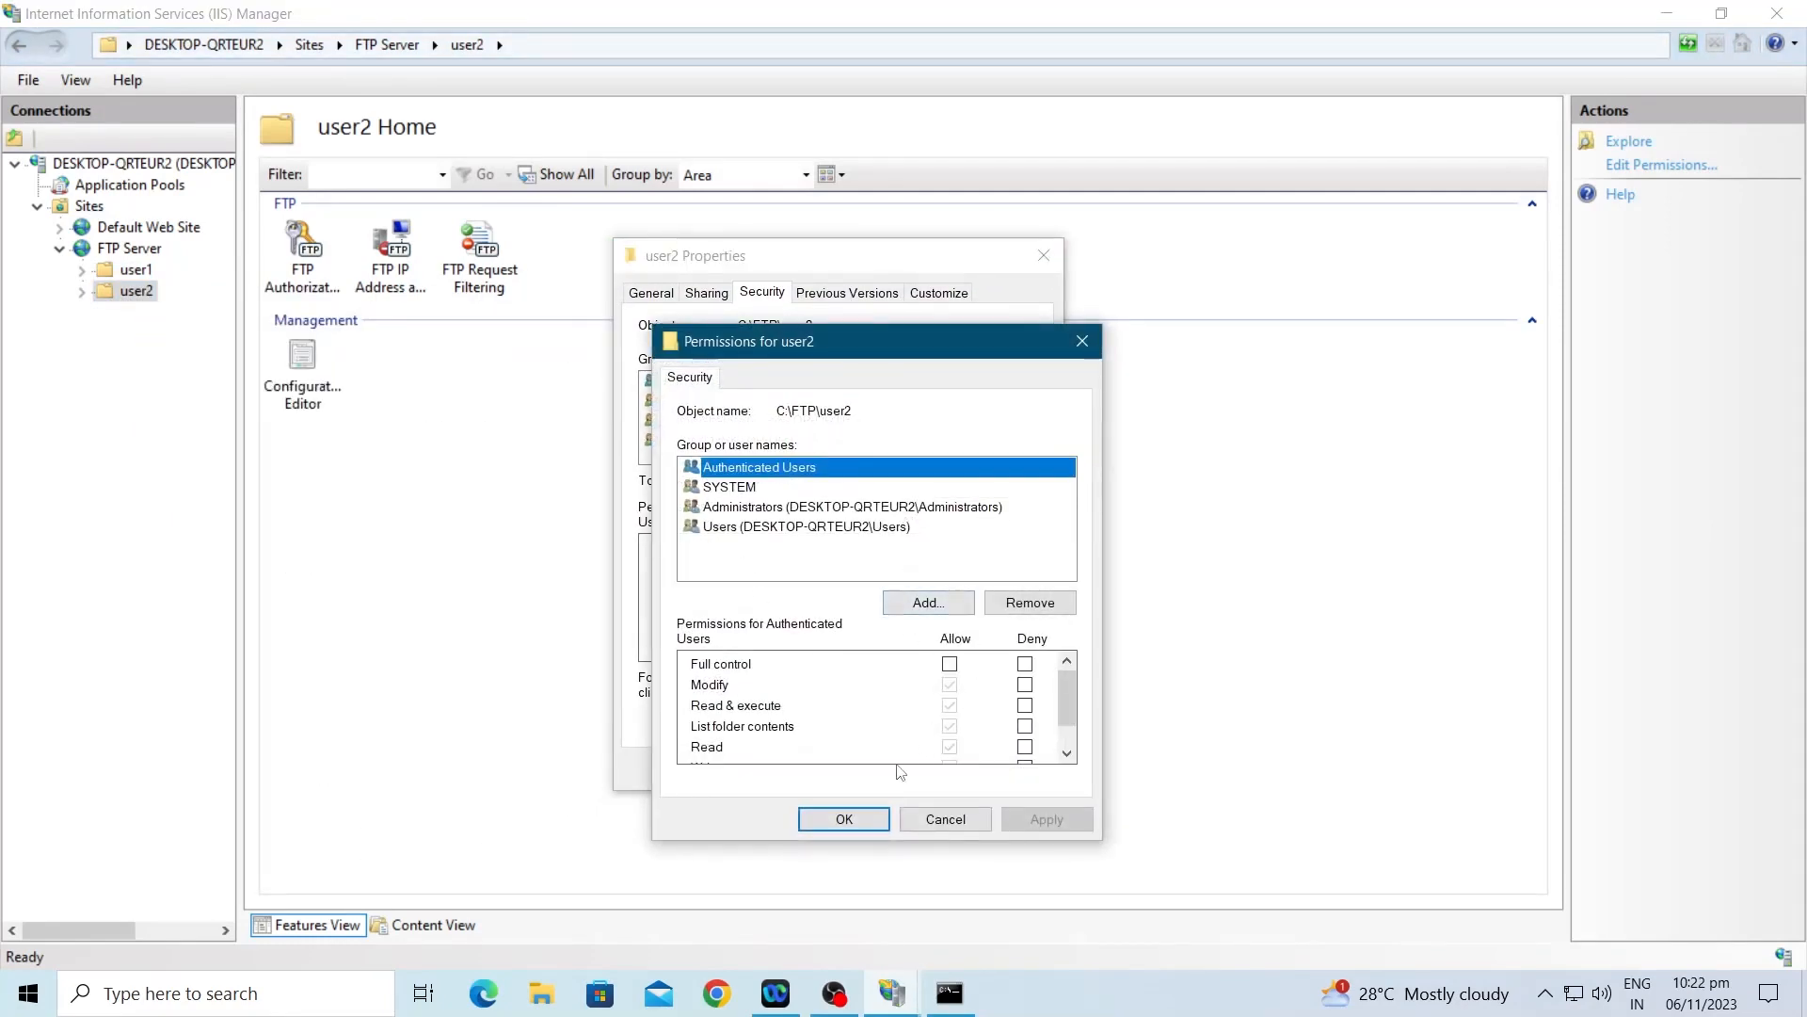
left_click(784, 528)
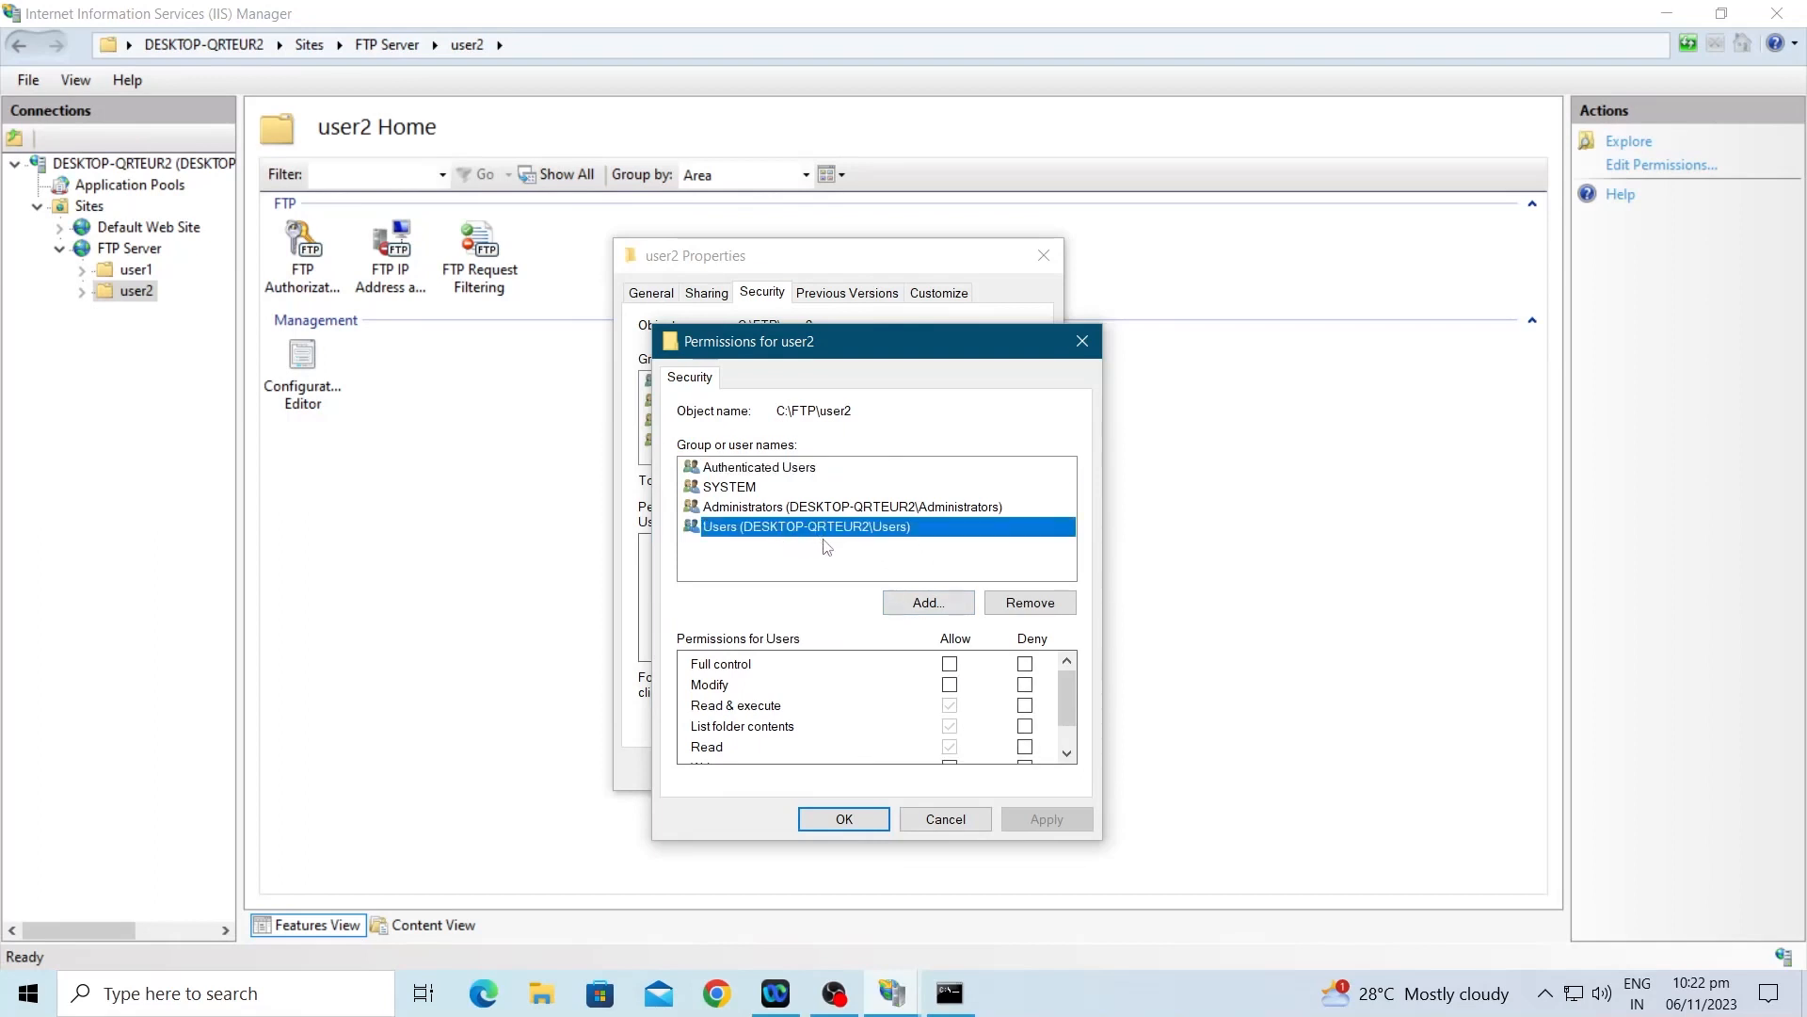
left_click(927, 600)
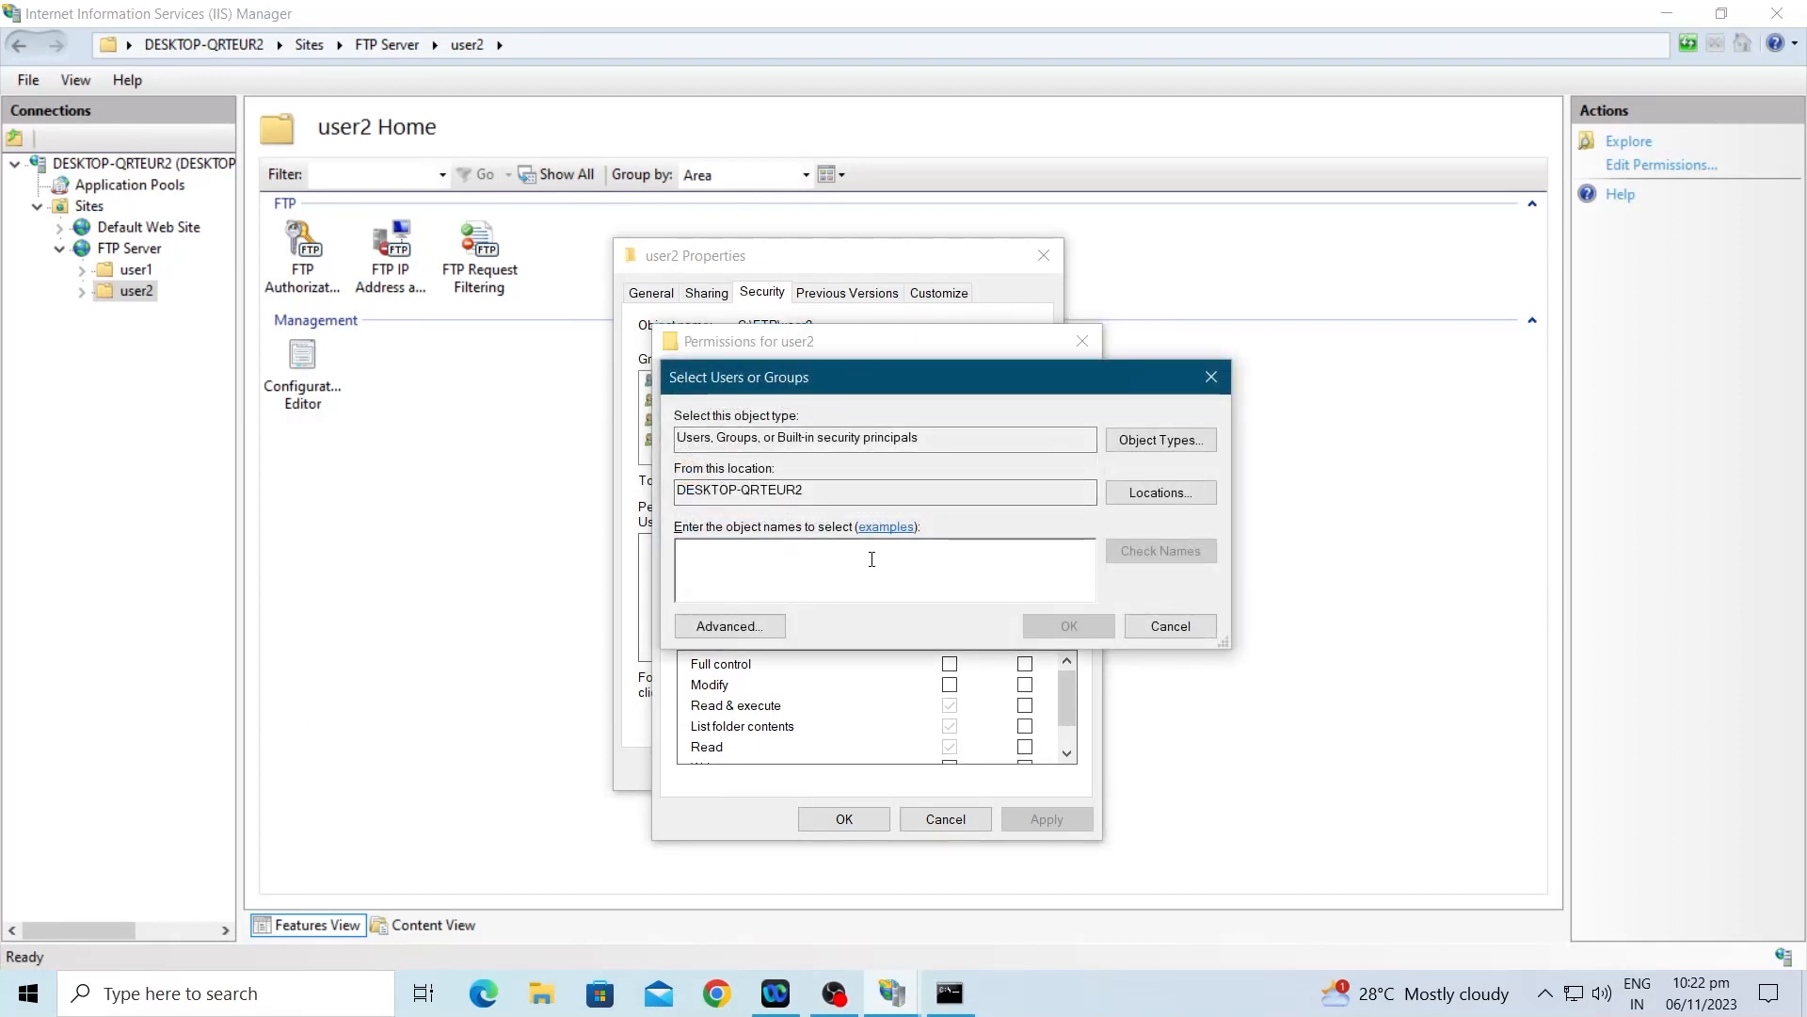
type("user2")
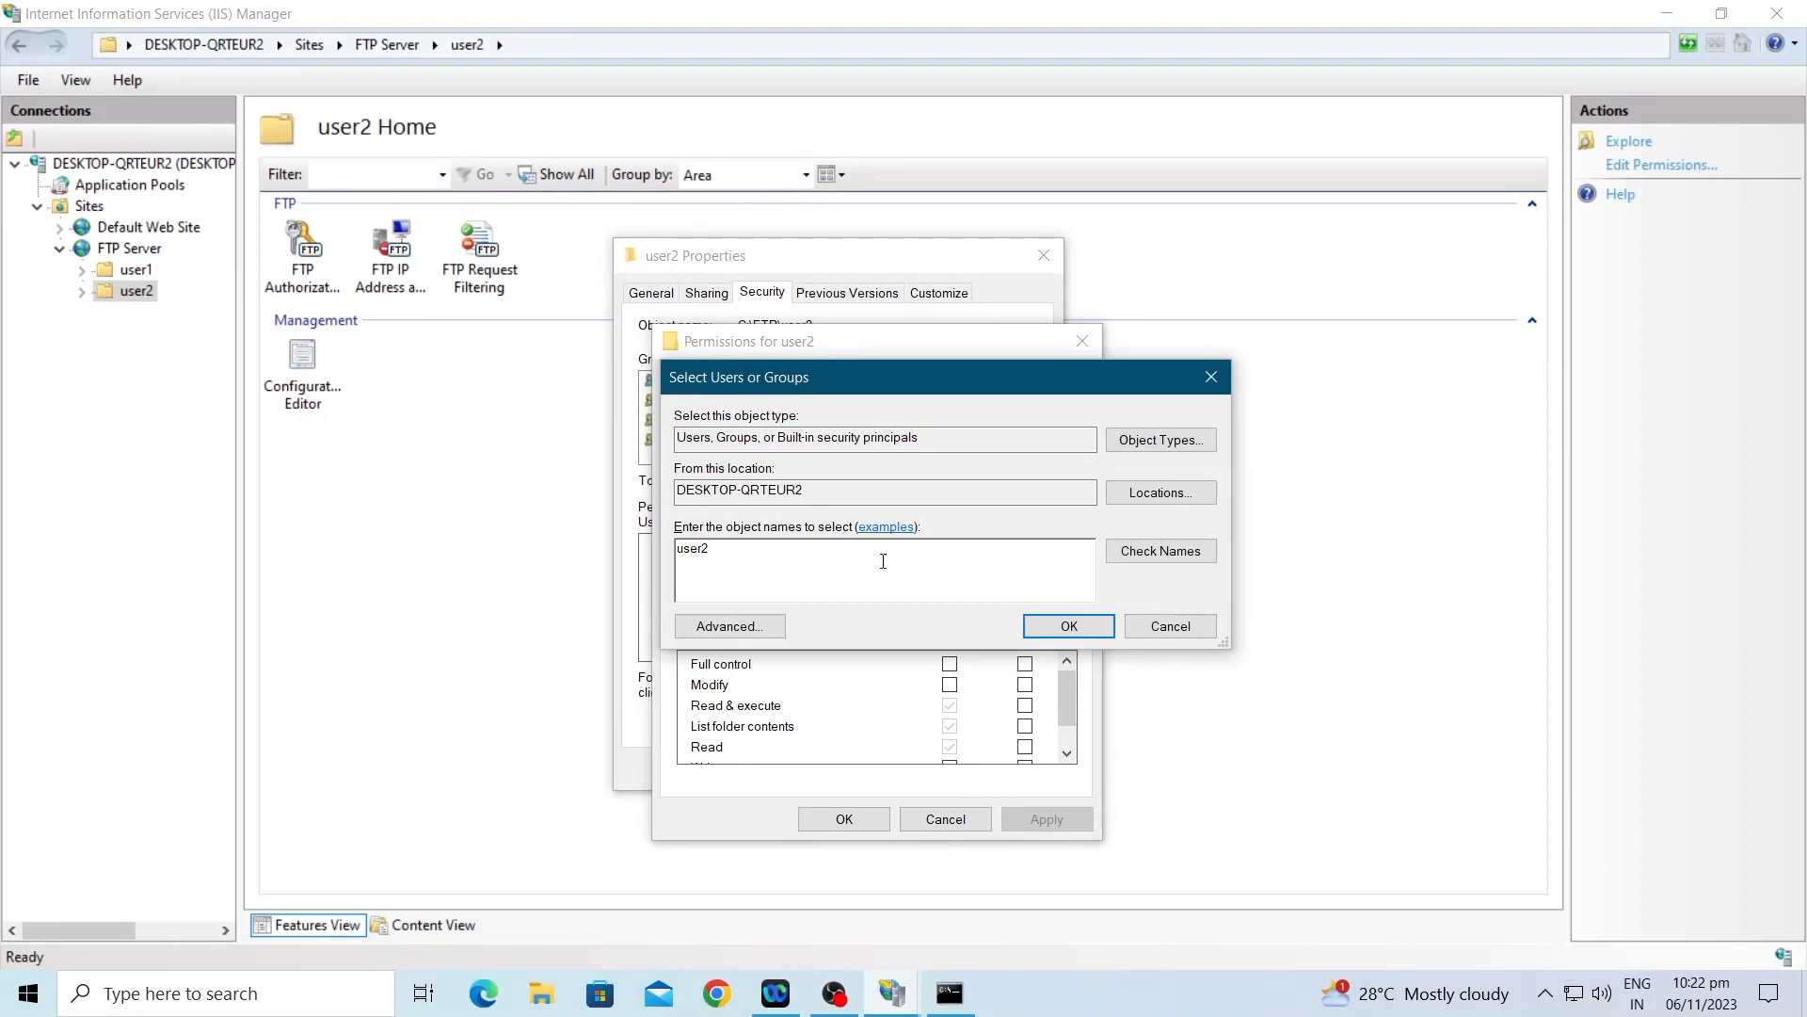
left_click(1152, 552)
left_click(1067, 629)
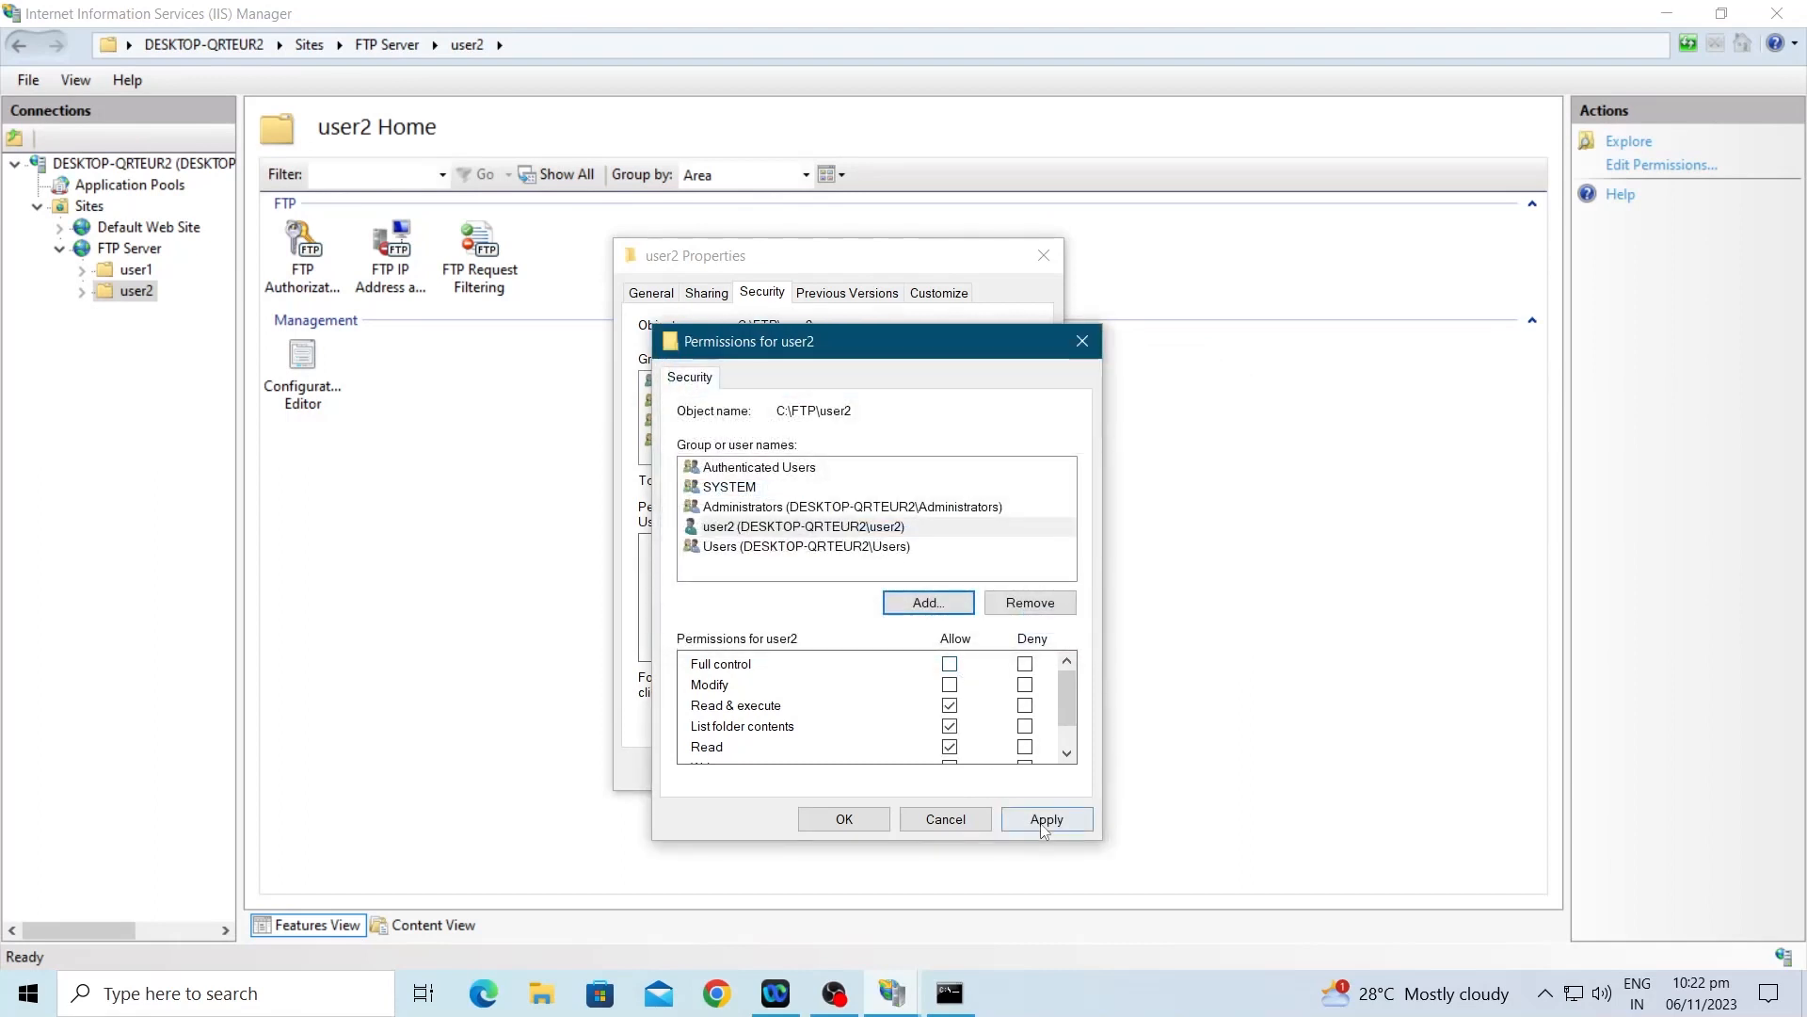
Step: Apply user2's folder permissions, then open advanced security settings for the user1 folder
left_click(1045, 819)
left_click(845, 819)
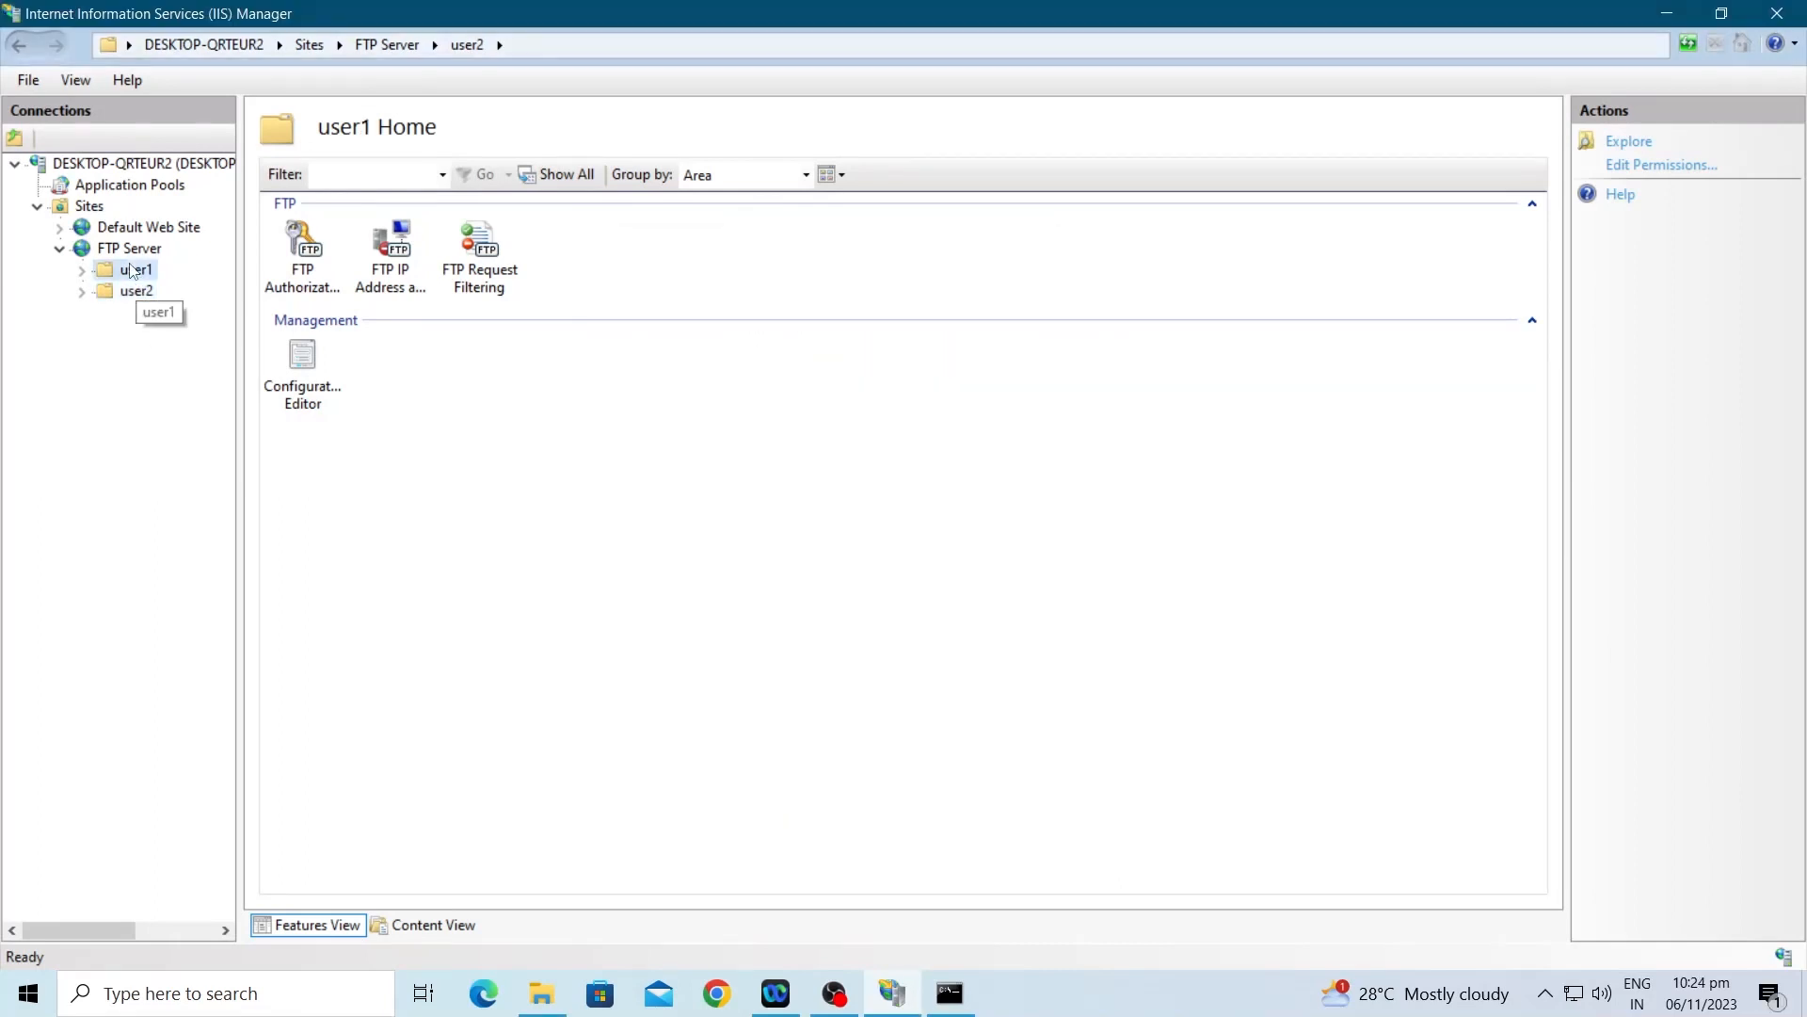
right_click(134, 269)
left_click(226, 303)
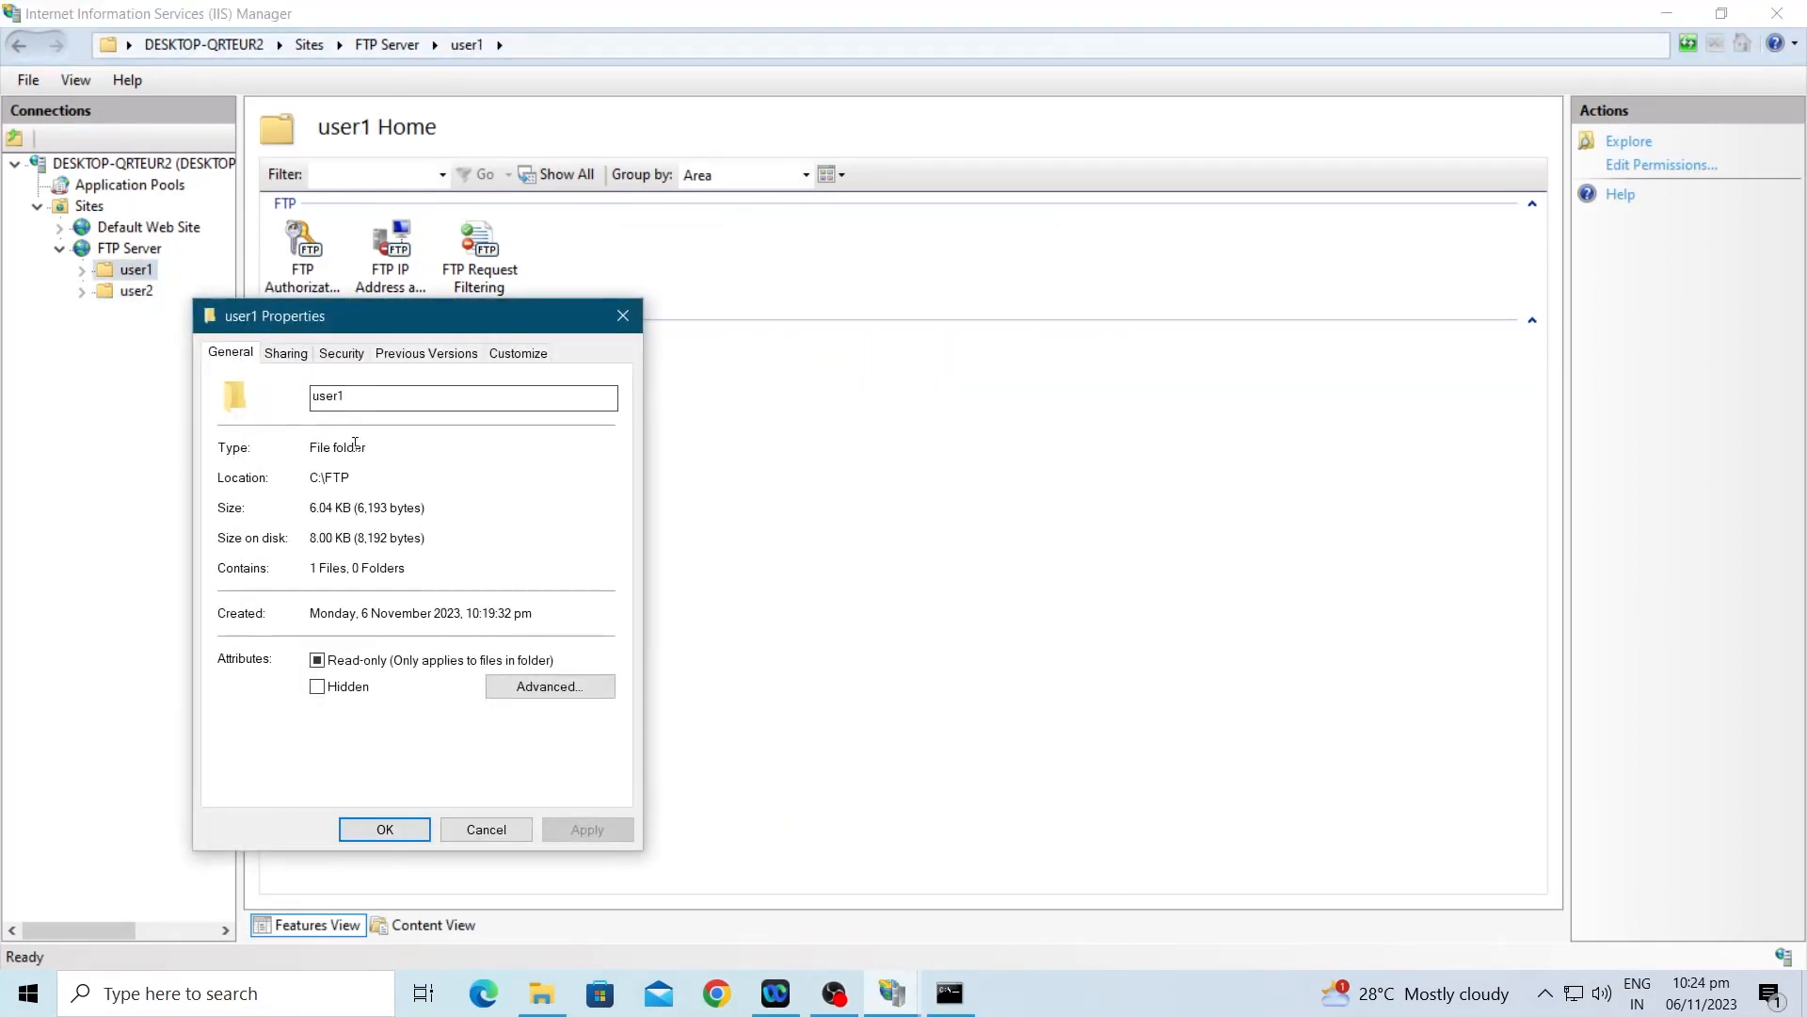
left_click(341, 353)
left_click_drag(394, 320, 556, 269)
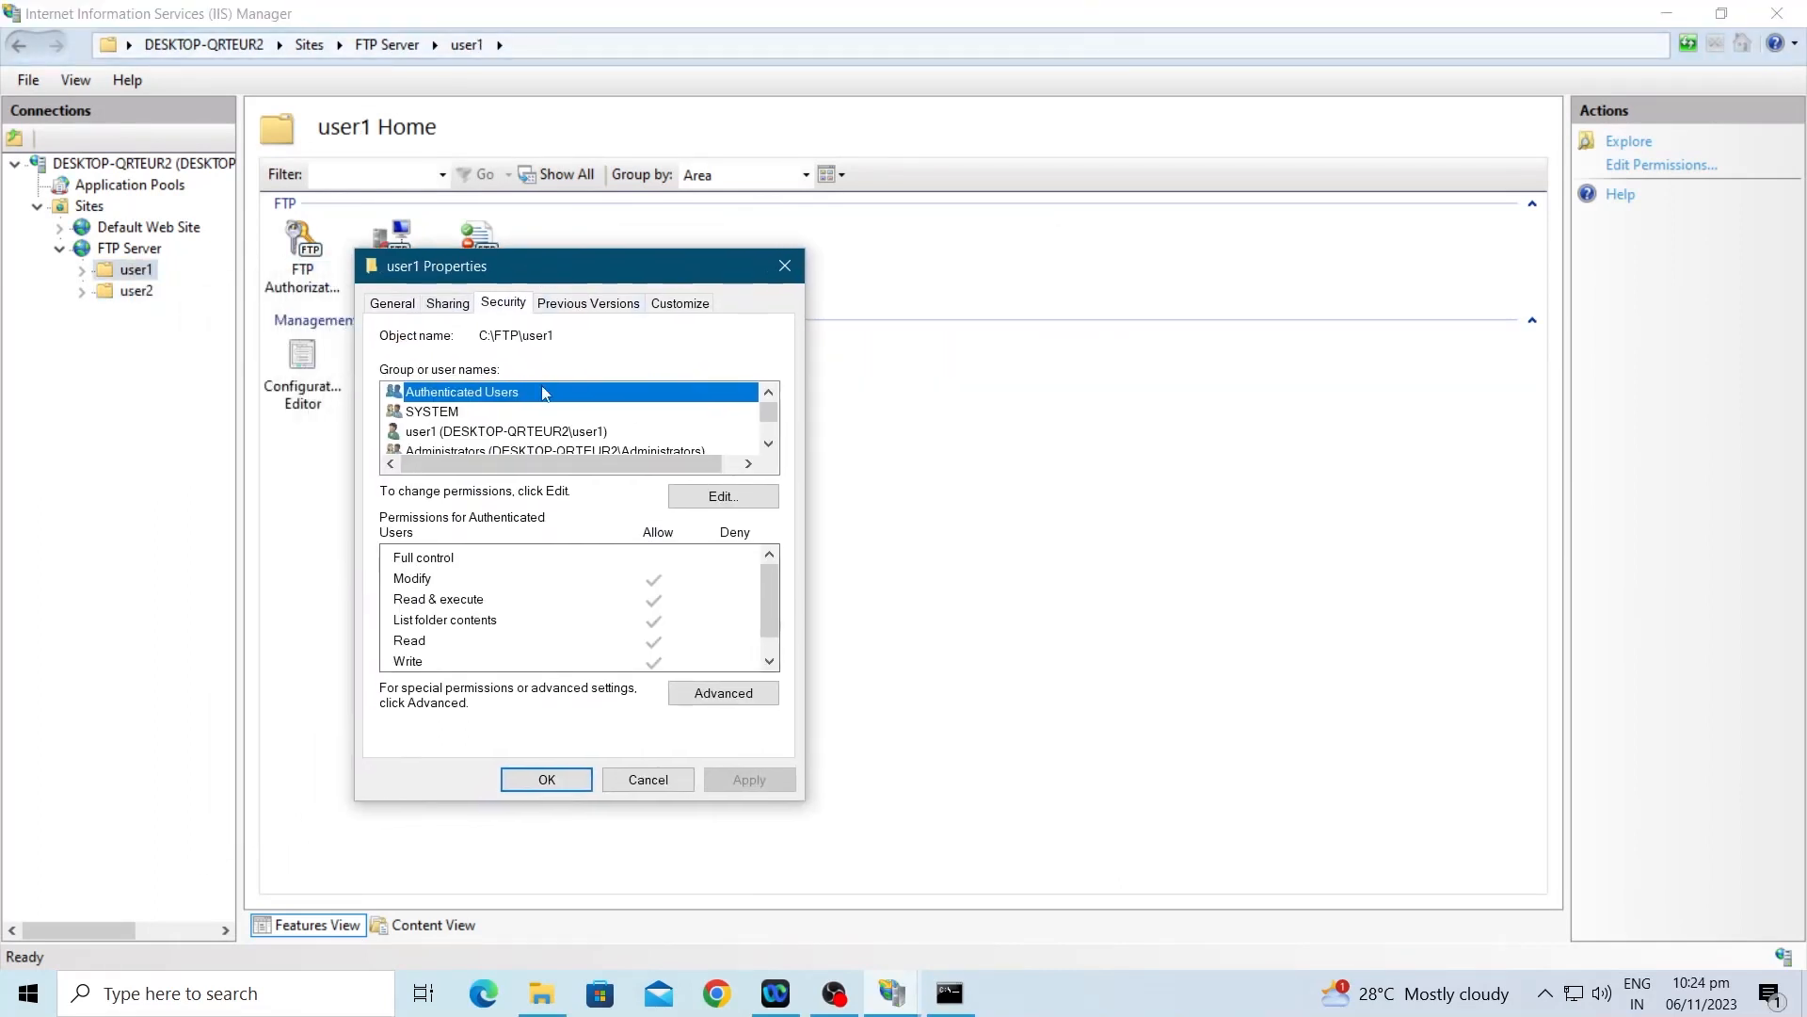
scroll(550, 422, "down", 1)
left_click(504, 394)
left_click(724, 692)
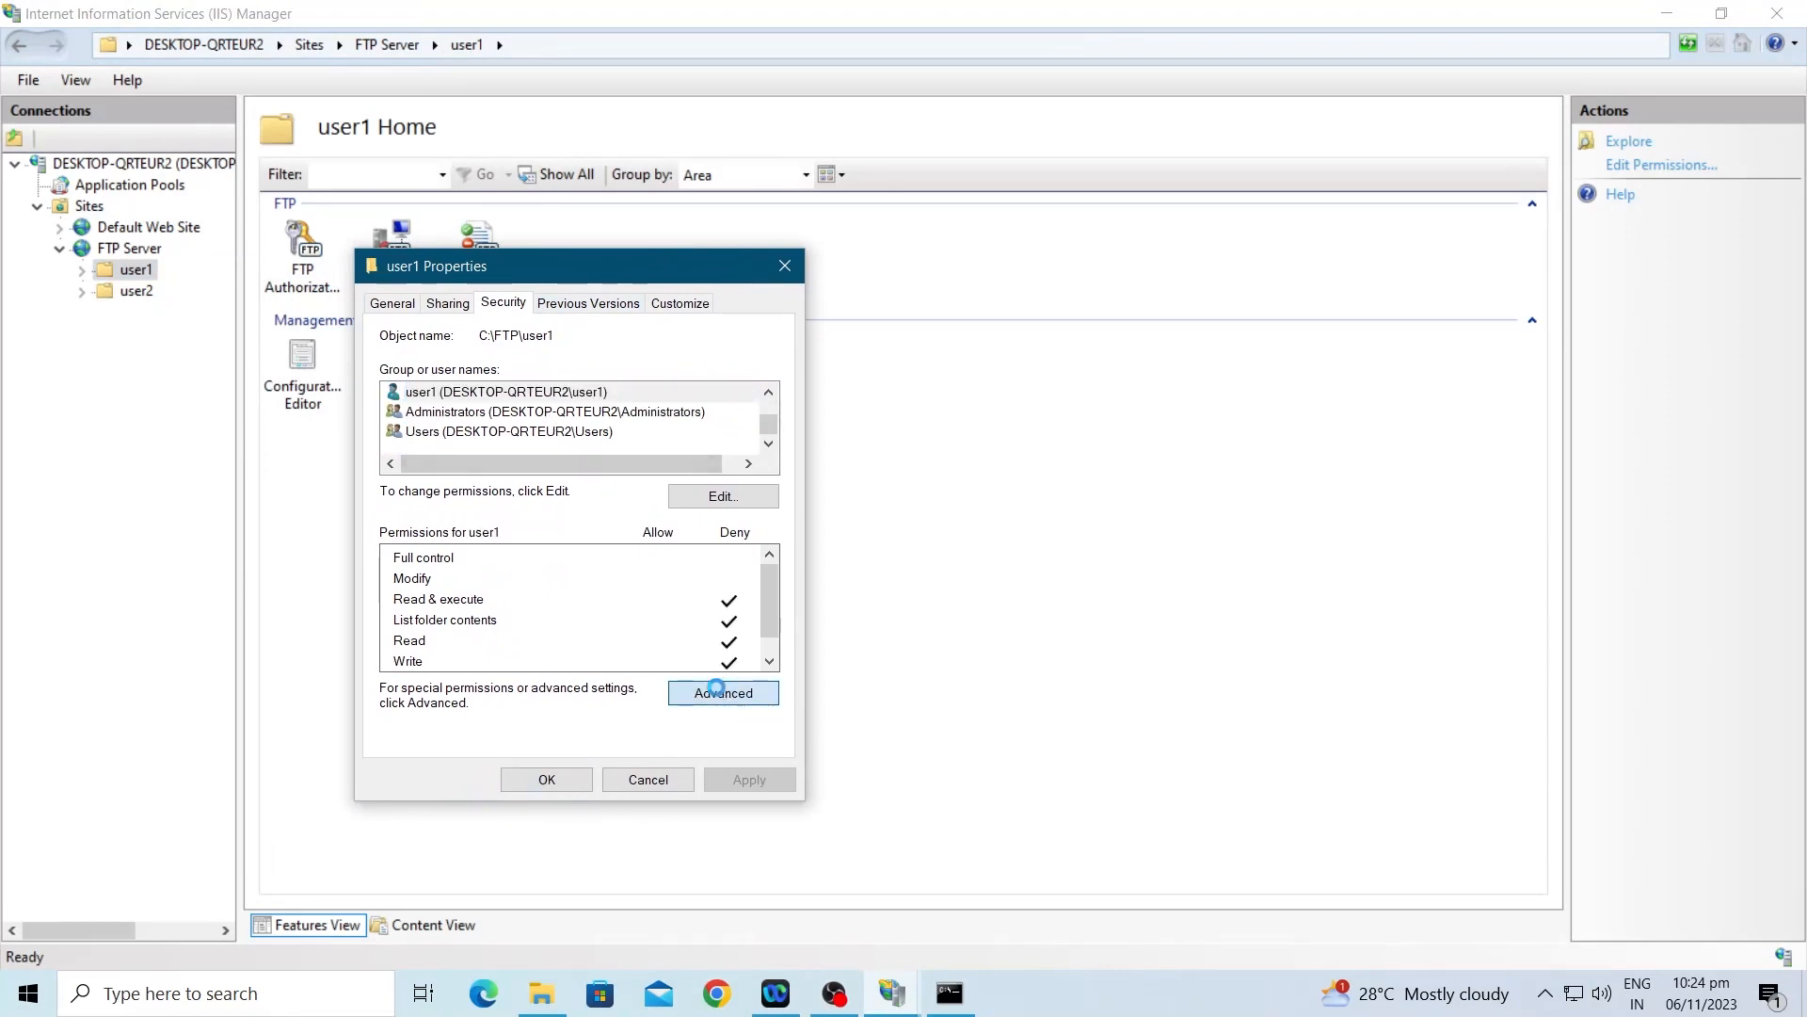
Step: Change user1's entry from Deny to Allow, without Delete subfolders and files, and confirm
left_click(562, 461)
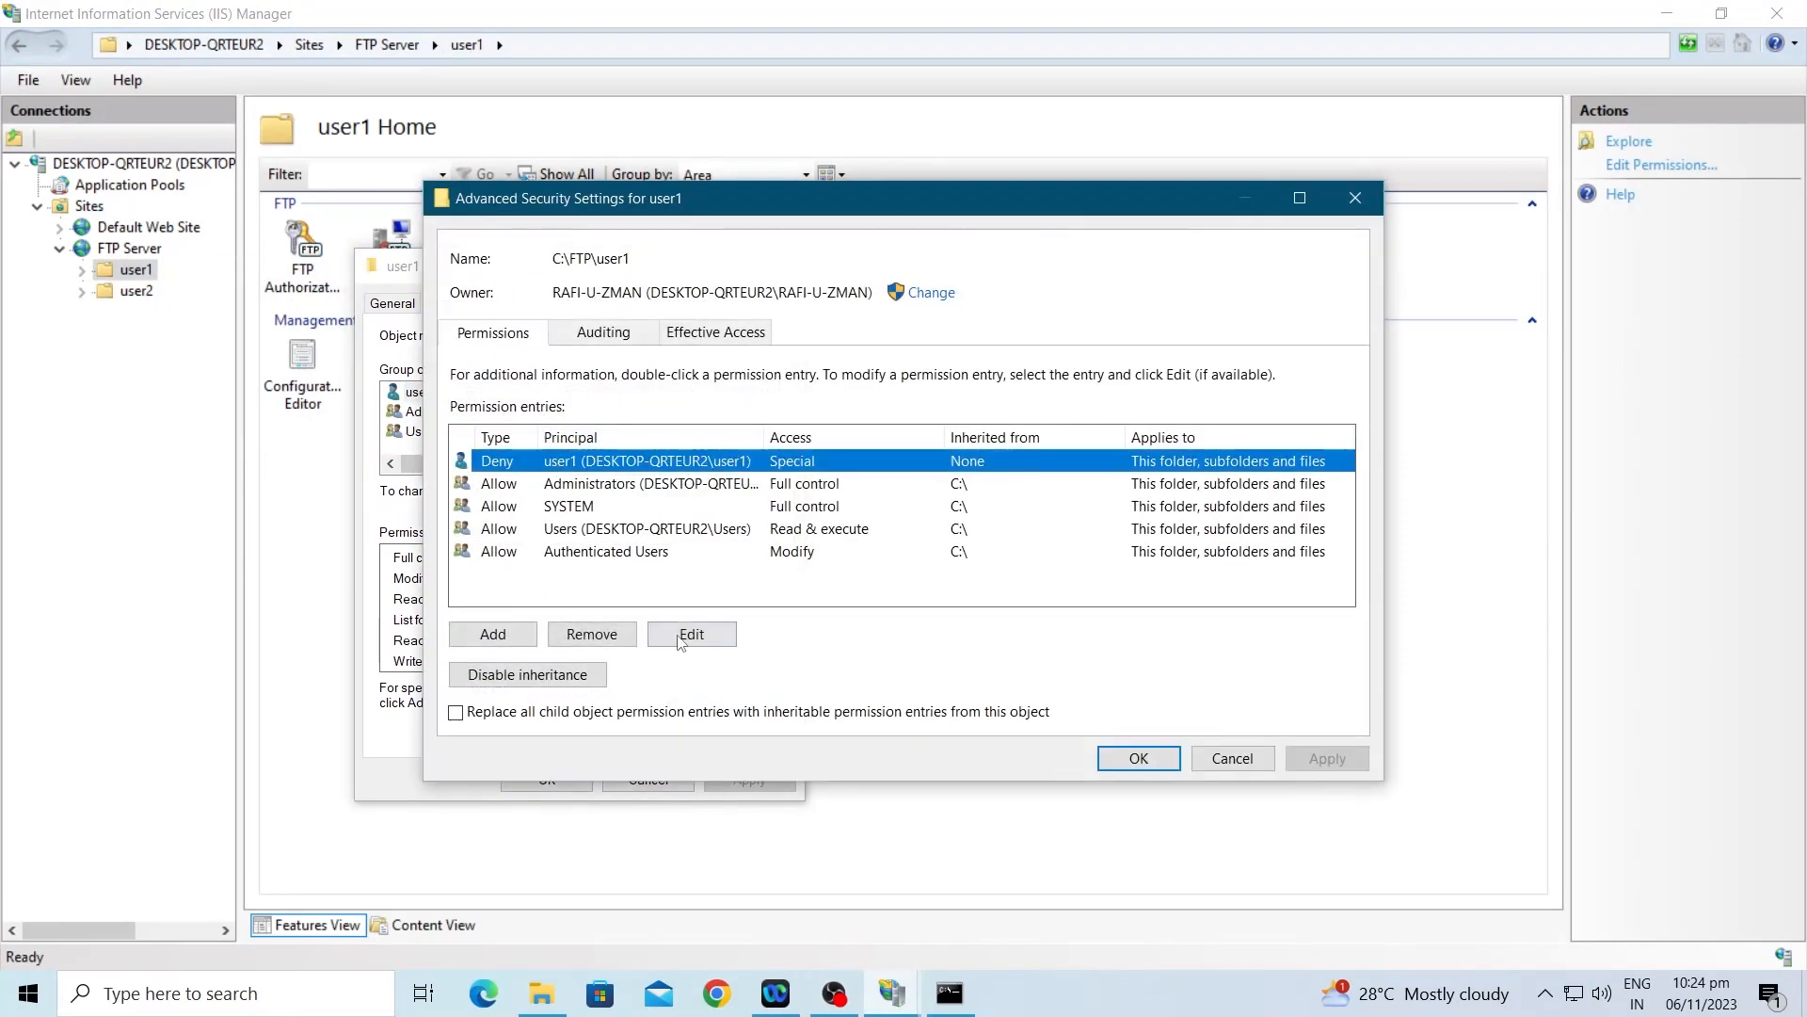
left_click(681, 635)
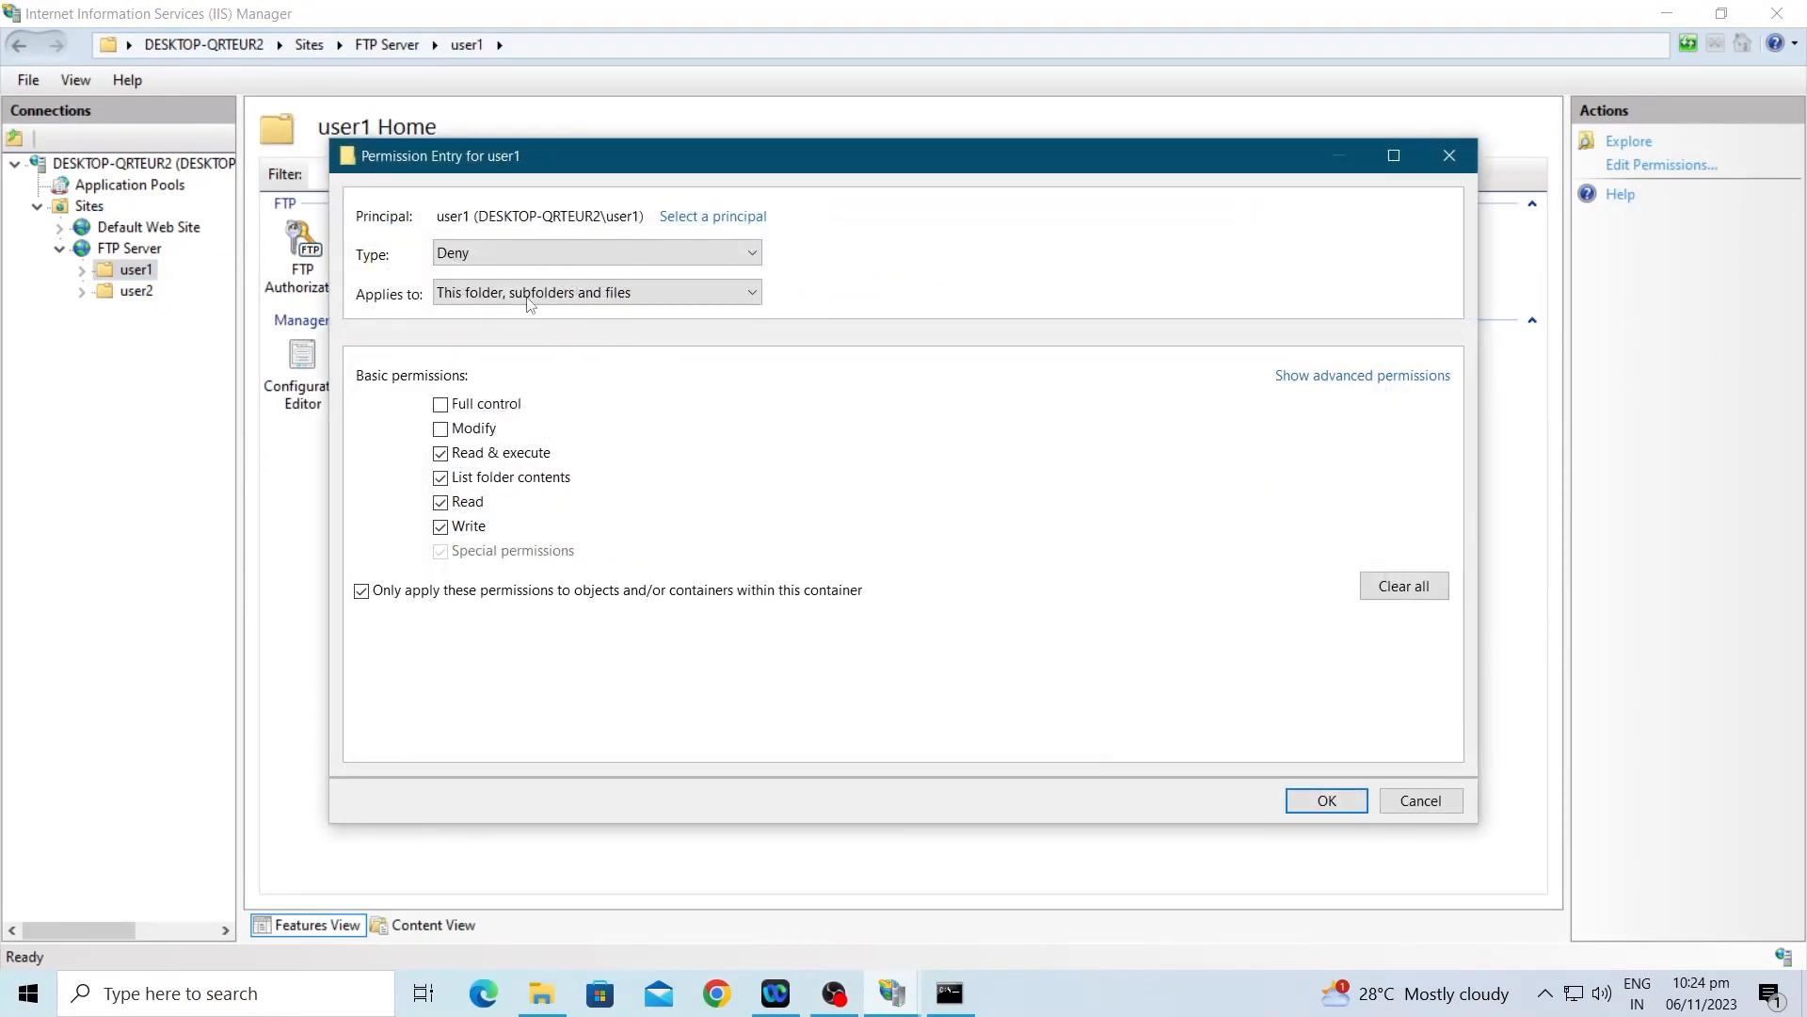
left_click(506, 253)
left_click(505, 275)
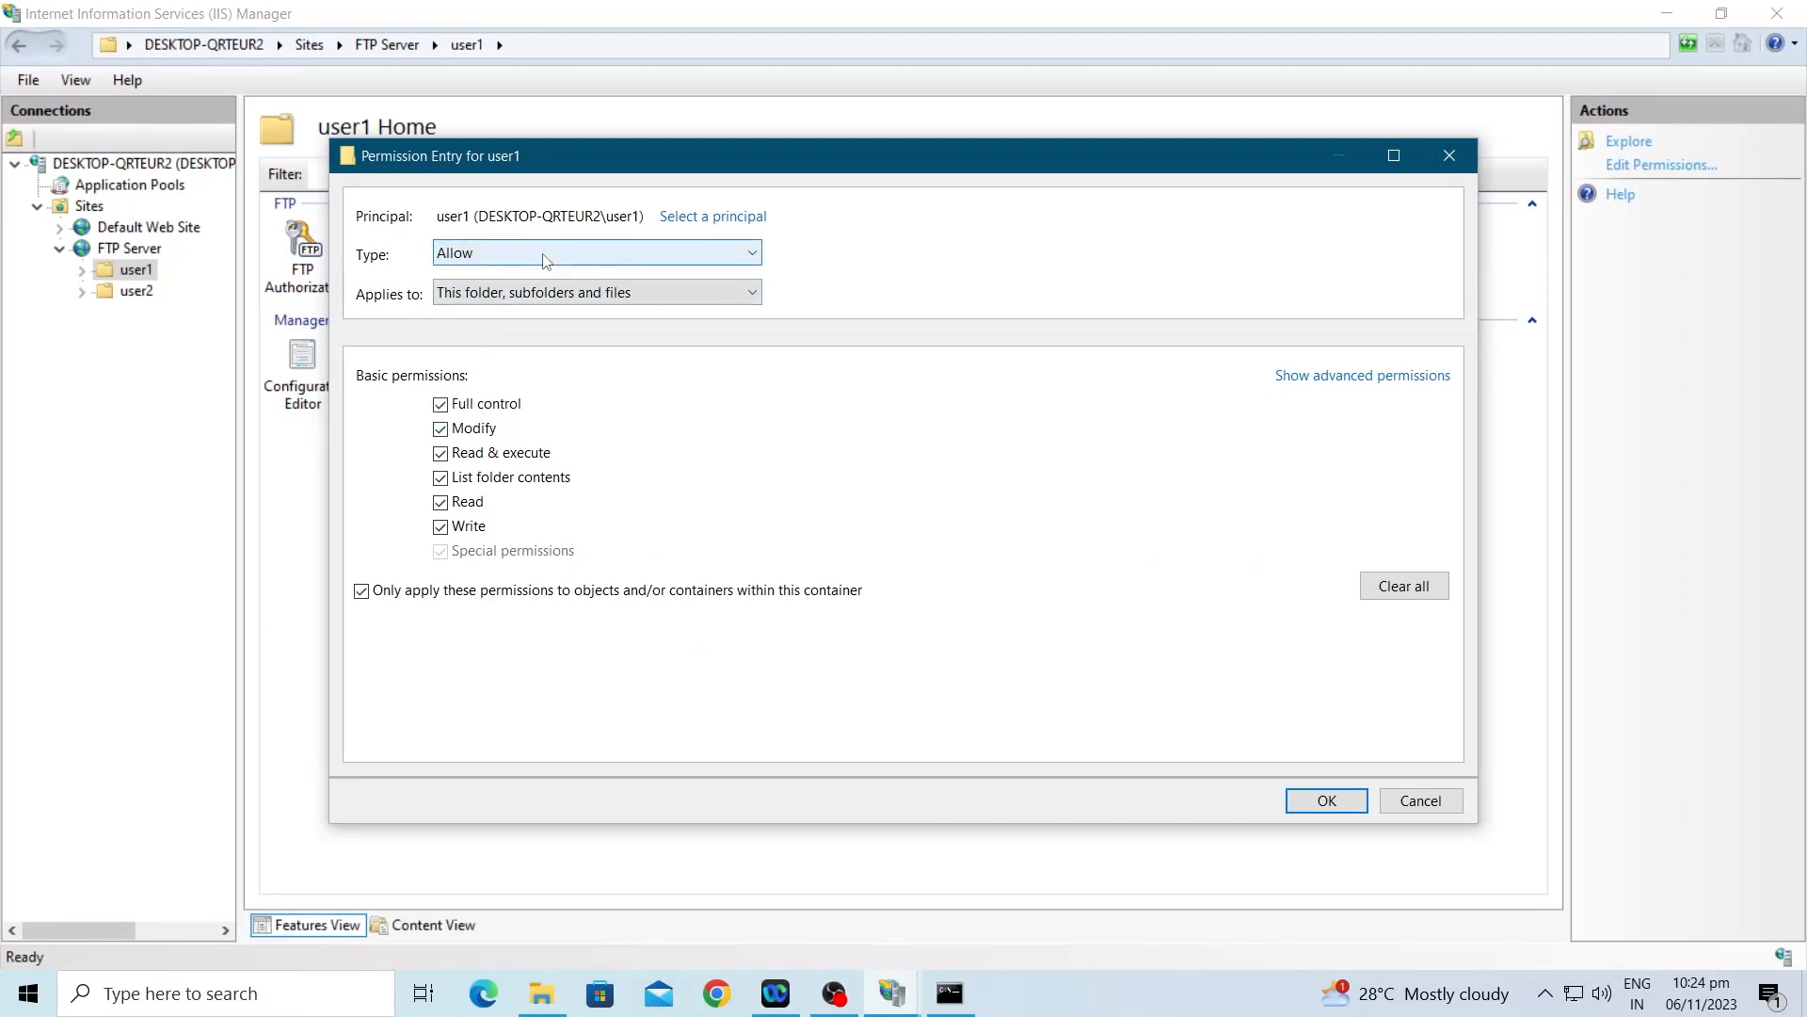
left_click(1362, 376)
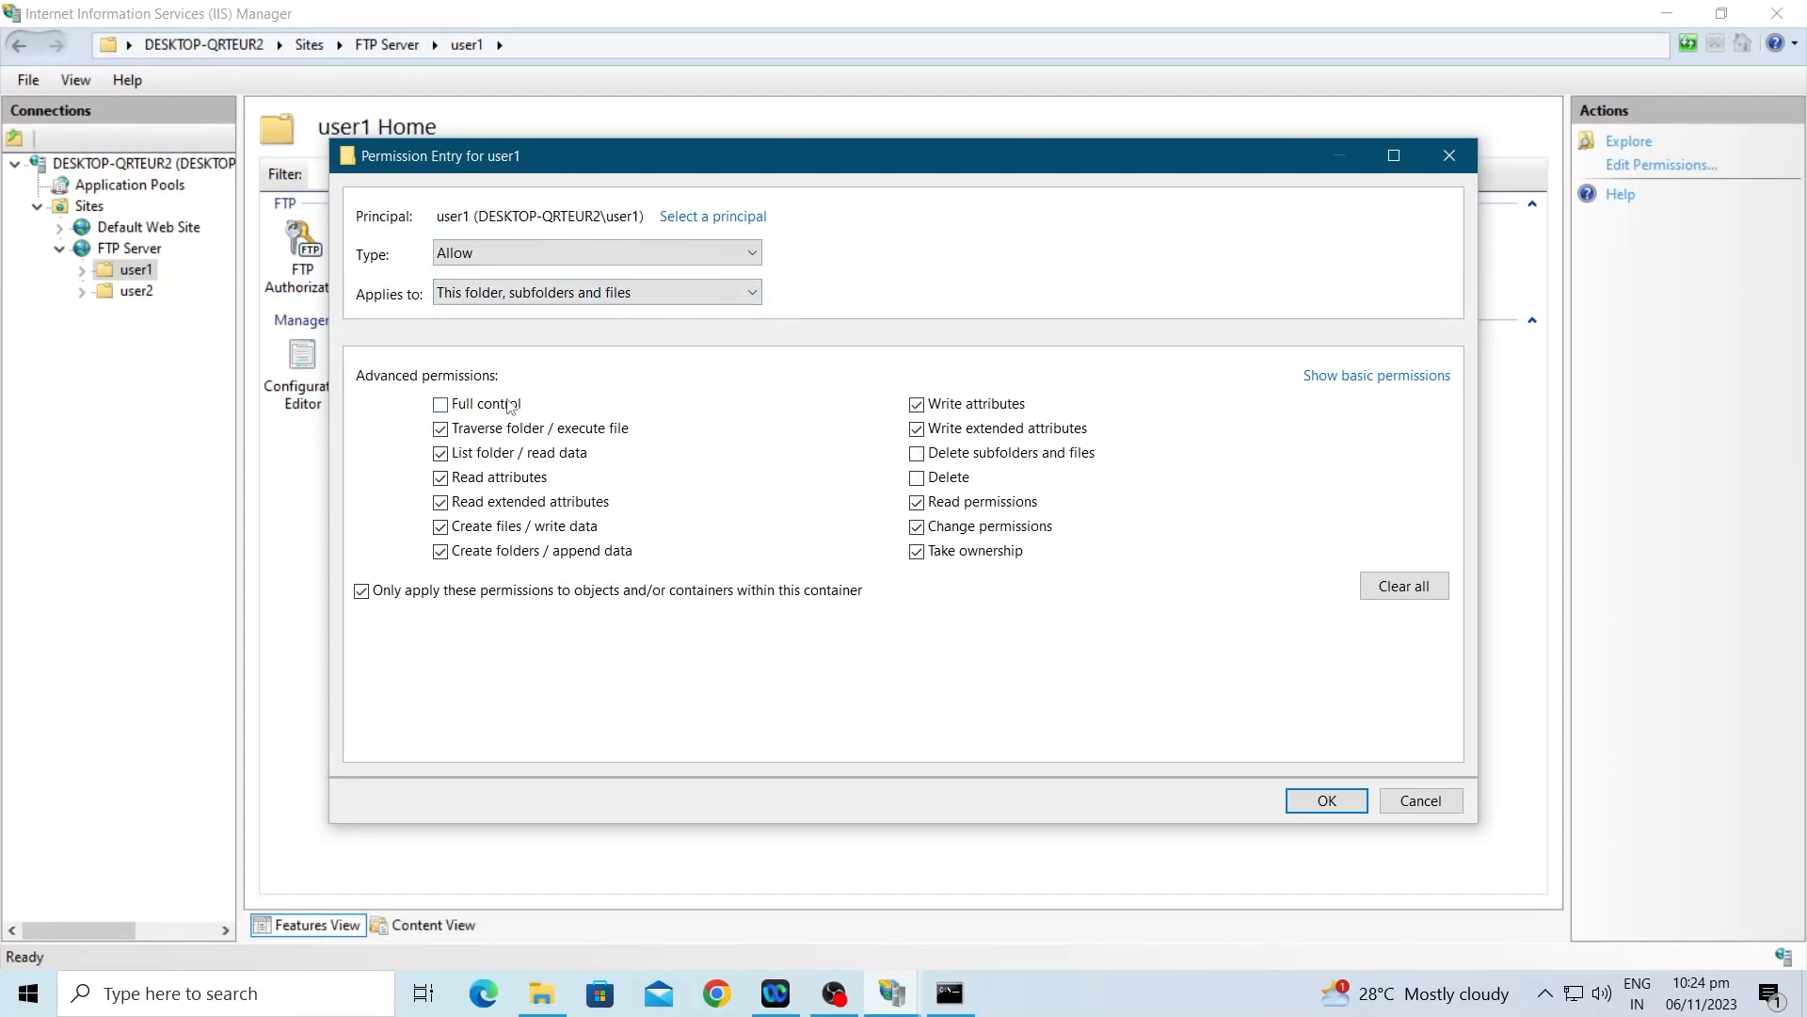
left_click(917, 457)
left_click(1327, 800)
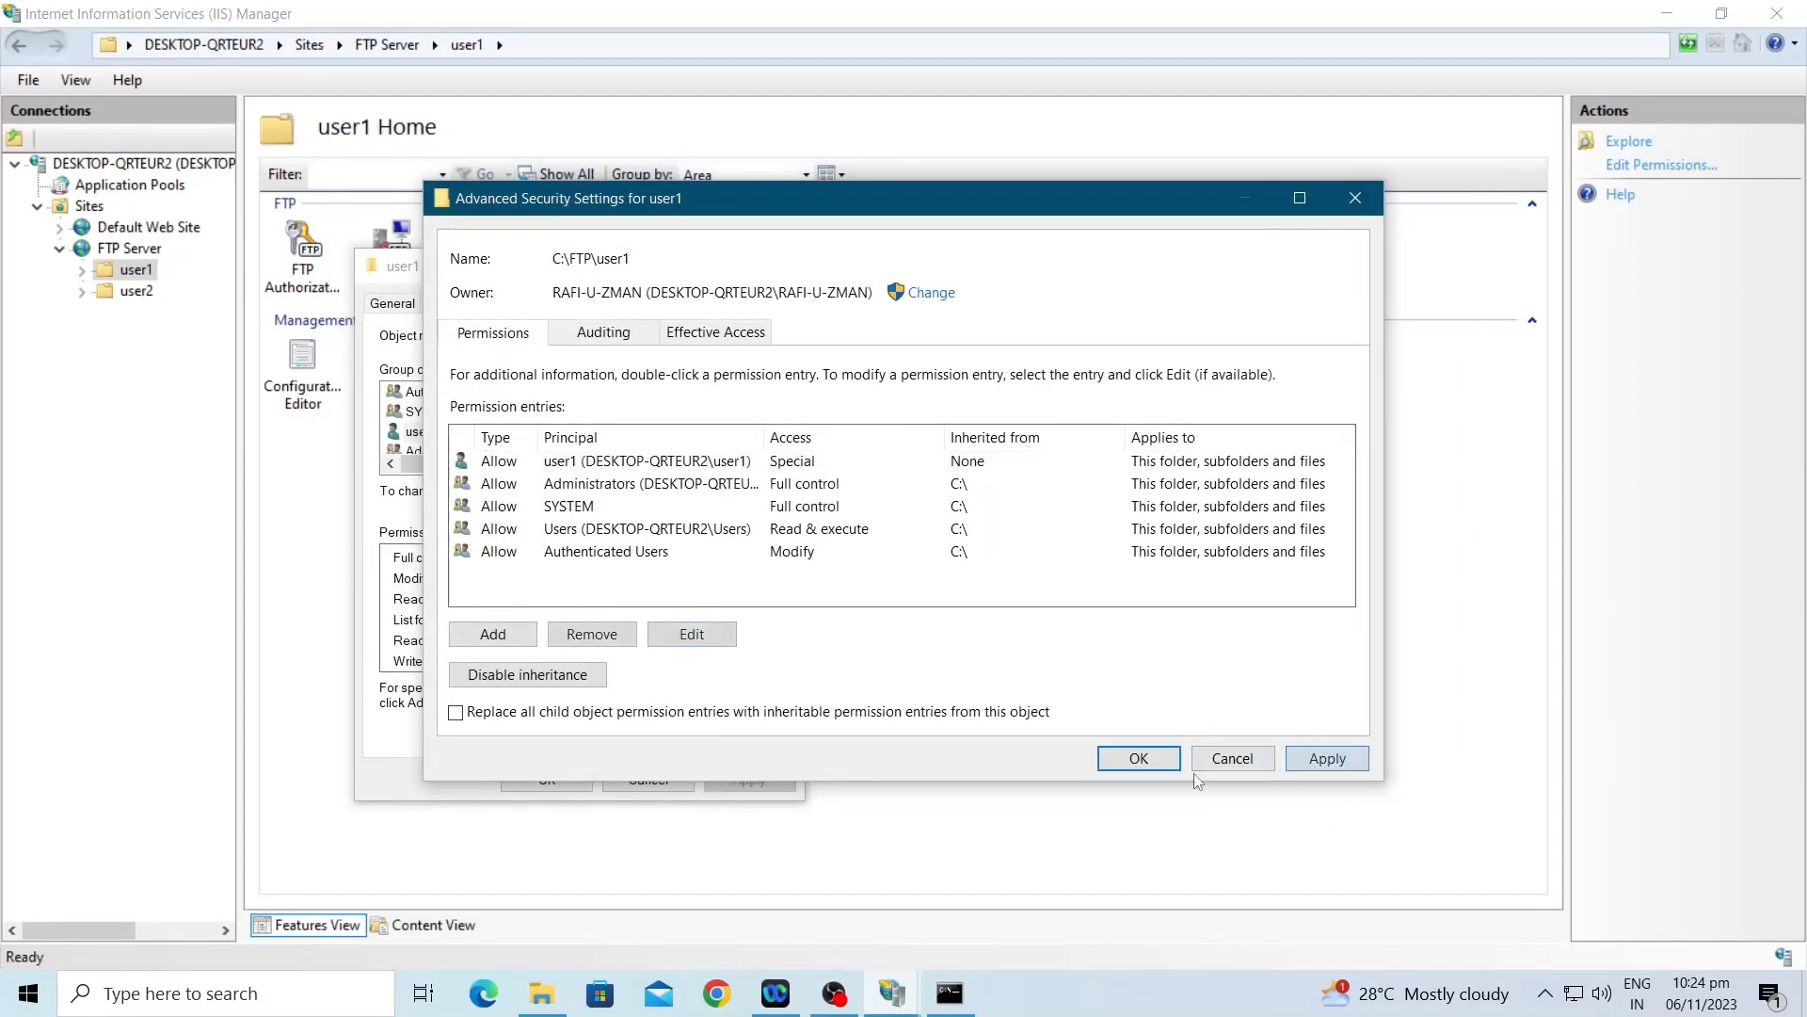
left_click(1139, 759)
left_click(564, 780)
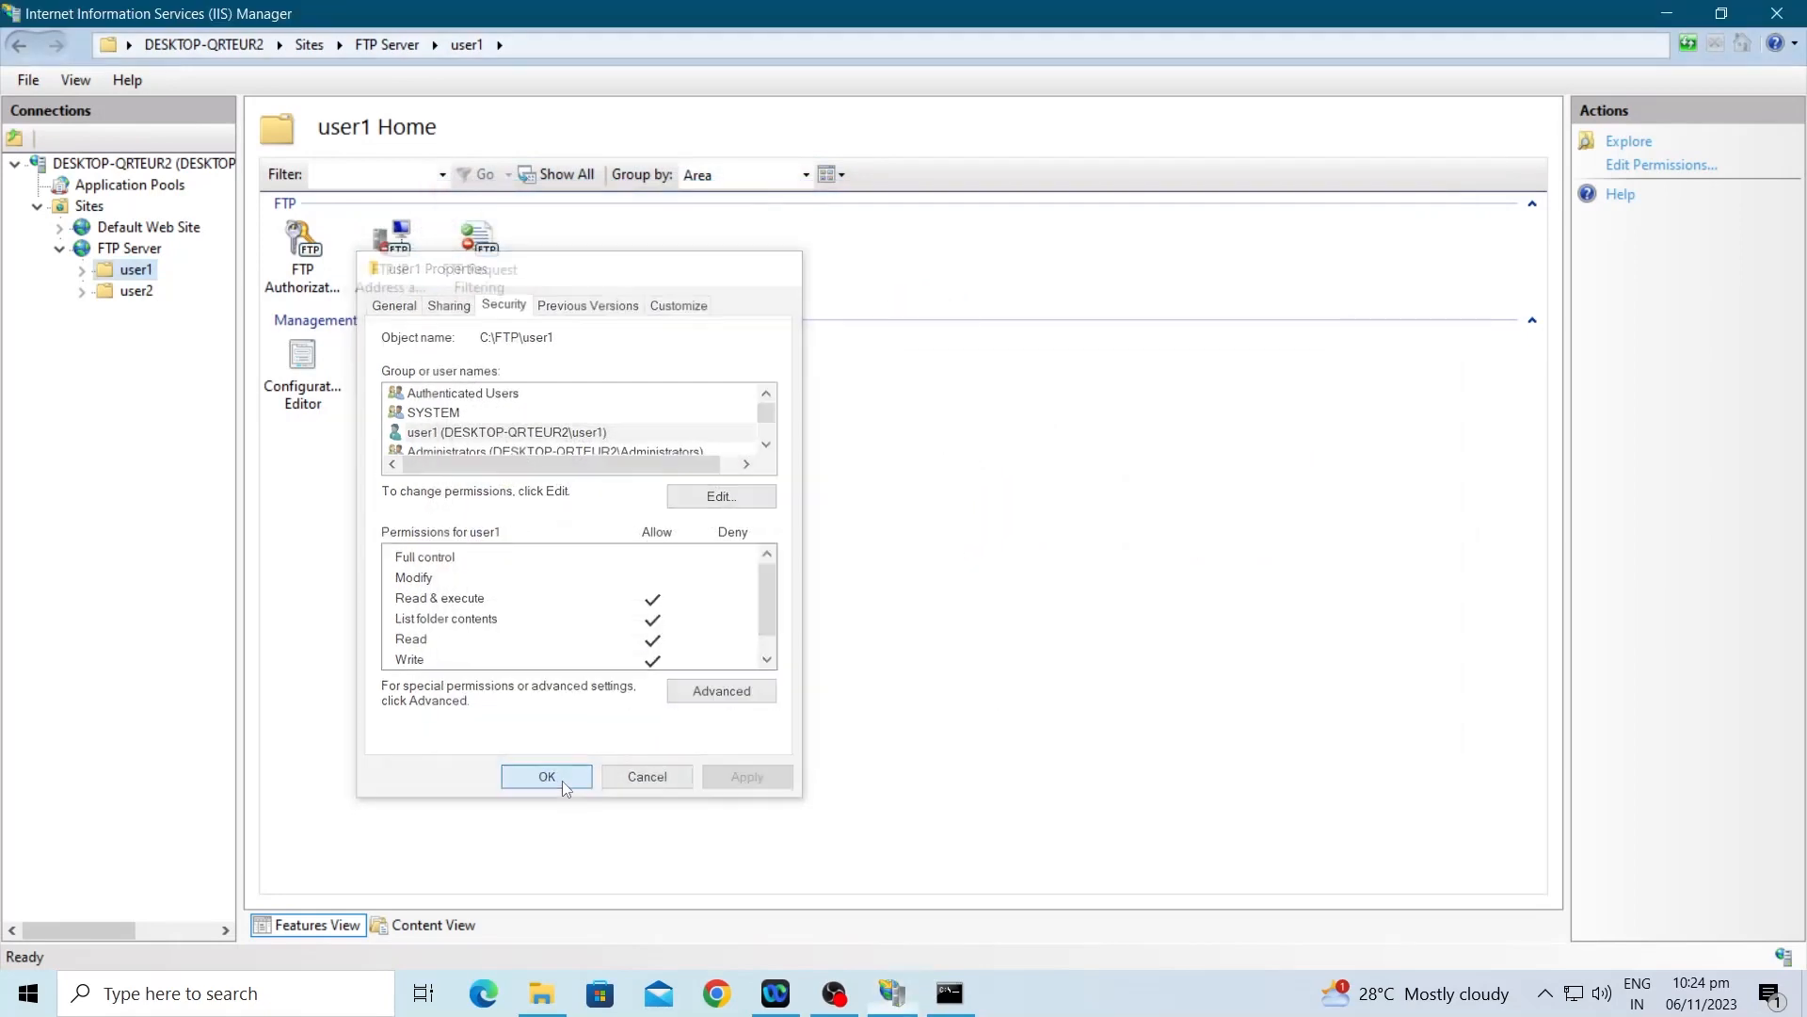
Step: Open the user2 folder's advanced security settings and edit user2's Deny entry
right_click(138, 293)
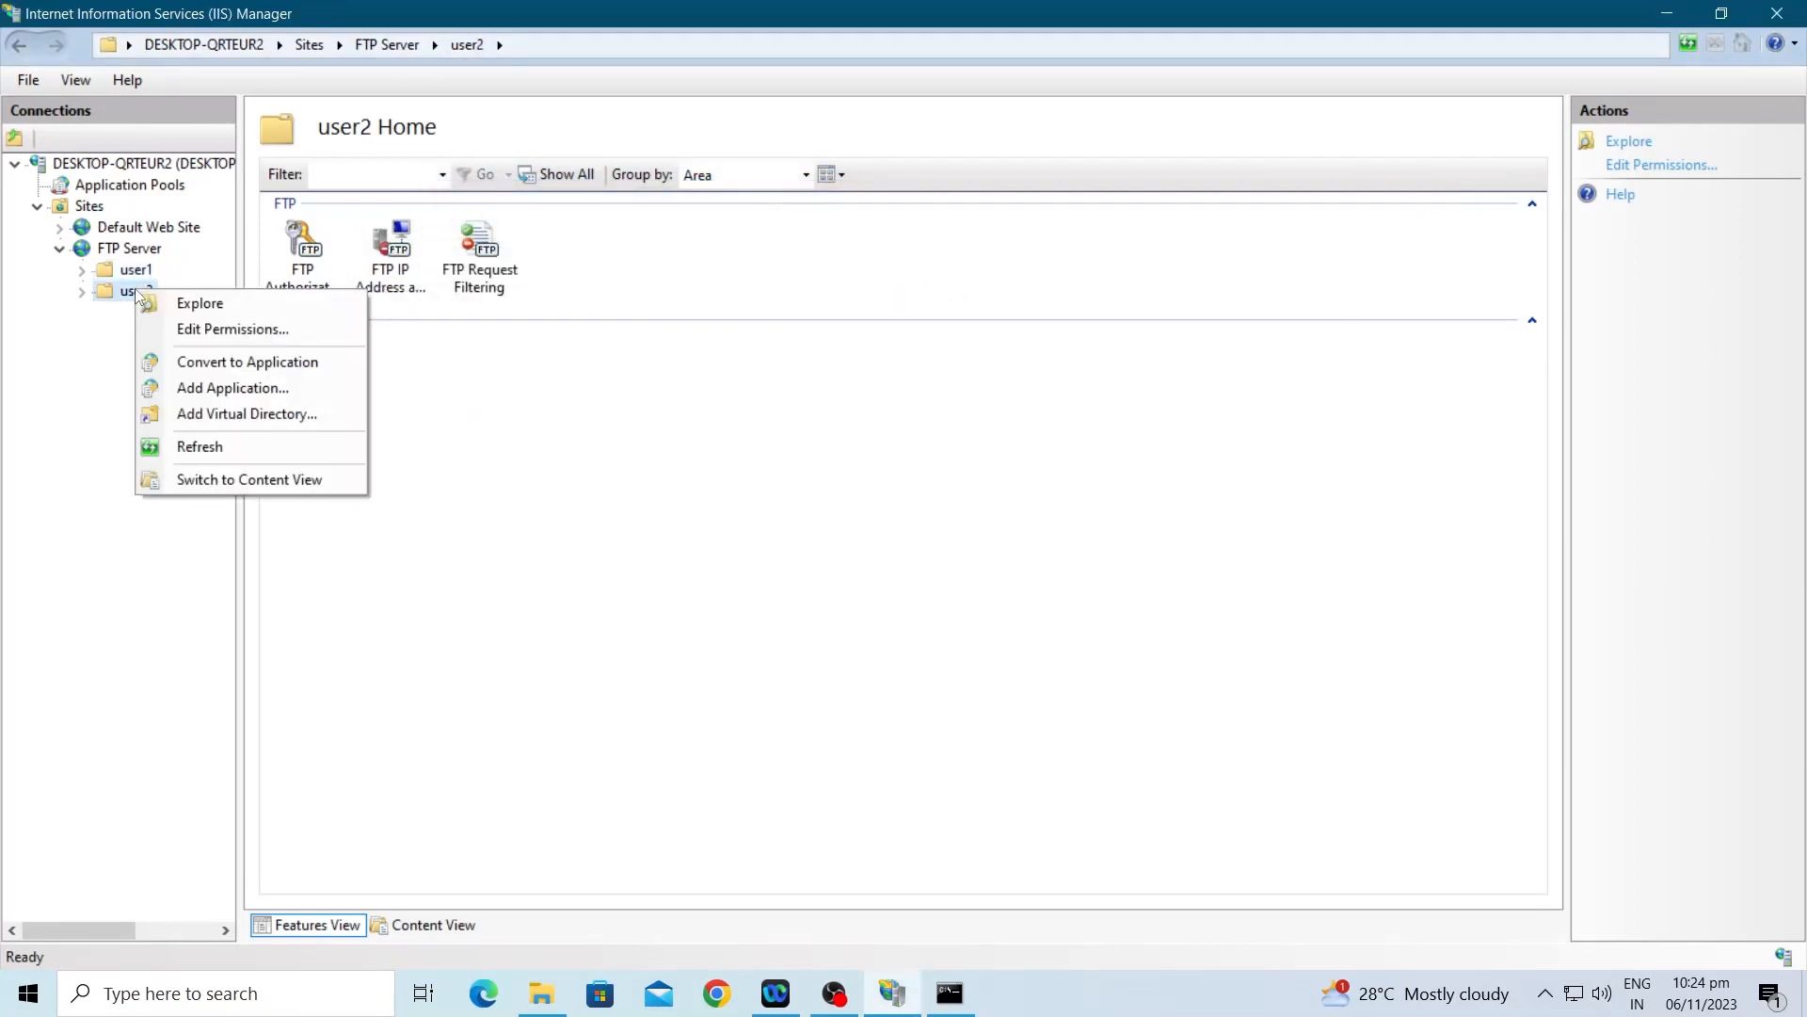
left_click(219, 329)
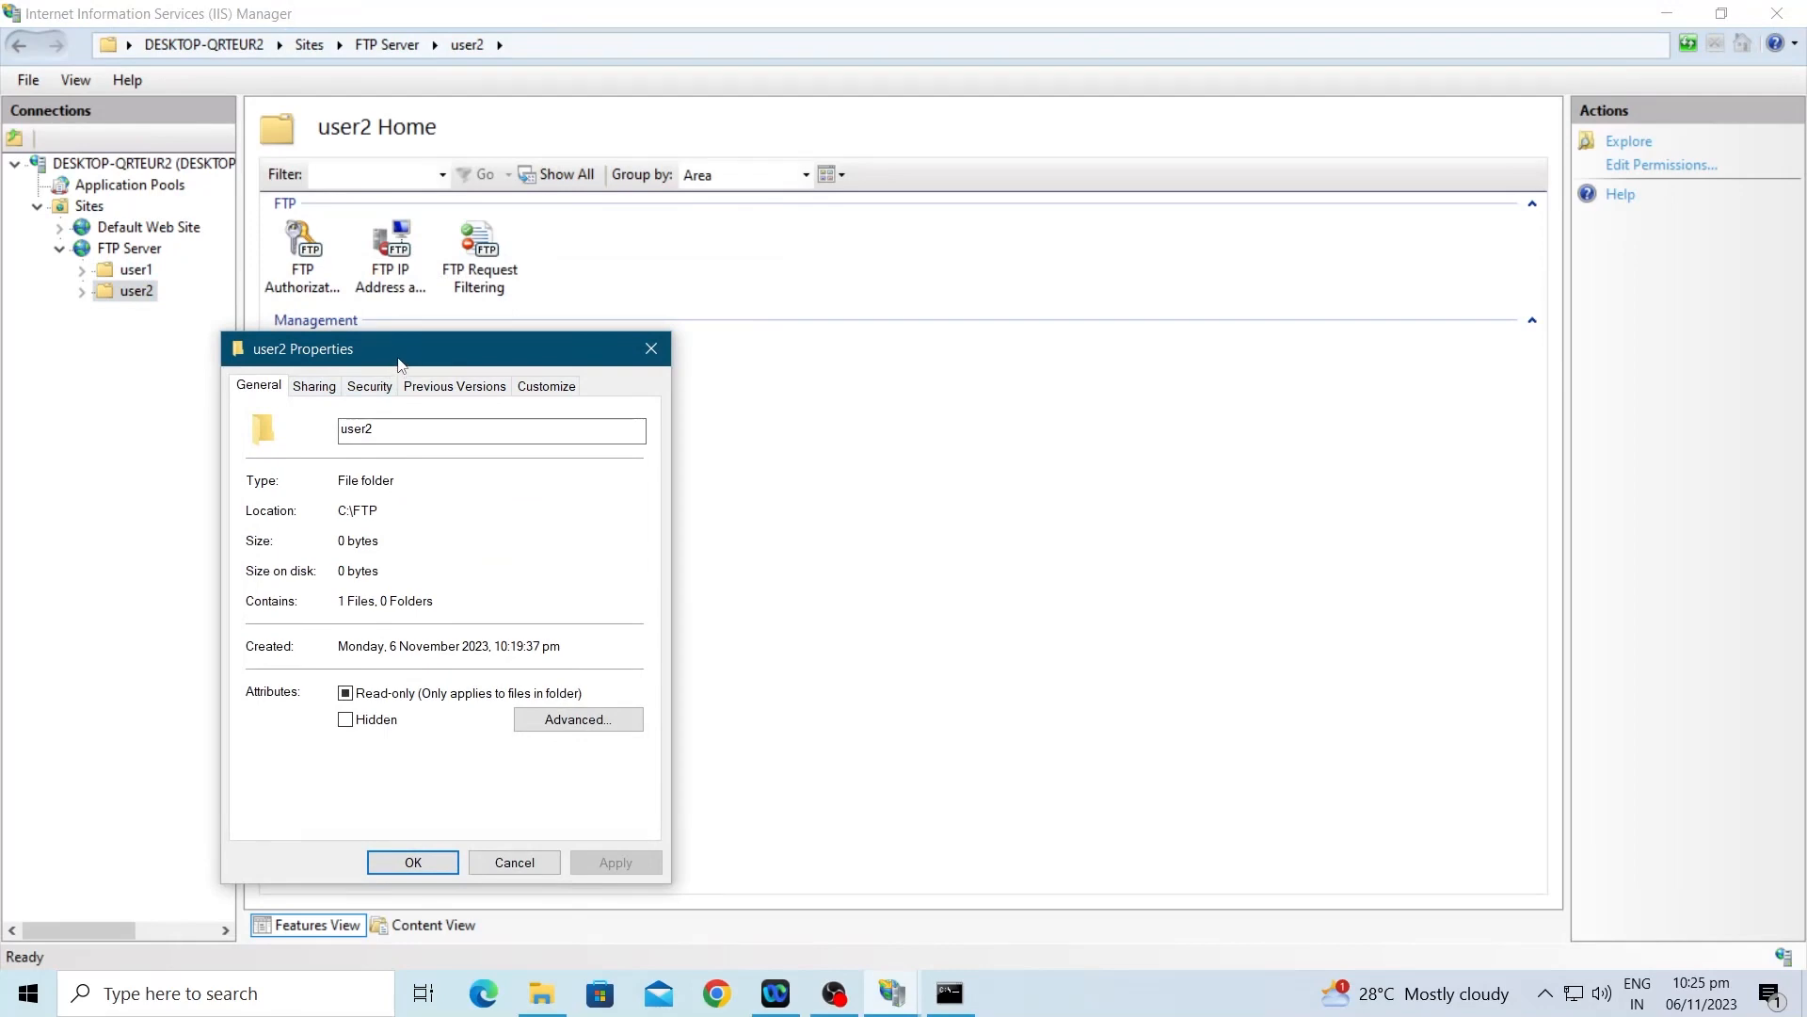
left_click(369, 386)
left_click(346, 515)
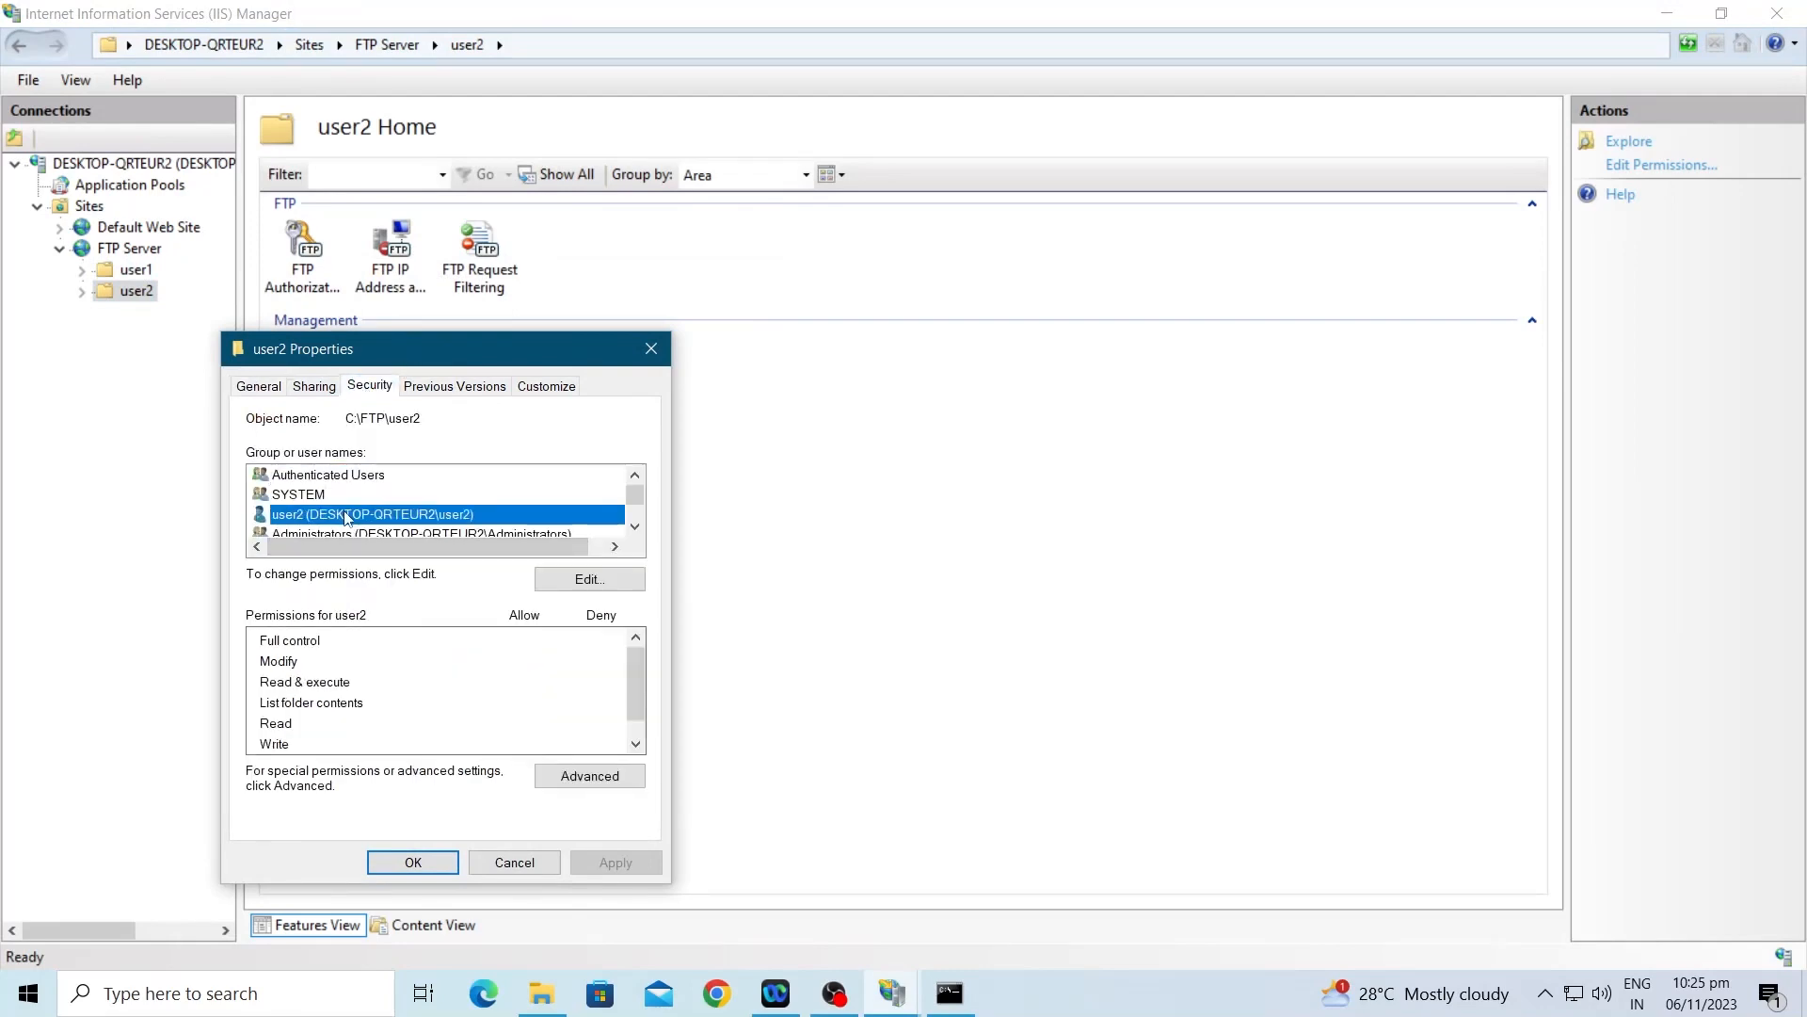
left_click(607, 777)
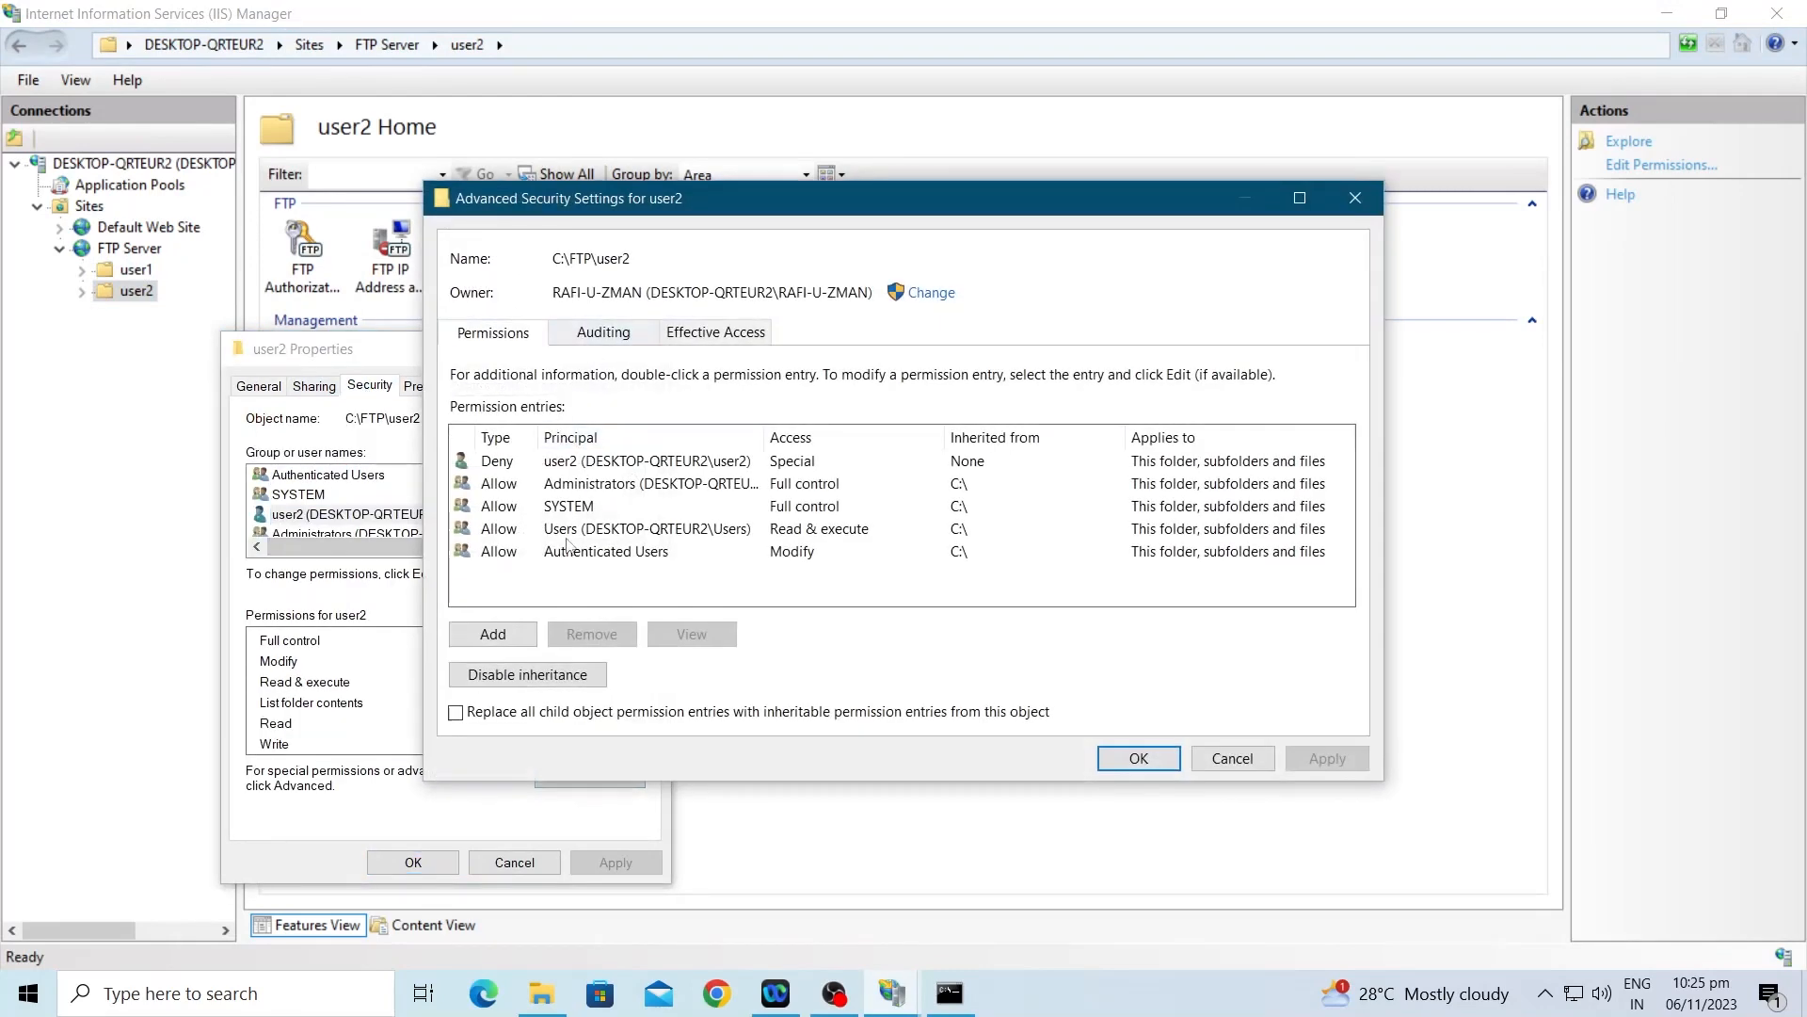
left_click(612, 463)
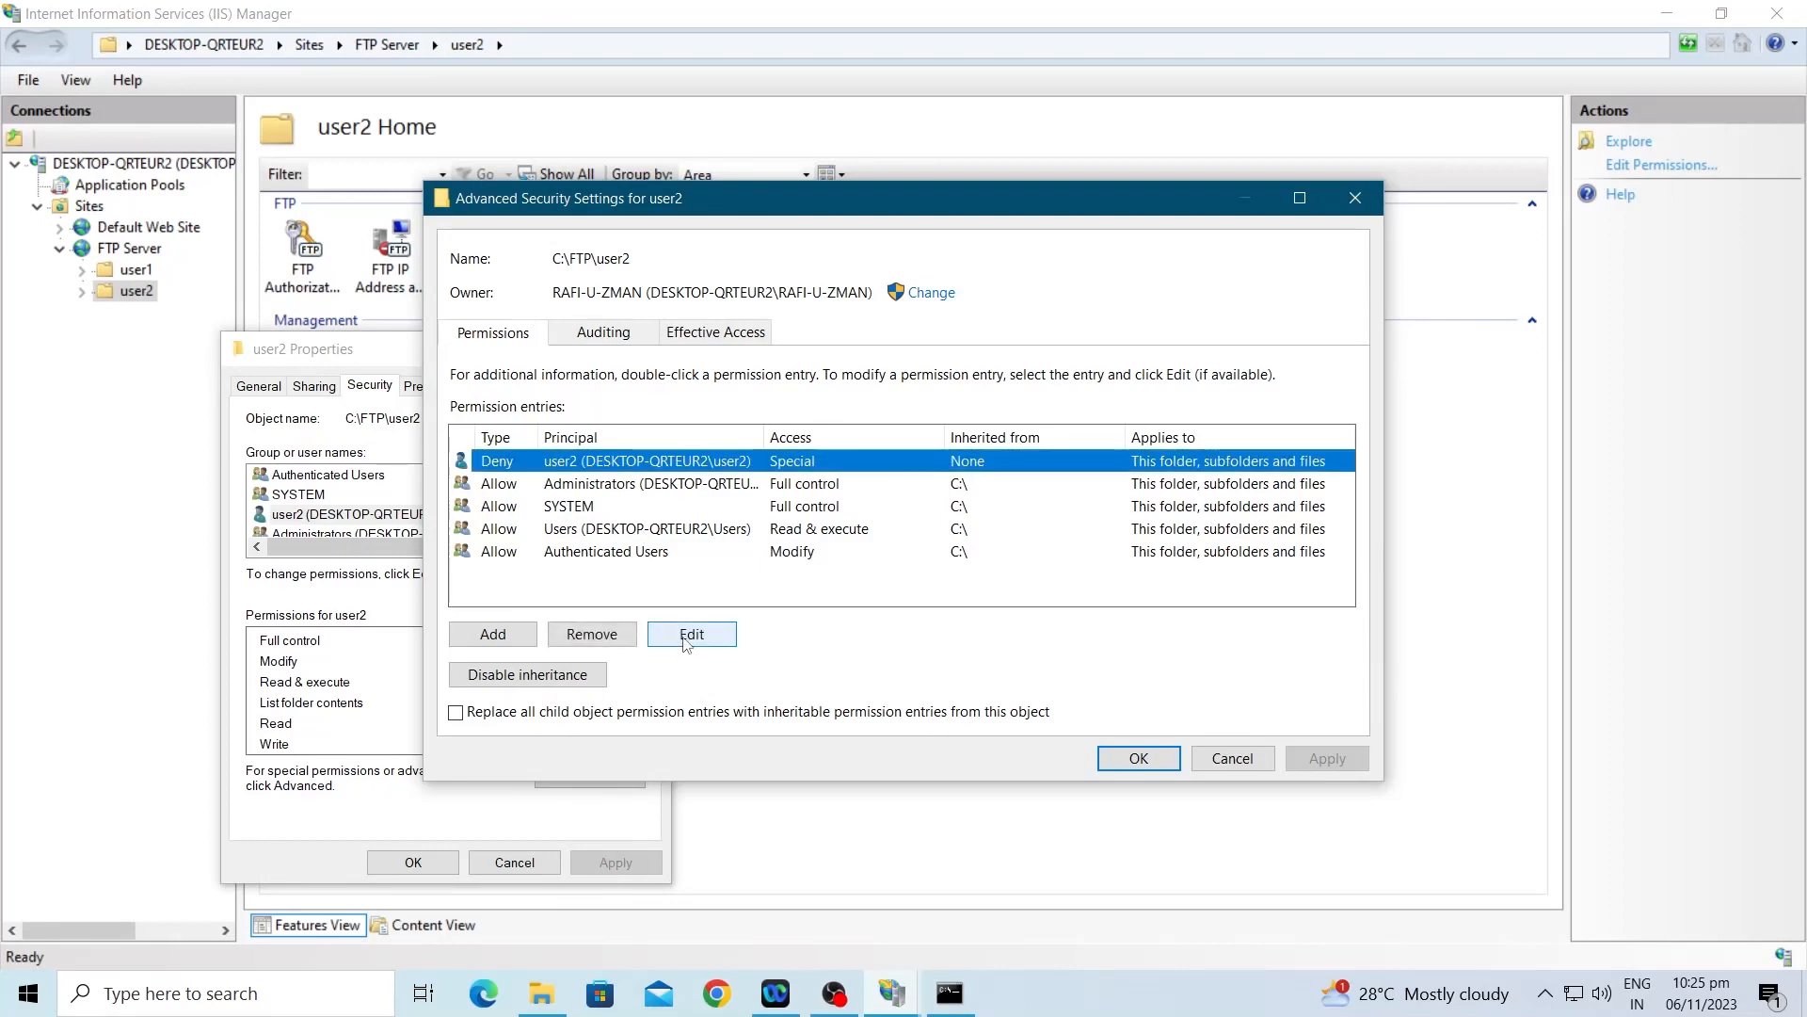
left_click(692, 634)
Step: Make the entry Allow with Full control minus Delete subfolders and files, and confirm
left_click(1336, 375)
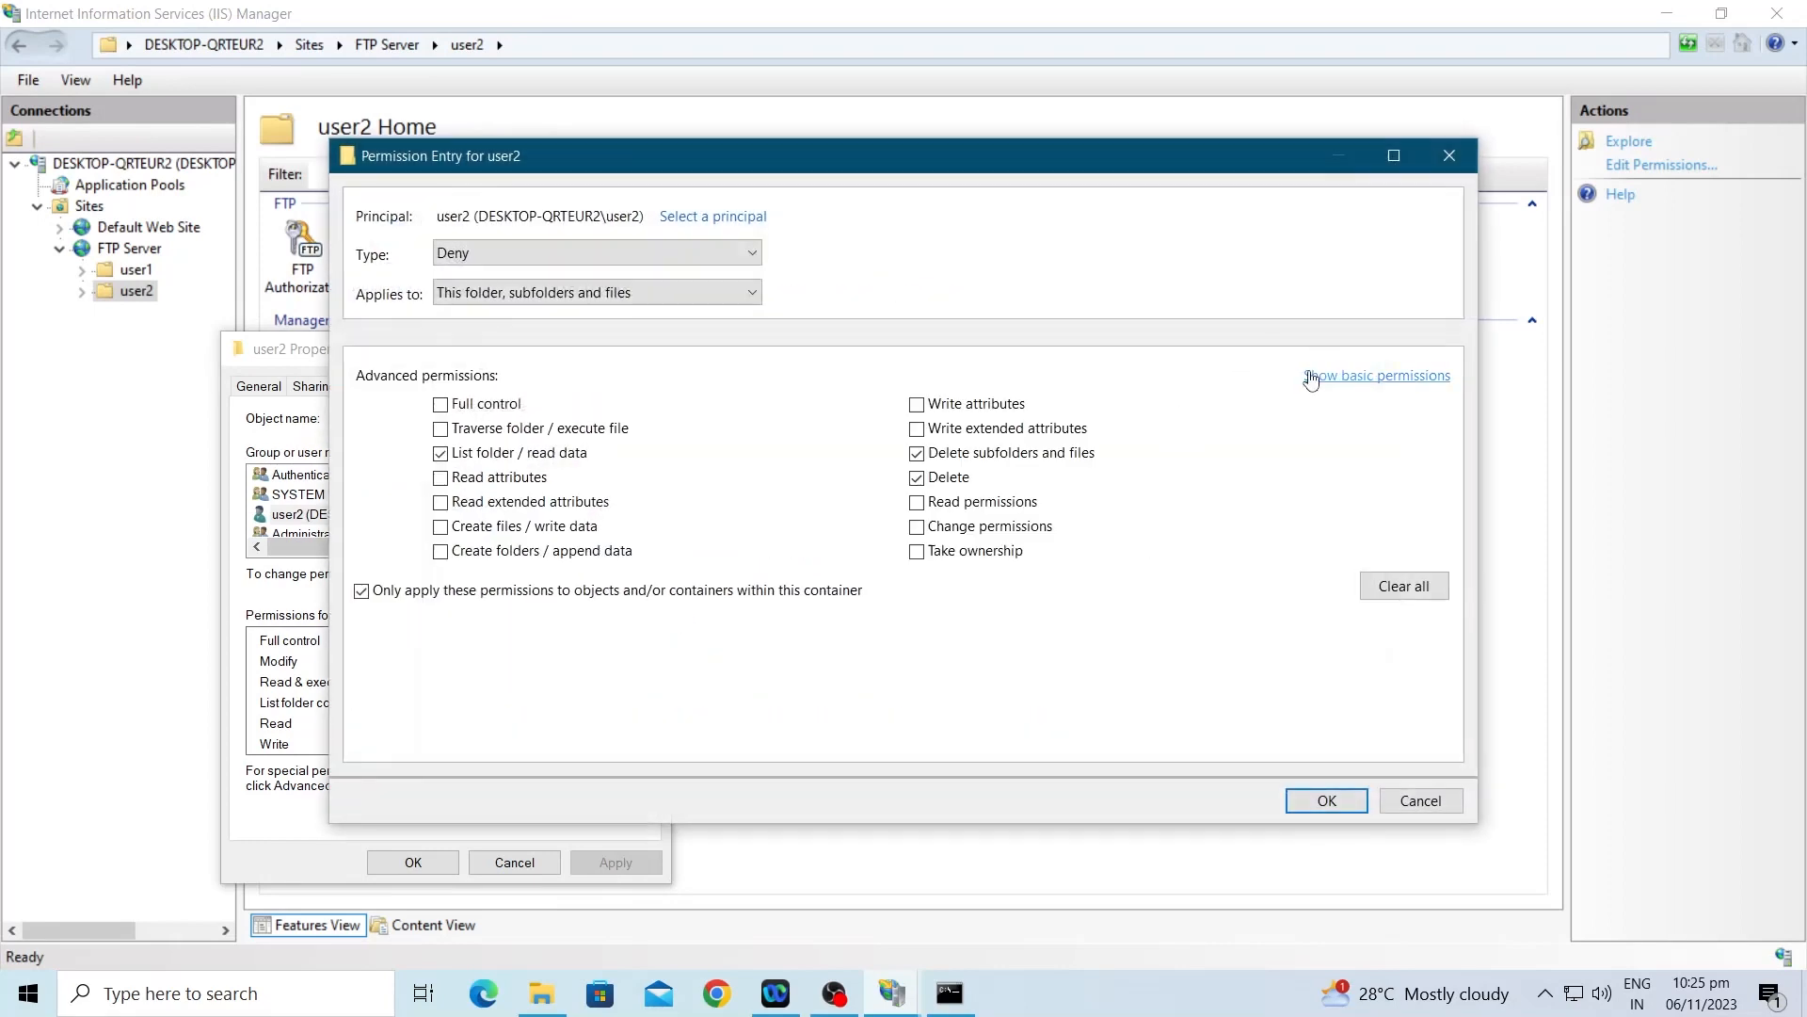
left_click(565, 260)
left_click(525, 278)
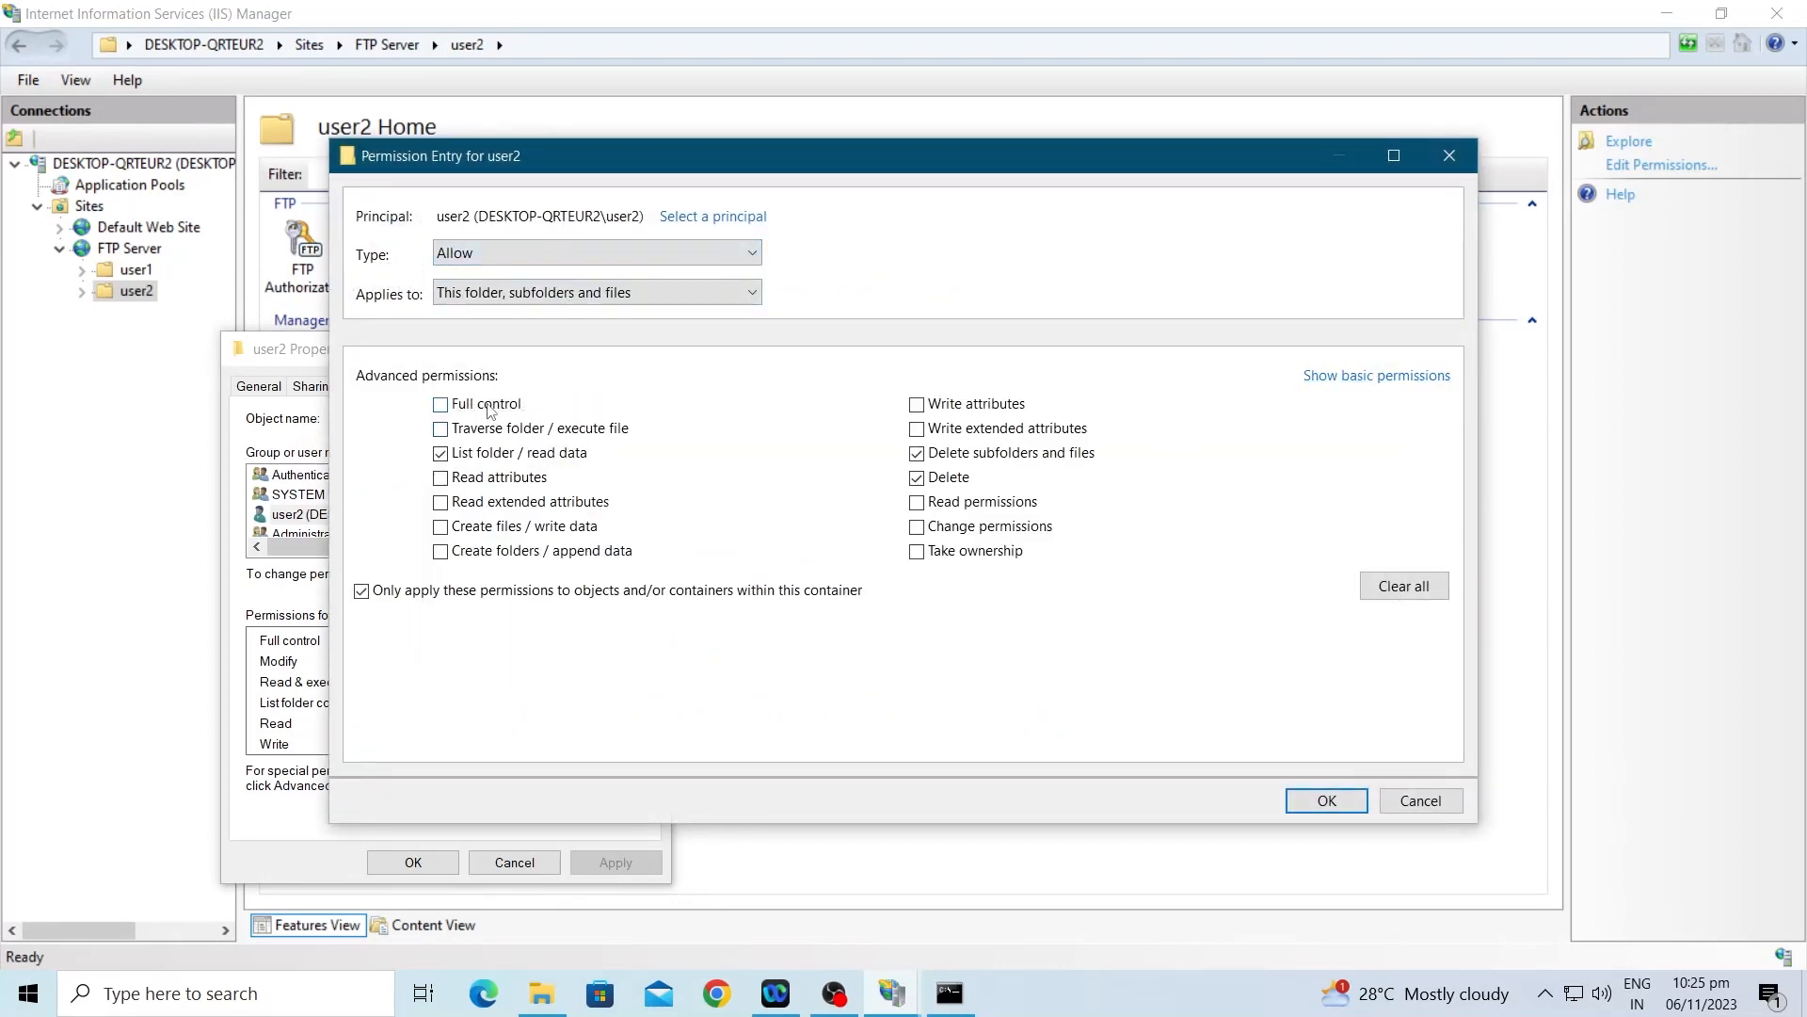
left_click(441, 405)
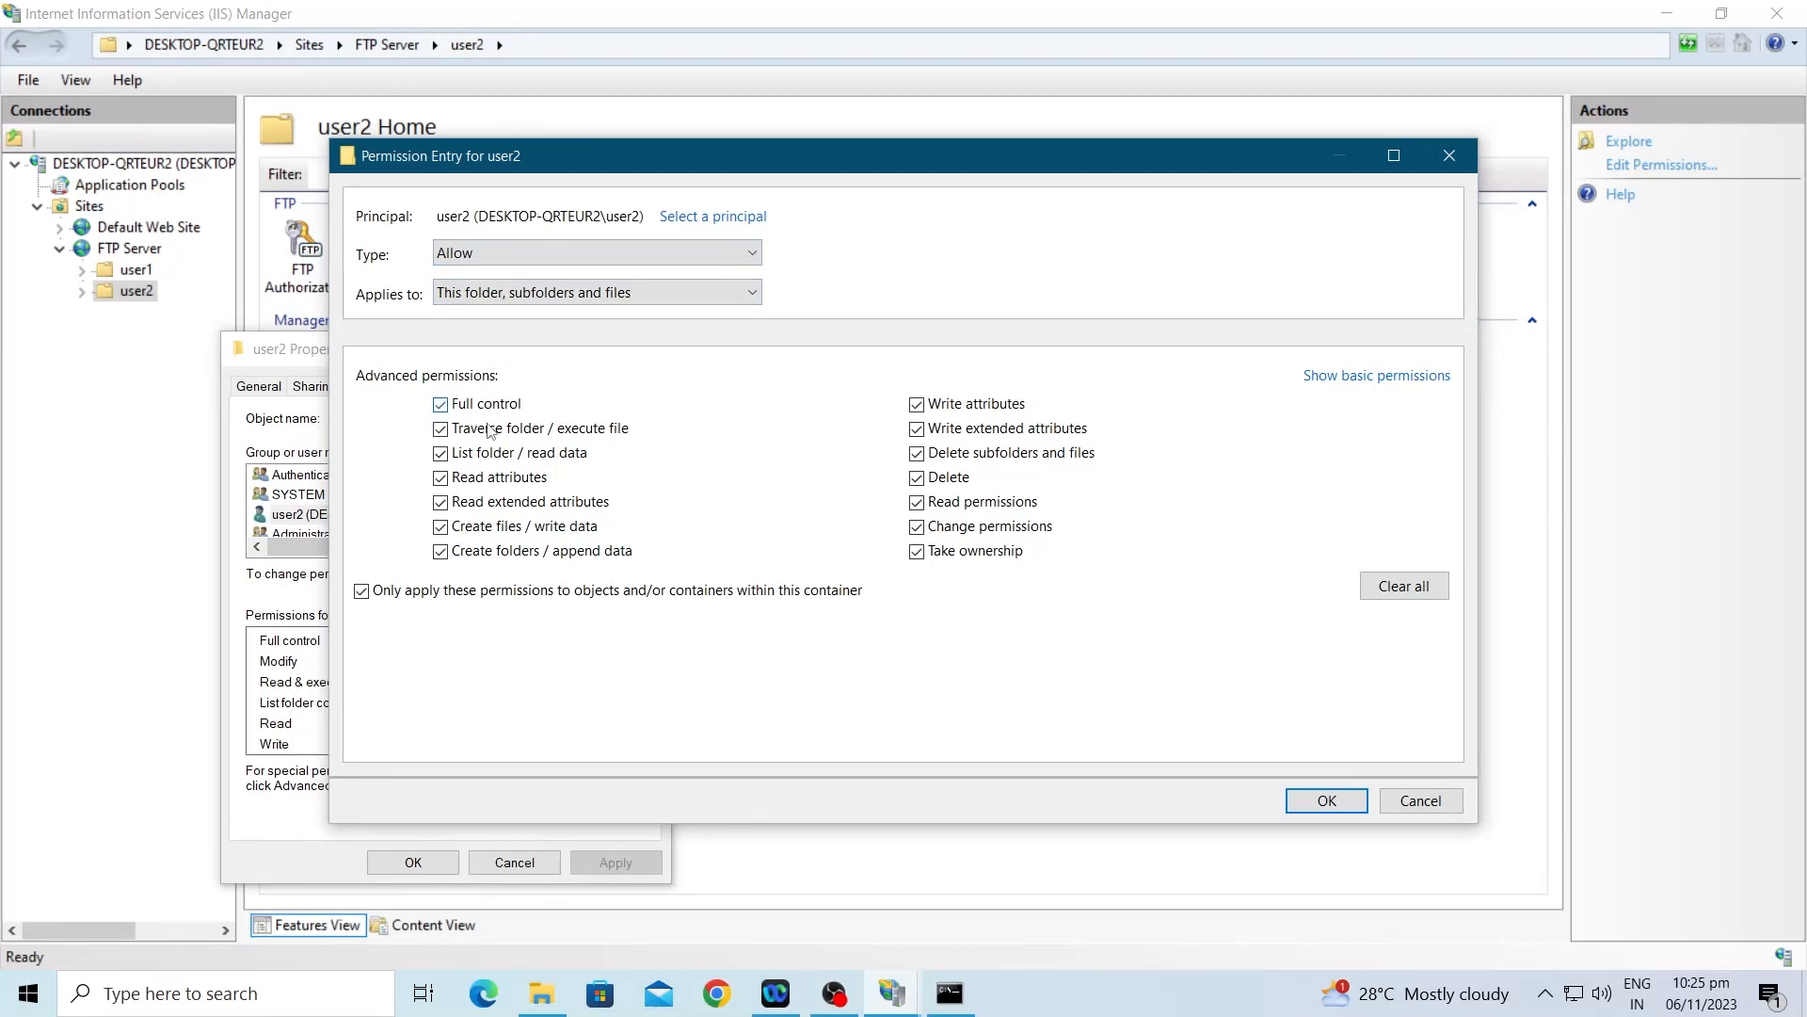
left_click(944, 456)
left_click(1299, 798)
left_click(1314, 760)
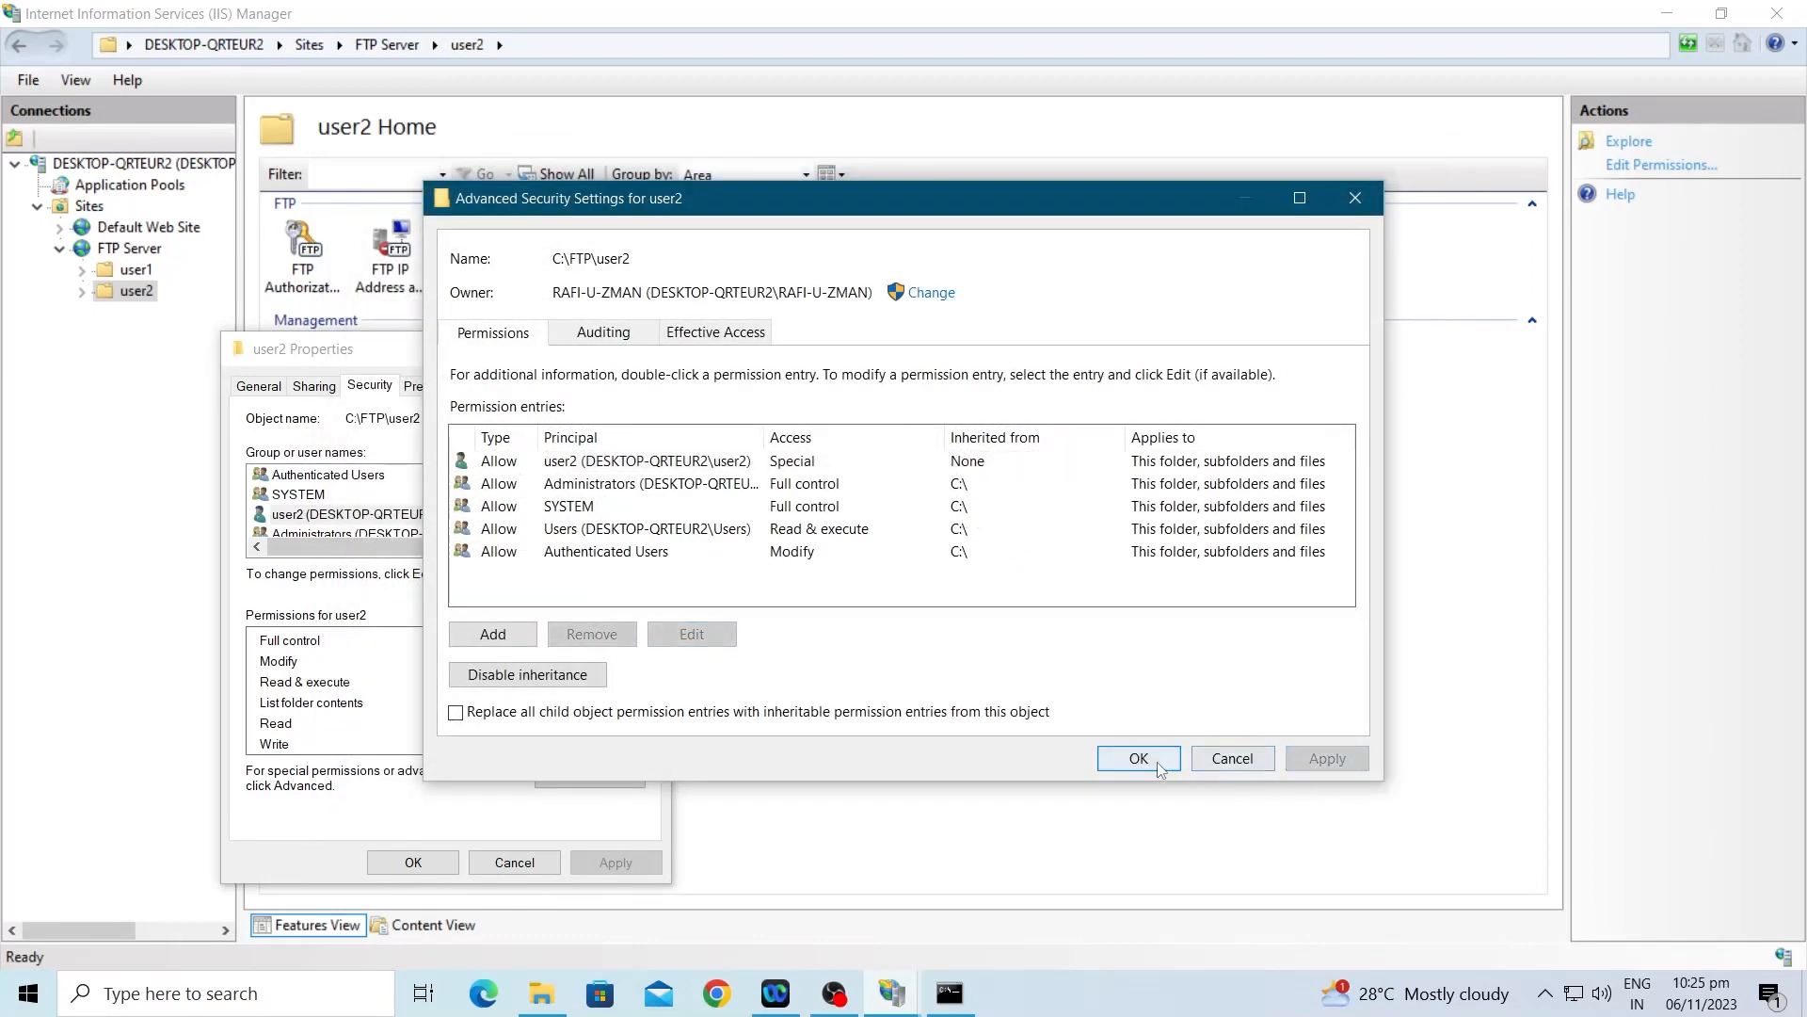
left_click(1139, 759)
left_click(439, 861)
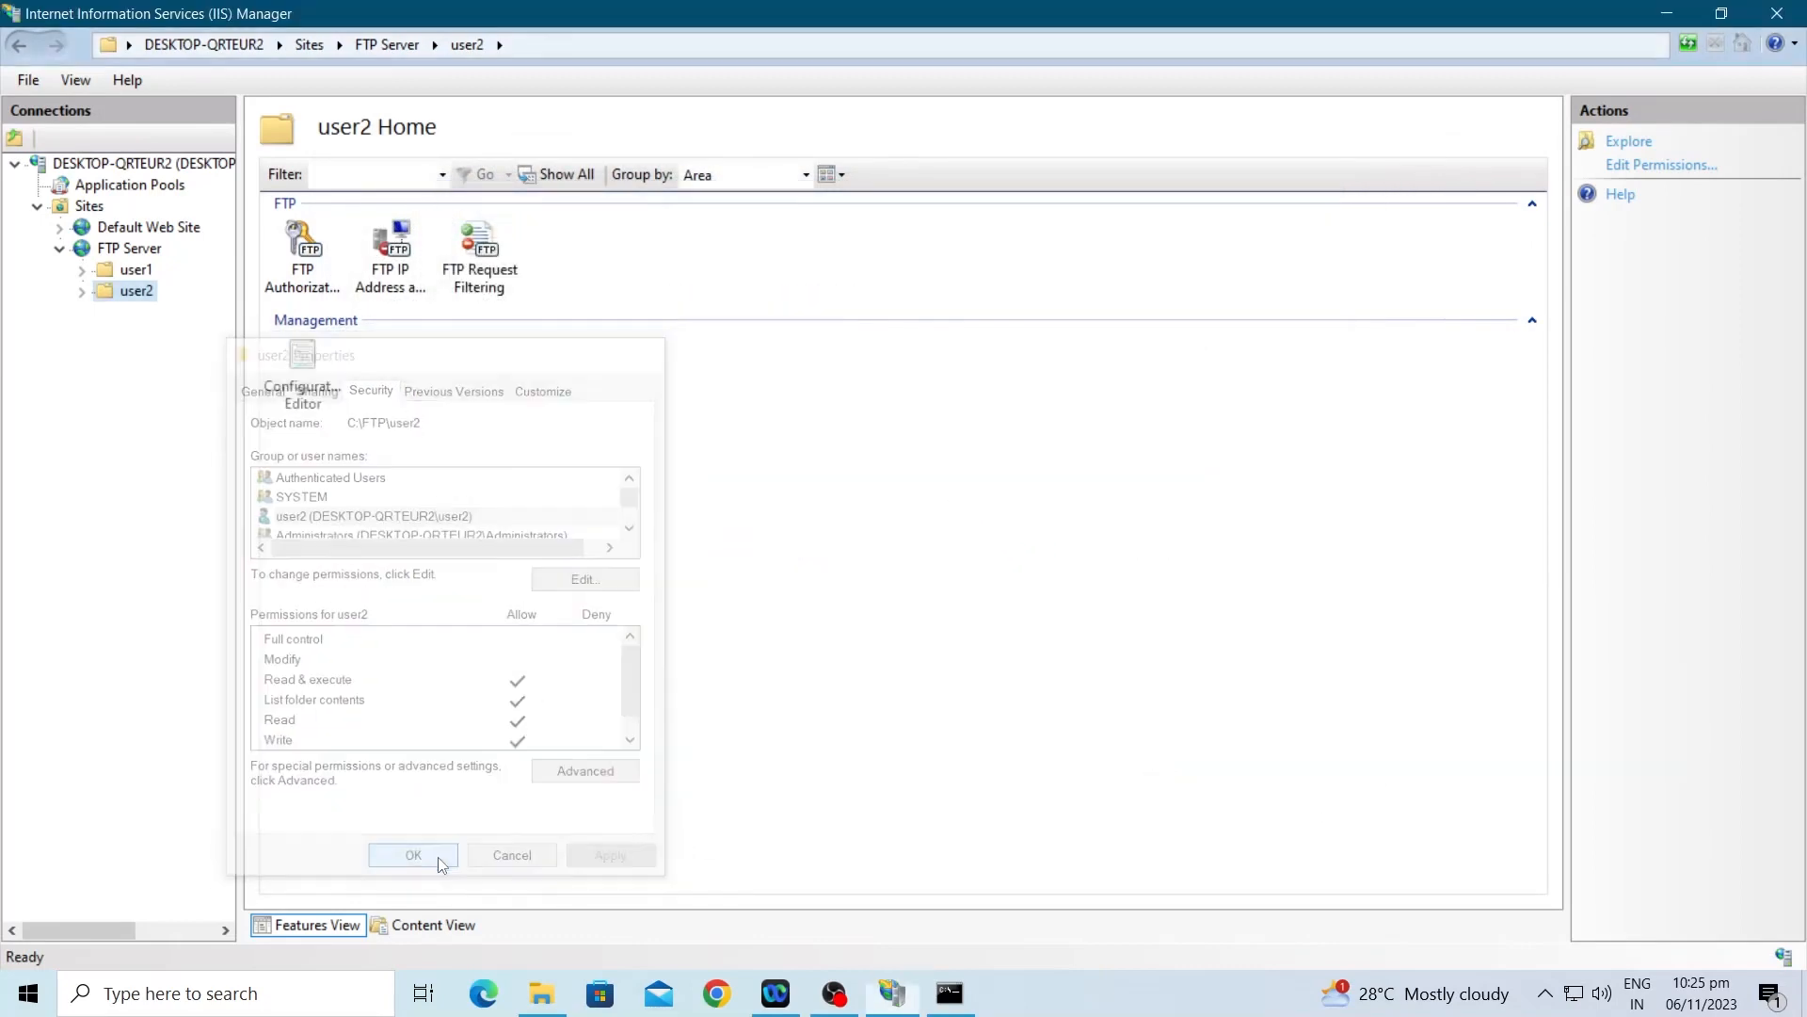
Step: Connect File Explorer to ftp://192.168.0.100 and log on as user2
key("super+e")
left_click(339, 76)
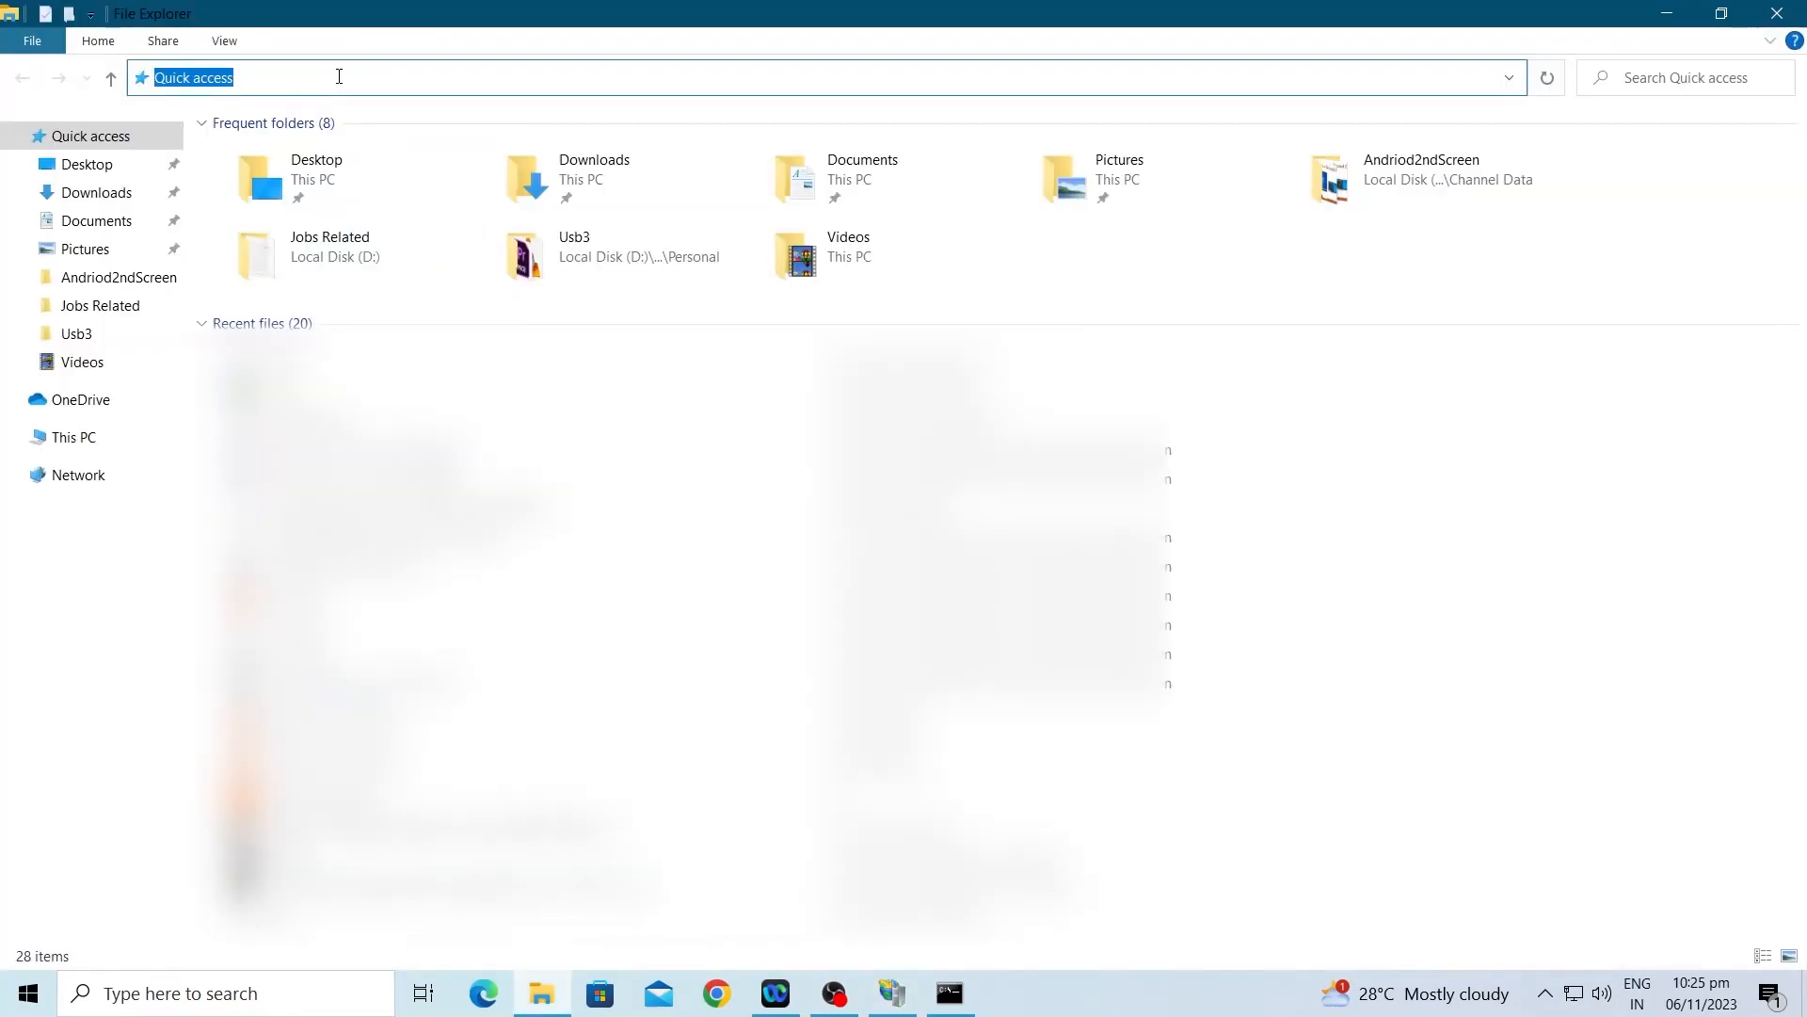
type("ft")
key("Down")
key("BackSpace")
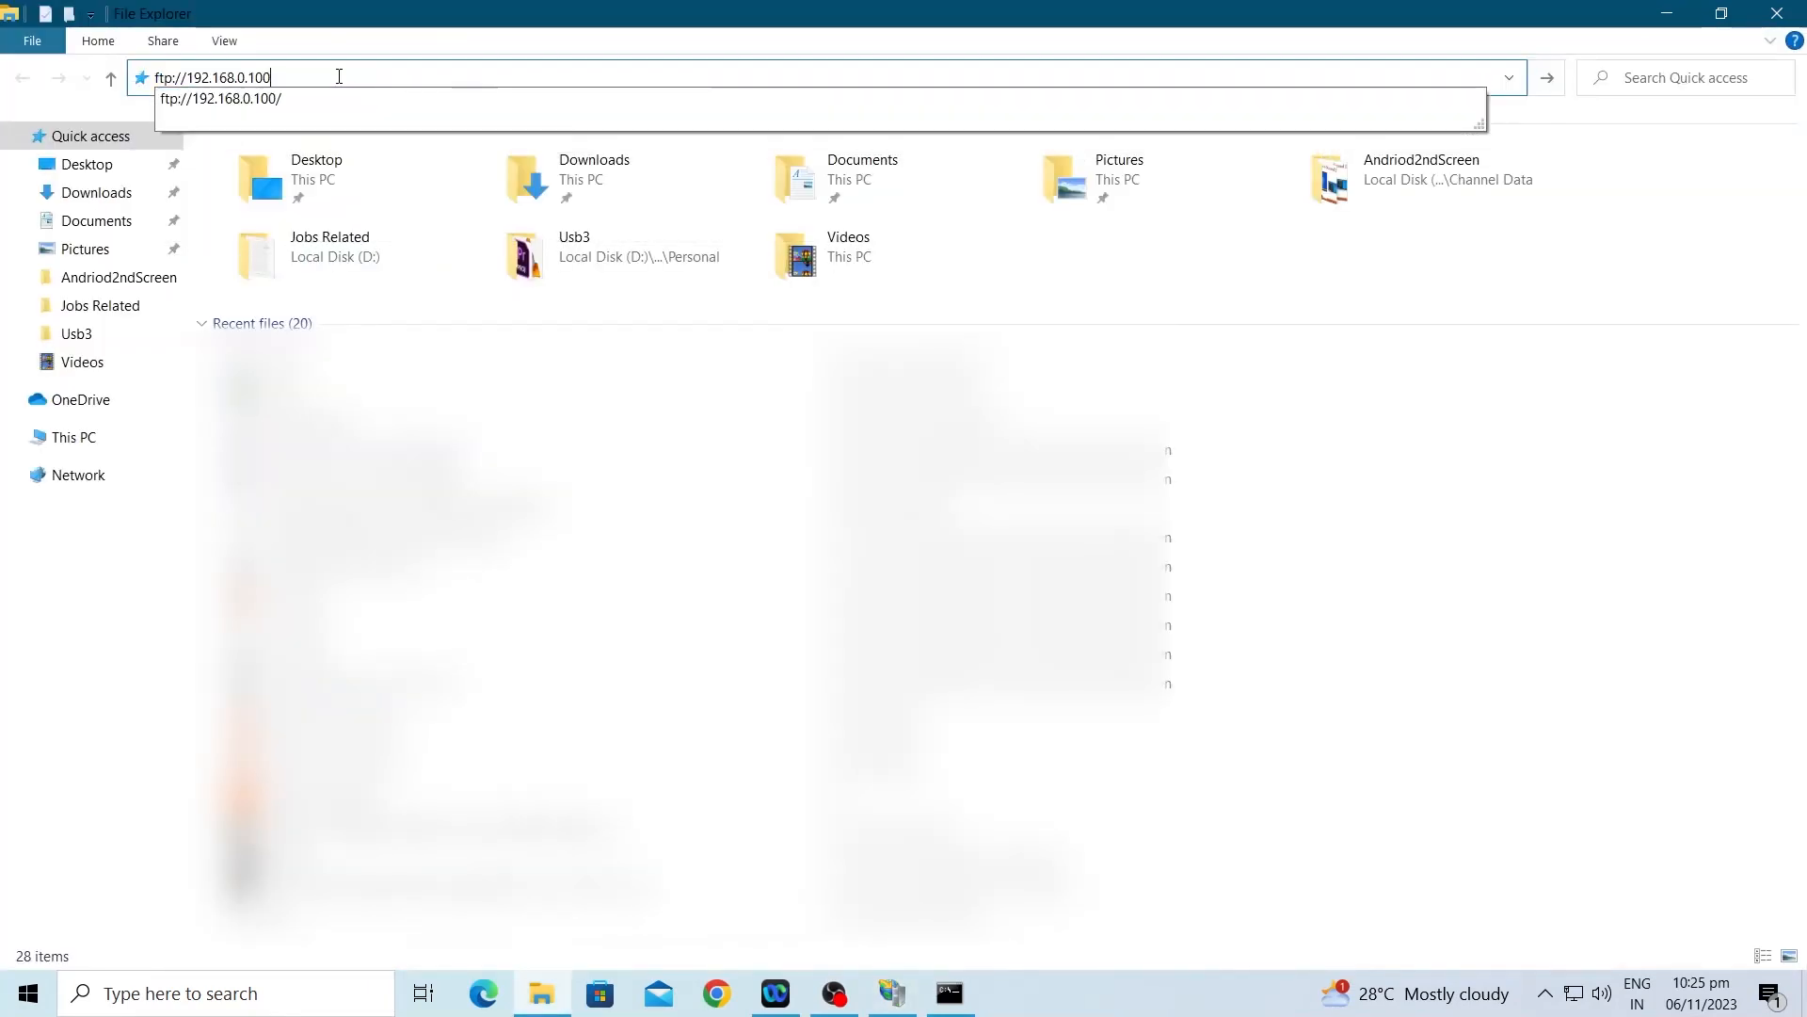
key("Return")
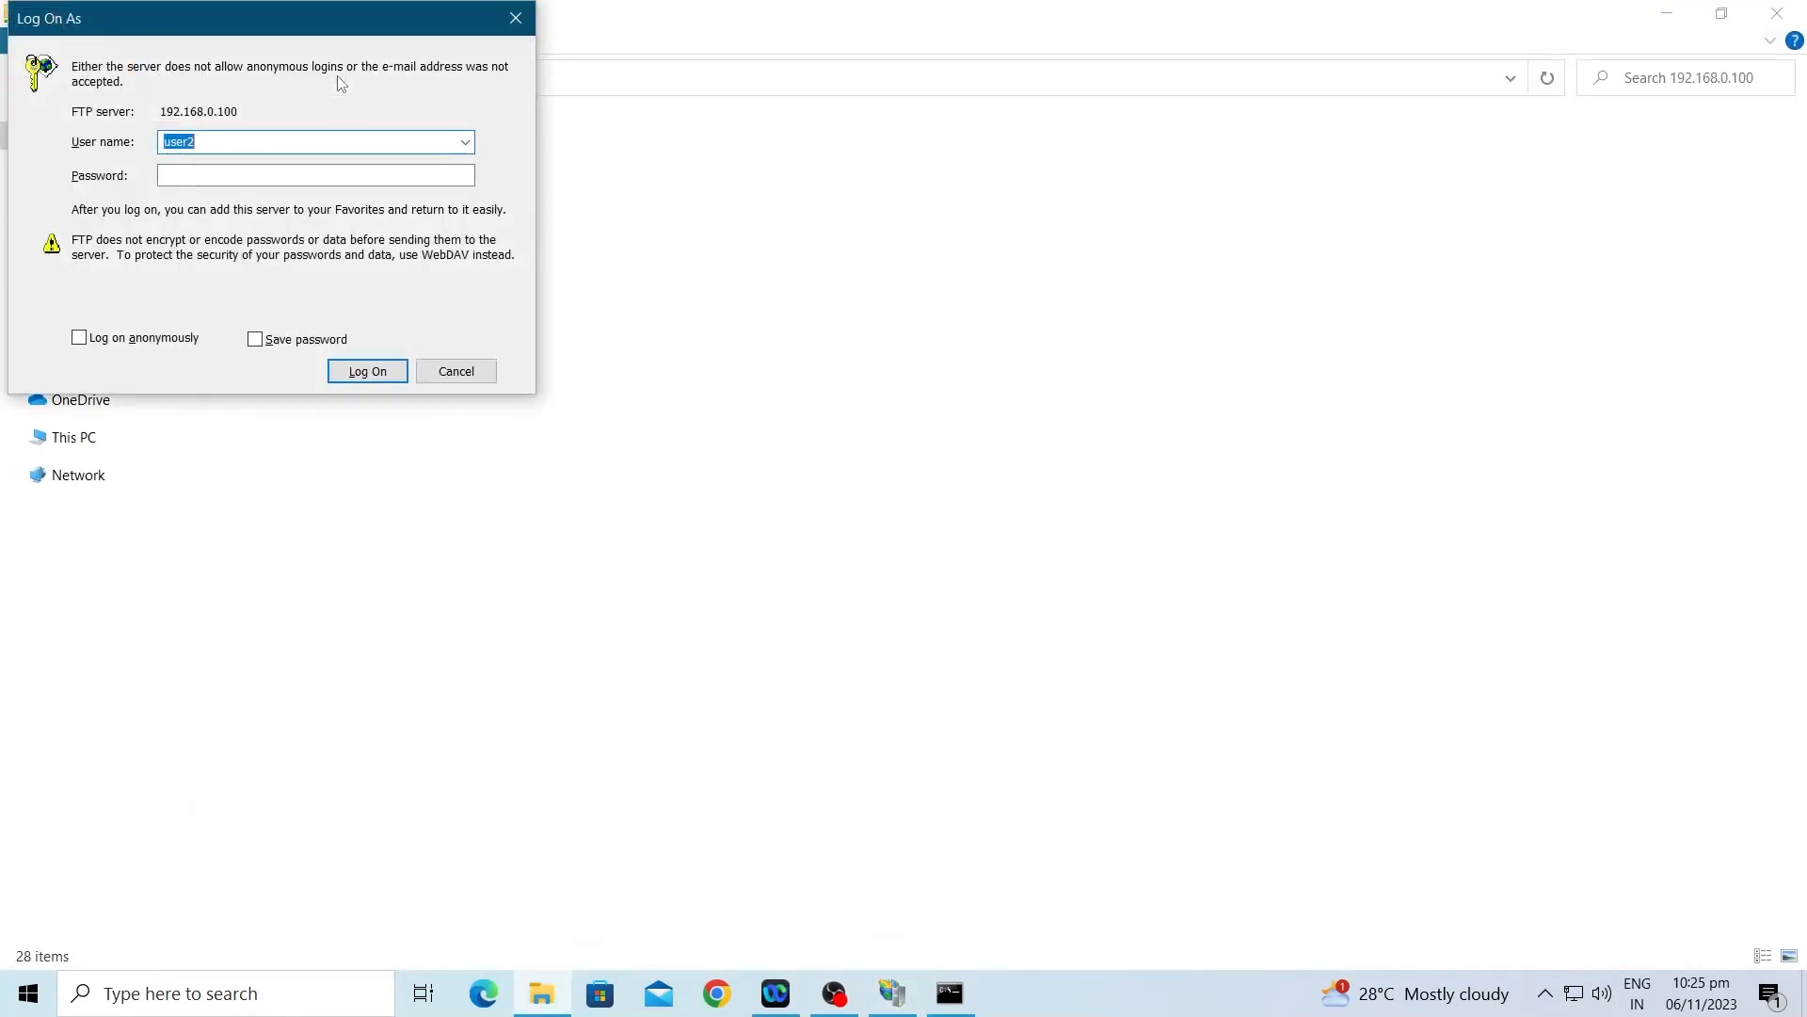
key("Tab")
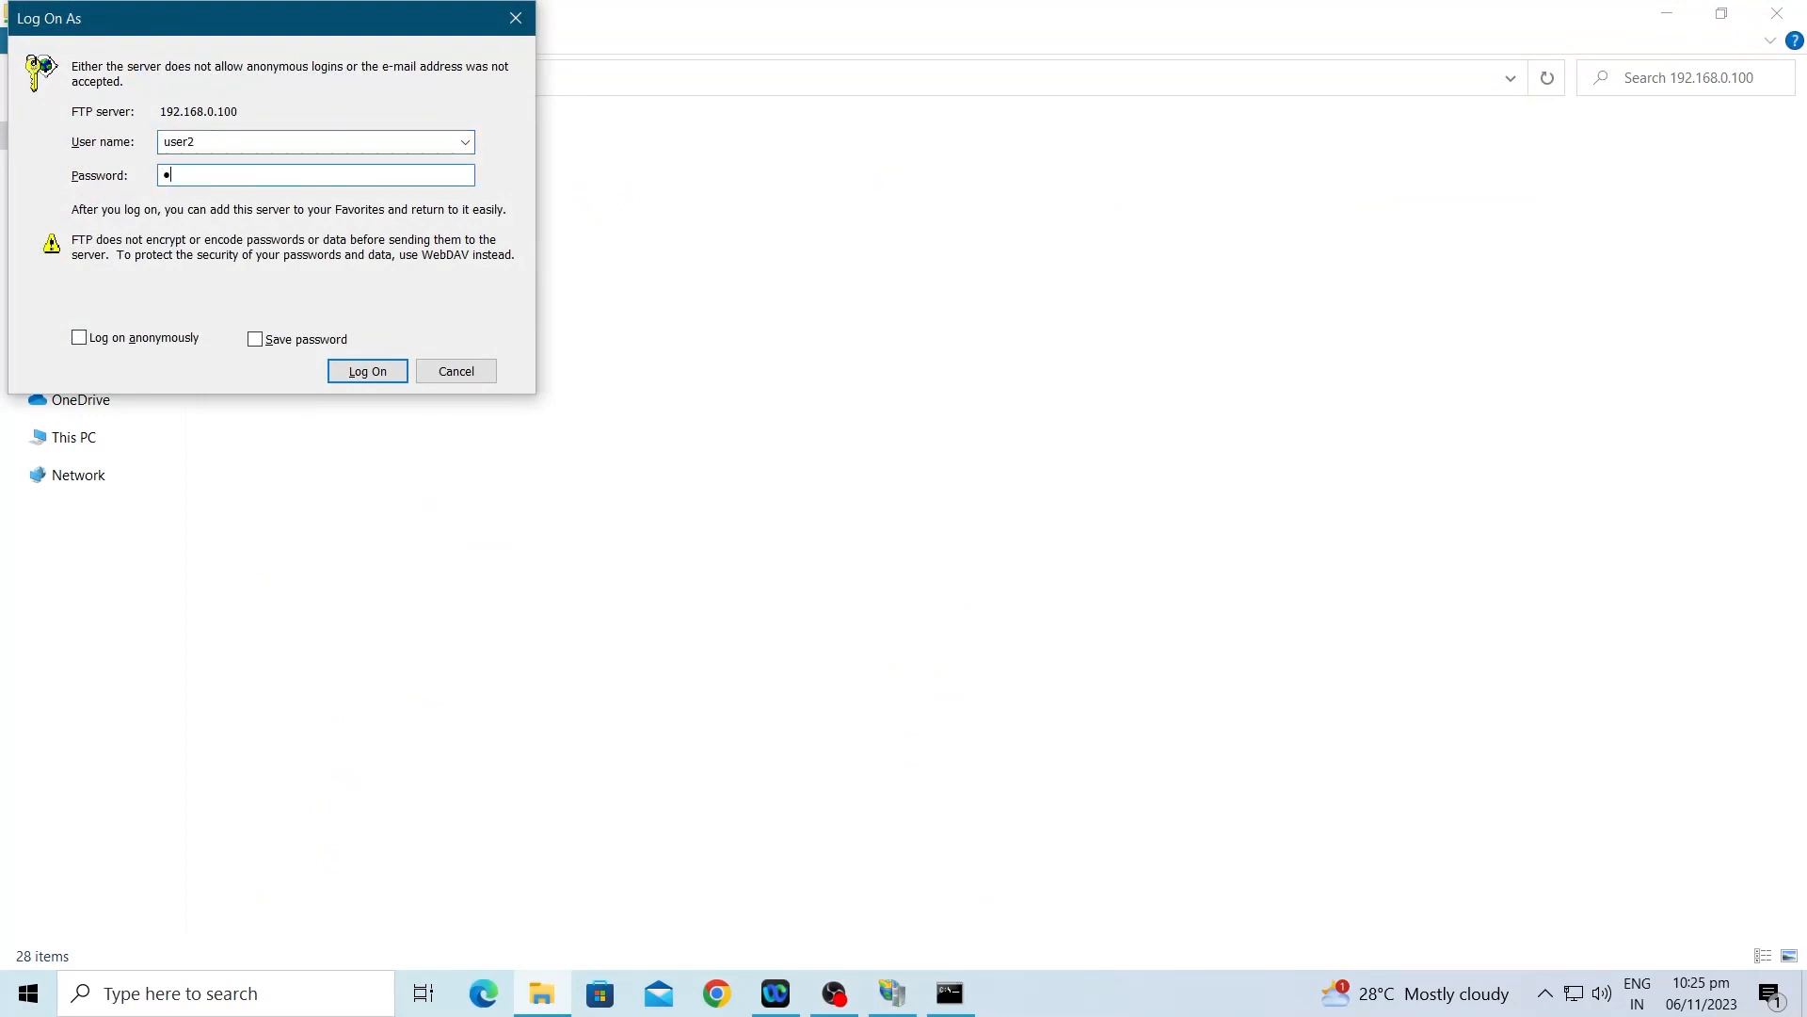
key("Return")
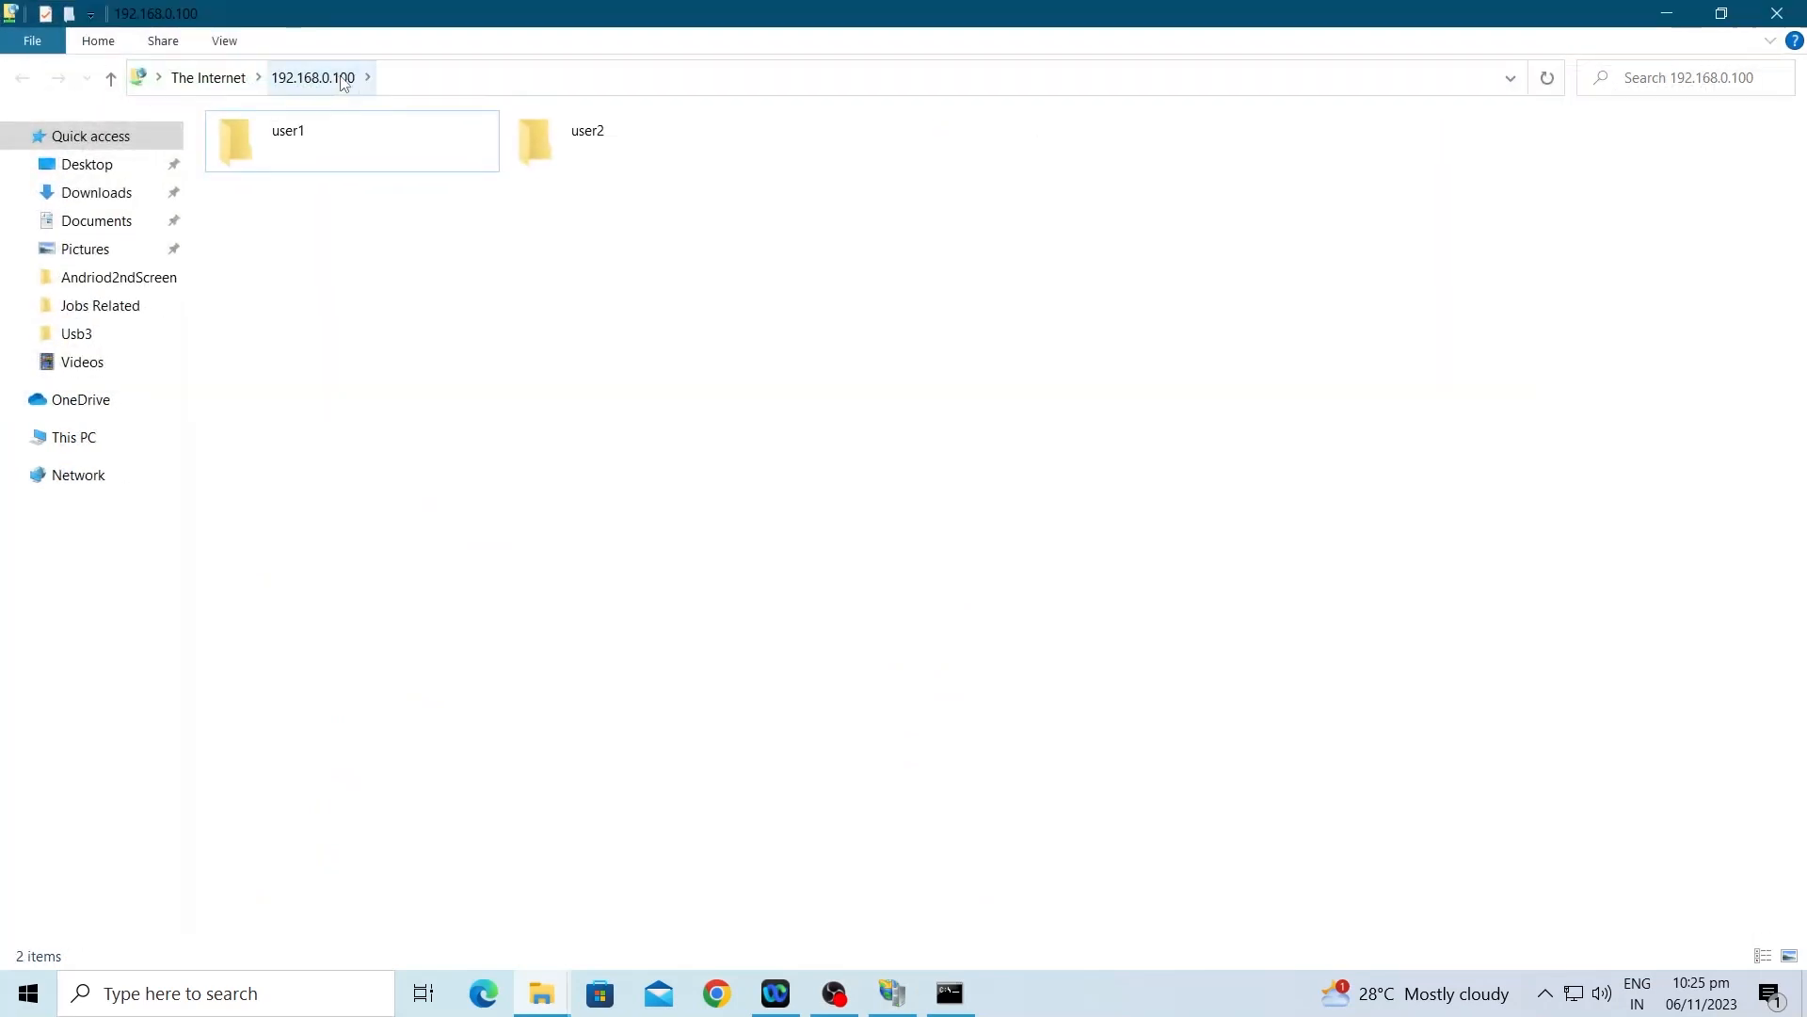
Step: Open the user2 folder, then confirm the user1 folder returns access denied
double_click(594, 155)
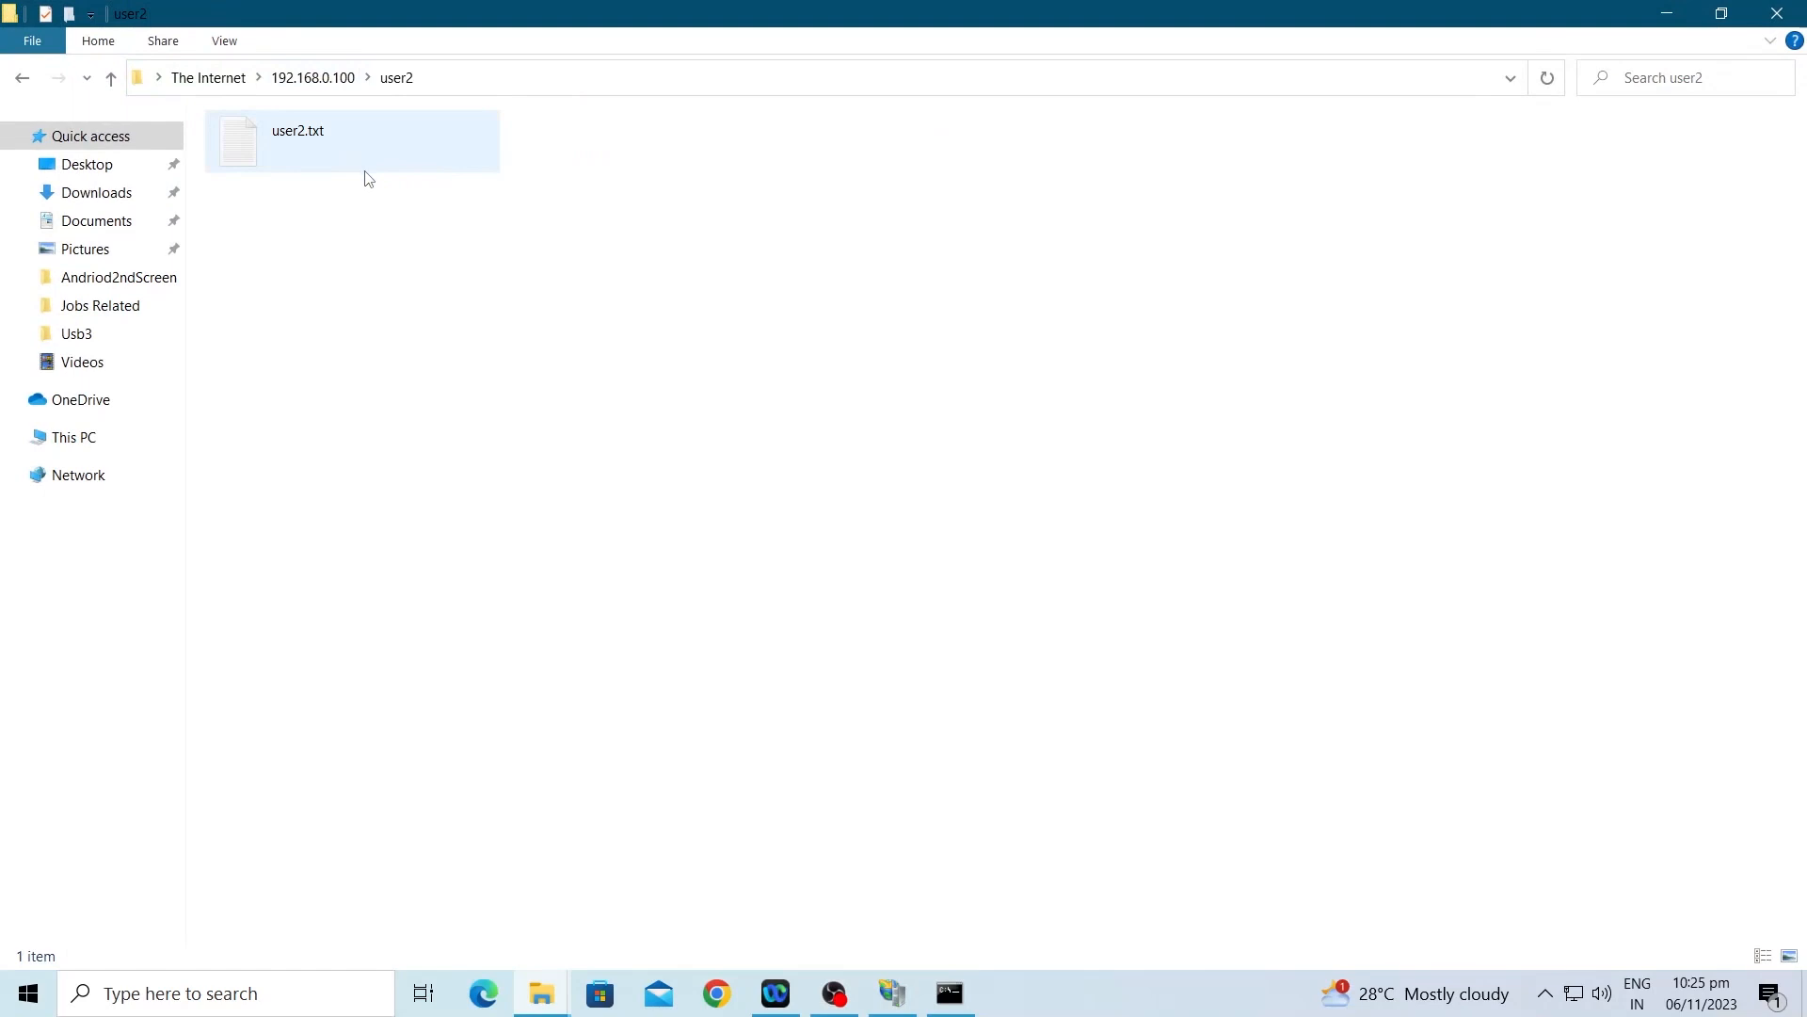
key("BackSpace")
double_click(286, 143)
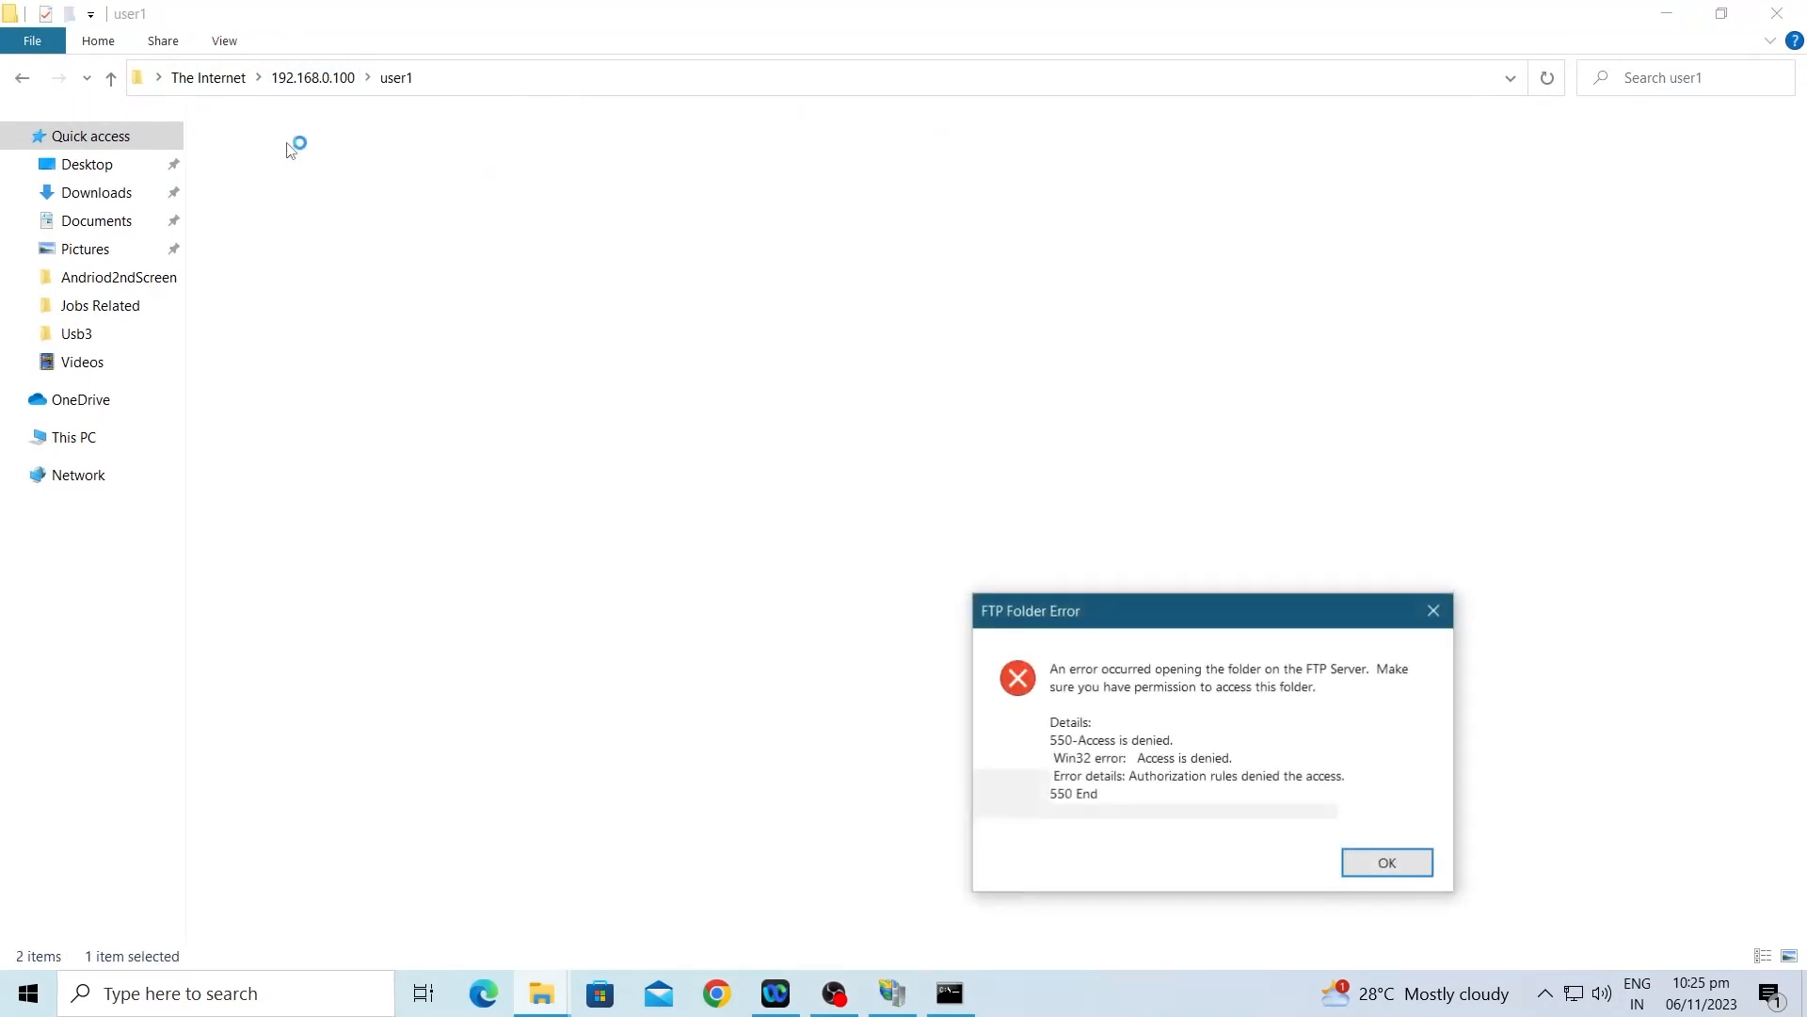
left_click(1388, 864)
key("BackSpace")
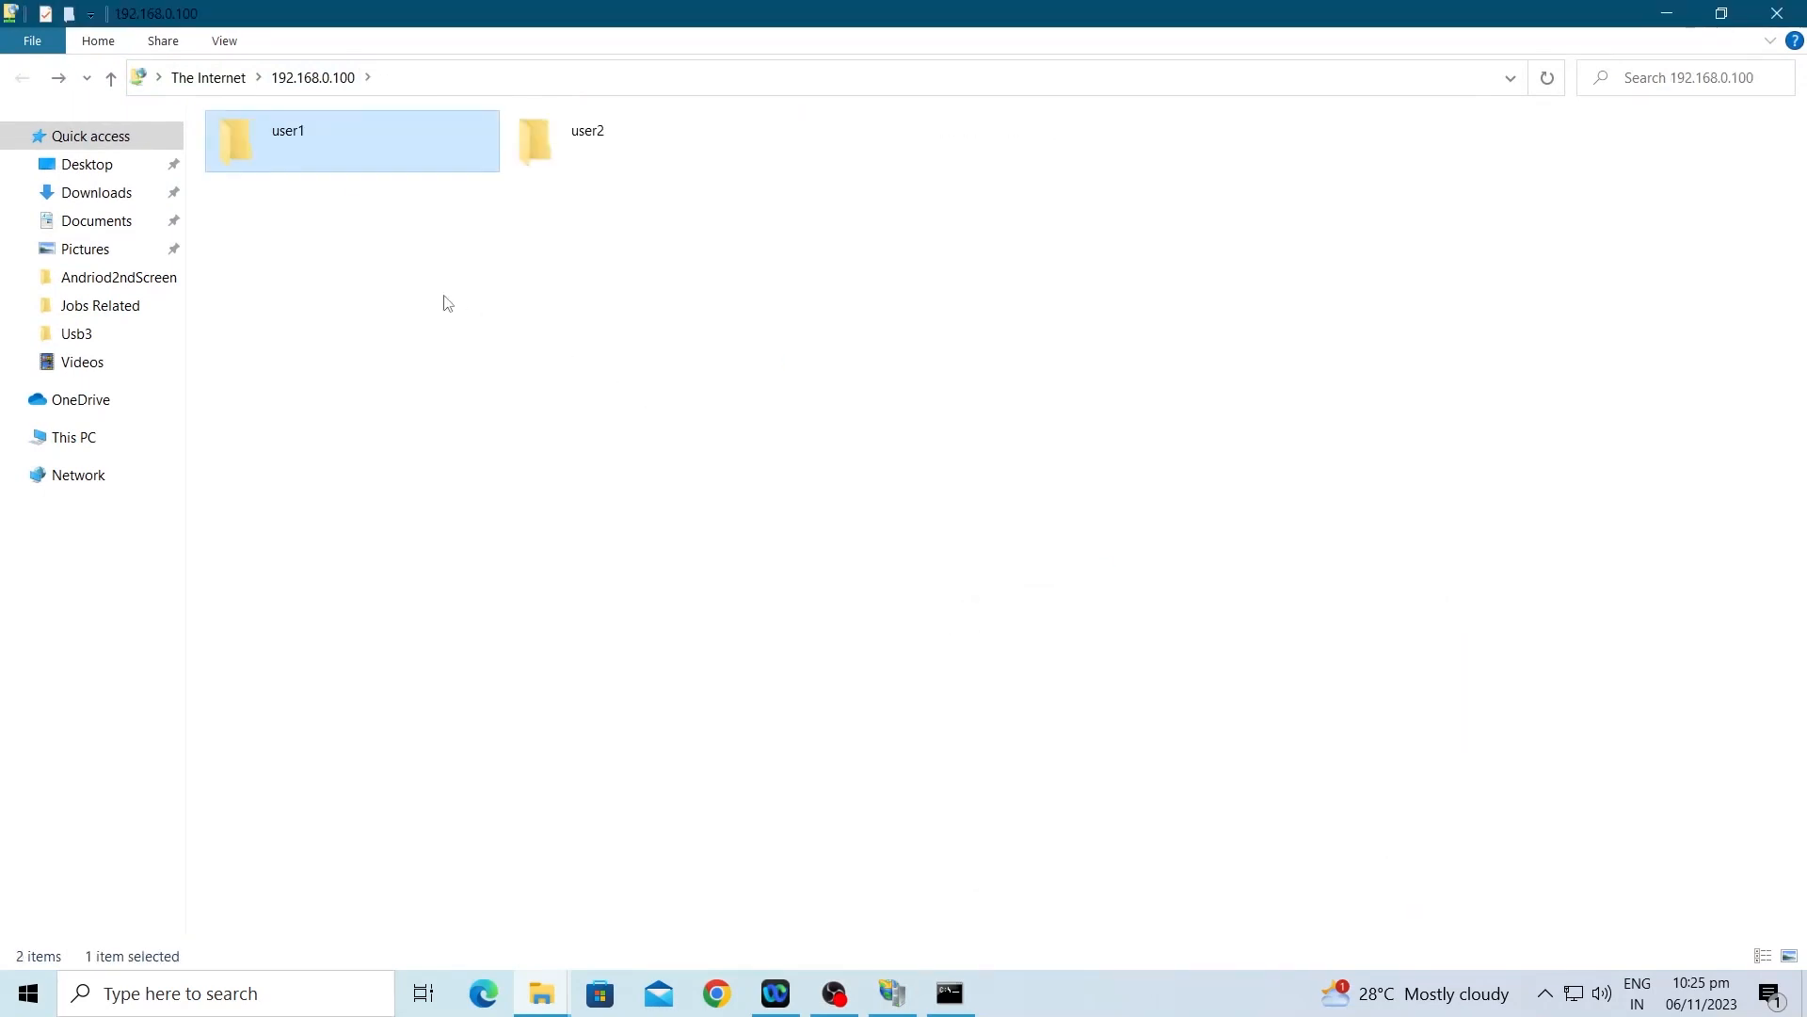
key("Return")
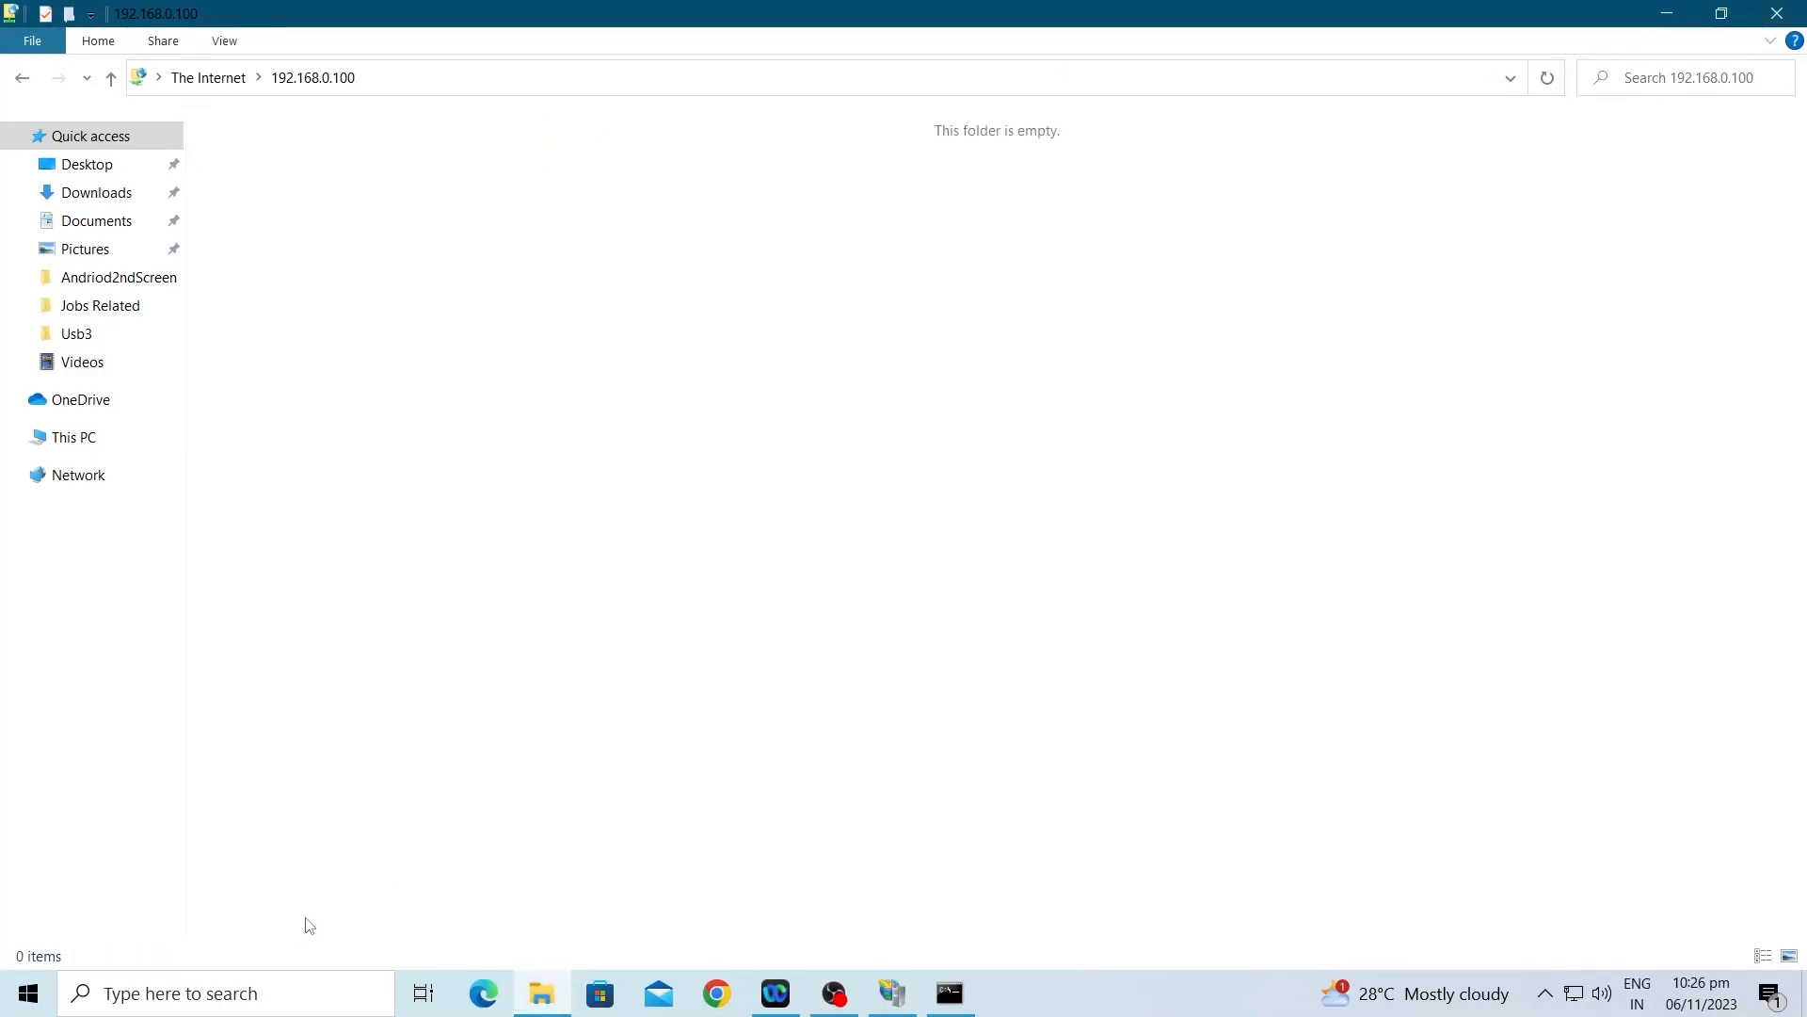
key("super")
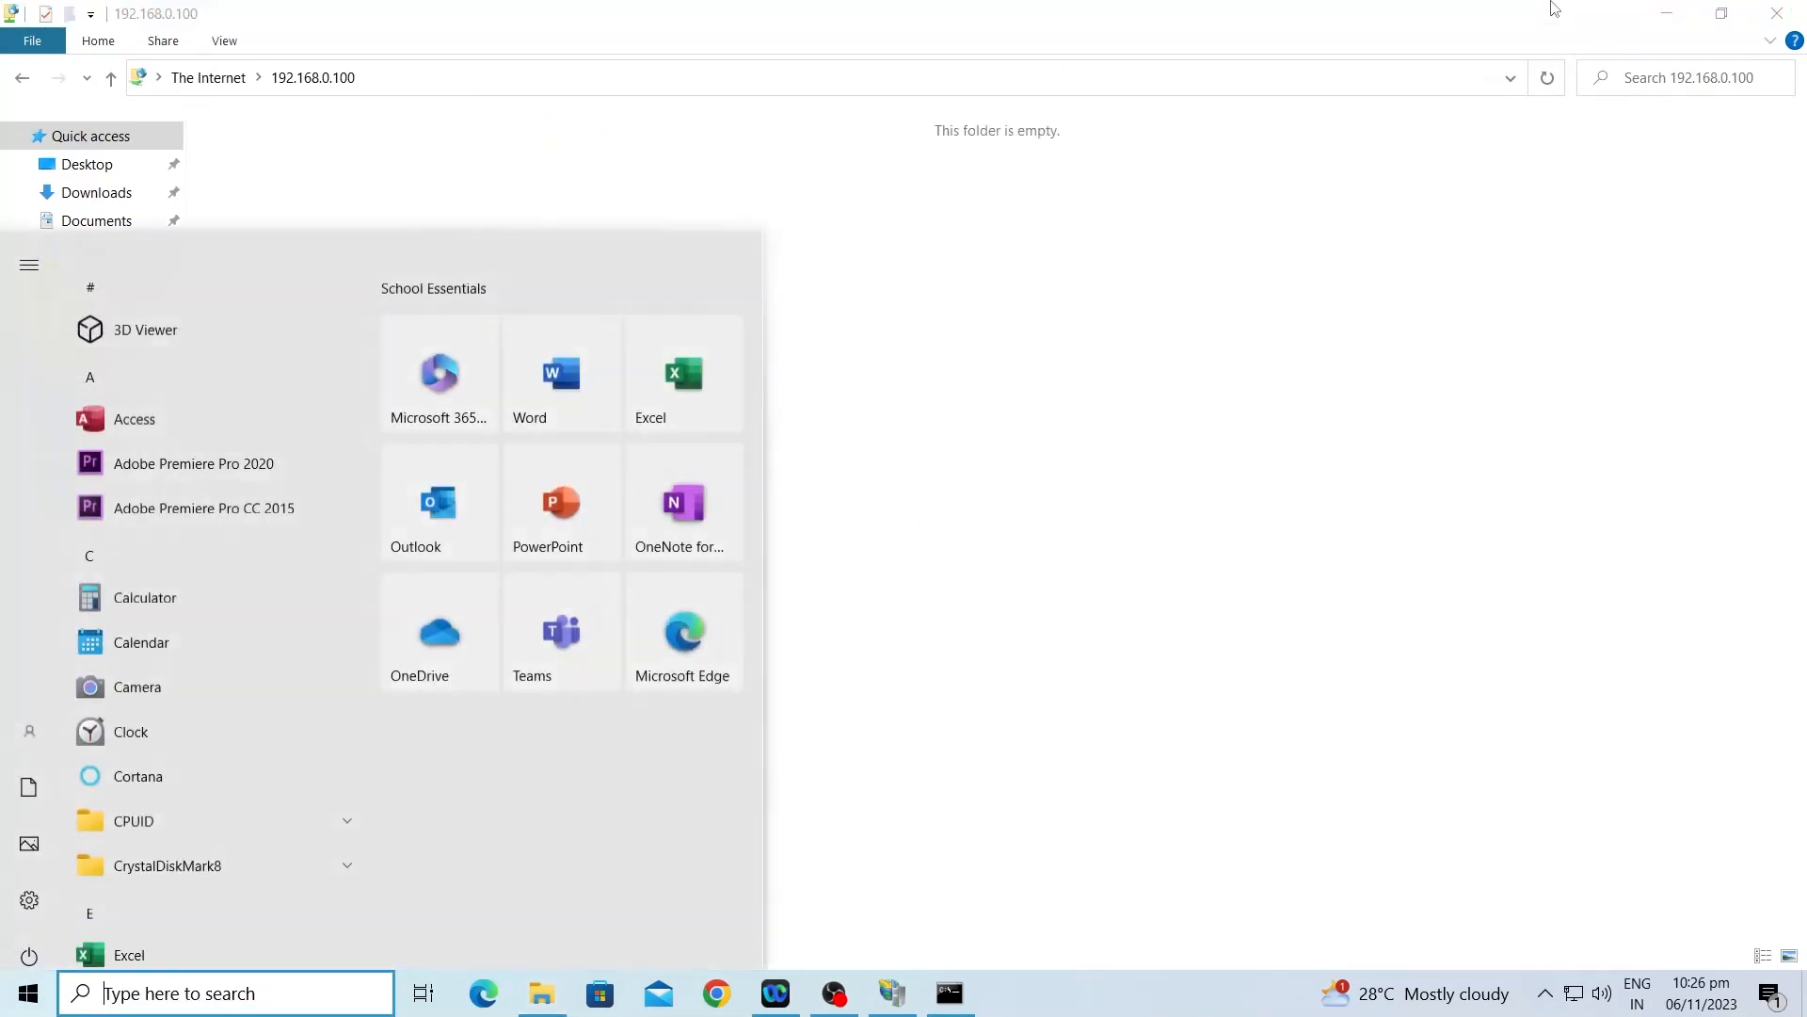
Step: Reopen File Explorer at ftp://192.168.0.100
left_click(1777, 13)
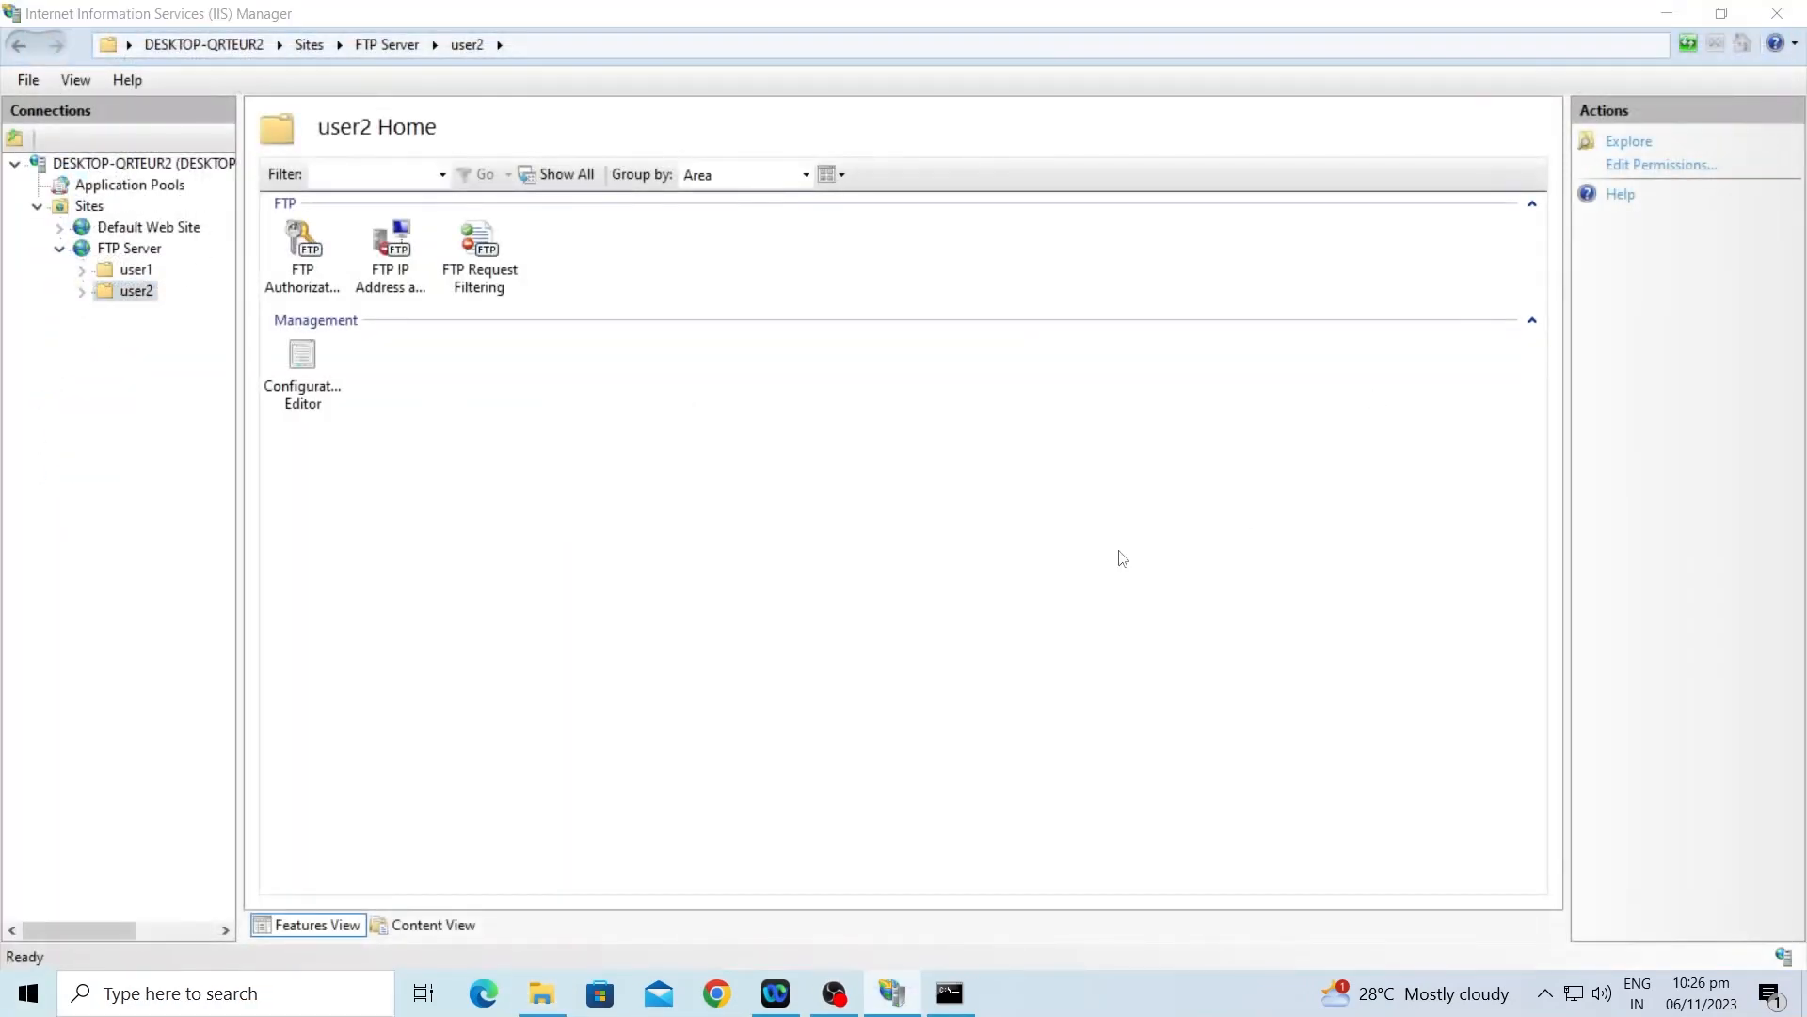
key("super+e")
left_click(666, 76)
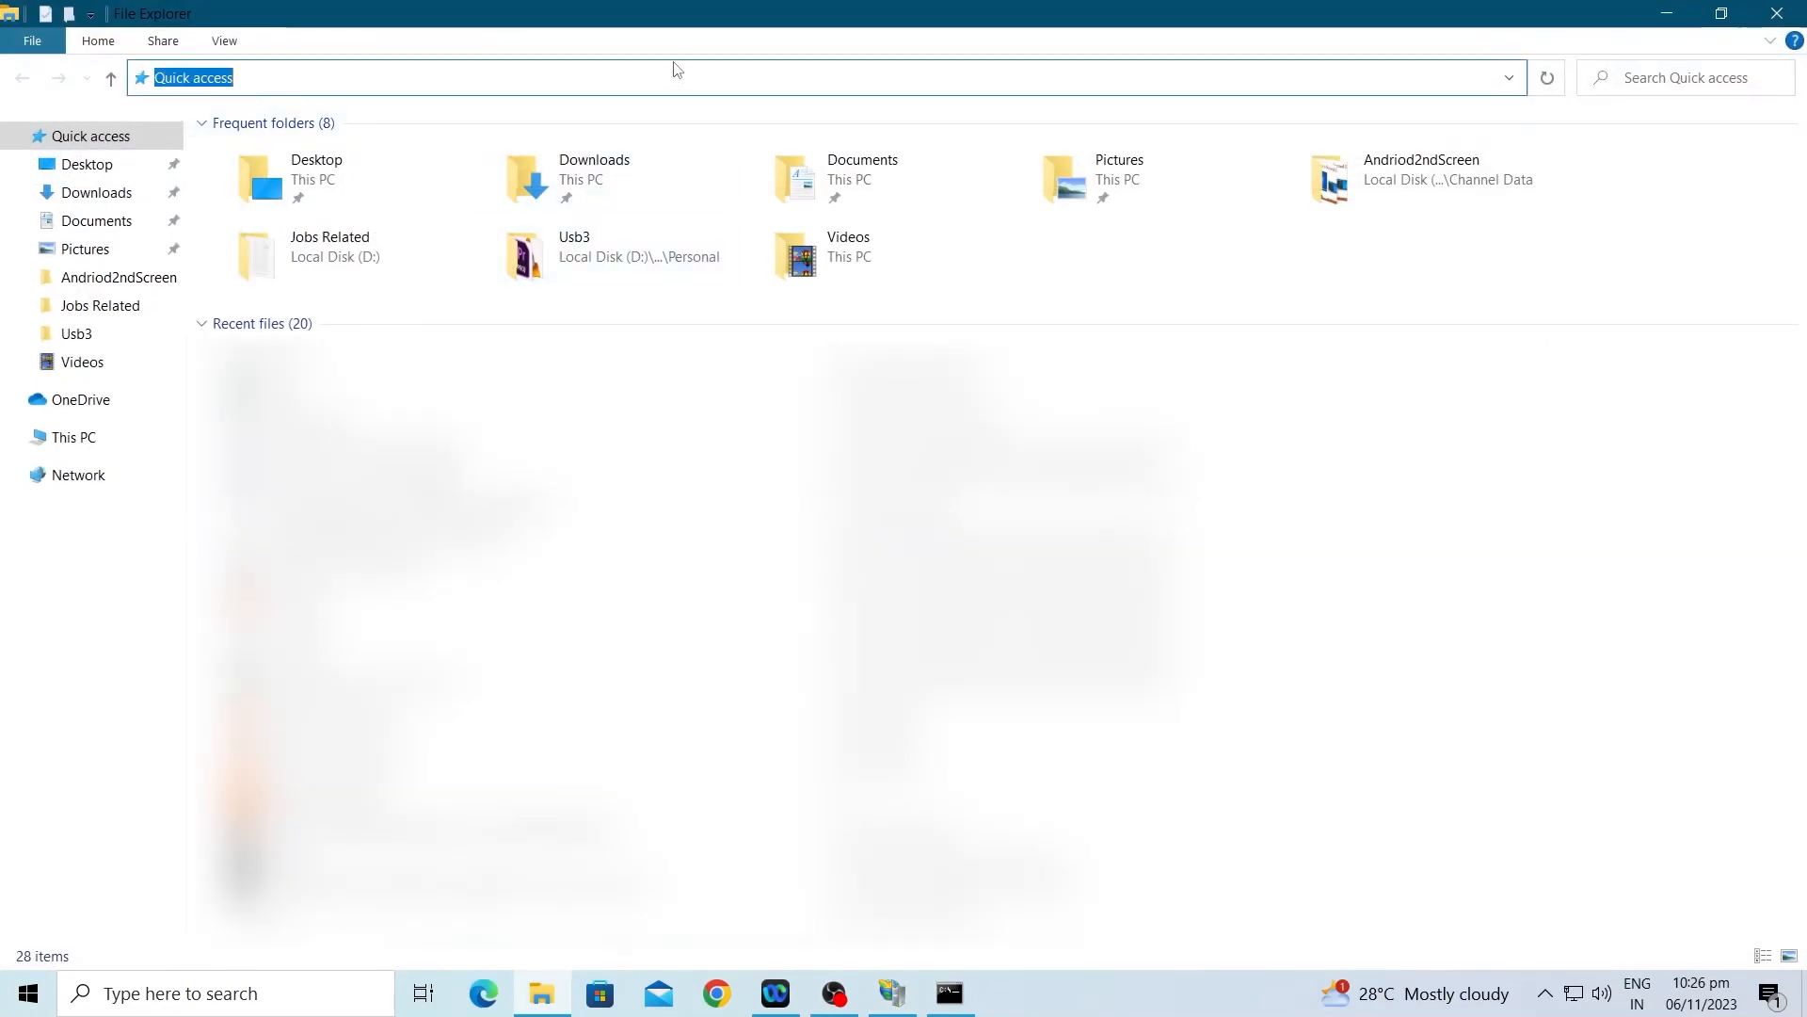
type("ftp://192.168.0.100")
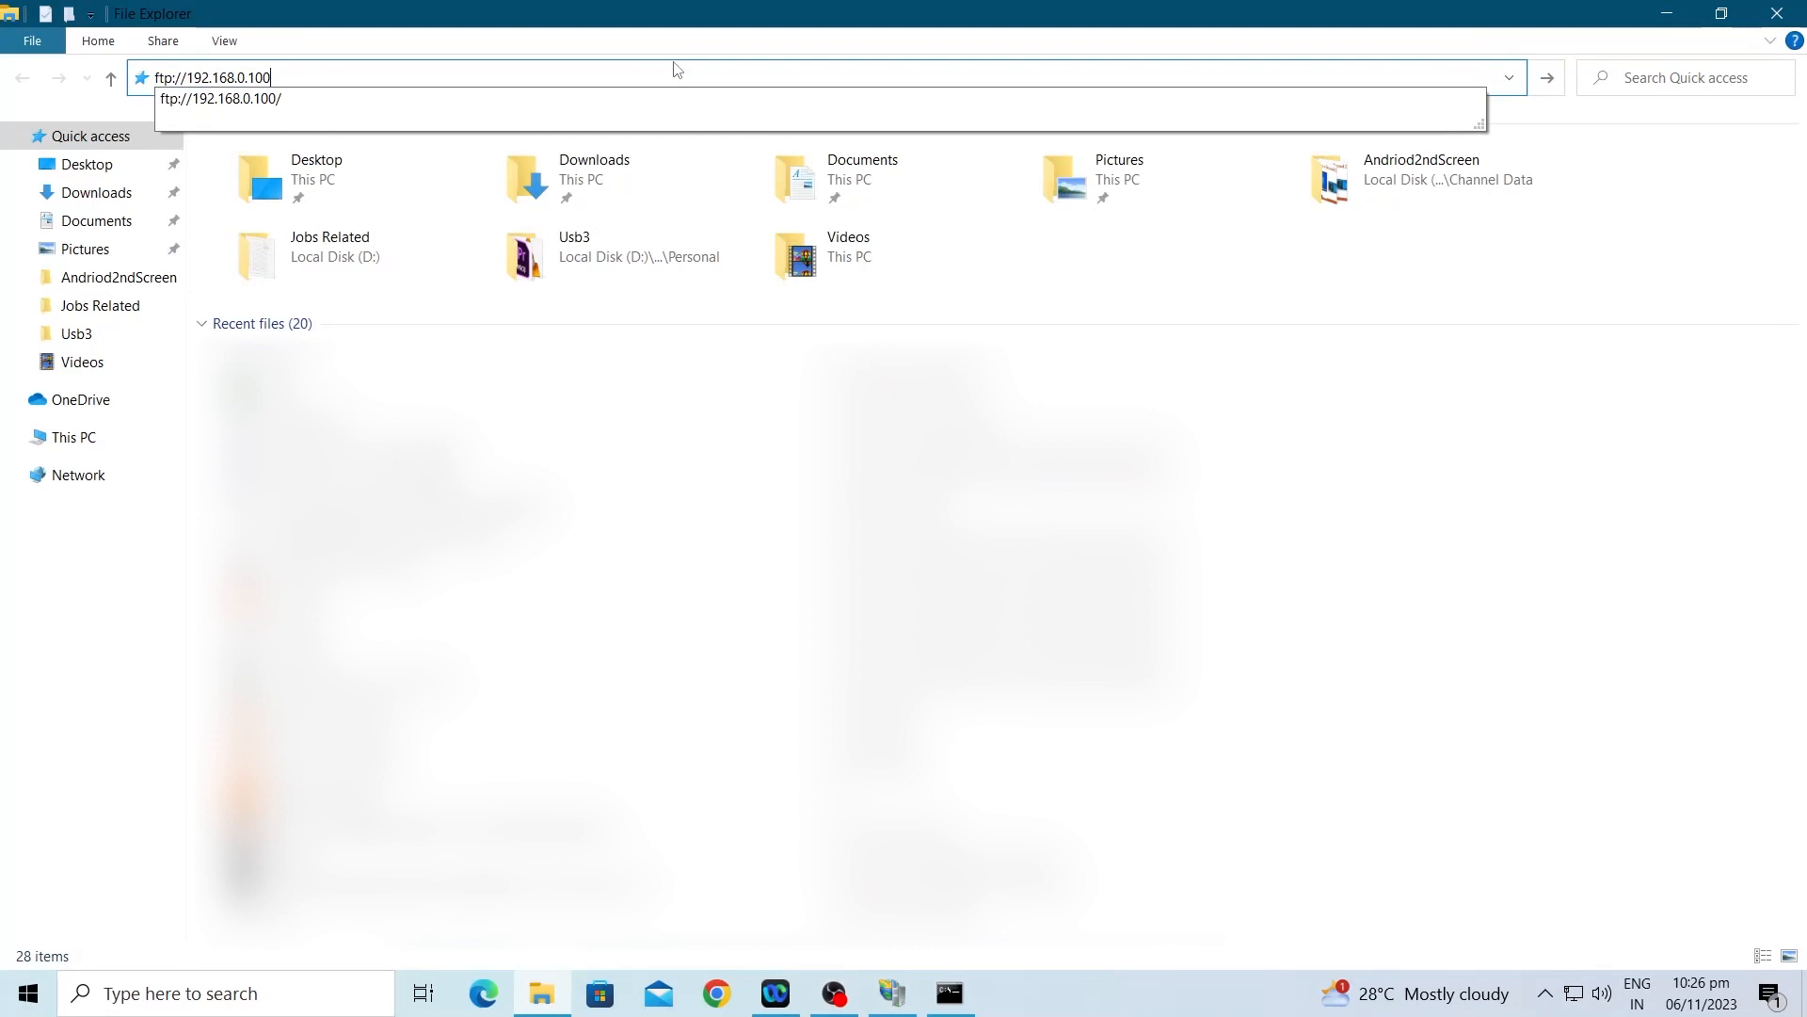
key("Return")
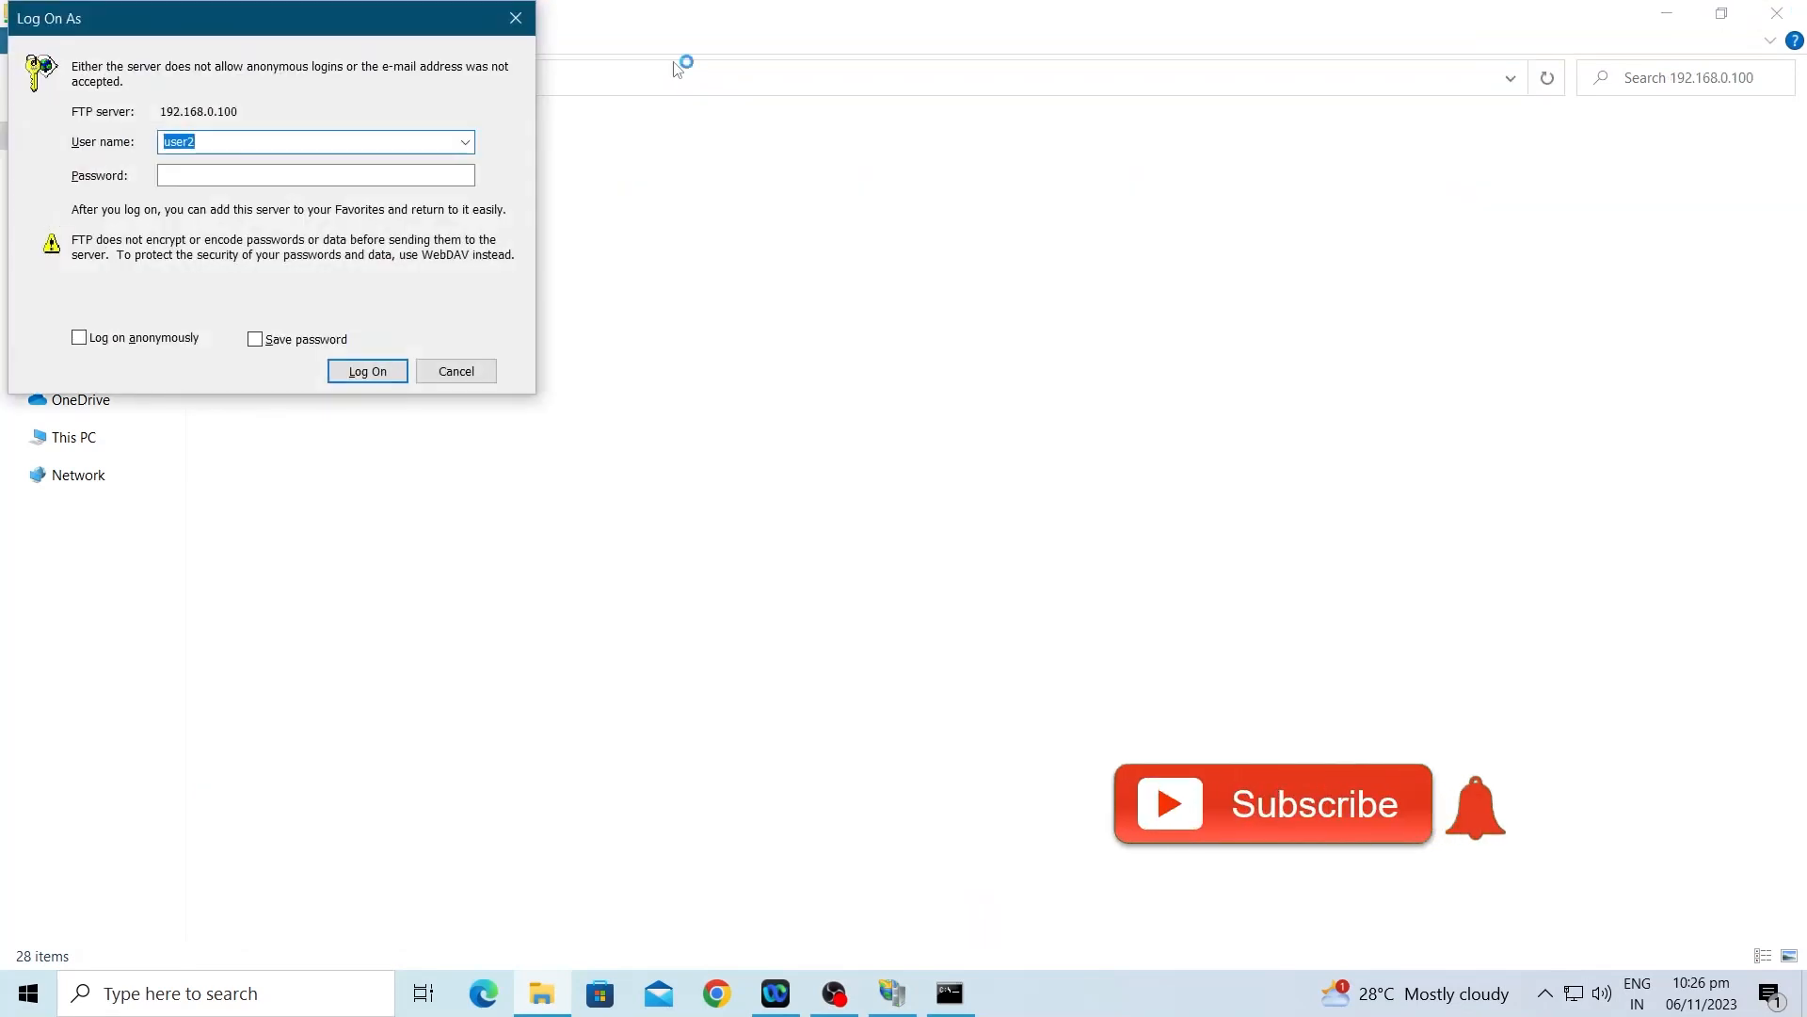
Step: Fill in the login prompt with user name user1 and its password
type("user1")
key("Tab")
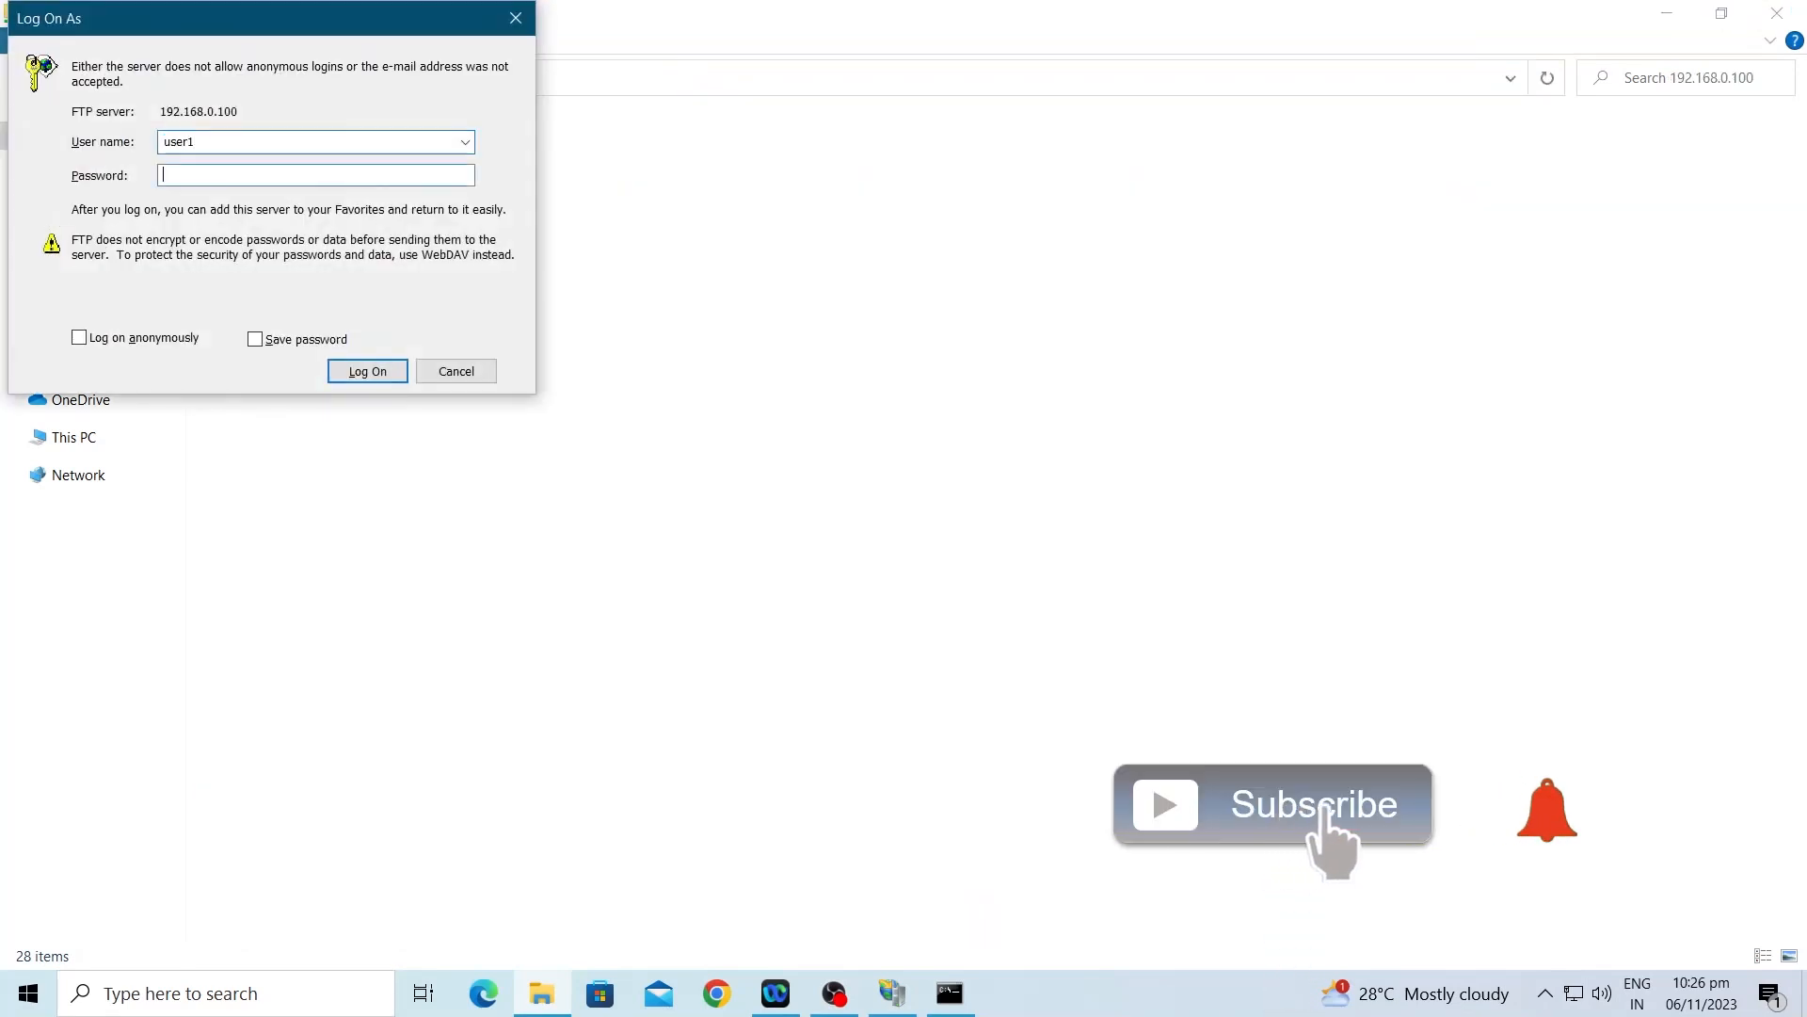
type("1234")
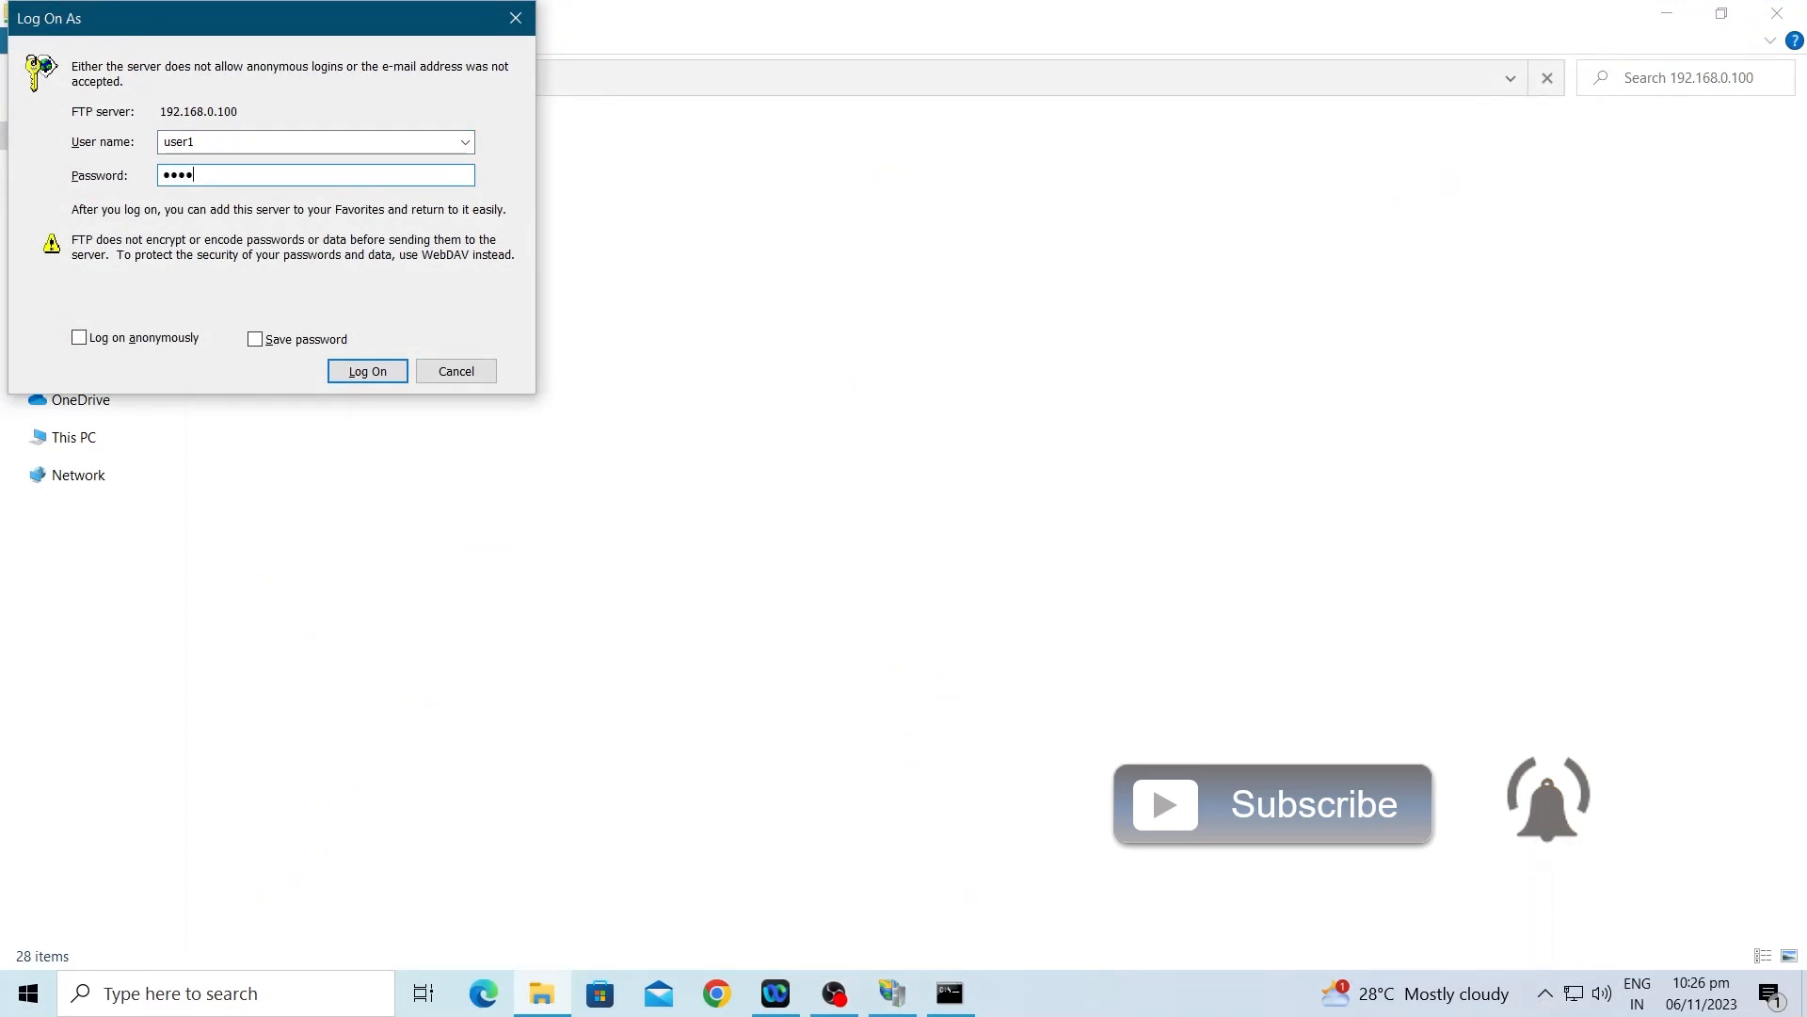